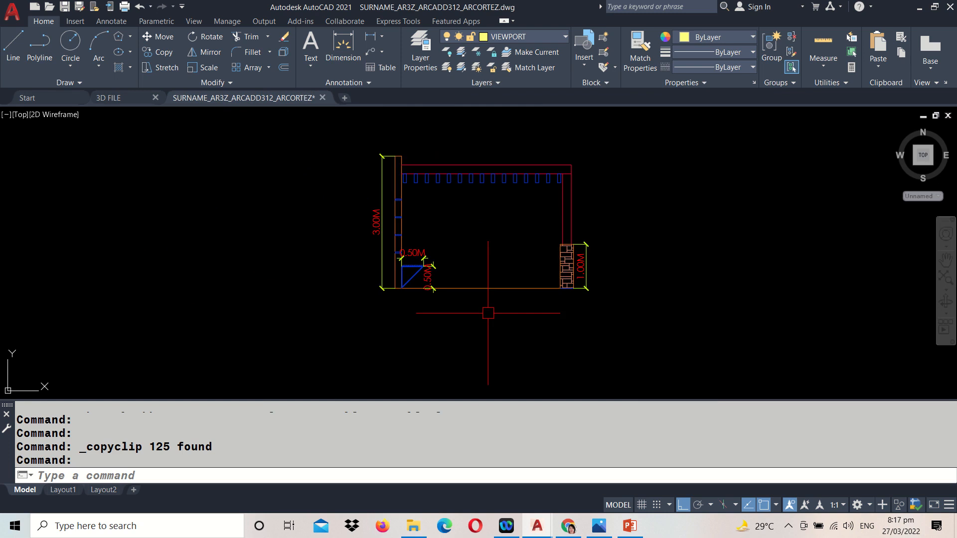
- Switch to the 3D FILE drawing and change the workspace to 3D Basics
middle_click_drag(382, 223, 324, 260)
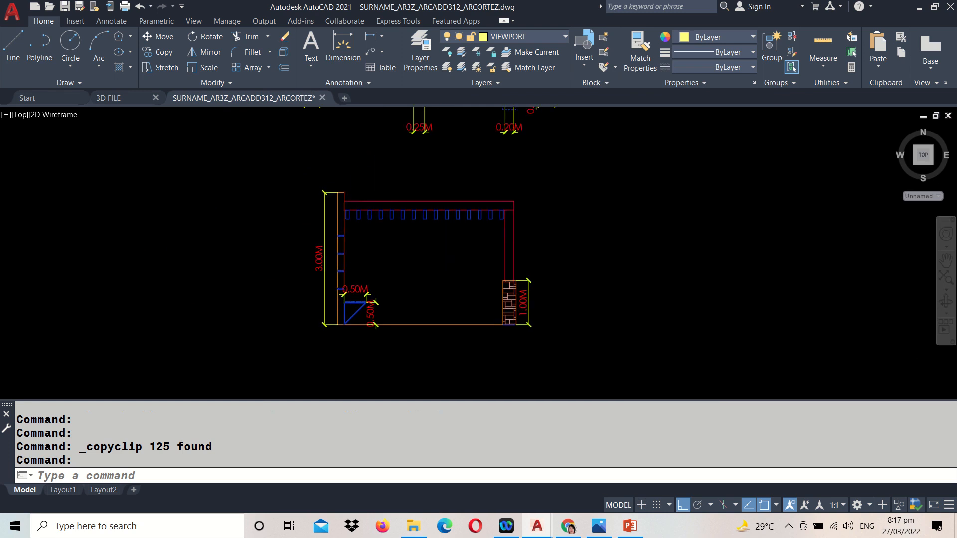
left_click(109, 97)
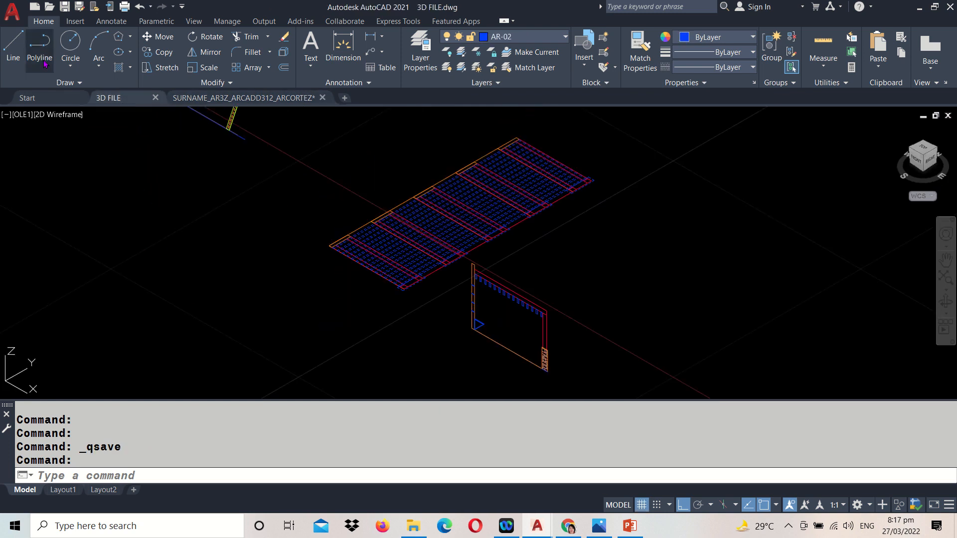
left_click(867, 506)
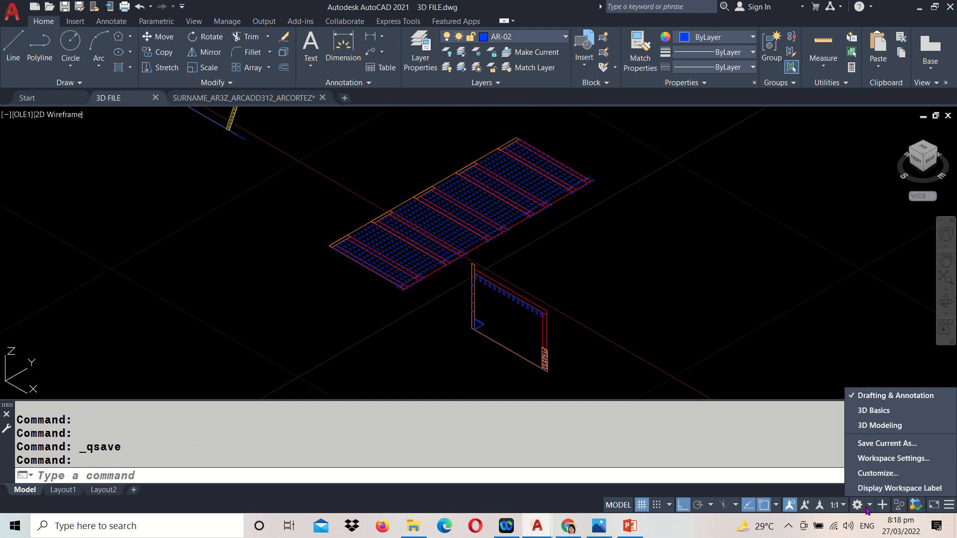
left_click(869, 413)
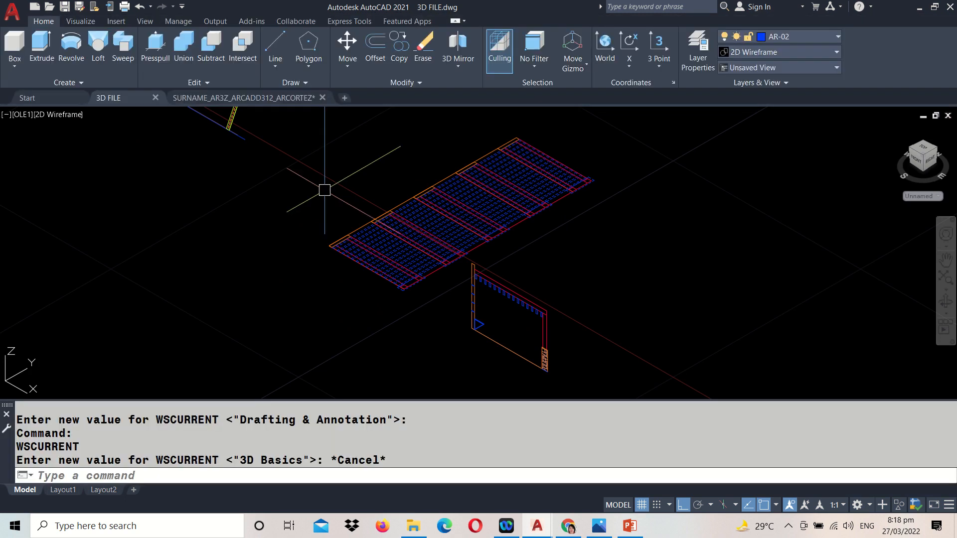
- Extrude the narrow wall rectangle at the near-left corner of the plan to a height of 3
left_click(35, 47)
scroll(335, 260, "up", 5)
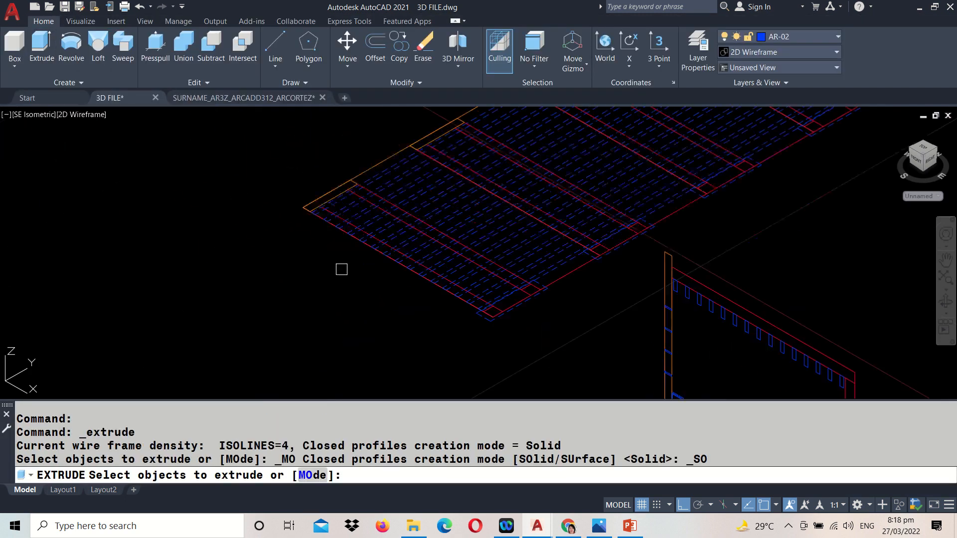
left_click(288, 161)
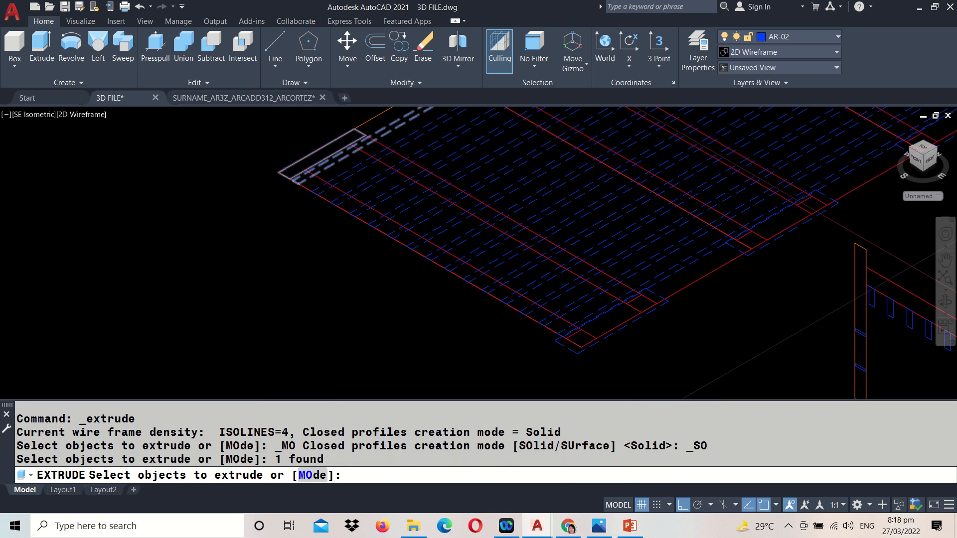
scroll(280, 196, "down", 3)
key("Return")
middle_click_drag(289, 167, 299, 237)
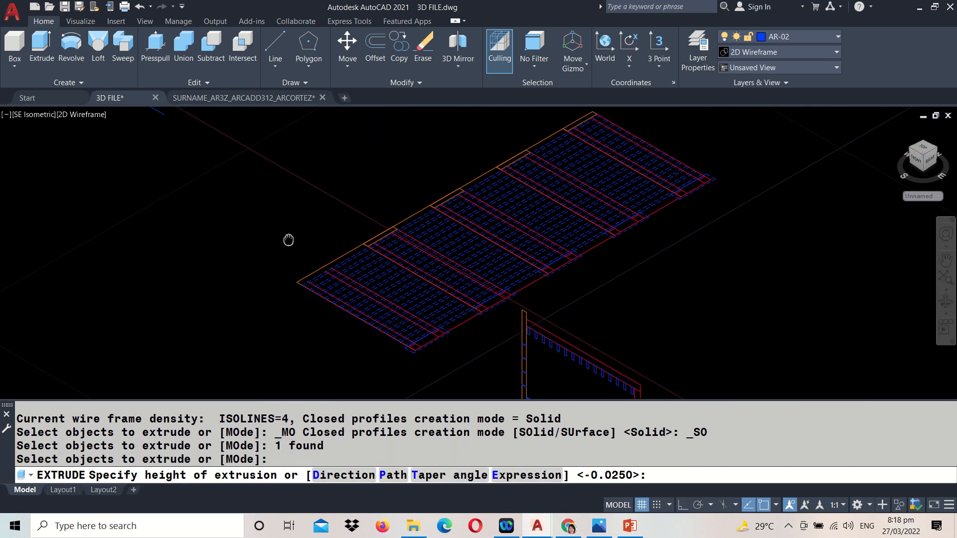
key("Return")
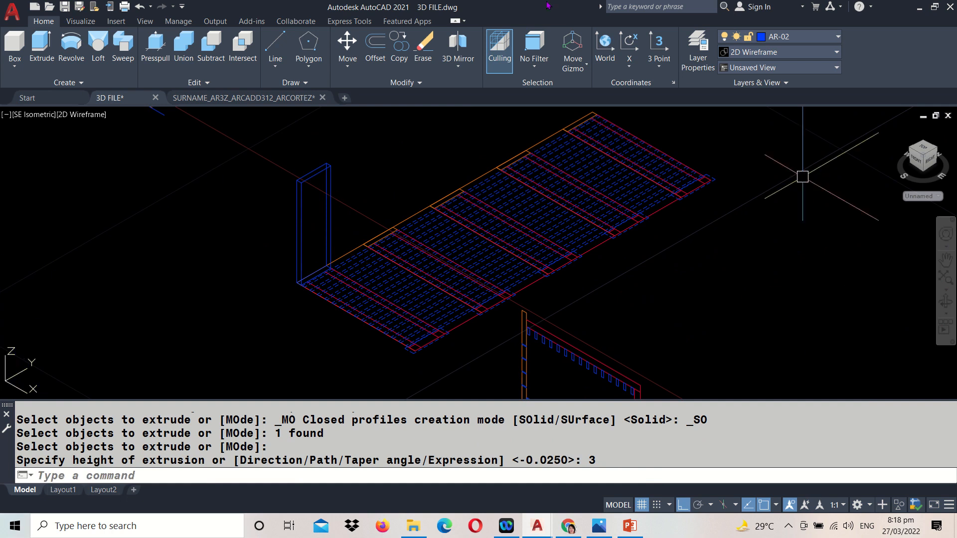
- Examine the small slat details in the section's tall left wall and compare them with the extruded wall panel
middle_click_drag(442, 193, 440, 181)
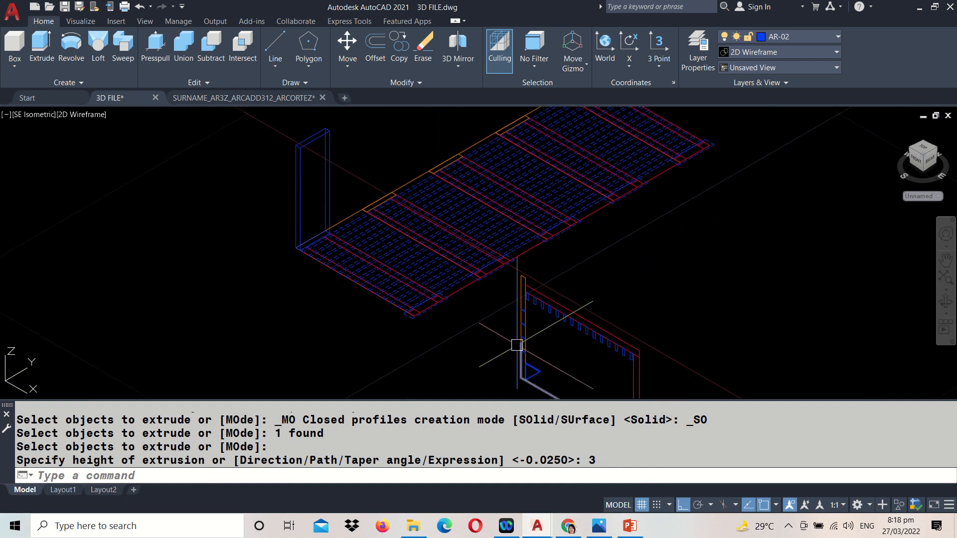
scroll(518, 342, "up", 5)
middle_click_drag(580, 295, 579, 278)
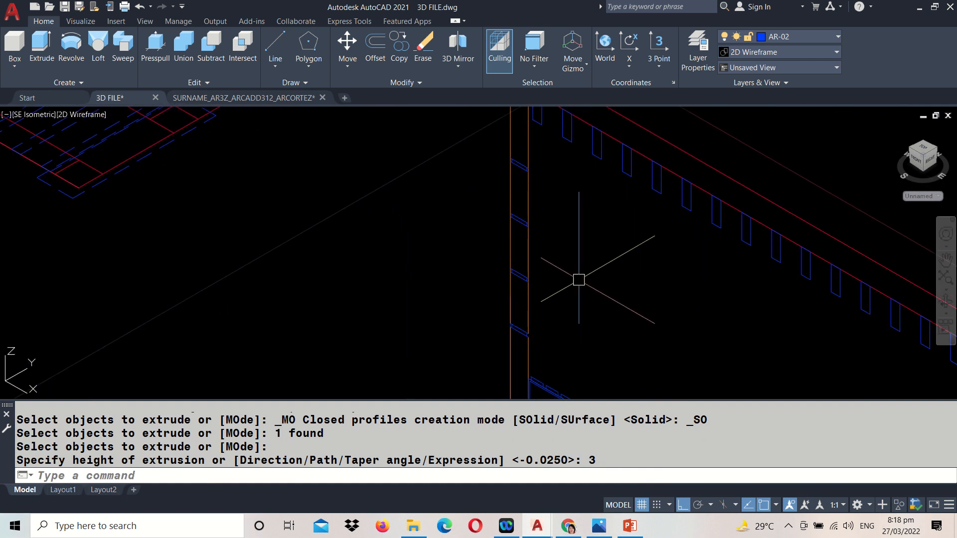
scroll(541, 299, "up", 6)
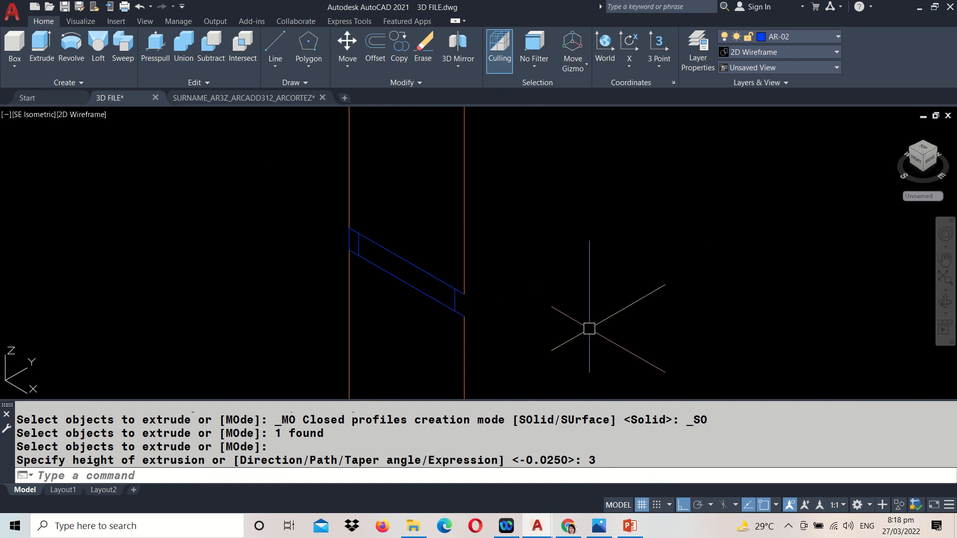
scroll(589, 329, "down", 5)
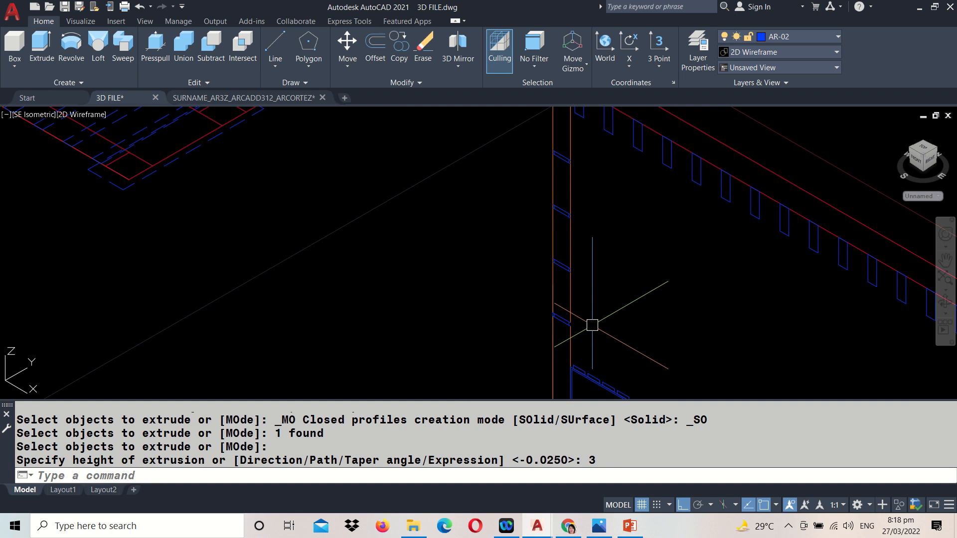
scroll(593, 325, "down", 5)
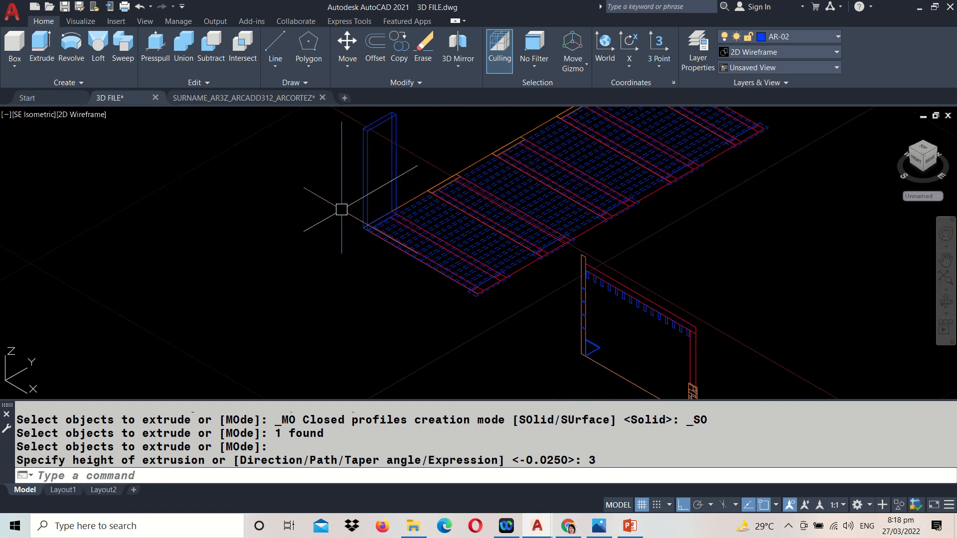
scroll(349, 199, "up", 2)
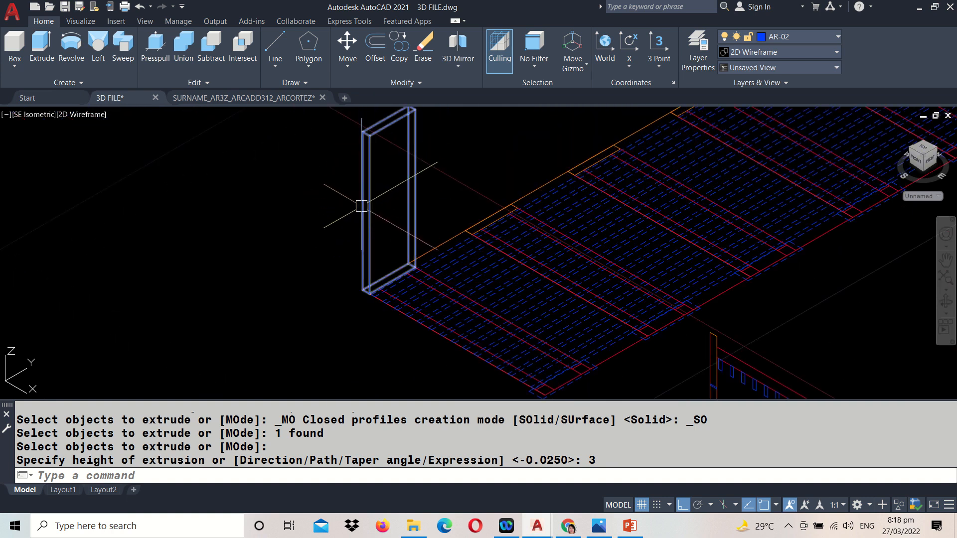
middle_click_drag(473, 239, 309, 107)
scroll(557, 310, "up", 5)
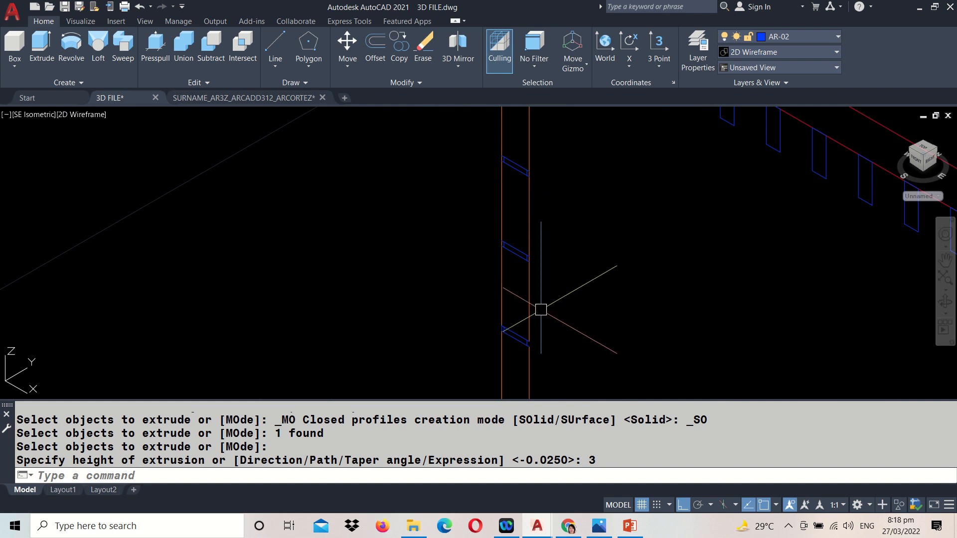
scroll(541, 310, "down", 5)
scroll(413, 205, "up", 3)
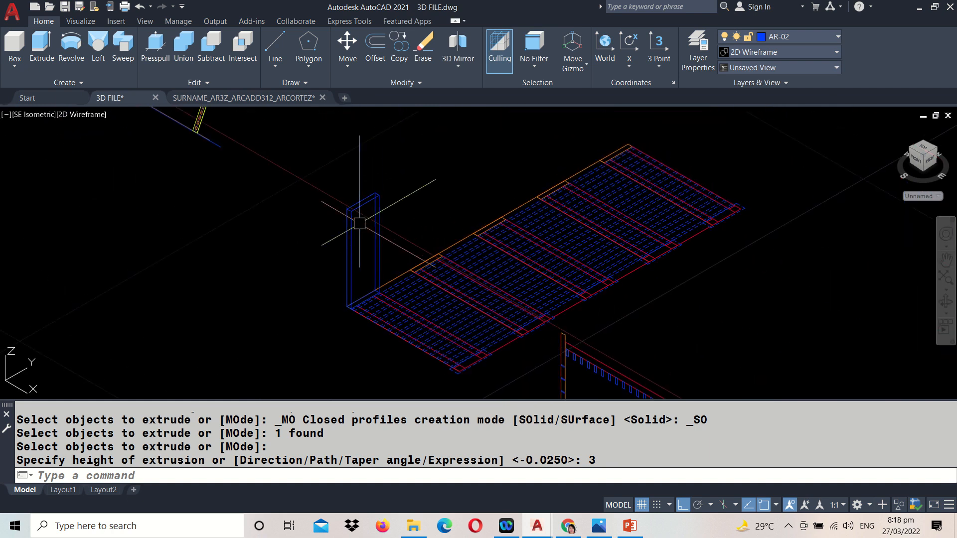
scroll(360, 223, "up", 3)
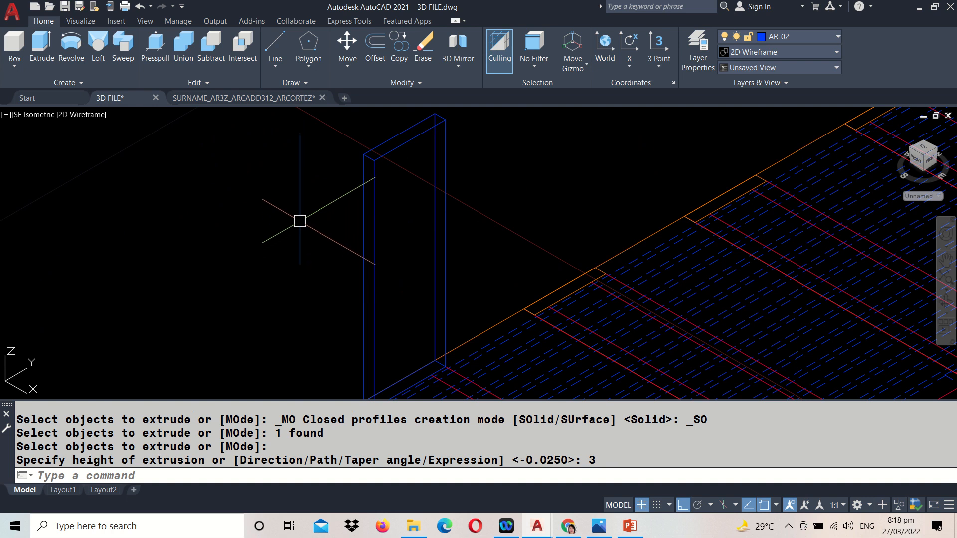
- Measure the vertical distance from the outer base corner of the section's left wall to the underside of its lowest slat
scroll(384, 197, "down", 3)
scroll(483, 274, "up", 2)
type("D")
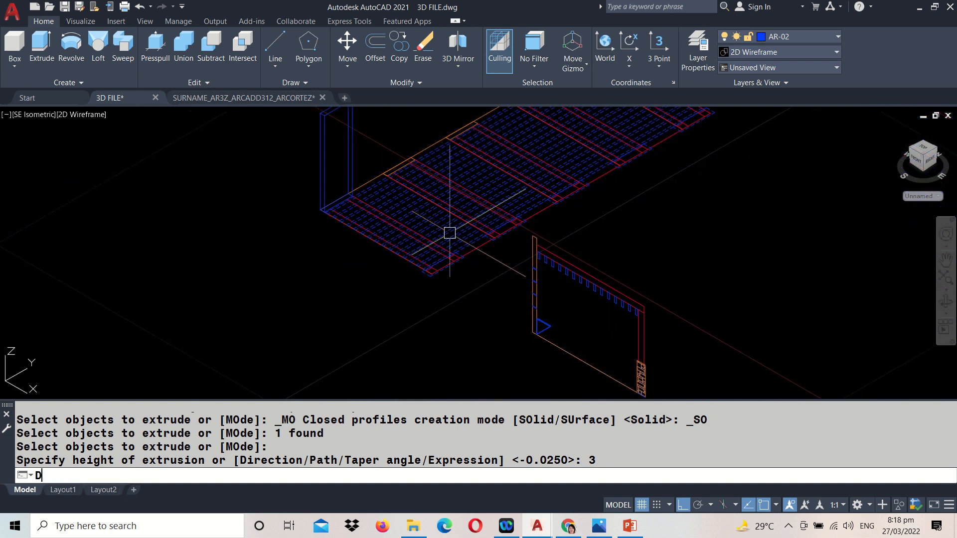
type("I")
key("Return")
scroll(500, 325, "up", 5)
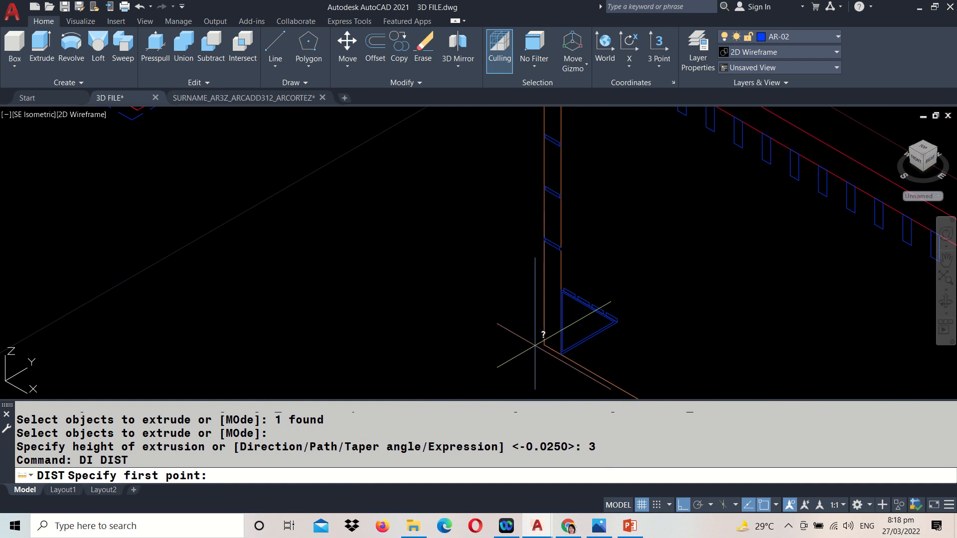
left_click(536, 344)
scroll(519, 188, "up", 3)
middle_click_drag(519, 188, 501, 255)
left_click(515, 150)
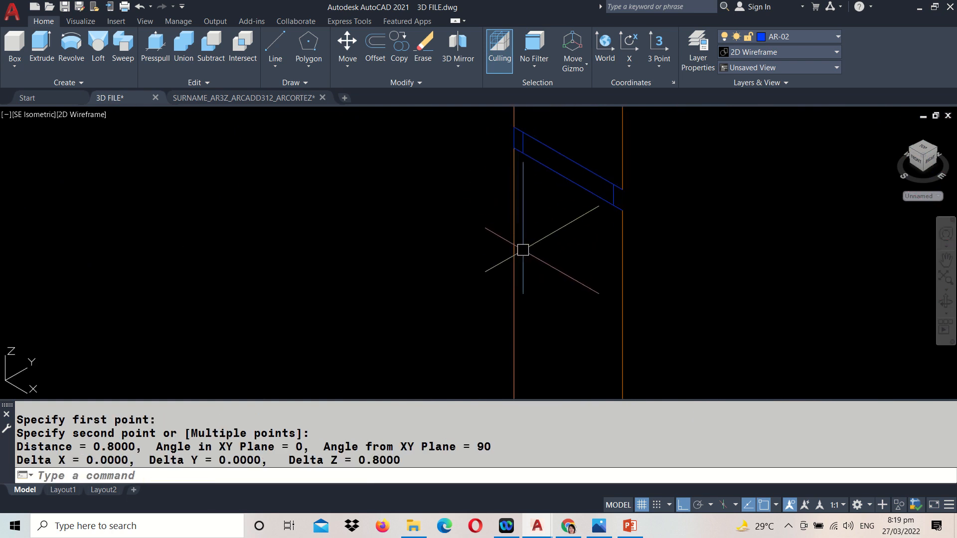
type("DI")
key("Return")
scroll(523, 142, "up", 3)
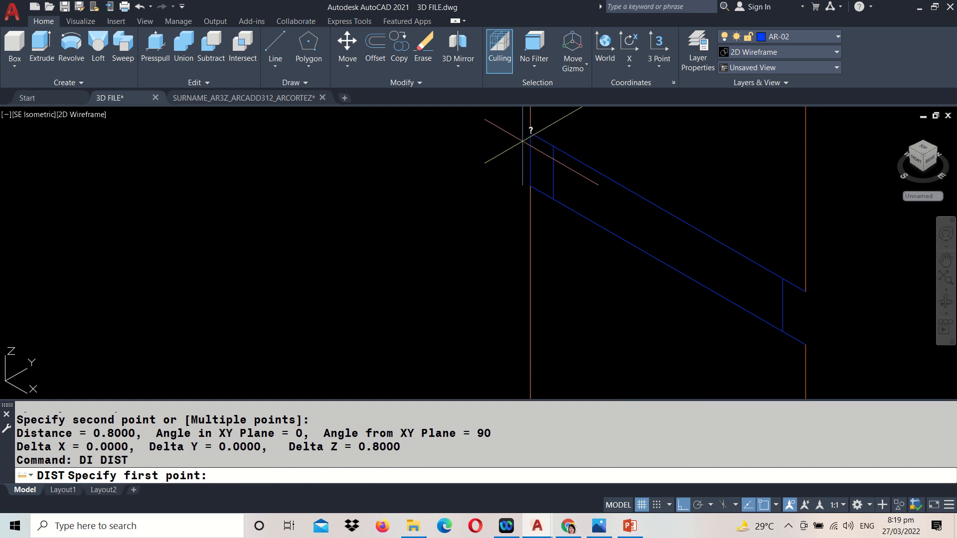
key("Escape")
- Trace the small rectangle at the outer end of the section's lowest wall slat with a 3D polyline
type("3P")
key("Return")
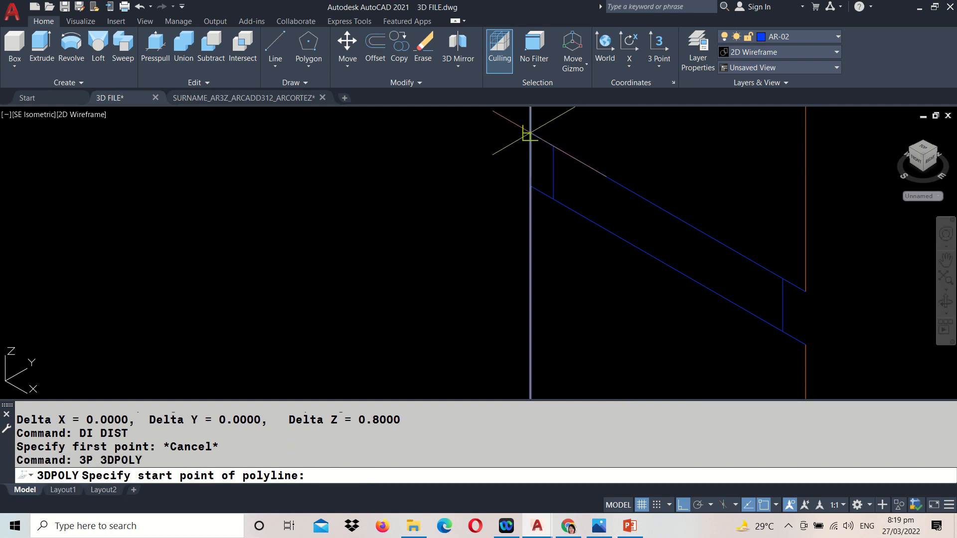
left_click(529, 133)
left_click(553, 199)
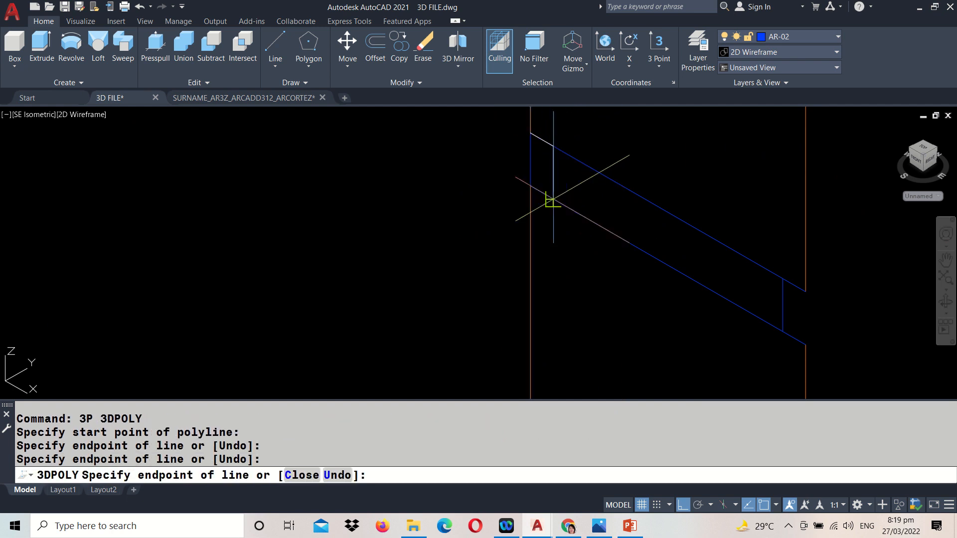
left_click(531, 186)
left_click(530, 134)
key("Return")
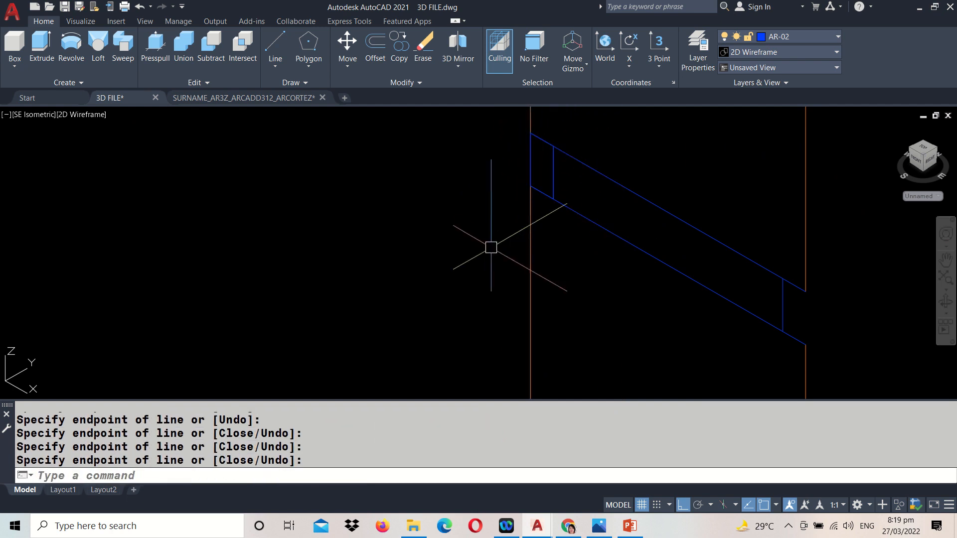
- Move the traced slat-end rectangle from the section wall's outer base corner to the matching base corner of the extruded wall panel
type("M")
key("Return")
left_click(554, 174)
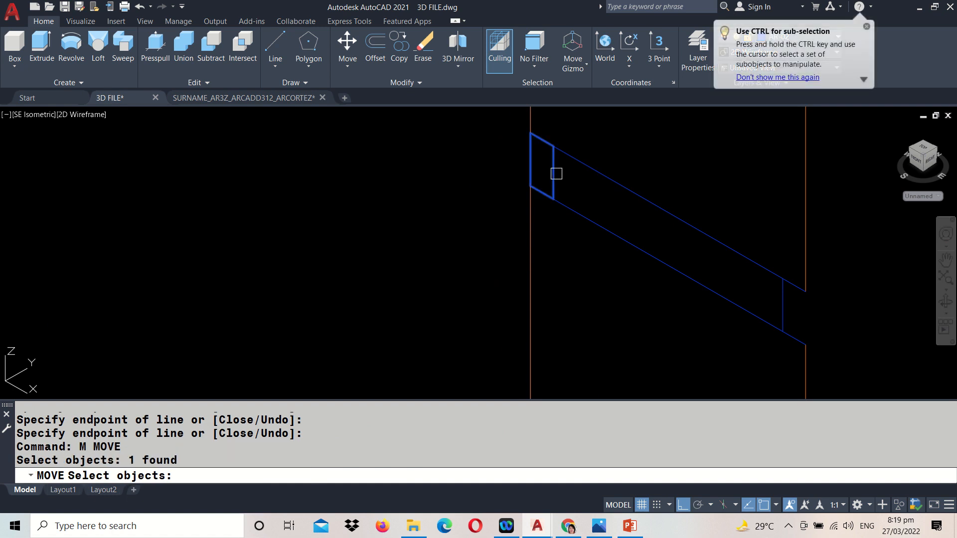
key("Return")
scroll(553, 170, "down", 5)
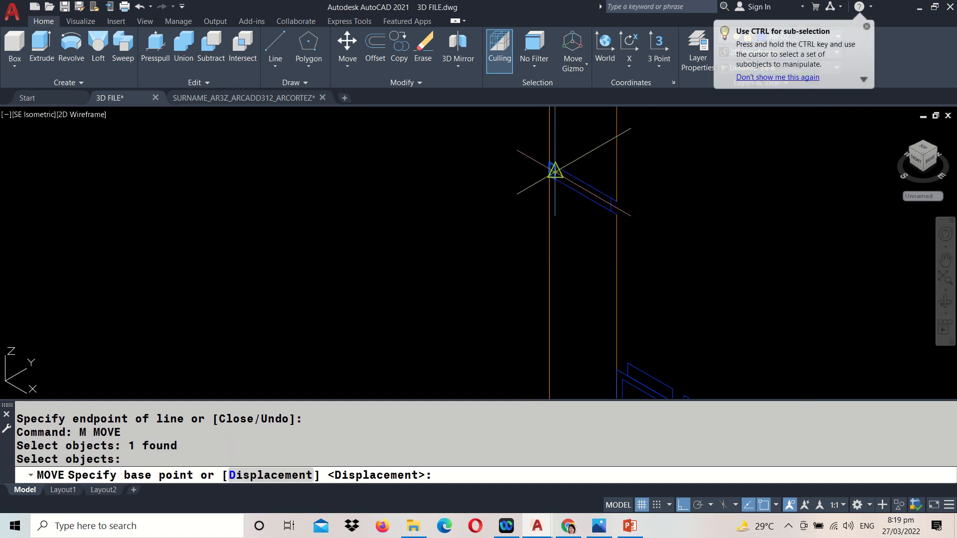
scroll(533, 258, "down", 3)
middle_click_drag(533, 257, 544, 289)
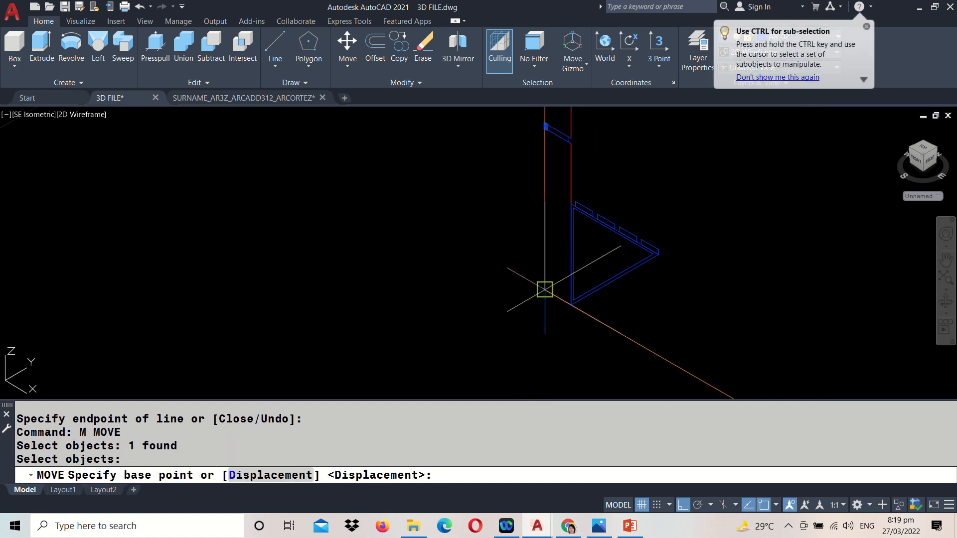
left_click(542, 285)
scroll(542, 286, "up", 3)
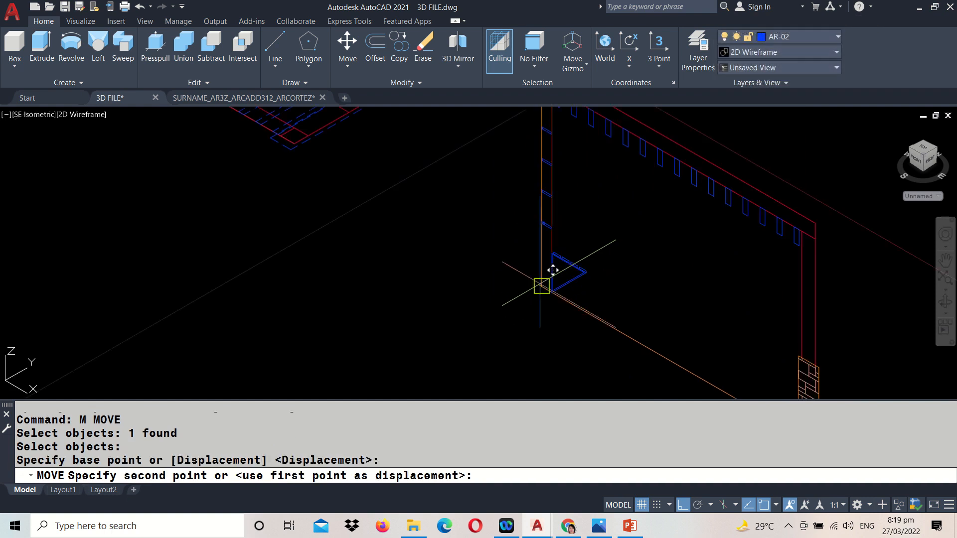
middle_click_drag(404, 209, 872, 489)
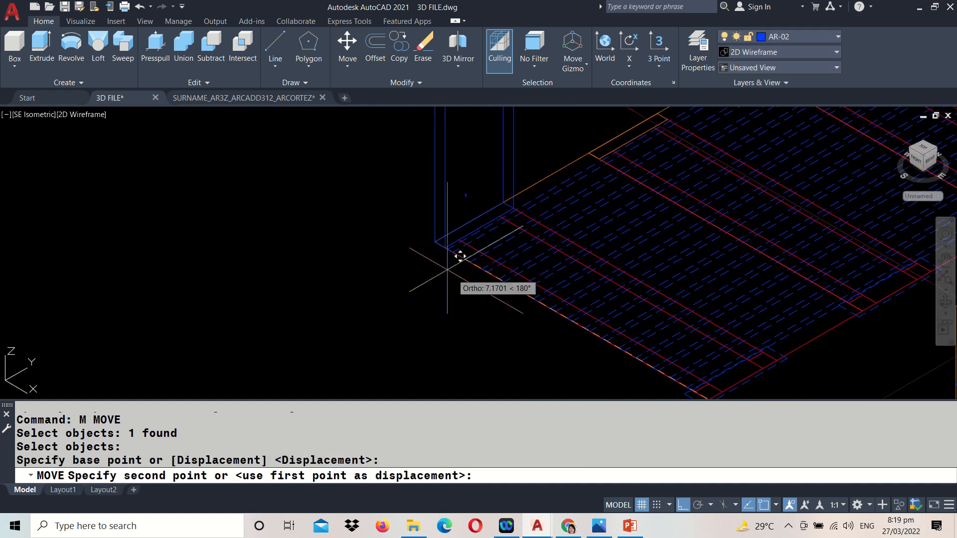
scroll(431, 242, "up", 4)
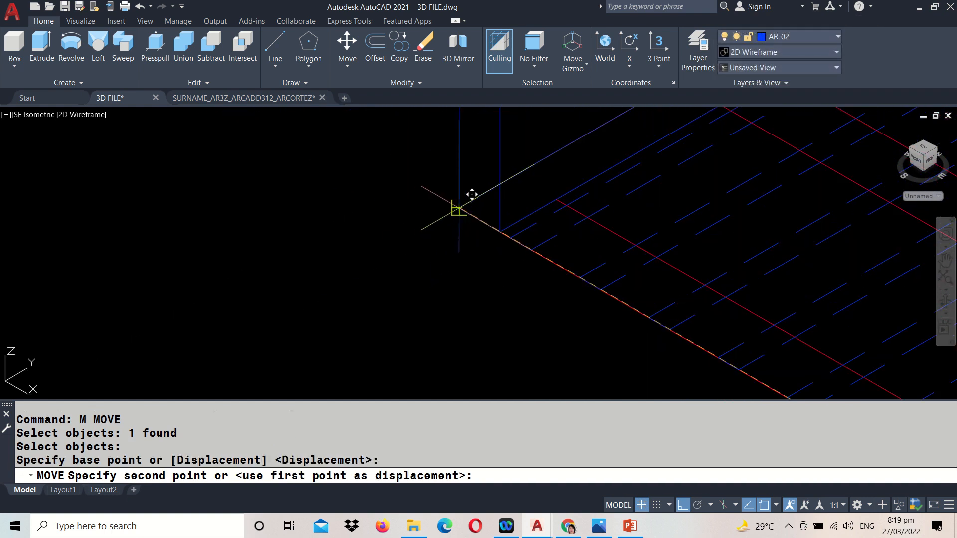
left_click(458, 209)
key("Return")
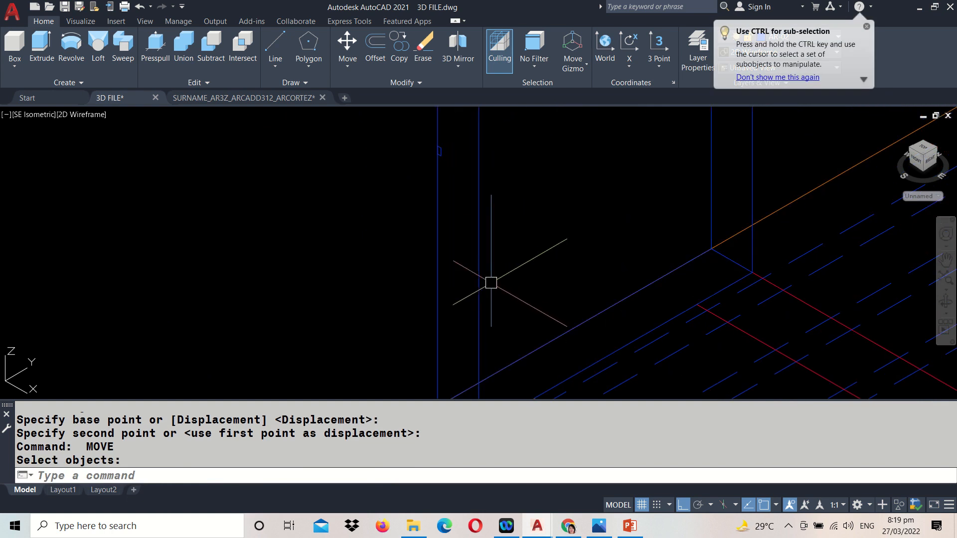
- Draw a 3D polyline loop around the wall panel's four sides, starting and ending at the lower outer corner of the slat-end rectangle
type("3")
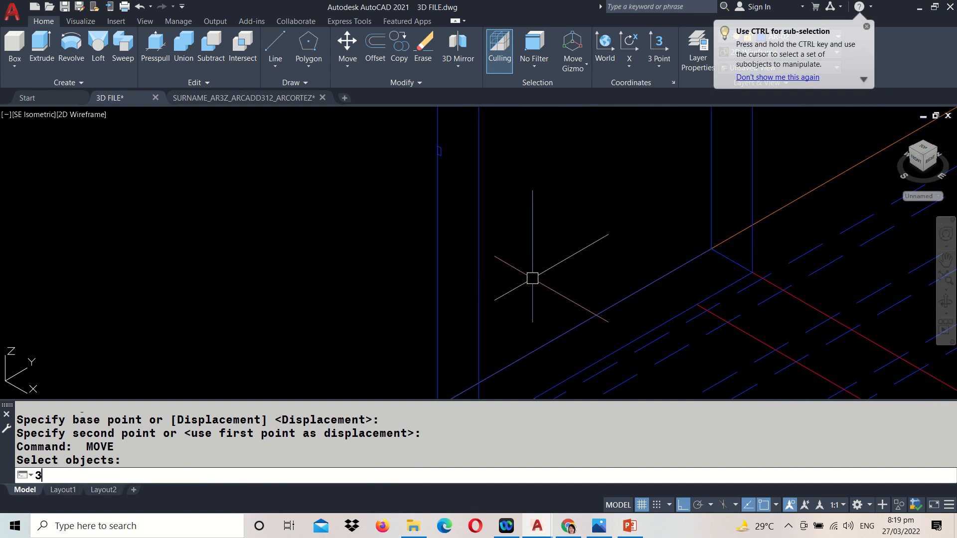
type("p")
key("Return")
middle_click_drag(430, 134, 427, 204)
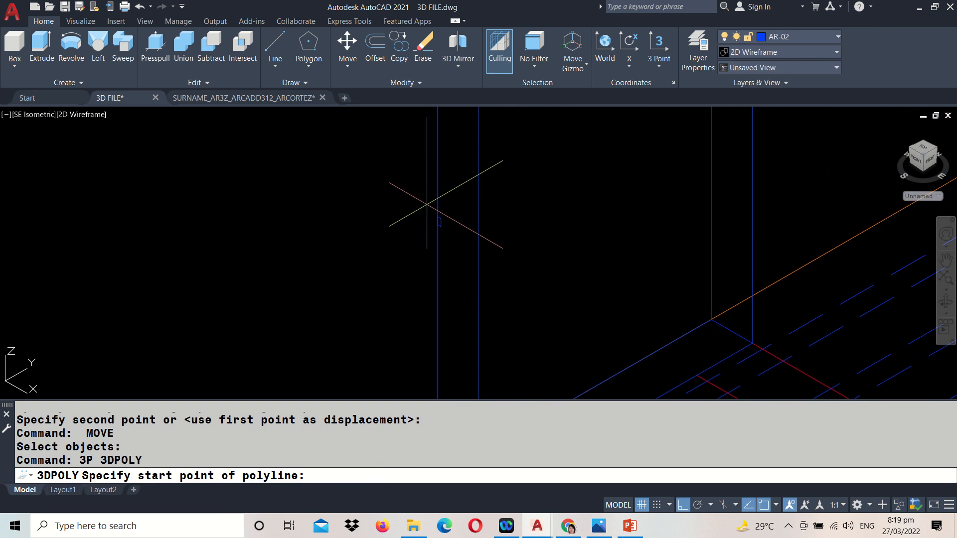
scroll(427, 204, "up", 6)
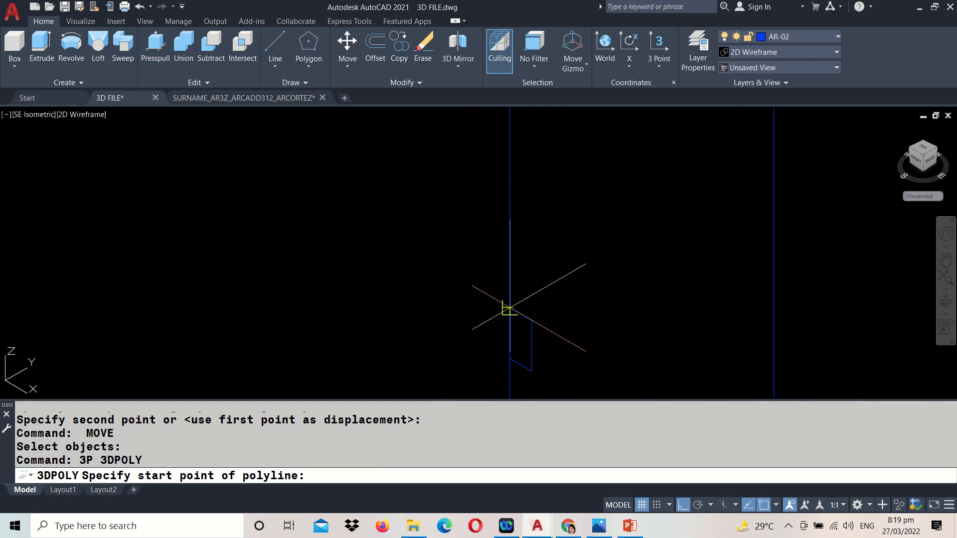
left_click(509, 358)
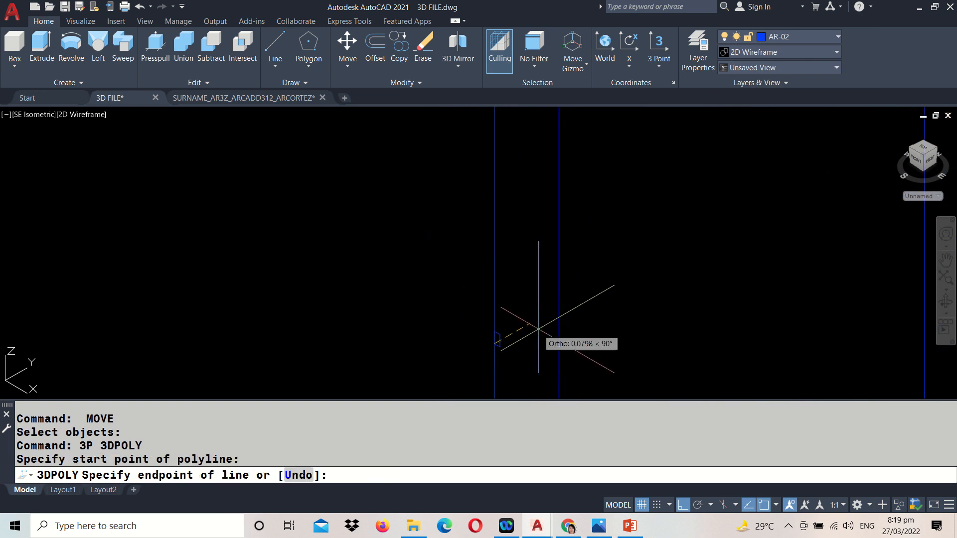
middle_click_drag(534, 324, 344, 313)
scroll(388, 294, "down", 2)
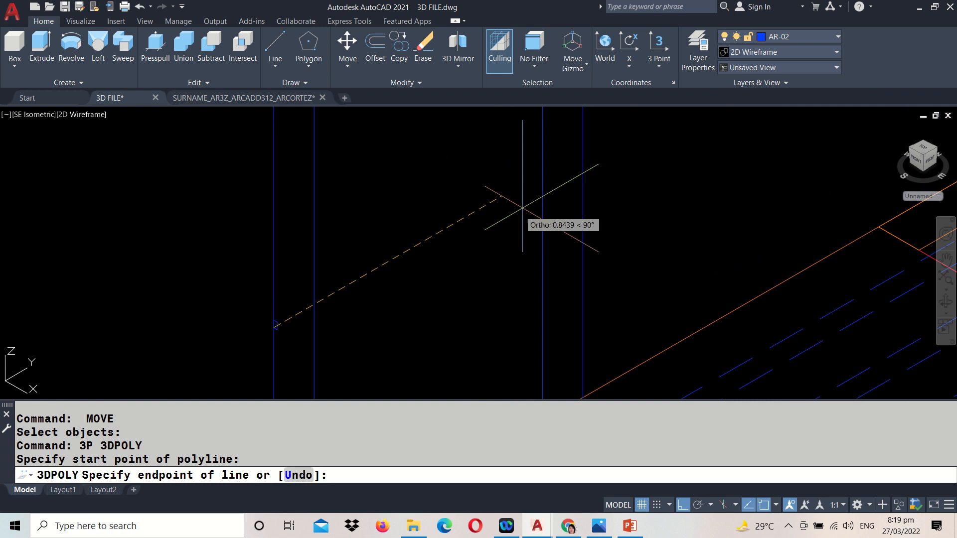
left_click(542, 173)
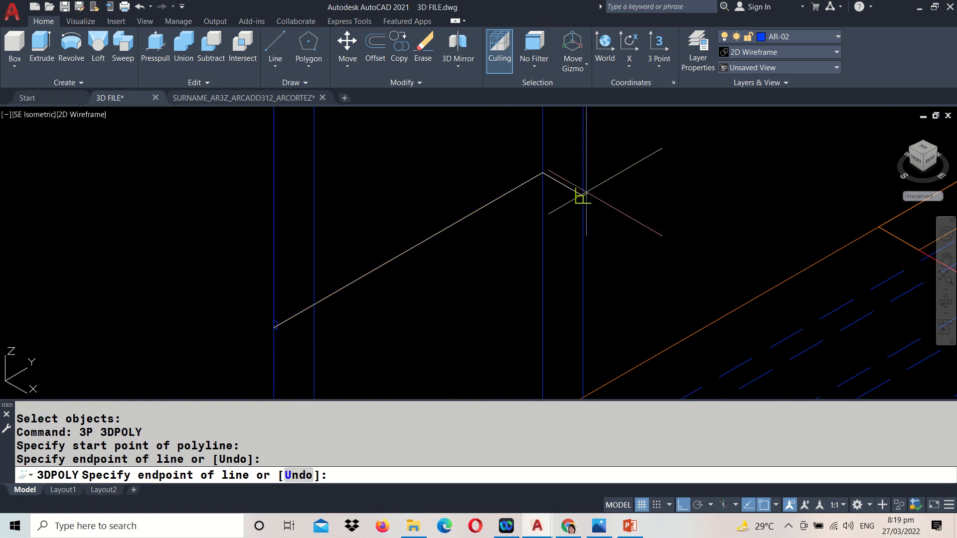
left_click(583, 196)
left_click(310, 348)
scroll(273, 290, "up", 3)
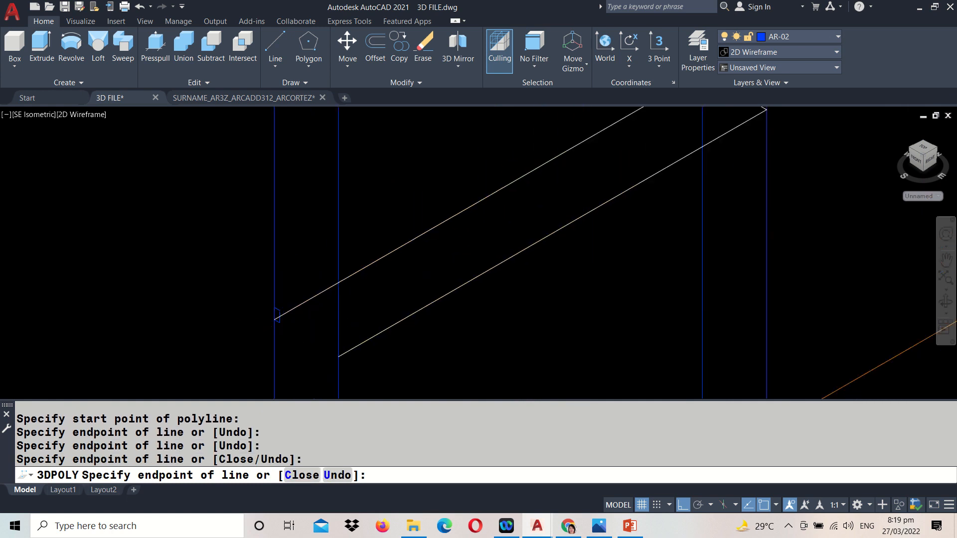
left_click(273, 290)
key("Return")
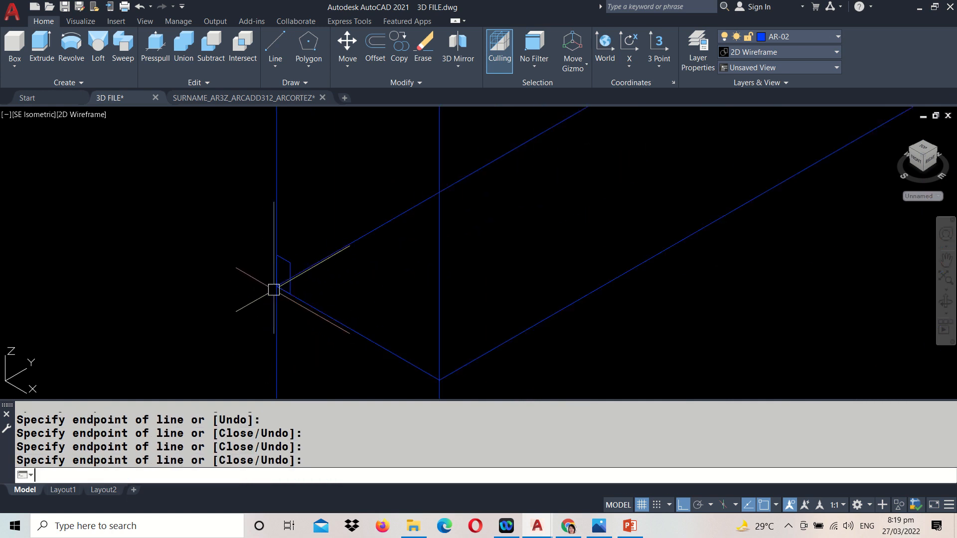
- Show the model in the Realistic visual style and open the Materials Browser
scroll(374, 303, "down", 2)
scroll(374, 304, "down", 2)
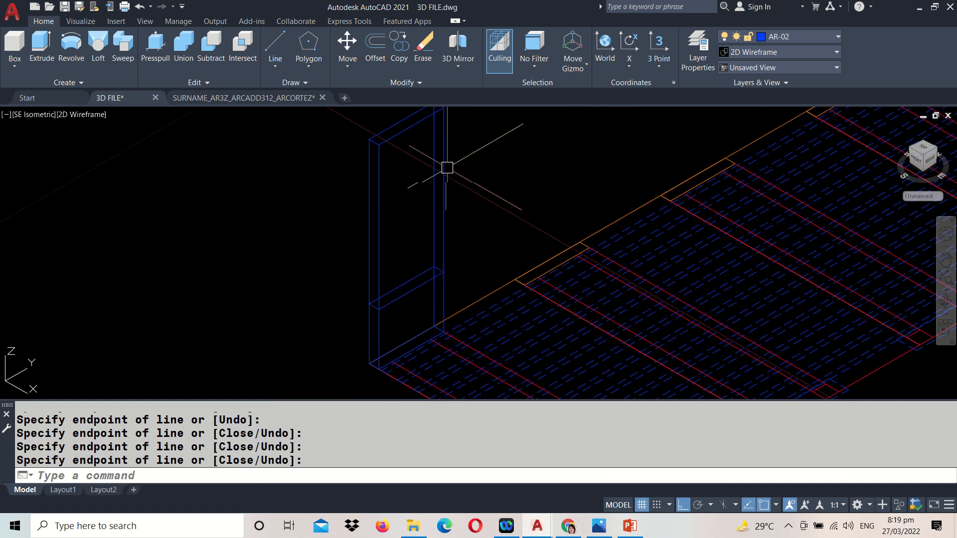
left_click(87, 116)
left_click(154, 178)
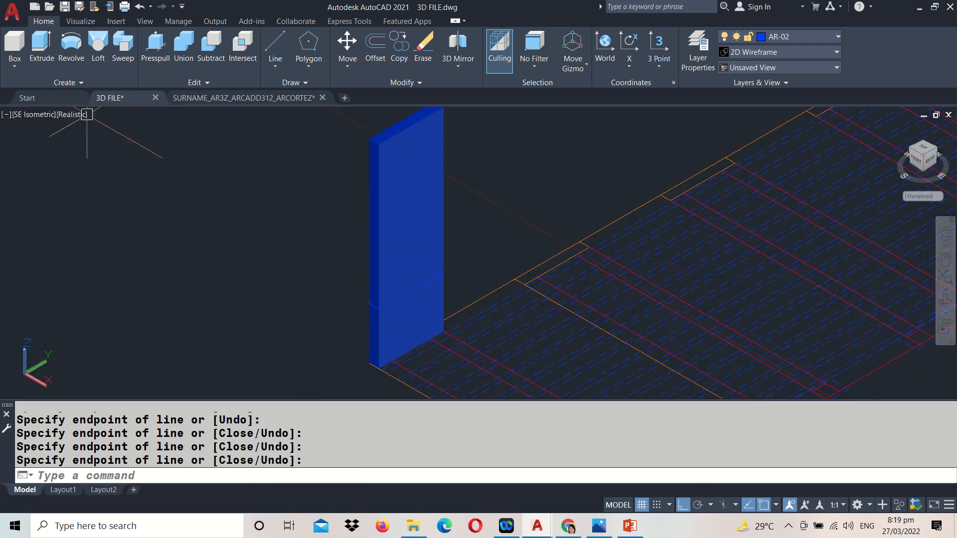
type("MAT")
key("Return")
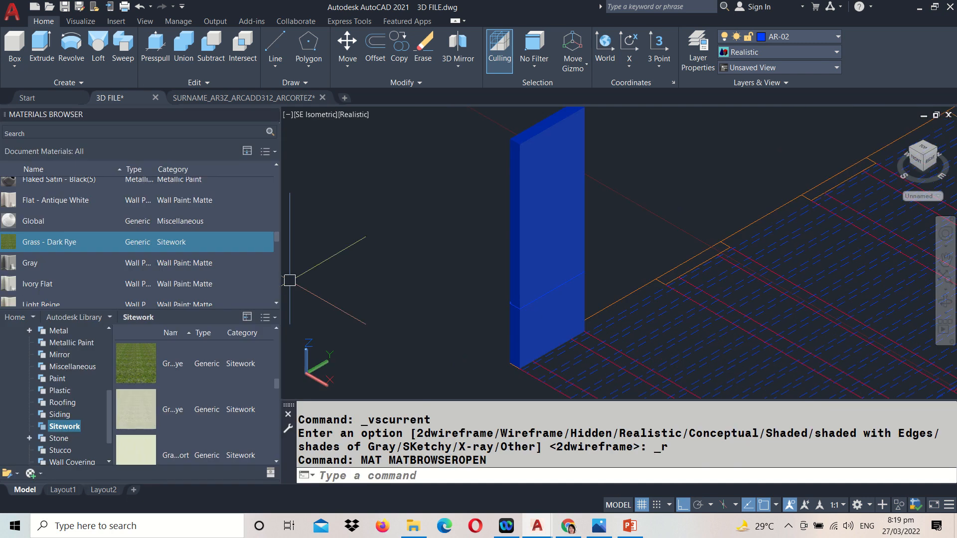
- Assign the Wheat material from the matte wall paints of the Autodesk Library to the extruded wall panel
scroll(50, 445, "down", 1)
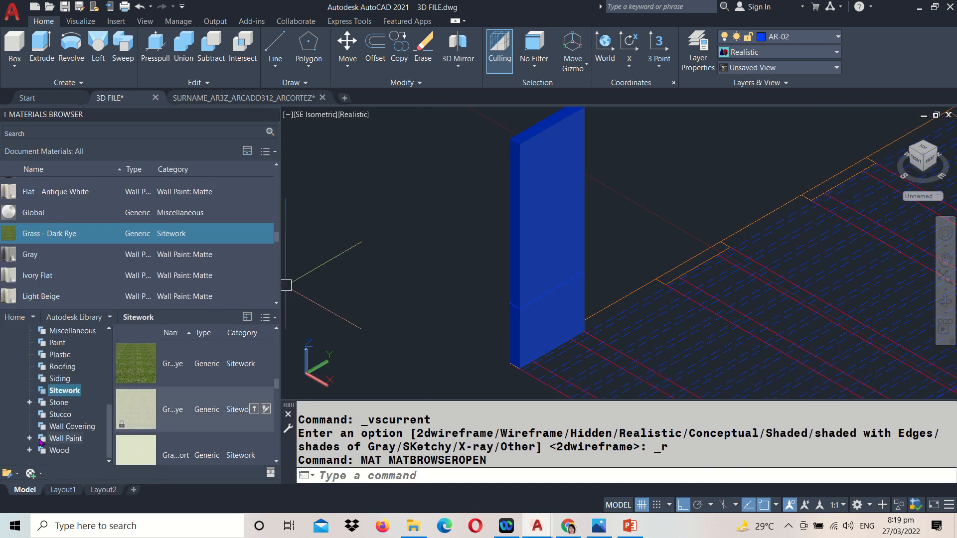
left_click(30, 438)
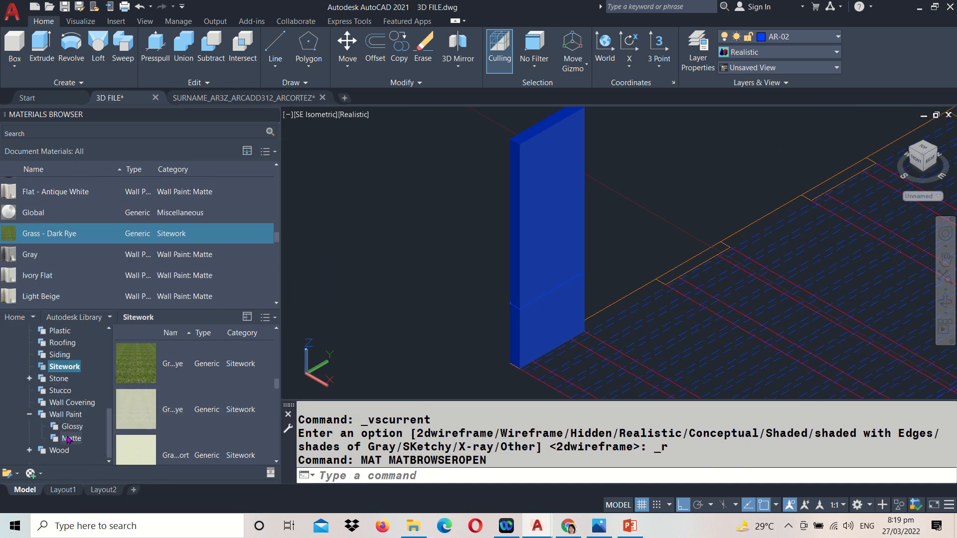
left_click(68, 439)
mouse_move(265, 366)
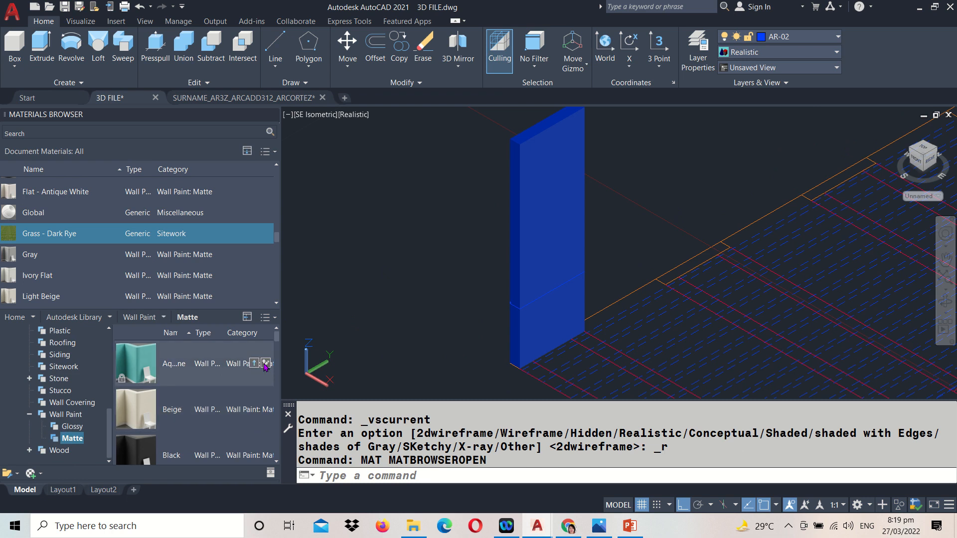
left_click(478, 246)
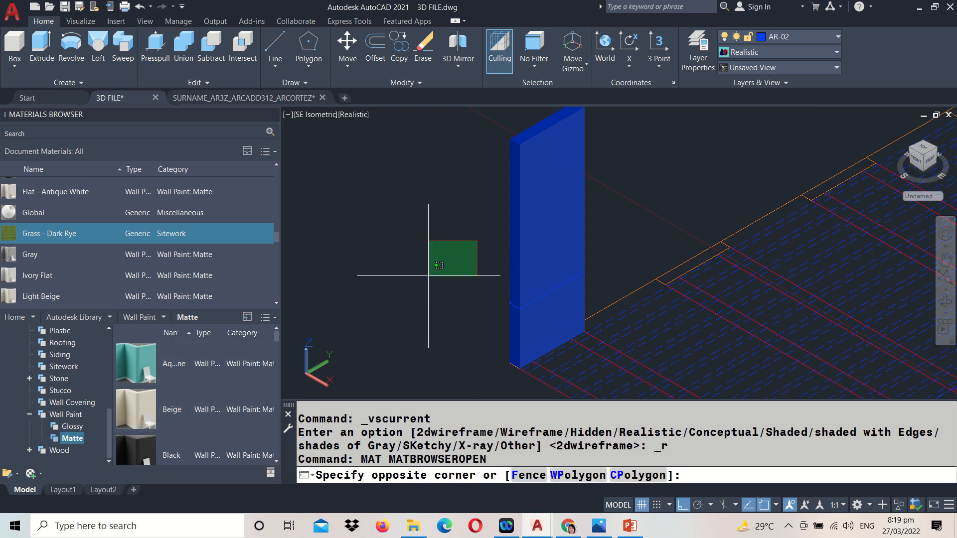
left_click(406, 319)
left_click(519, 260)
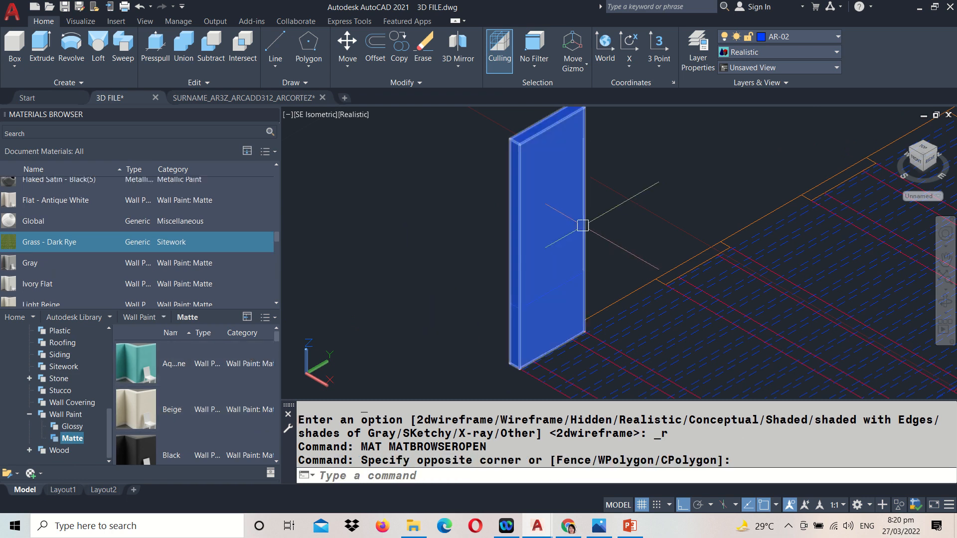
scroll(204, 376, "down", 3)
scroll(204, 376, "down", 15)
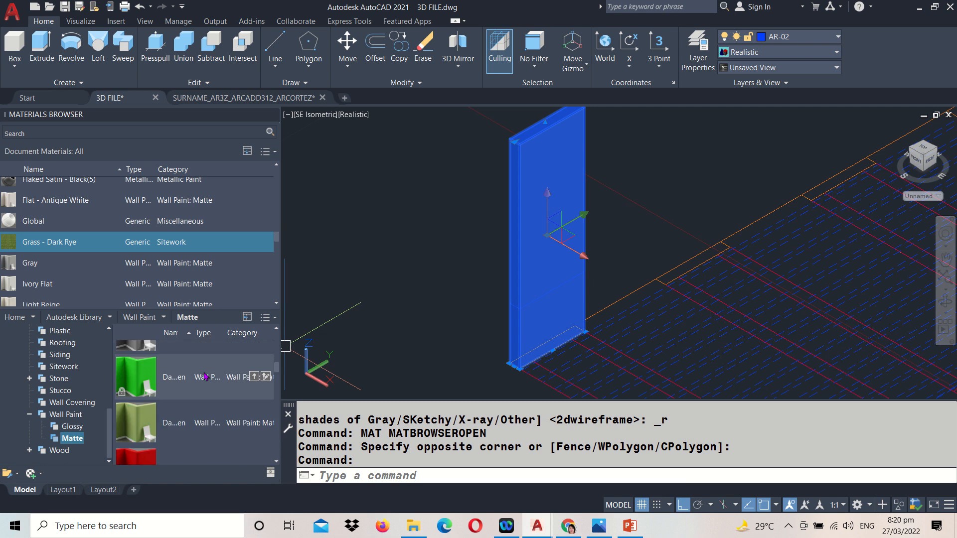
scroll(204, 379, "down", 3)
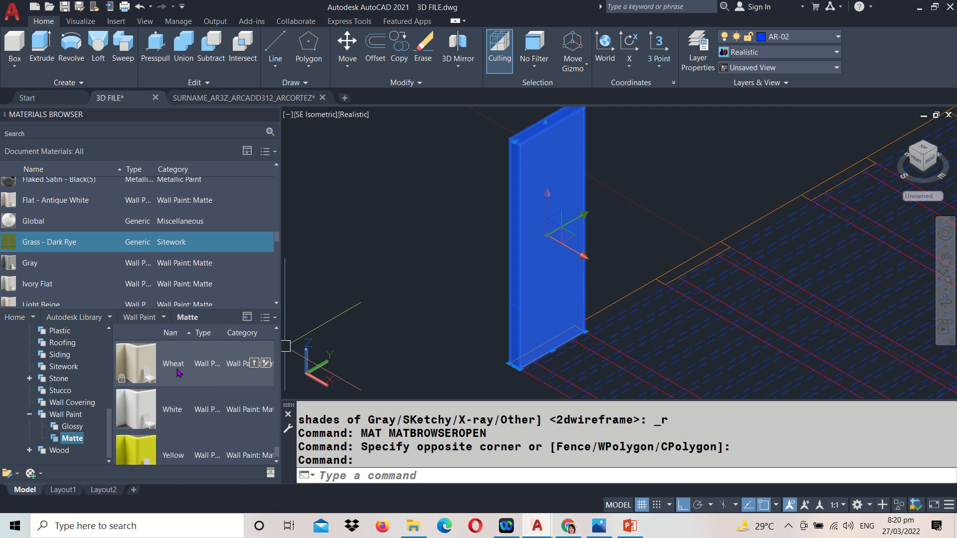
left_click(254, 364)
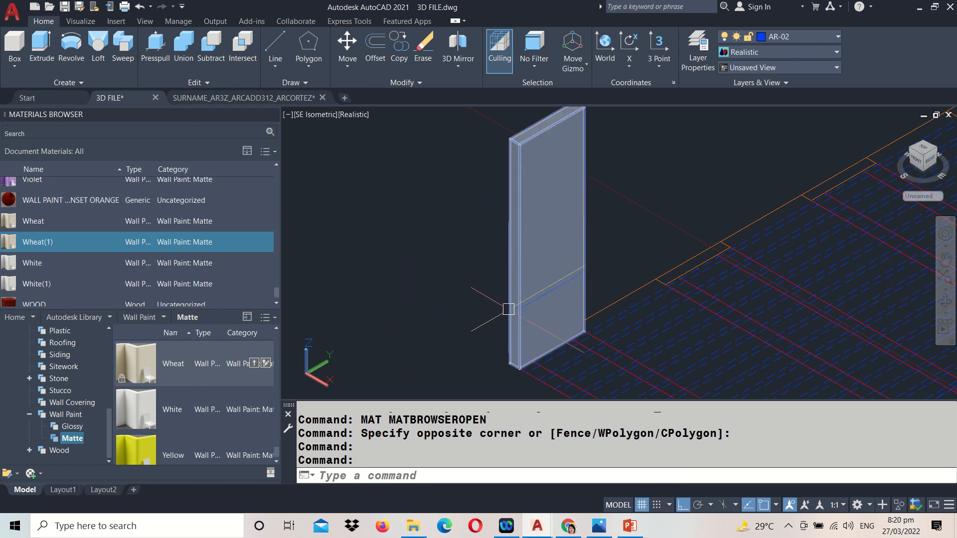
- Switch the visual style to X-Ray to see the polyline loop and slat-end rectangle through the wall panel
scroll(508, 309, "up", 6)
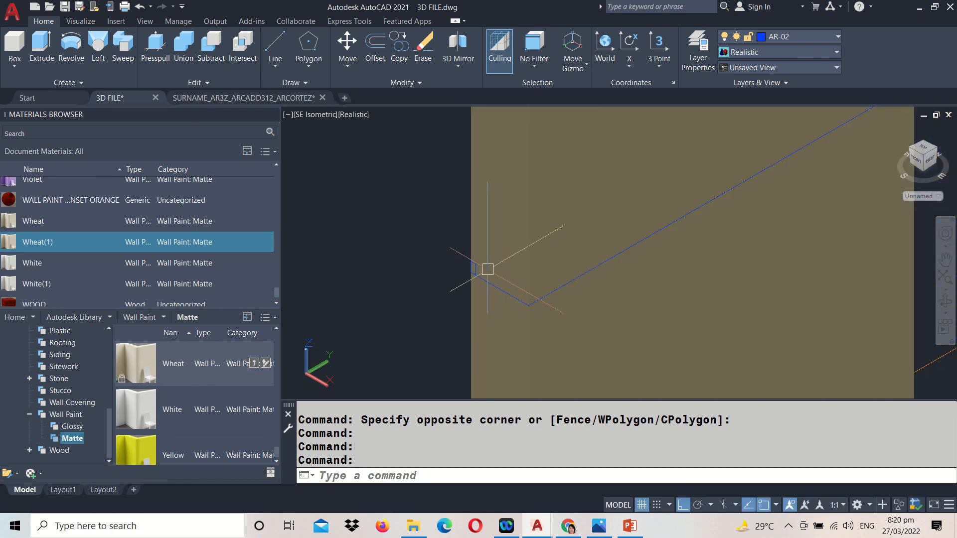
scroll(488, 269, "down", 4)
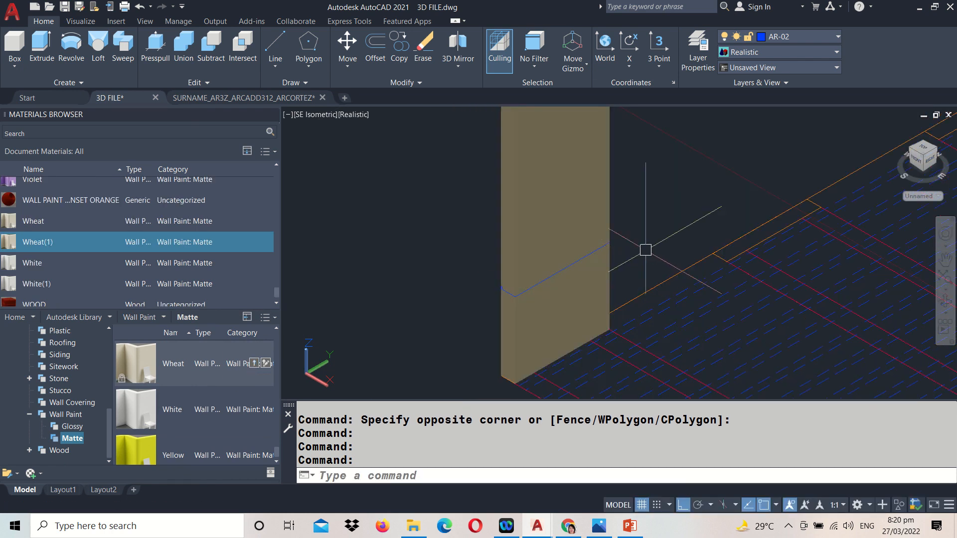
scroll(476, 307, "up", 4)
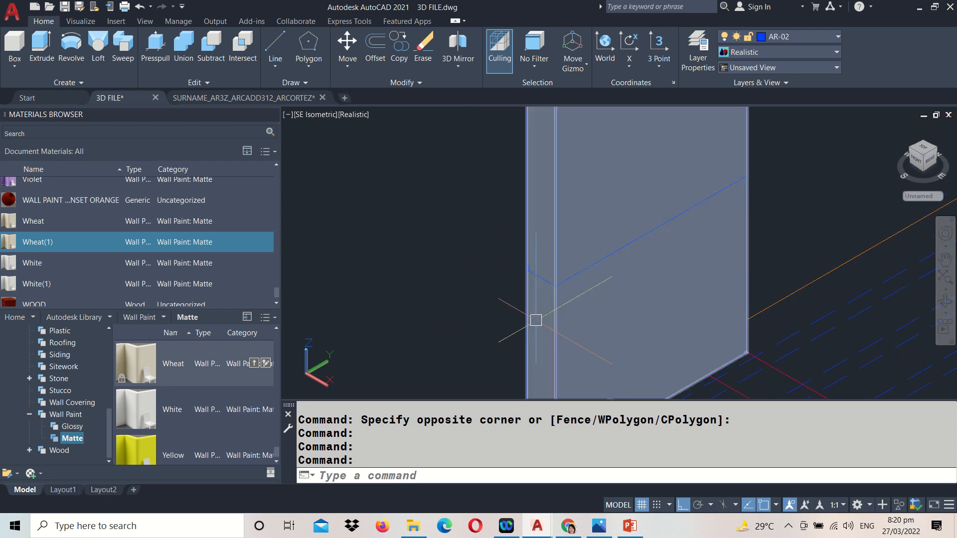
left_click(354, 115)
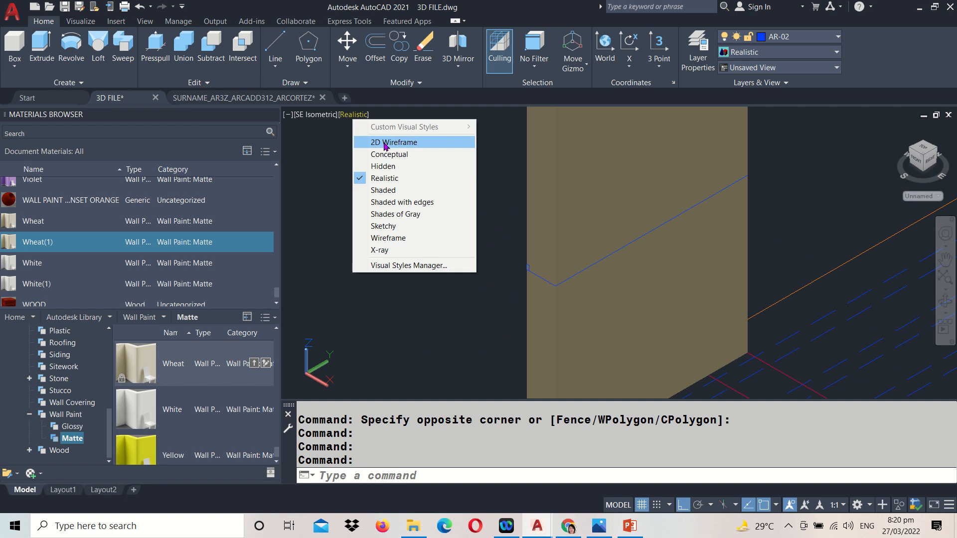
left_click(379, 250)
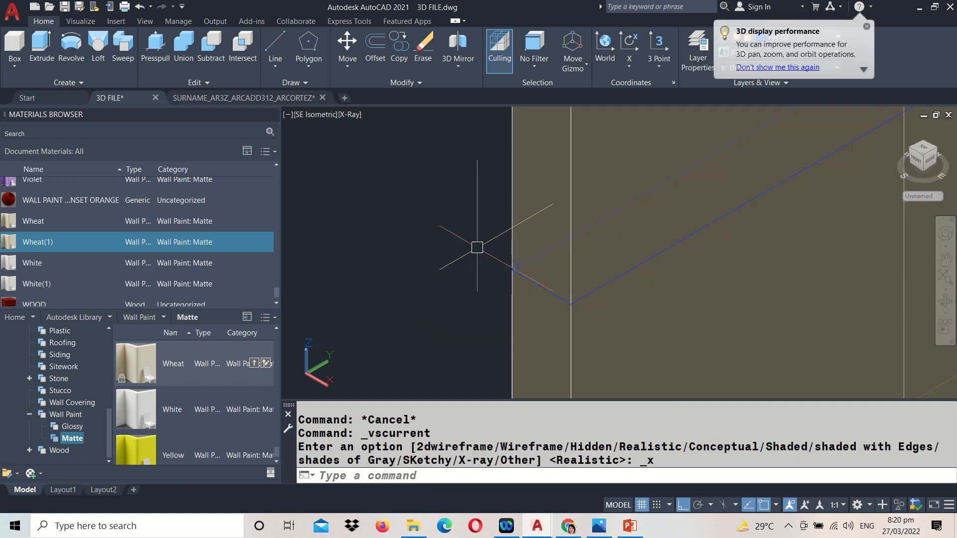
- Move the slat-end rectangle from its lower outer corner to the midpoint of the polyline loop's rear long side
scroll(516, 264, "up", 2)
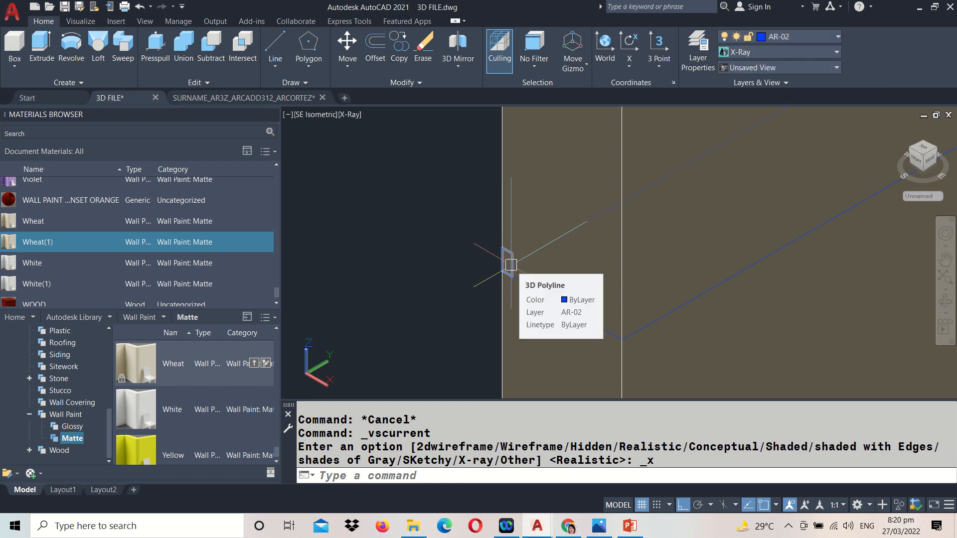
type("m")
key("Return")
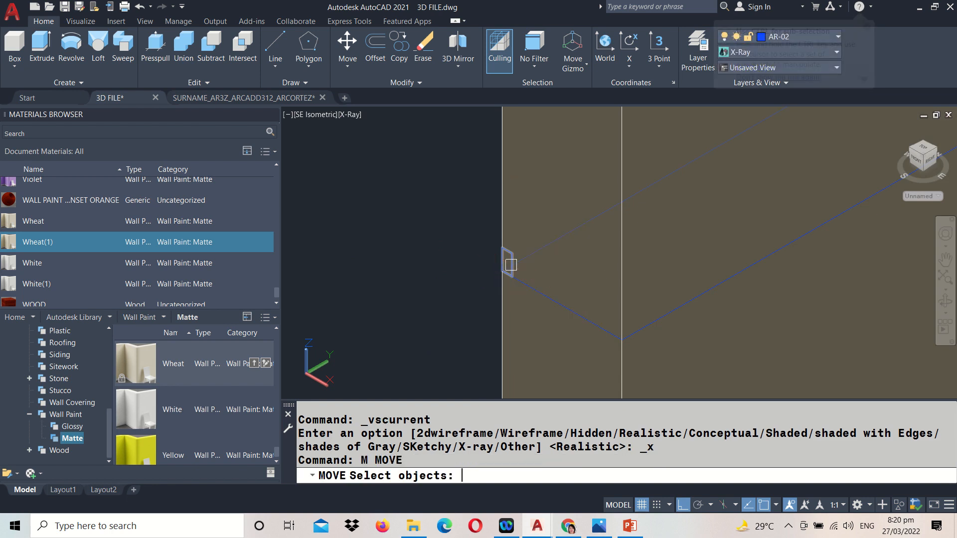
left_click(509, 265)
scroll(498, 276, "up", 3)
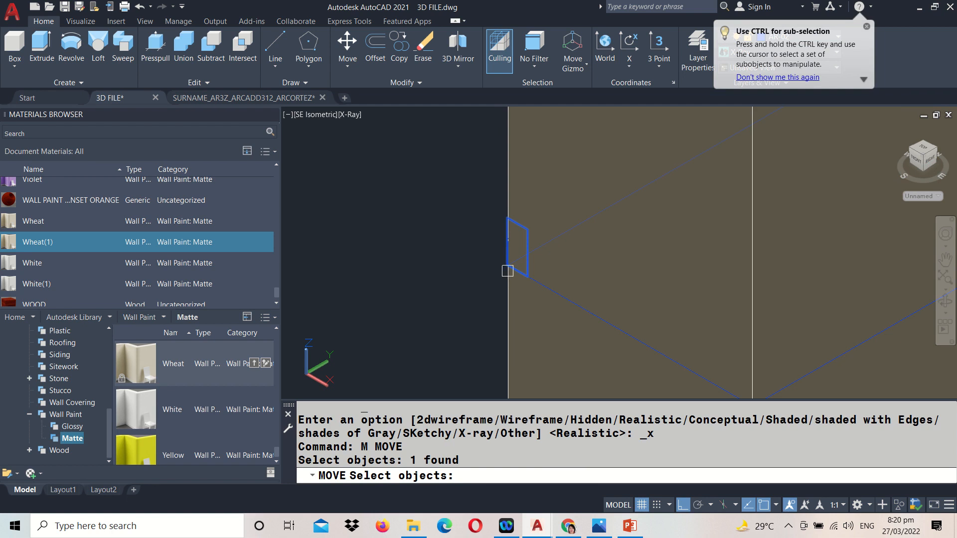
key("Return")
left_click(519, 252)
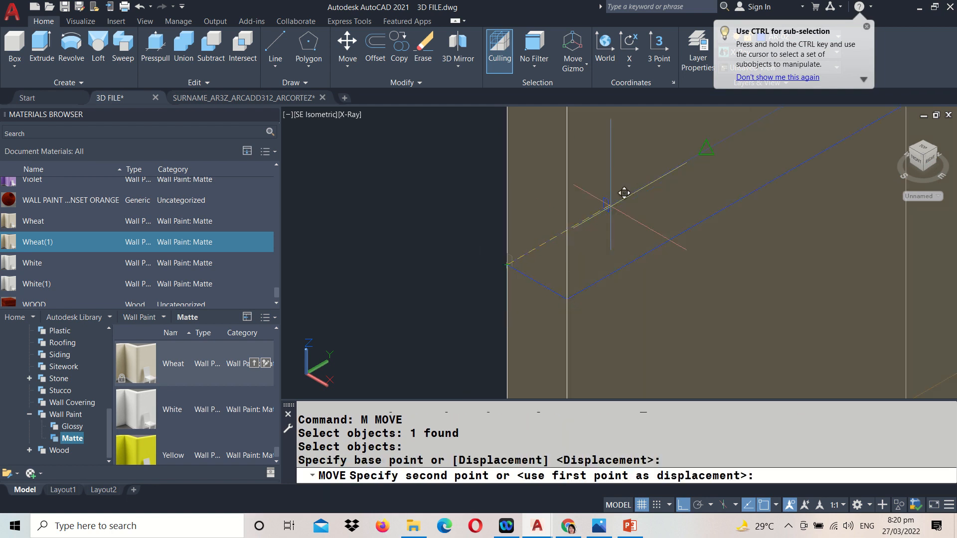
scroll(624, 199, "down", 3)
left_click(594, 229)
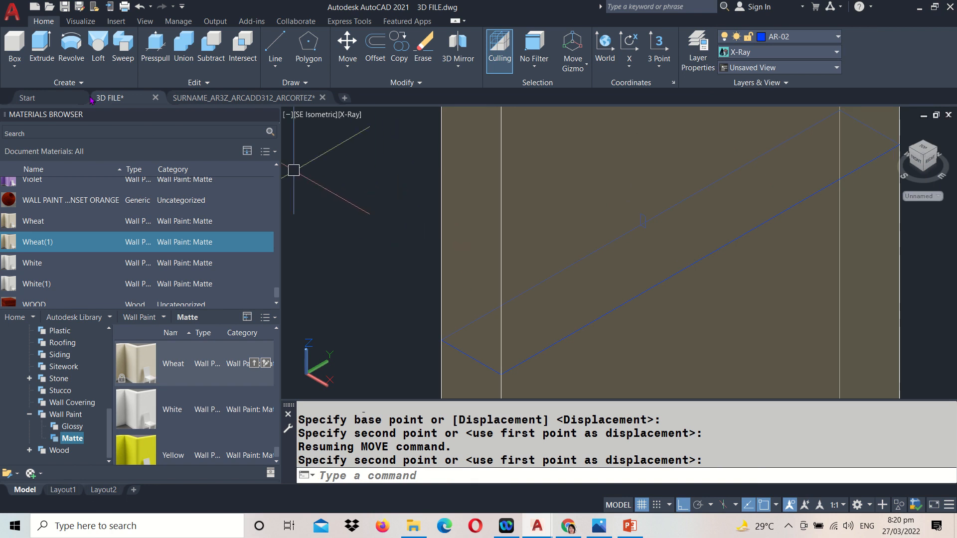
- Sweep the slat-end rectangle as a solid along the 3D polyline loop around the wall panel
left_click(123, 45)
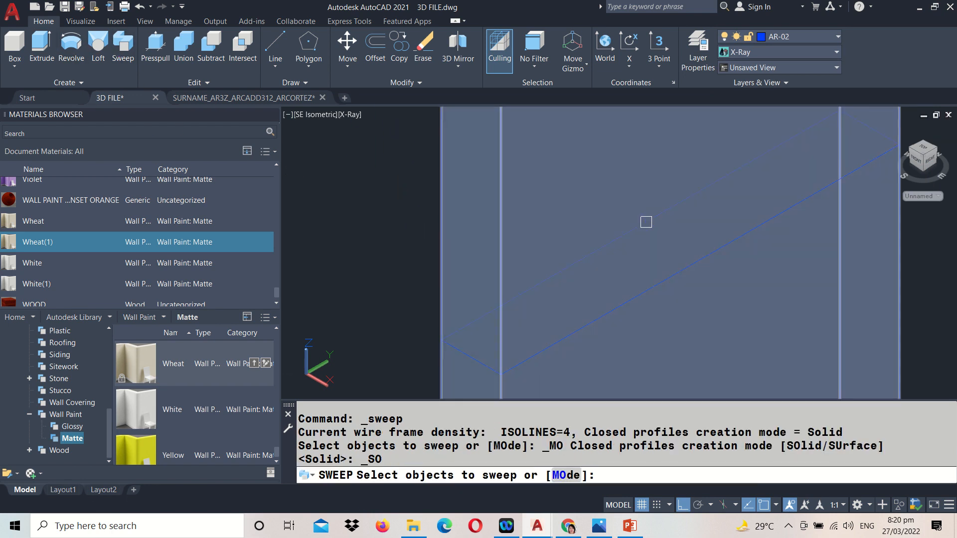
scroll(648, 223, "down", 3)
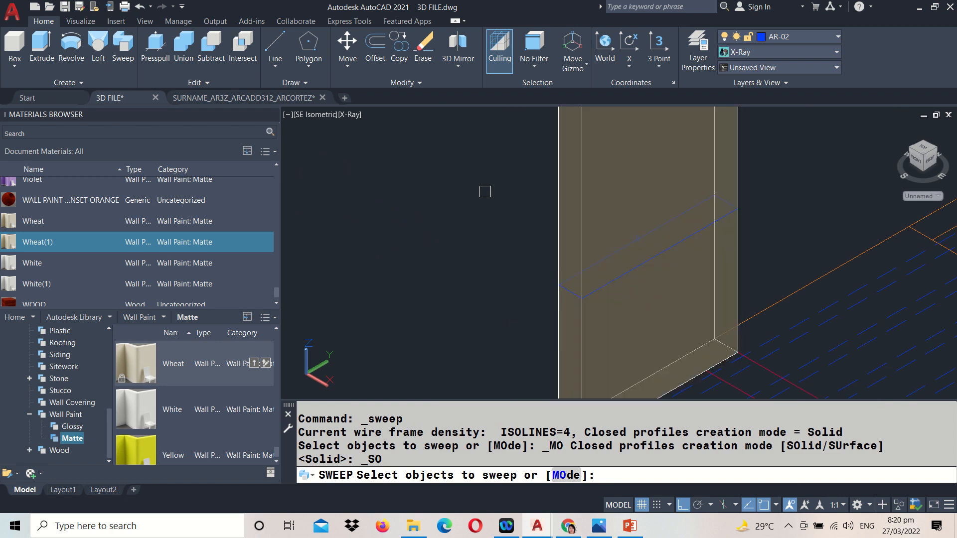
left_click(484, 191)
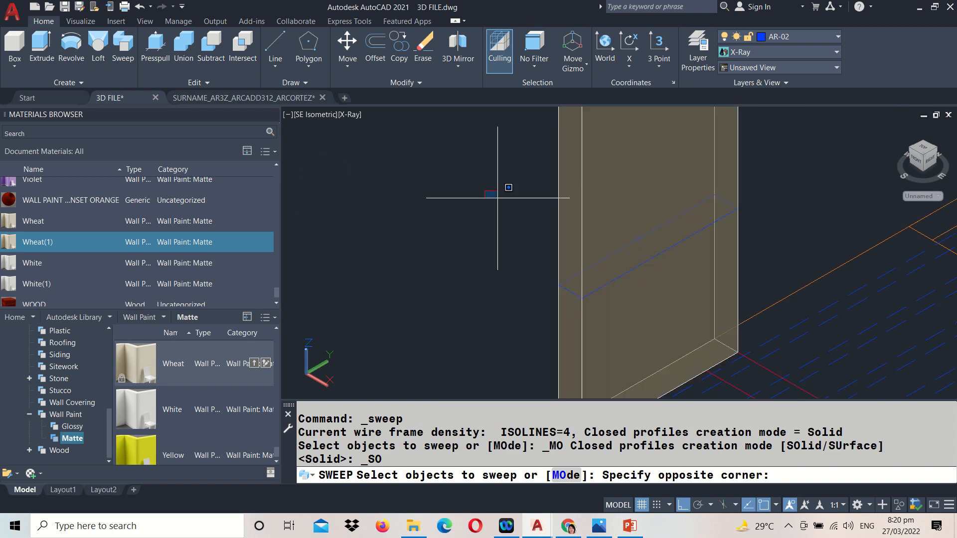
left_click(655, 254)
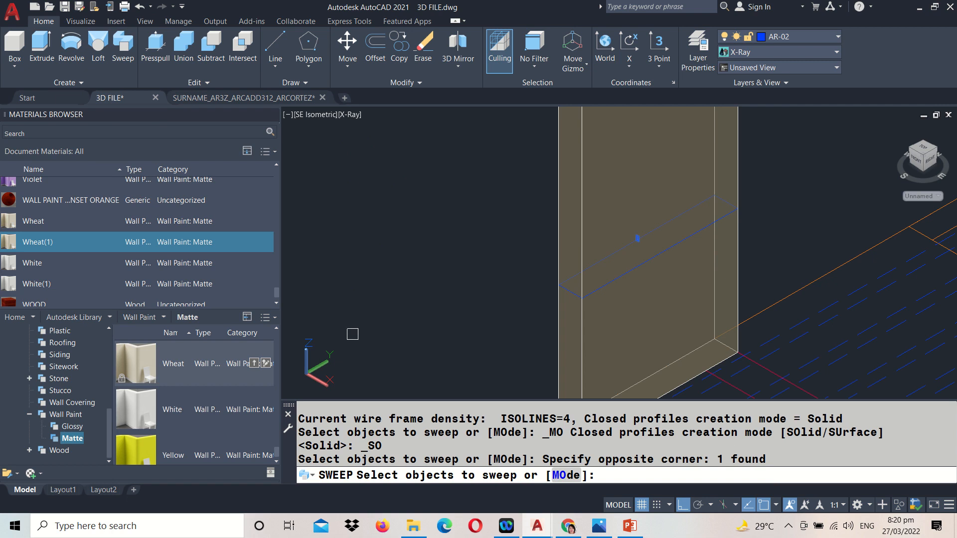
key("Return")
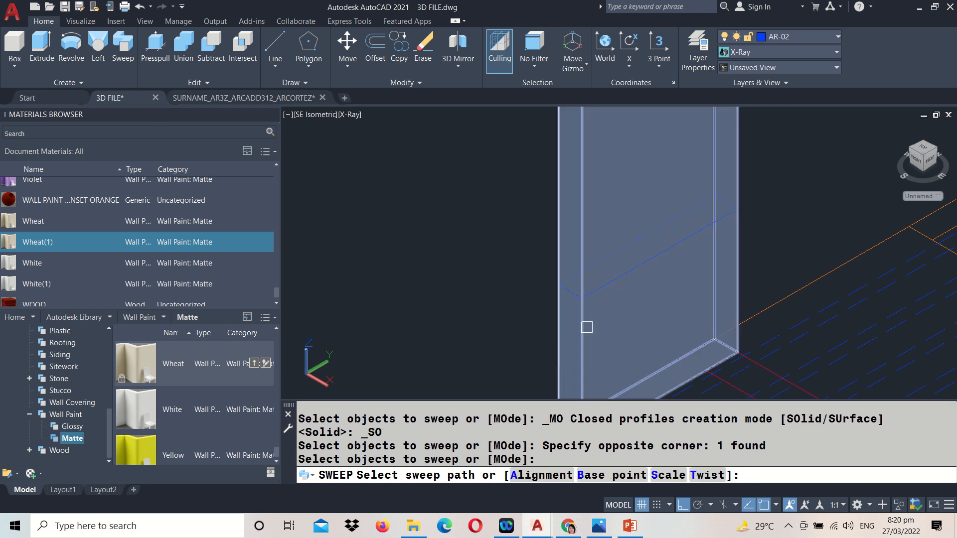
left_click(618, 285)
scroll(618, 285, "up", 3)
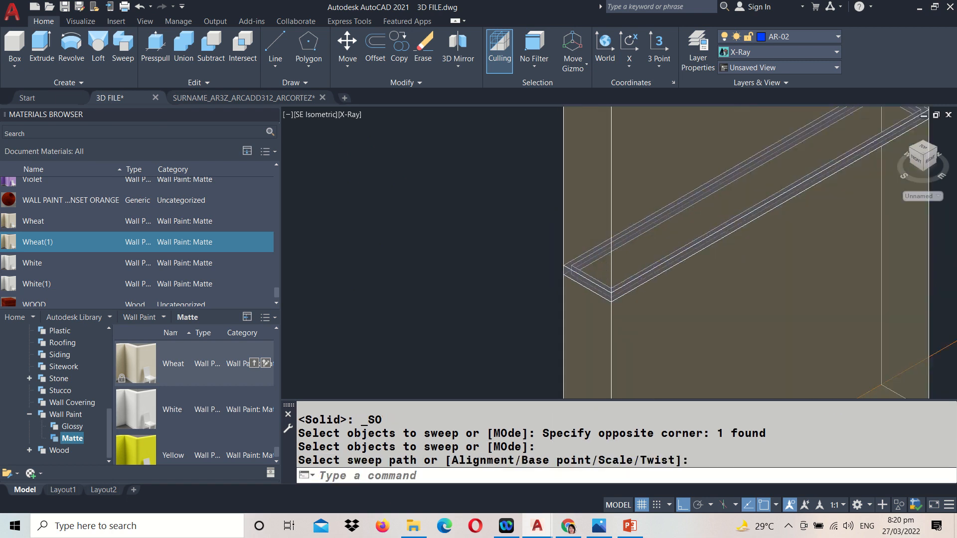
- Examine the swept slat solid and how it wraps around the wall panel
scroll(506, 278, "up", 2)
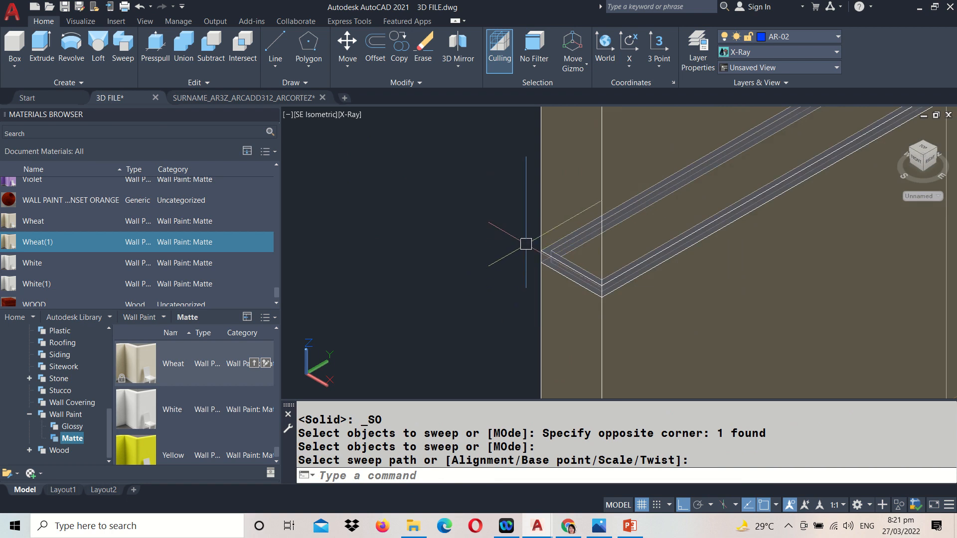
scroll(499, 240, "up", 3)
scroll(533, 254, "down", 5)
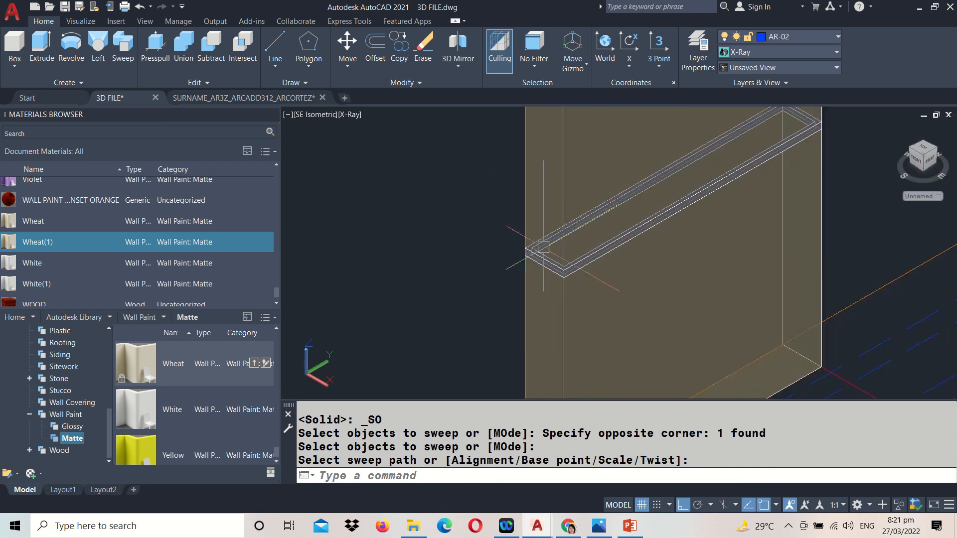
middle_click_drag(598, 204, 571, 323)
scroll(573, 242, "down", 2)
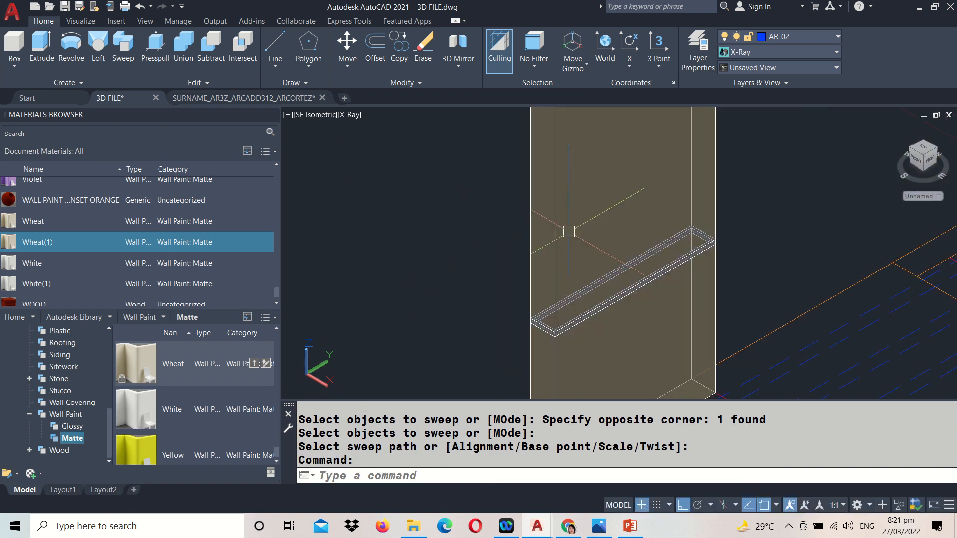
middle_click_drag(568, 229, 573, 292)
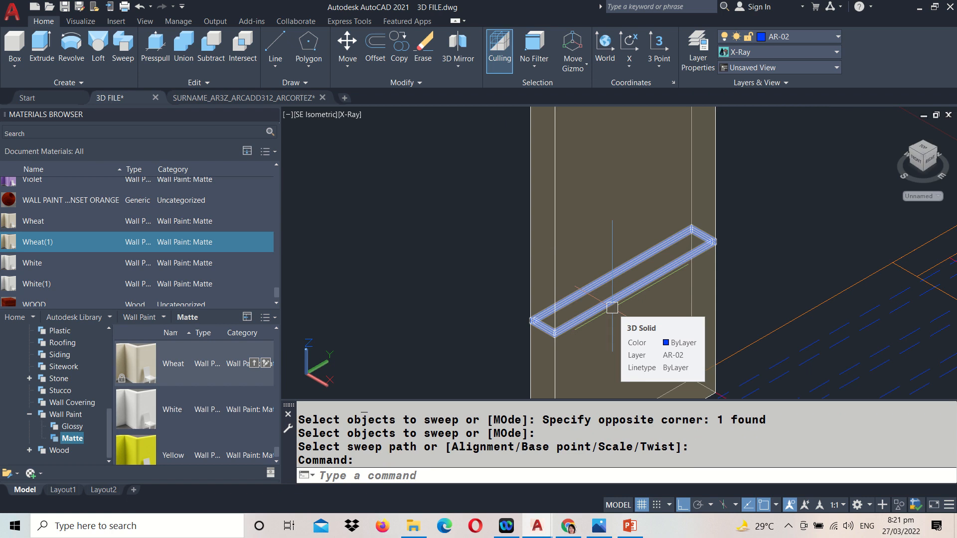
scroll(613, 308, "down", 3)
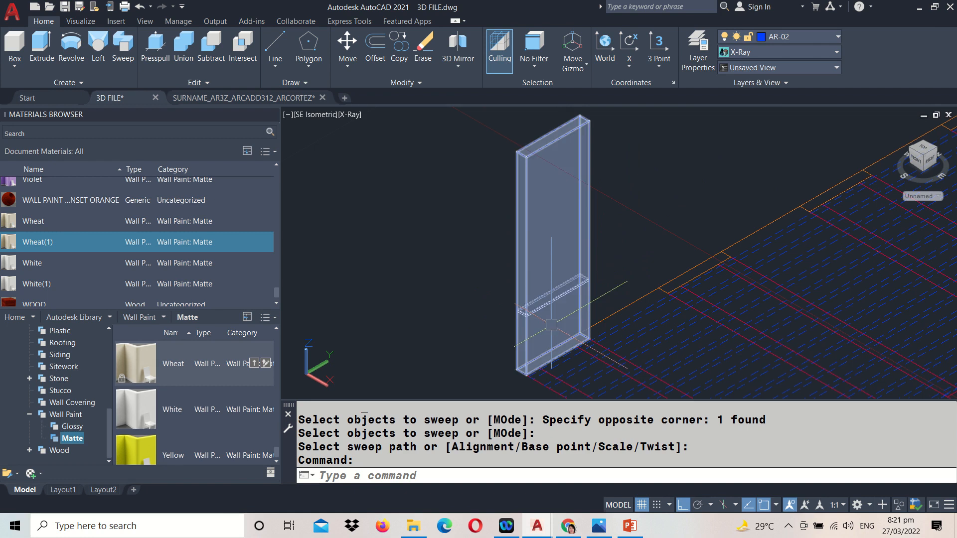
- Copy the swept slat solid upward, using the distance from the section's lowest slat midpoint to the next slat's midpoint
middle_click_drag(547, 322, 517, 266)
key("Return")
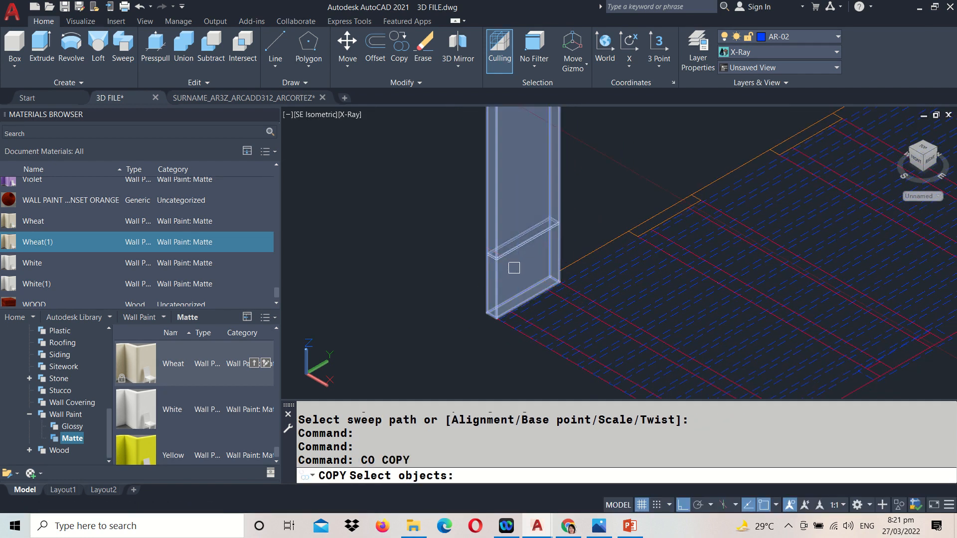
scroll(517, 265, "up", 2)
left_click(498, 244)
key("Return")
scroll(437, 228, "down", 3)
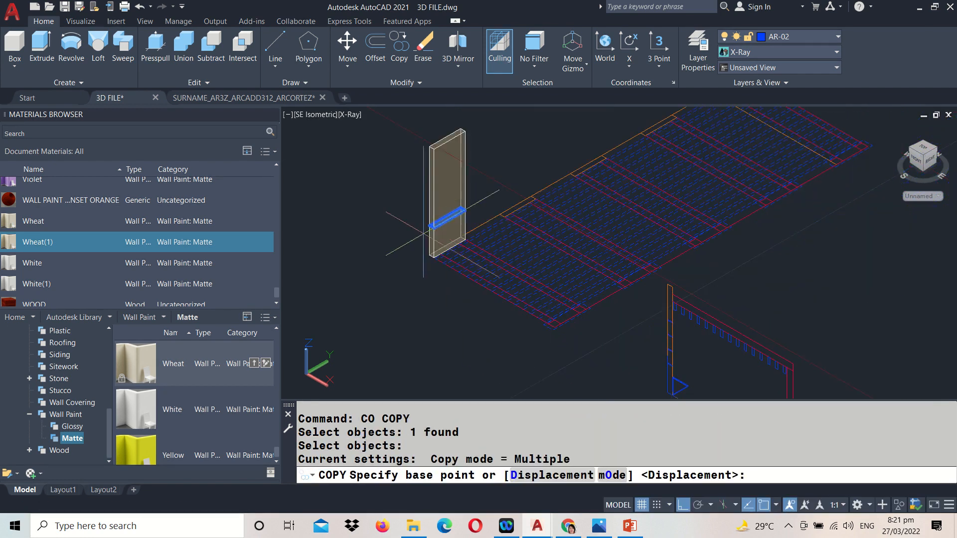
middle_click_drag(436, 228, 588, 321)
scroll(586, 286, "up", 3)
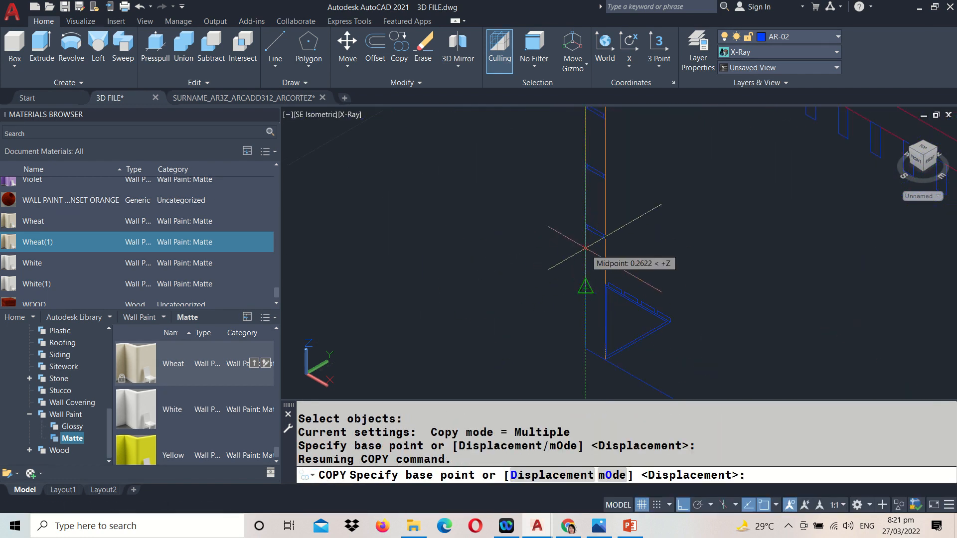
left_click(595, 231)
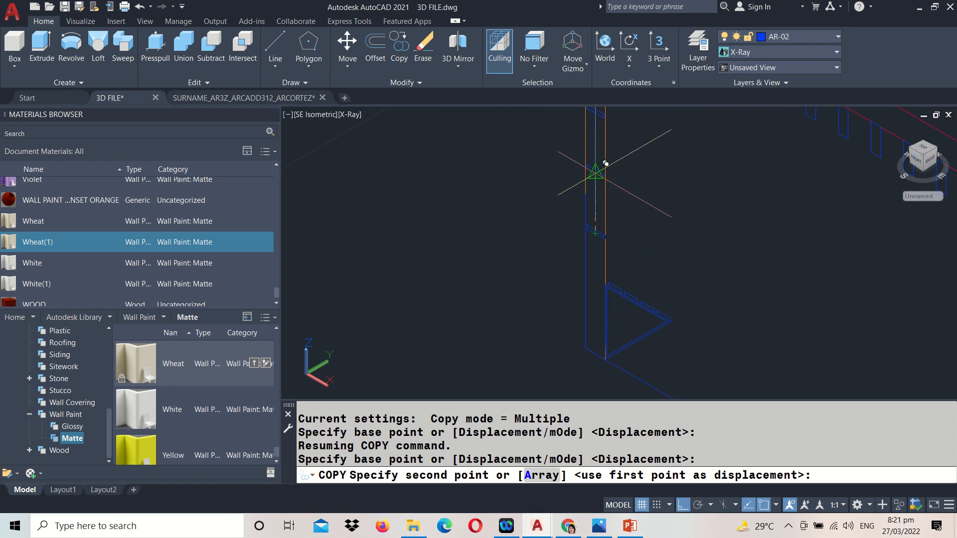
left_click(606, 164)
- Place two more copies of the swept solid, using the midpoints of the next two higher slats in the section
scroll(605, 154, "up", 2)
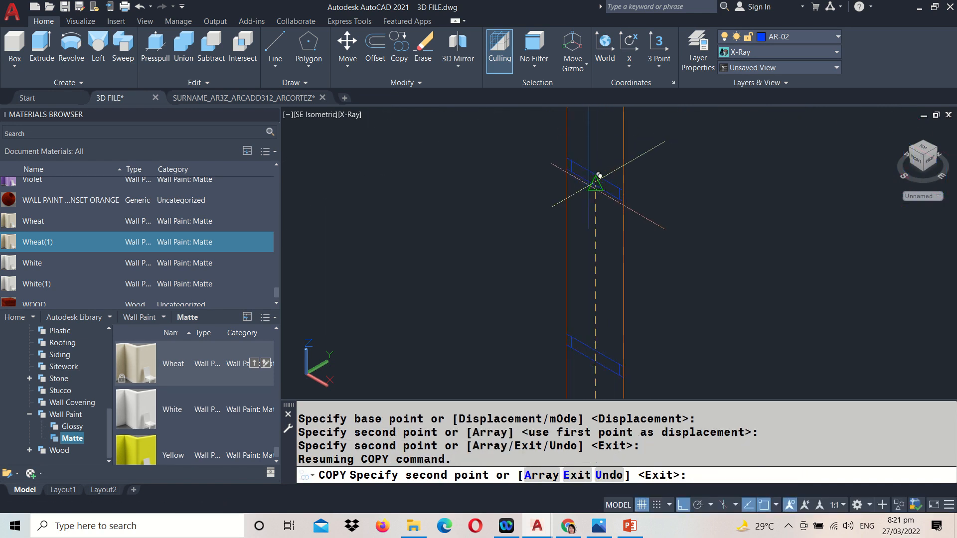
scroll(601, 177, "down", 4)
scroll(591, 235, "up", 4)
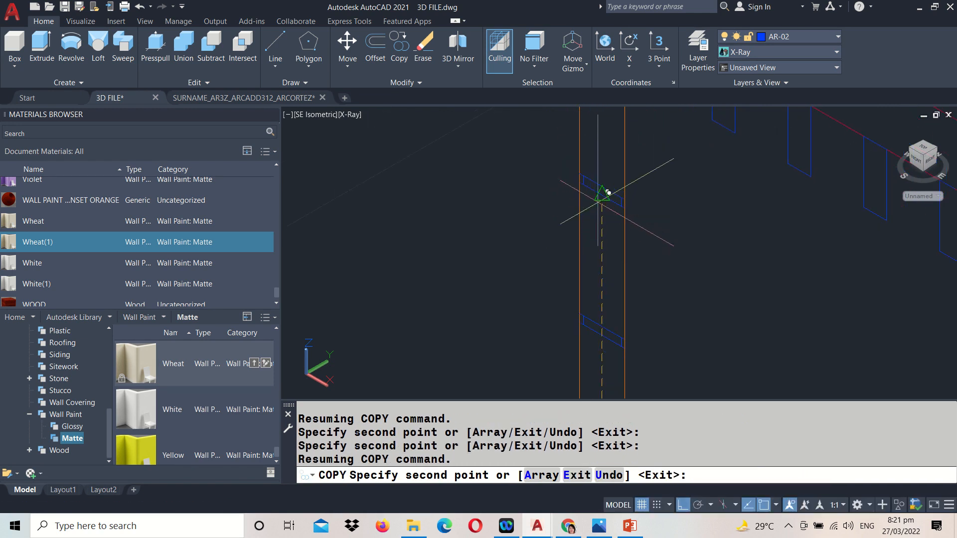
left_click(609, 193)
key("Return")
scroll(656, 280, "down", 3)
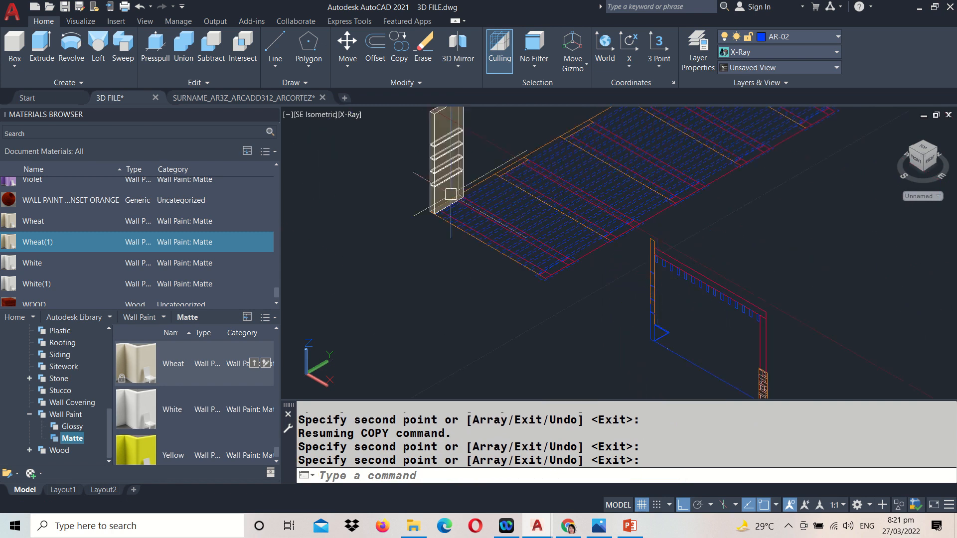
scroll(451, 194, "up", 5)
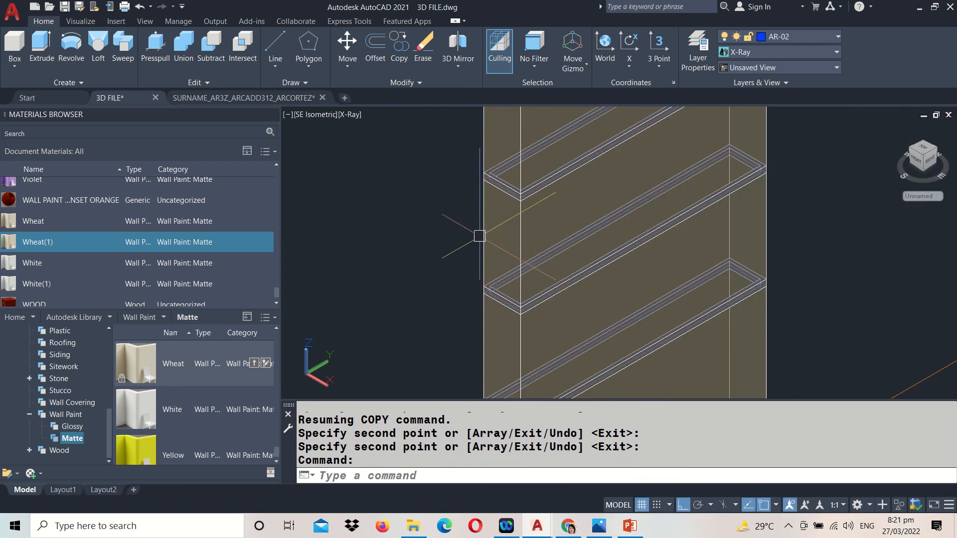
scroll(475, 280, "down", 2)
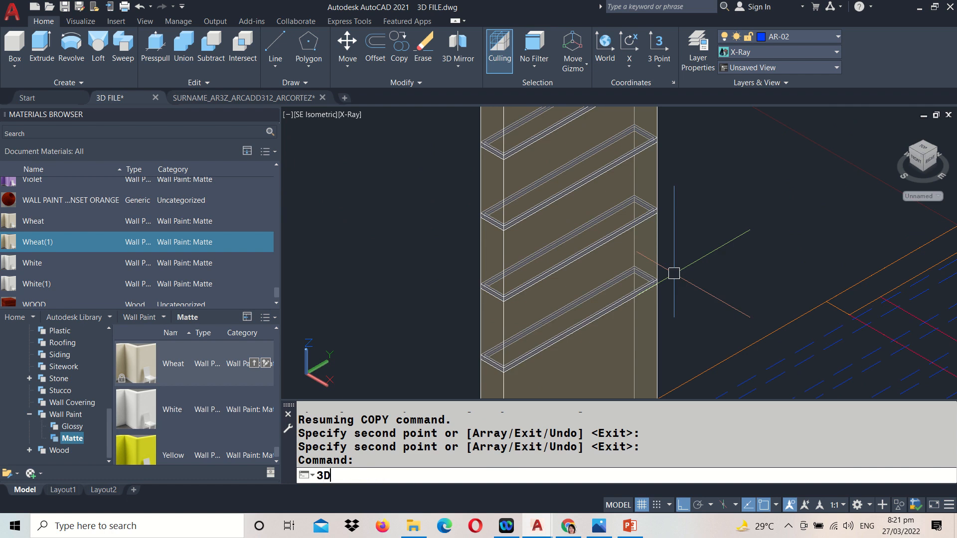
key("Return")
left_click_drag(555, 280, 548, 347)
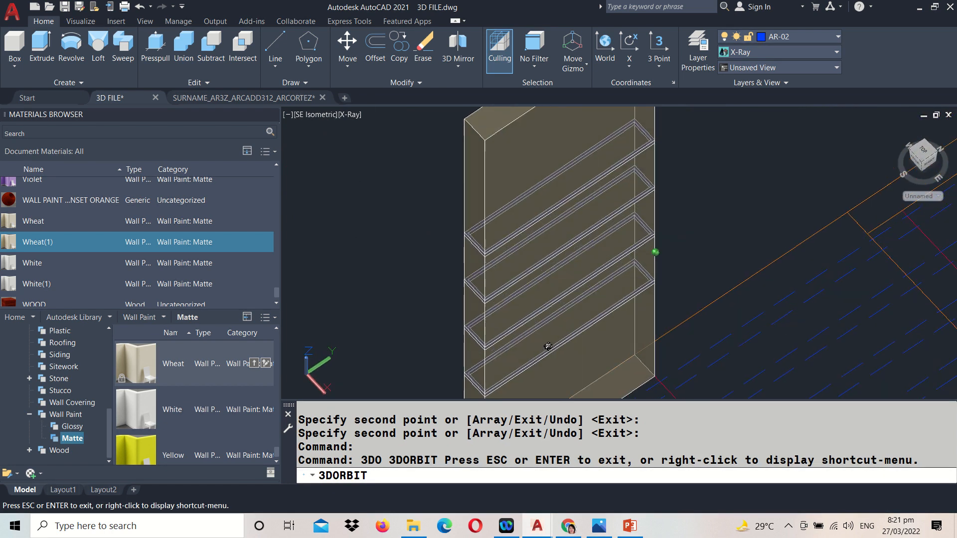
key("Escape")
key("ctrl+z")
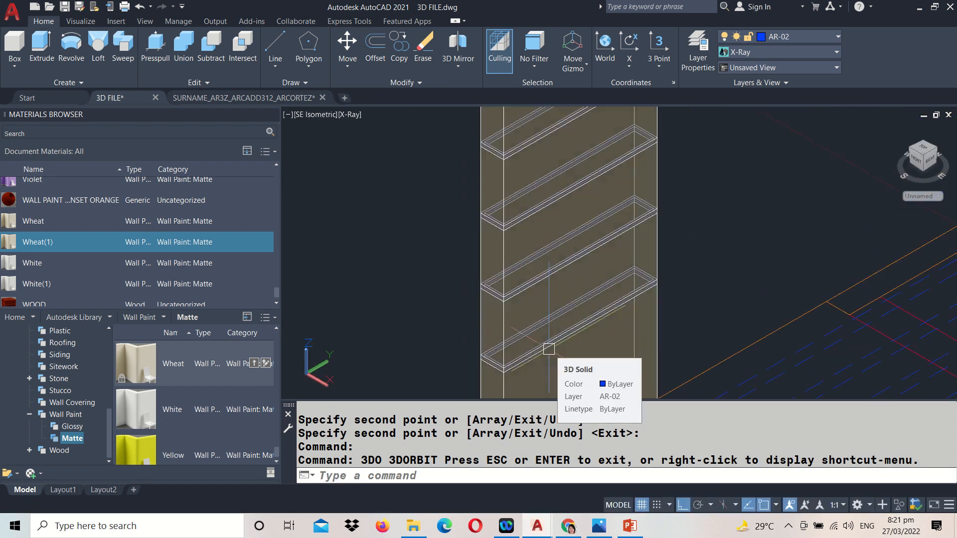
- Subtract the four swept slat solids from the wall panel to cut horizontal grooves around it
scroll(653, 273, "down", 5)
middle_click_drag(660, 234, 637, 233, "shift")
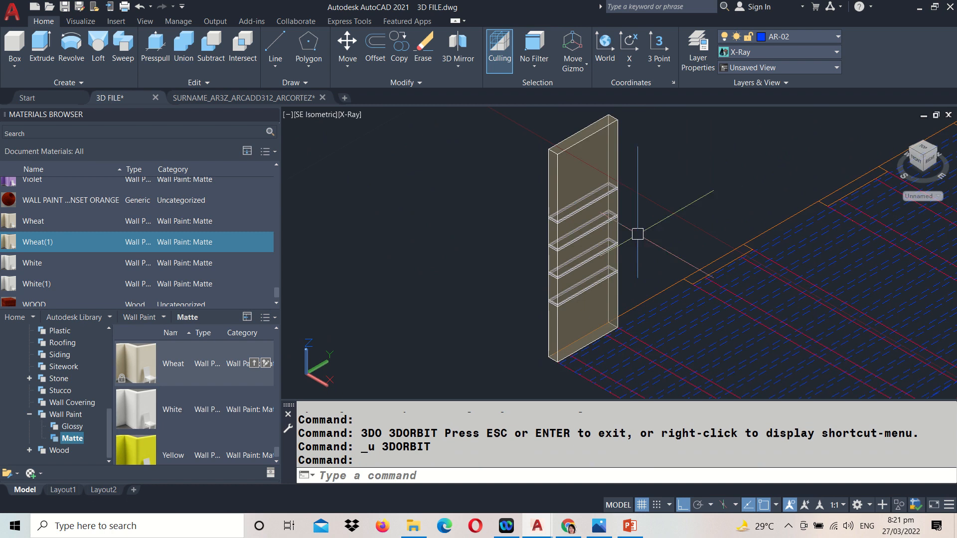
scroll(653, 249, "up", 2)
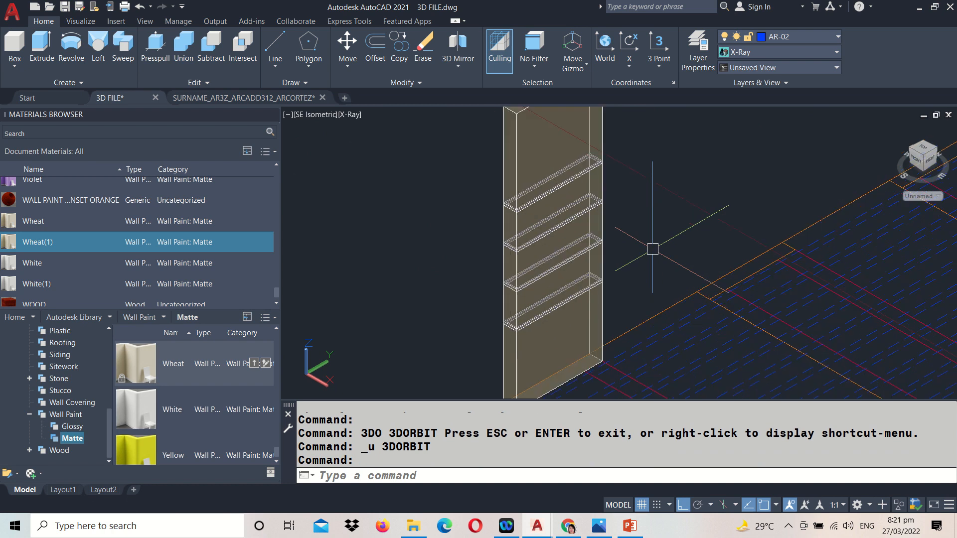
left_click(212, 55)
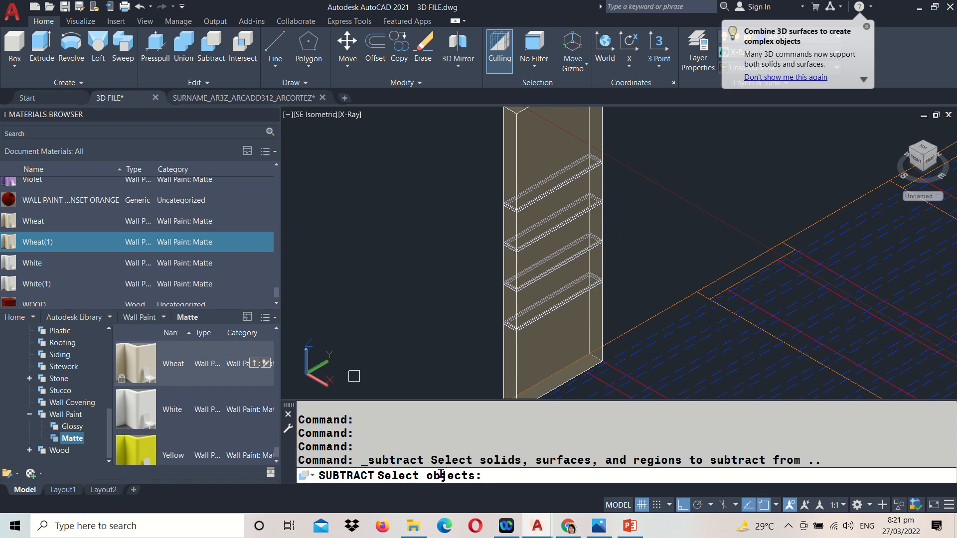
left_click(585, 331)
key("Return")
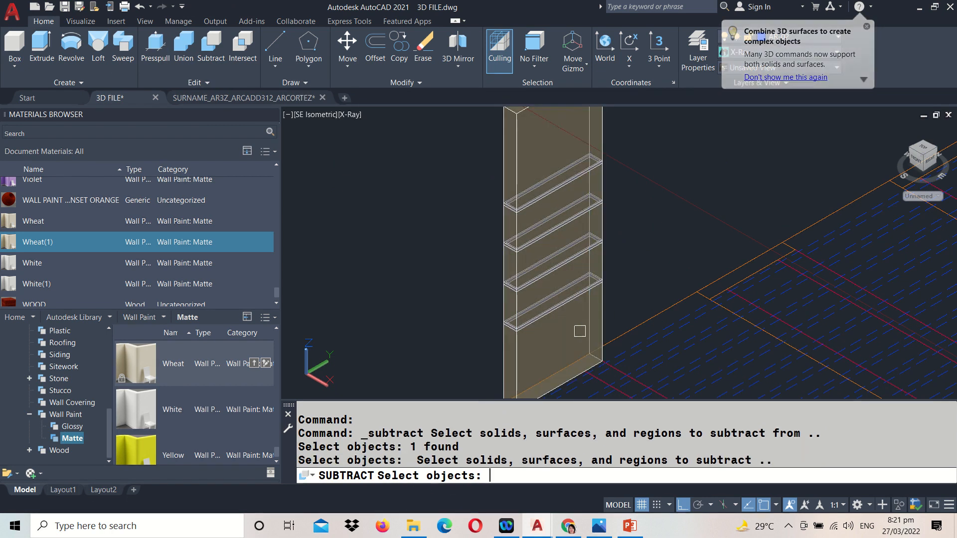
left_click(439, 481)
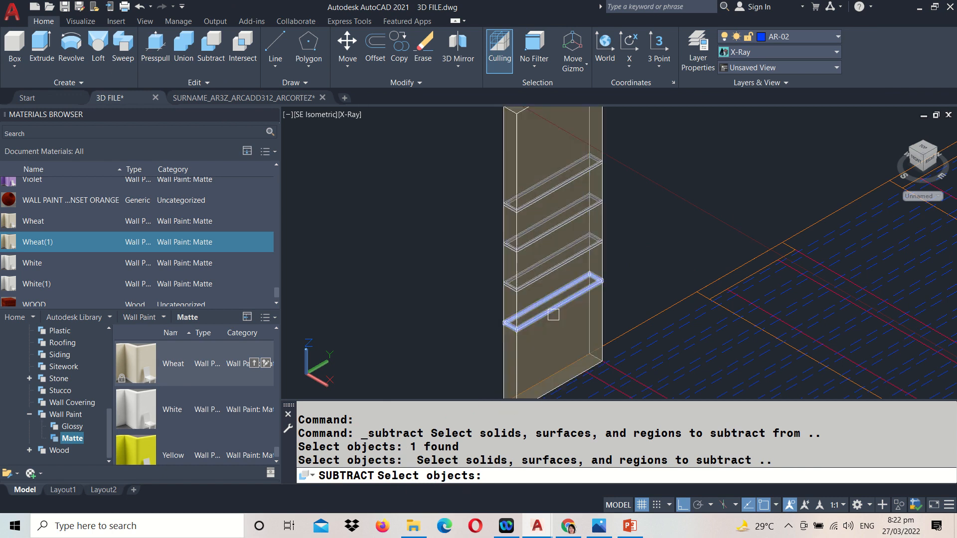
left_click(554, 299)
left_click(559, 265)
left_click(555, 227)
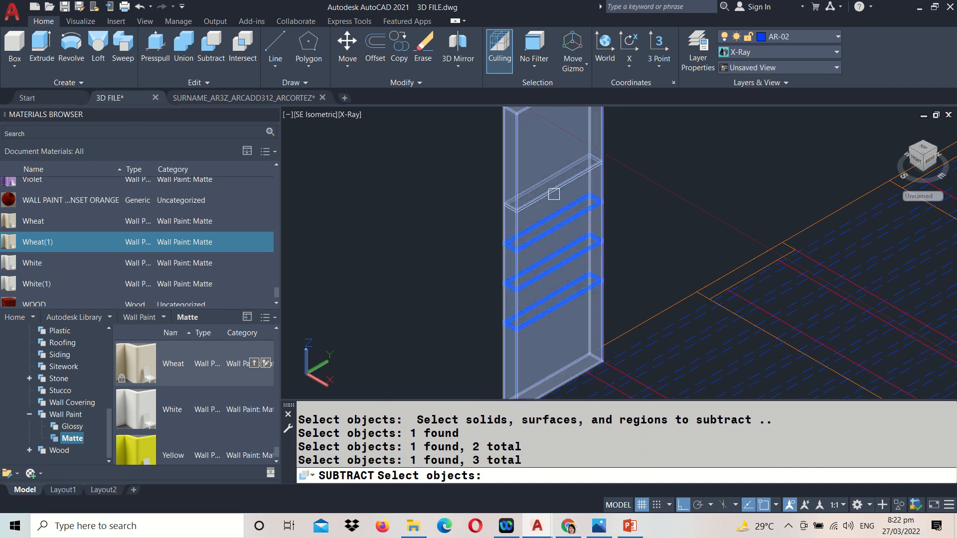
left_click(554, 193)
key("Return")
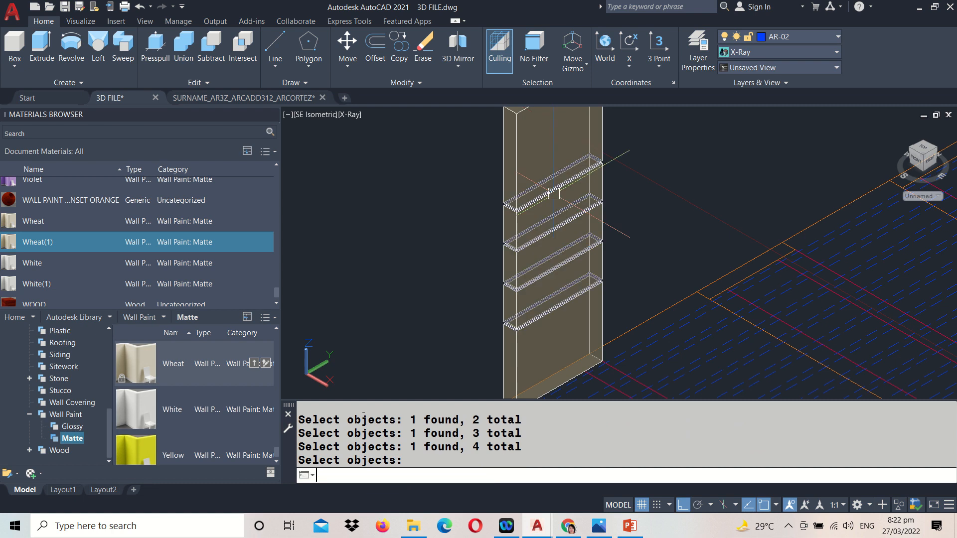
- Inspect the grooves cut around the wall panel from several angles with 3D Orbit
scroll(496, 196, "up", 8)
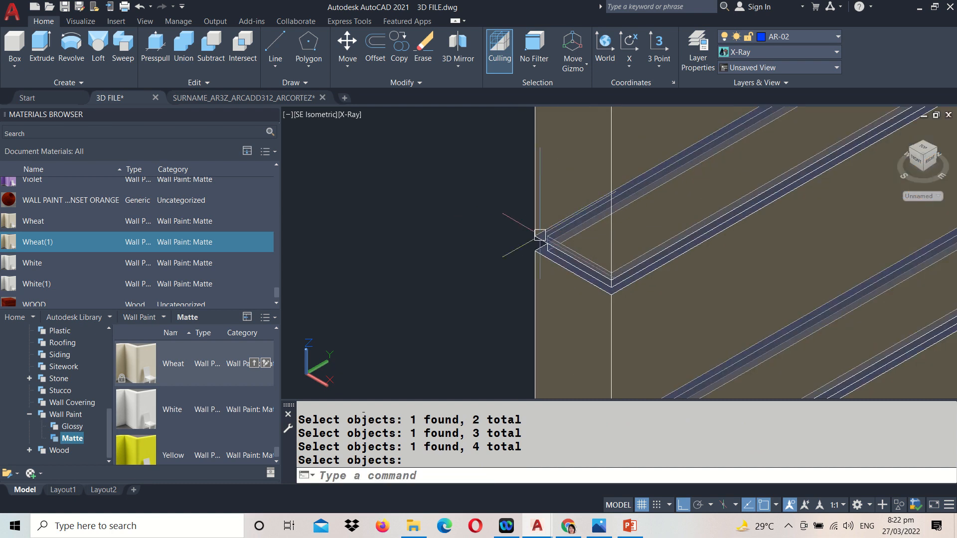
type("3do")
key("Return")
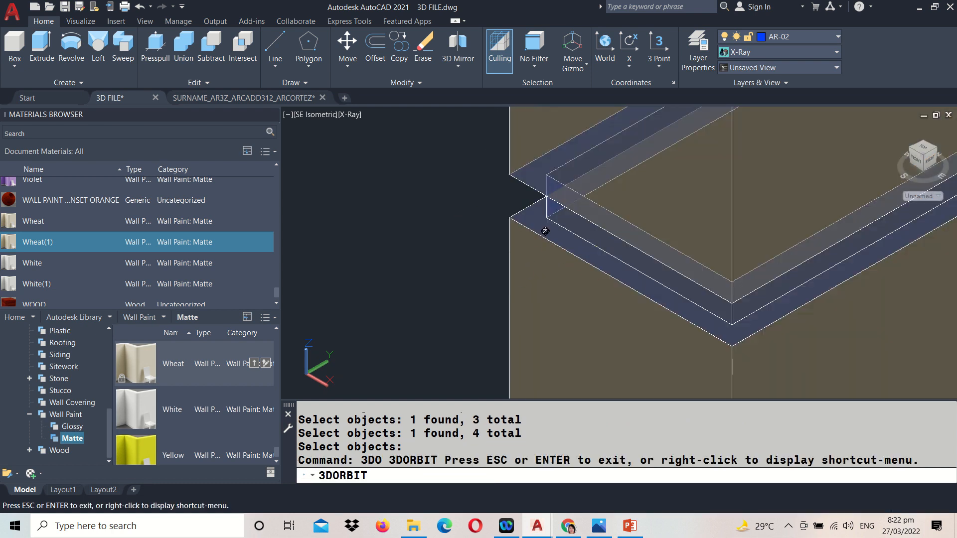
left_click_drag(544, 214, 549, 260)
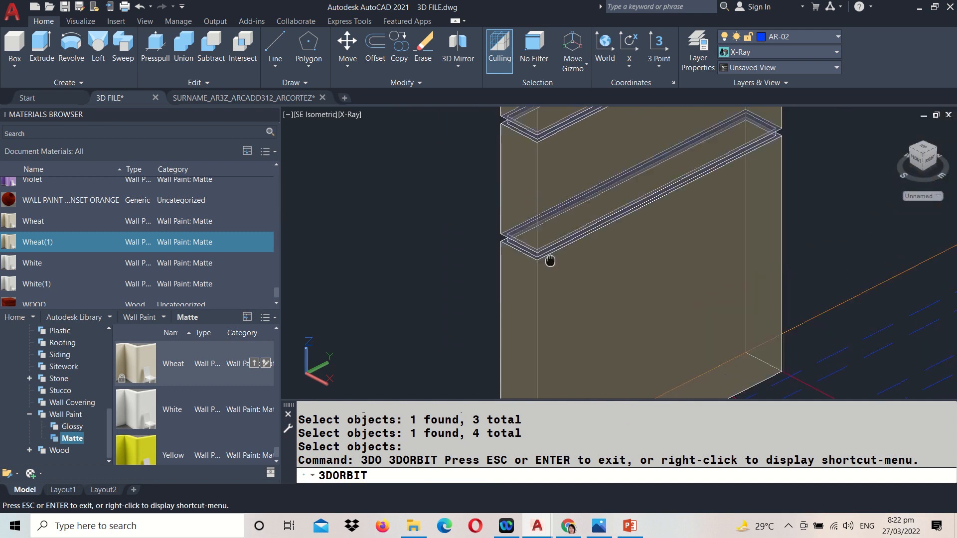
middle_click_drag(549, 260, 550, 318)
left_click_drag(556, 215, 541, 204)
scroll(563, 231, "down", 7)
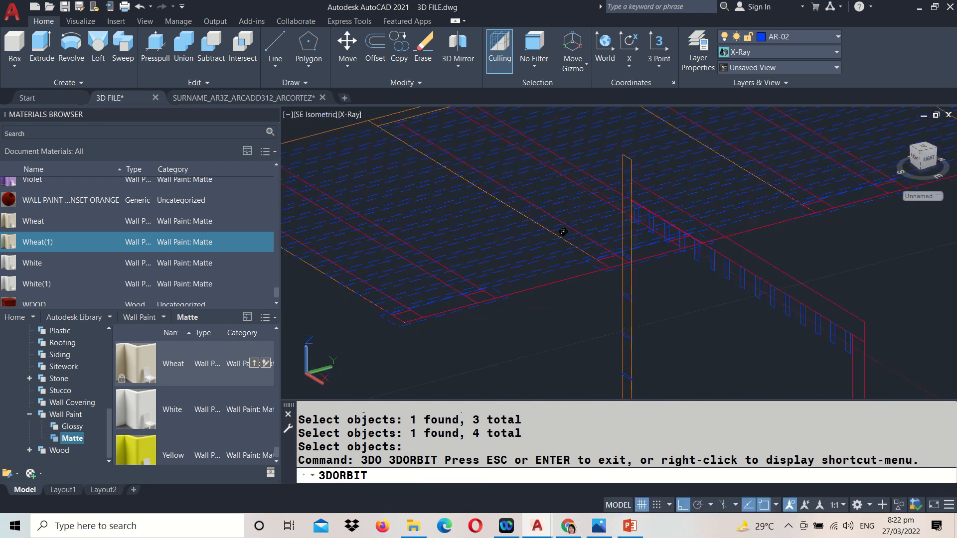
scroll(563, 232, "down", 2)
middle_click_drag(503, 265, 603, 335)
scroll(500, 180, "up", 4)
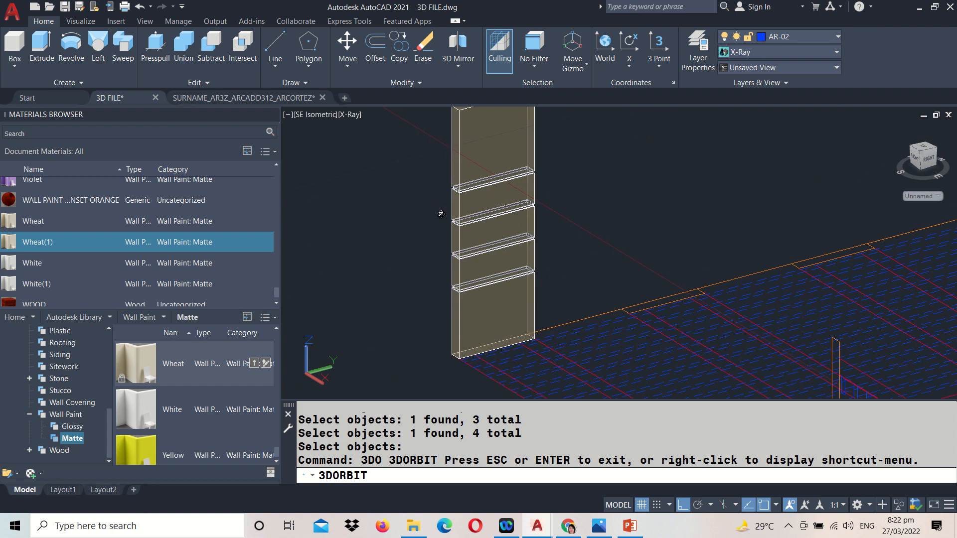
scroll(440, 216, "up", 2)
left_click_drag(441, 216, 482, 248)
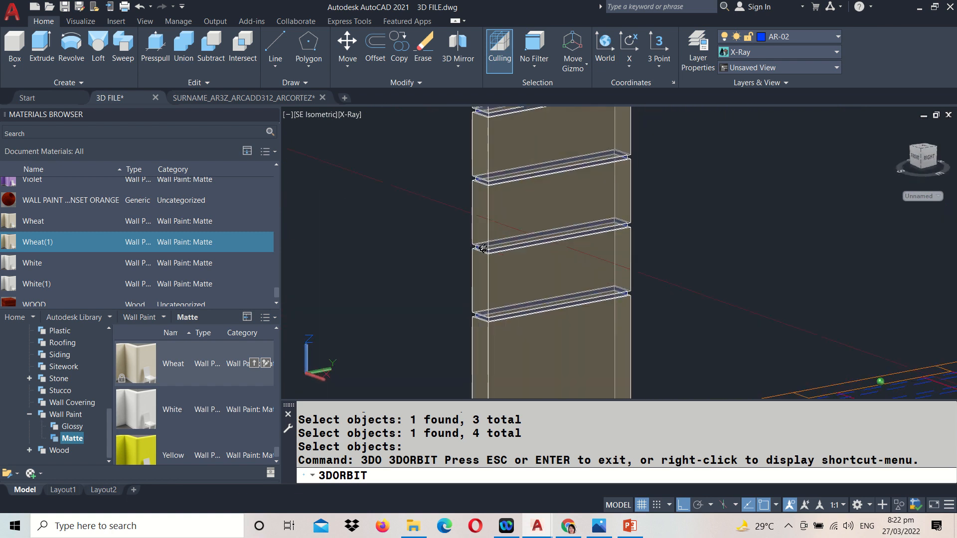
key("Escape")
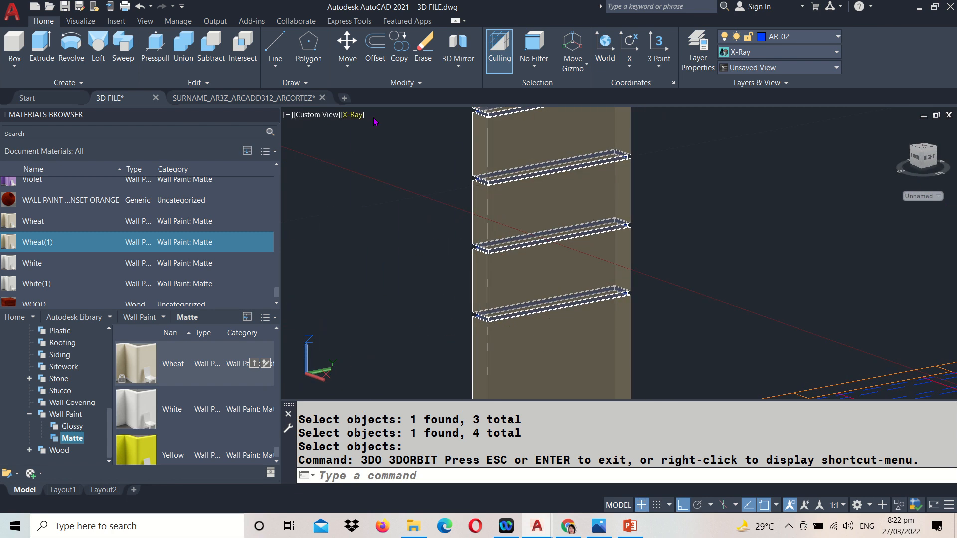
- Switch the visual style to Realistic to show the grooved wall panel's surfaces
left_click(352, 115)
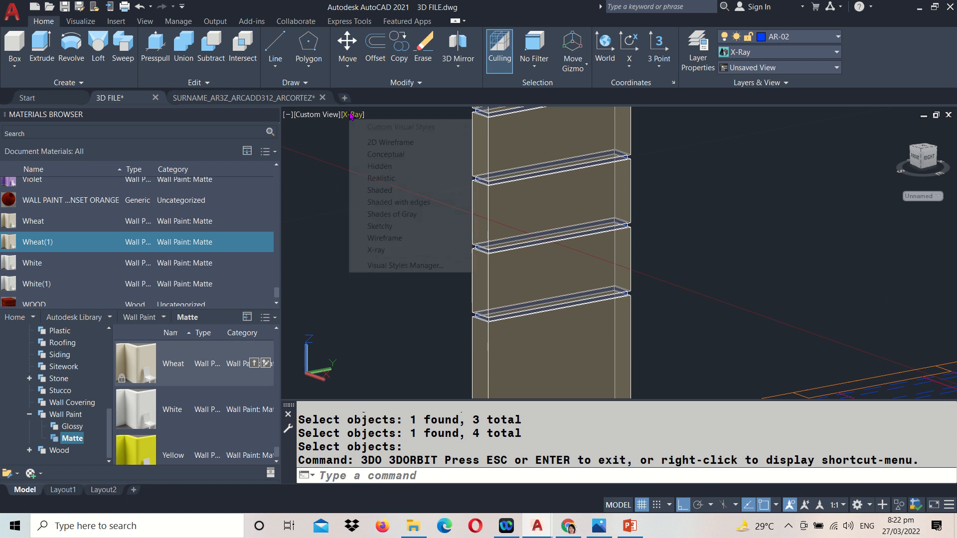
left_click(383, 178)
middle_click_drag(500, 248, 507, 310)
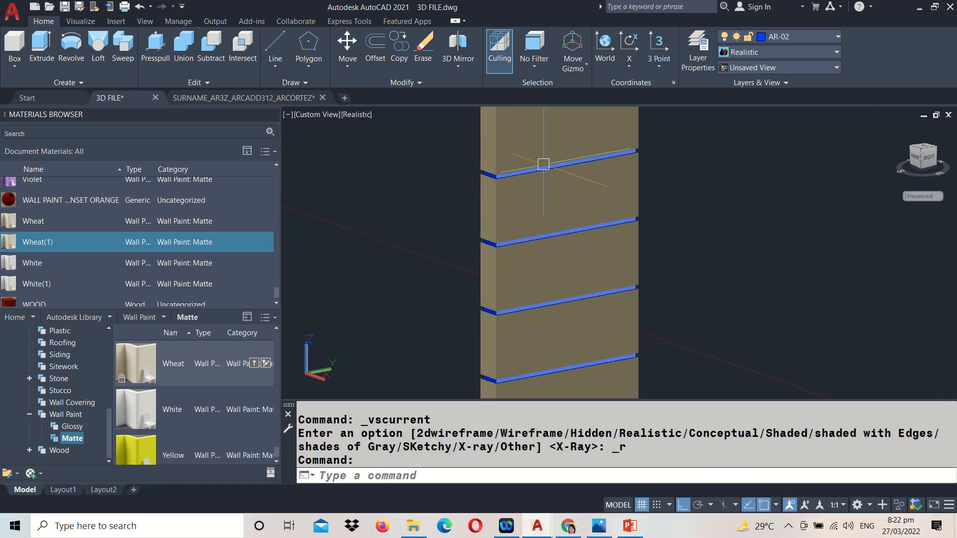
- Assign the Wheat matte wall paint to the grooved wall panel so it covers the groove faces too
left_click(549, 202)
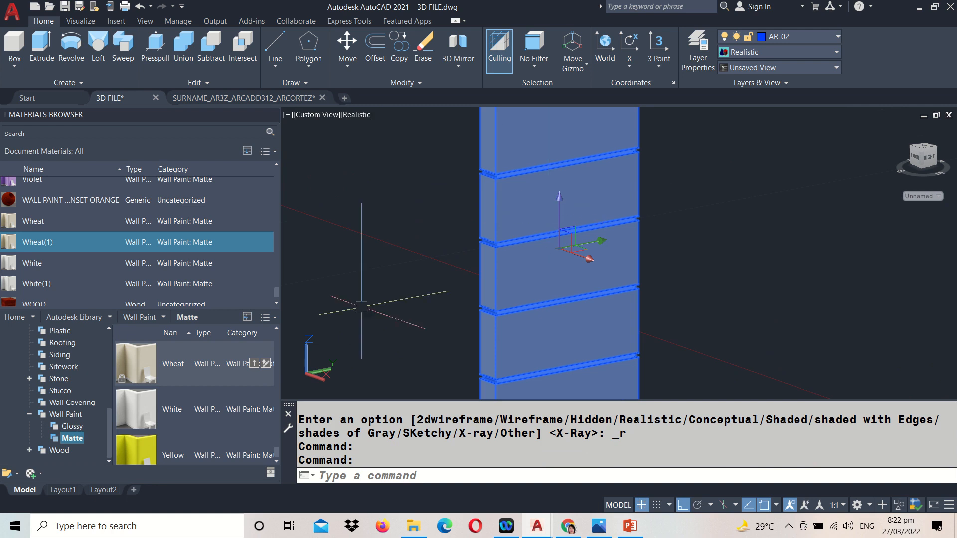
left_click(254, 363)
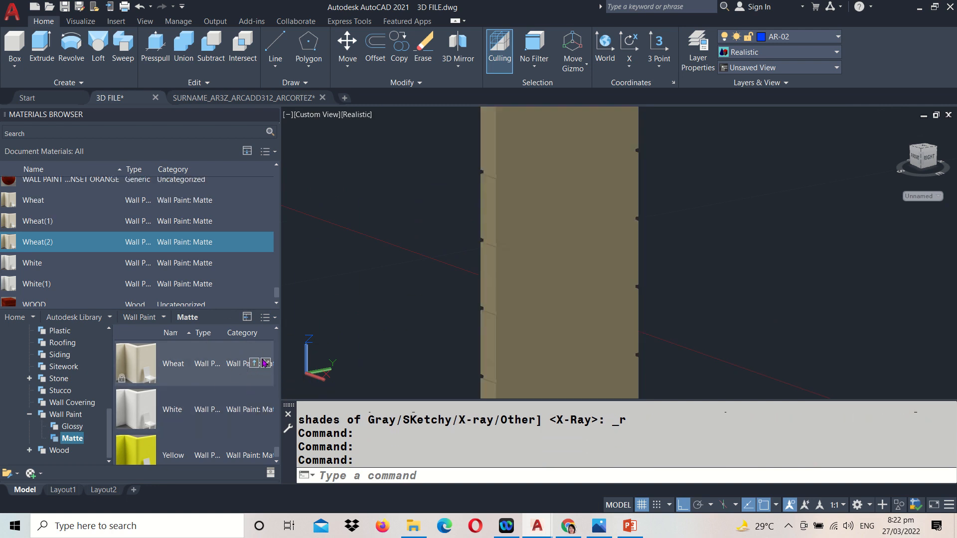
scroll(474, 213, "up", 3)
scroll(370, 217, "down", 10)
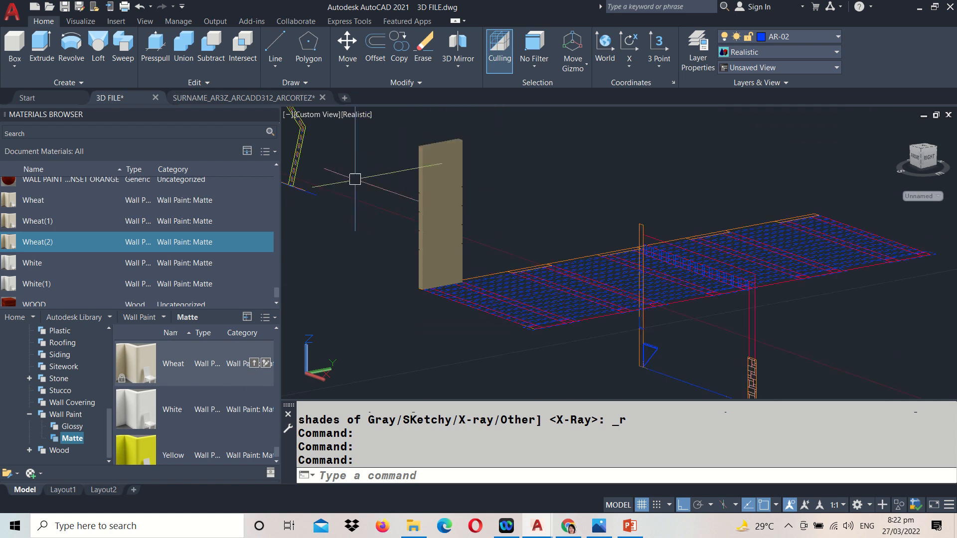
- Switch the model to the SE Isometric view, framed on the grooved wall panel
left_click(358, 116)
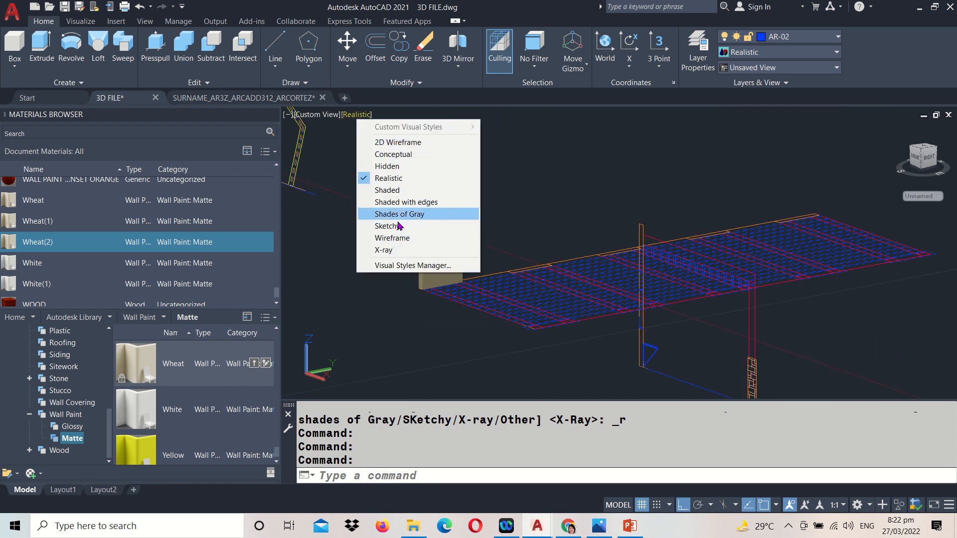
left_click(322, 125)
left_click(318, 115)
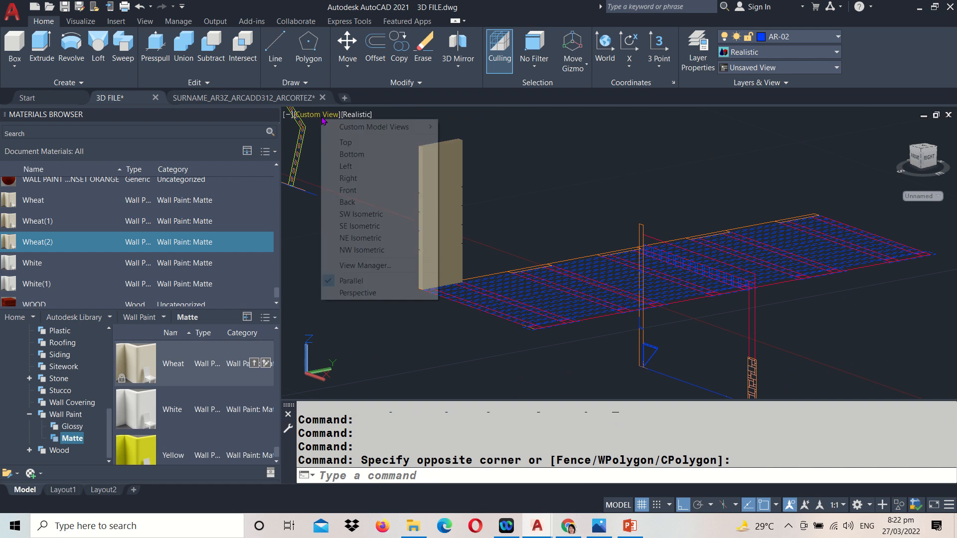
left_click(359, 226)
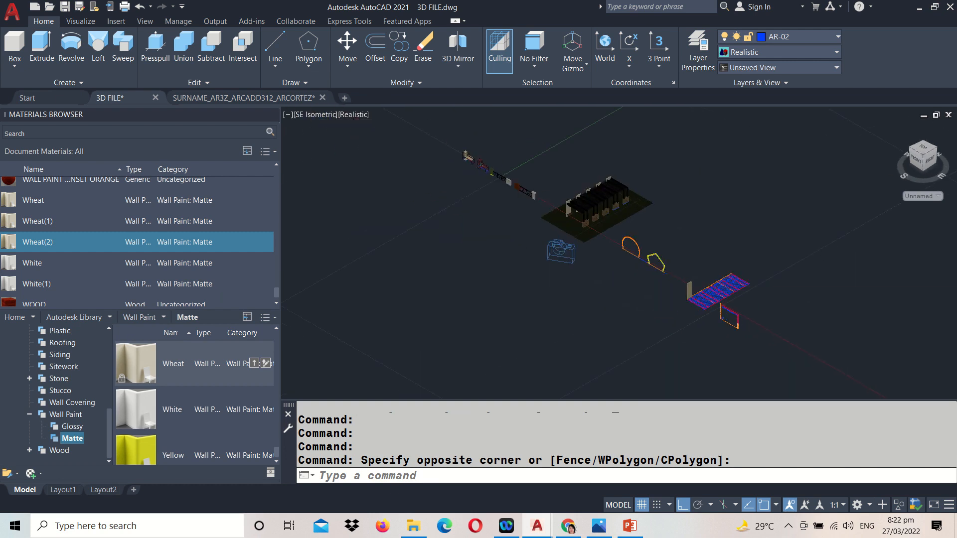
scroll(723, 328, "up", 10)
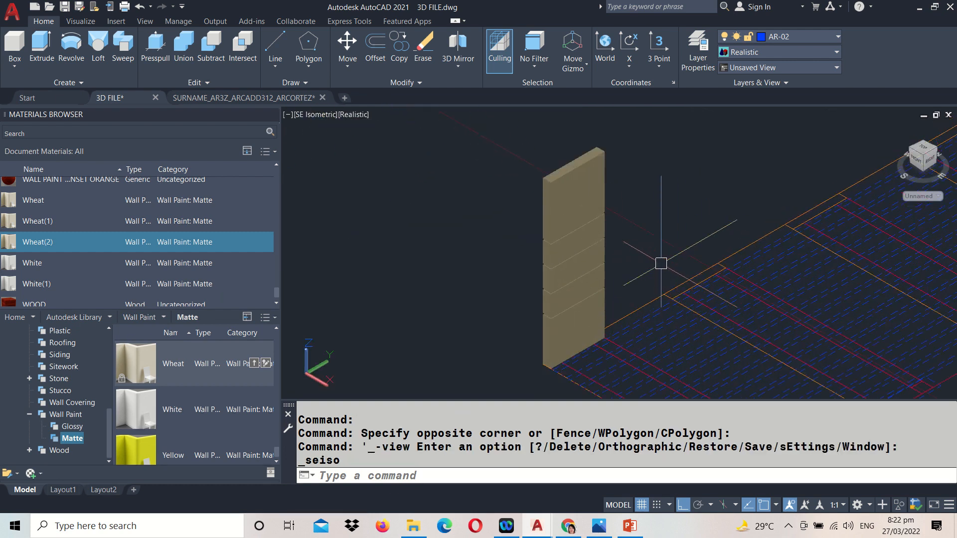
- Examine the triangular bracket profile at the foot of the section drawing and its place relative to the wall panel
middle_click_drag(663, 260, 473, 131)
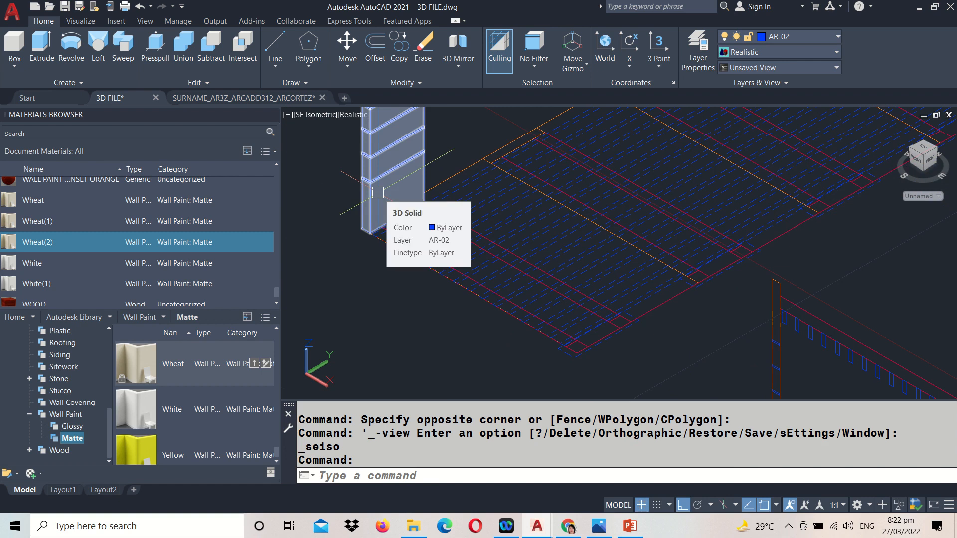
middle_click_drag(776, 321, 613, 154)
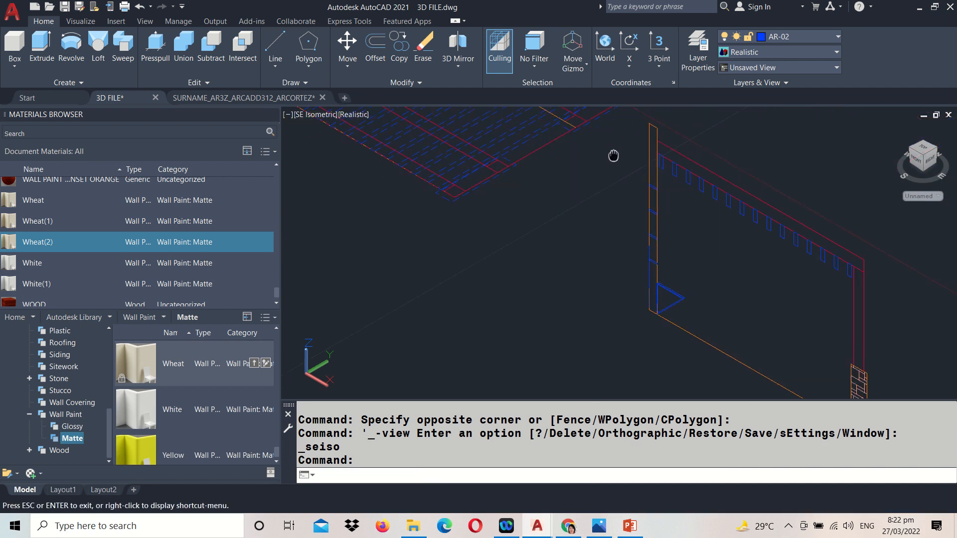
scroll(678, 287, "up", 5)
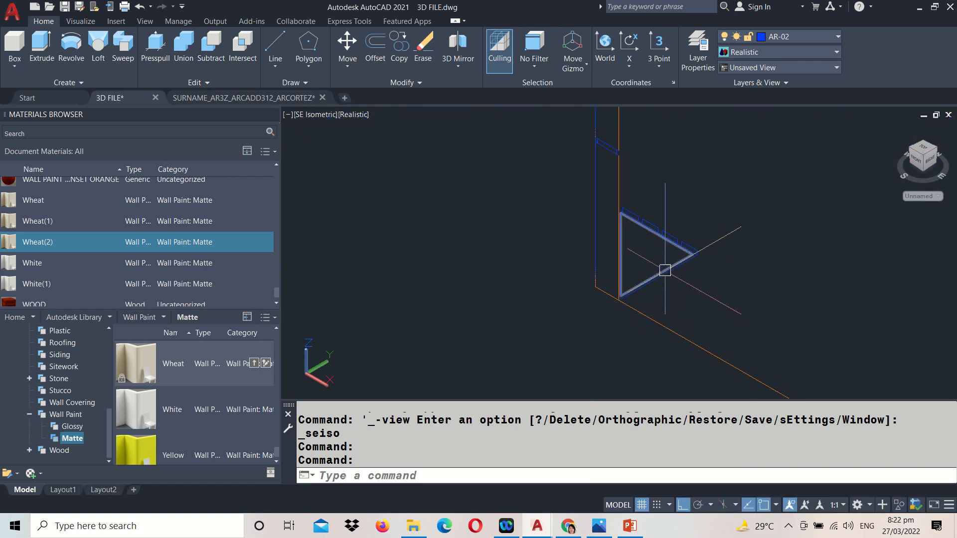
scroll(688, 265, "down", 5)
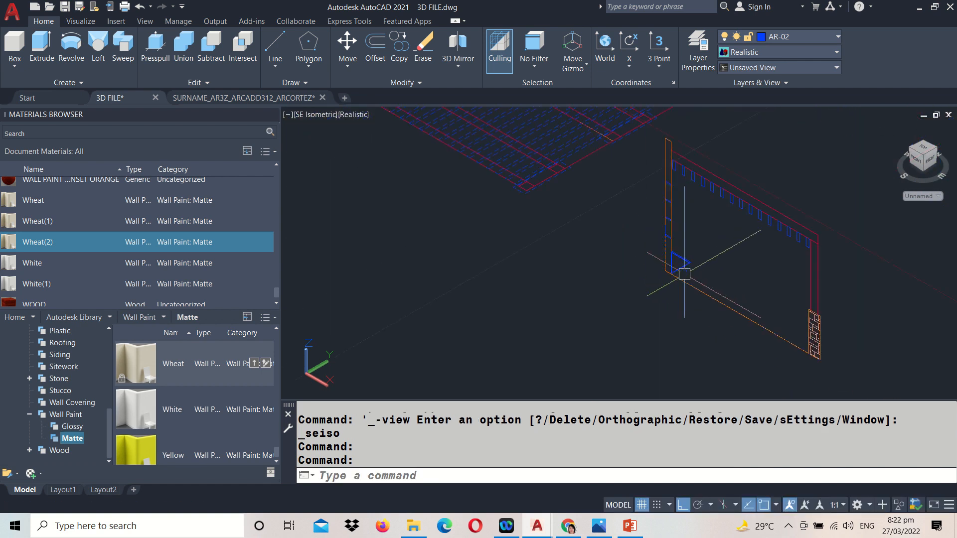
middle_click_drag(679, 274, 615, 367)
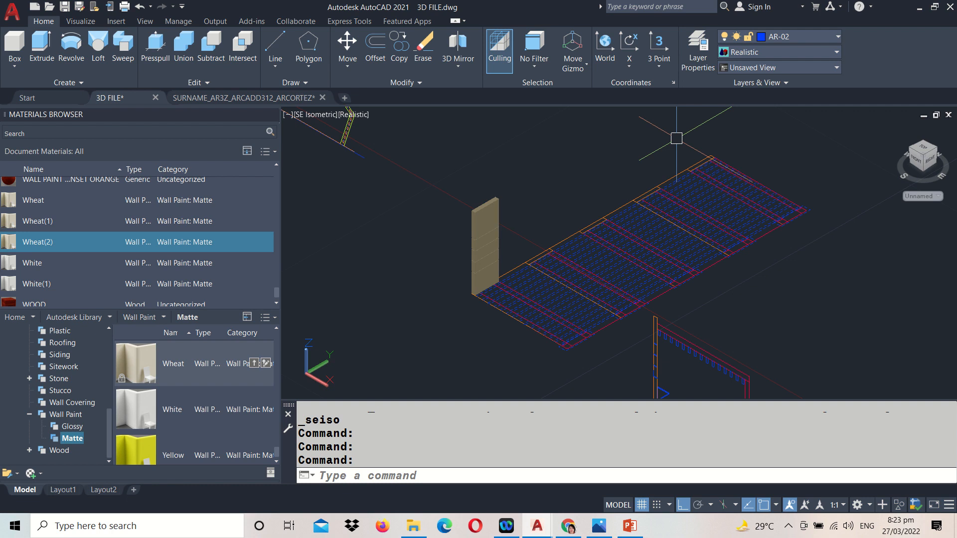
middle_click_drag(811, 293, 605, 295)
scroll(605, 295, "up", 3)
scroll(609, 253, "up", 4)
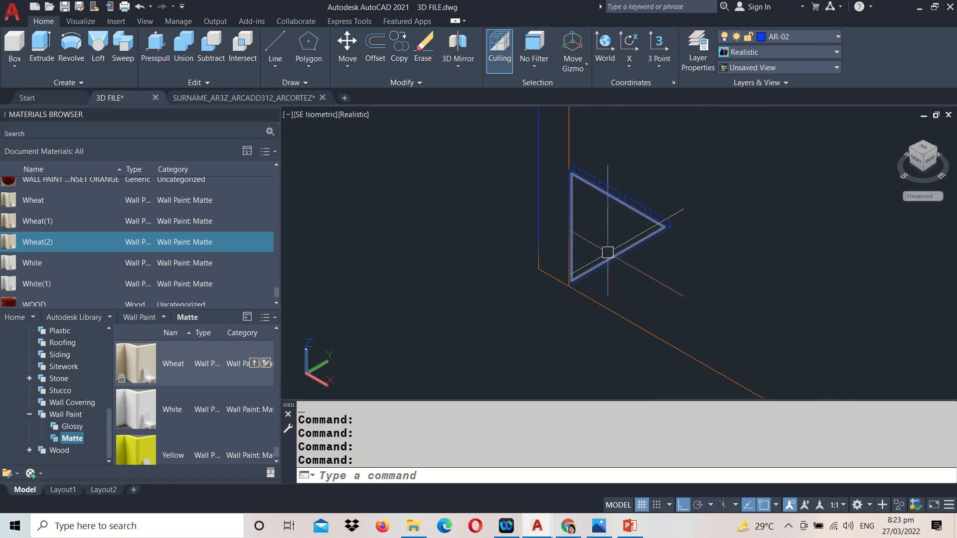
type("CO")
key("Return")
scroll(621, 291, "up", 5)
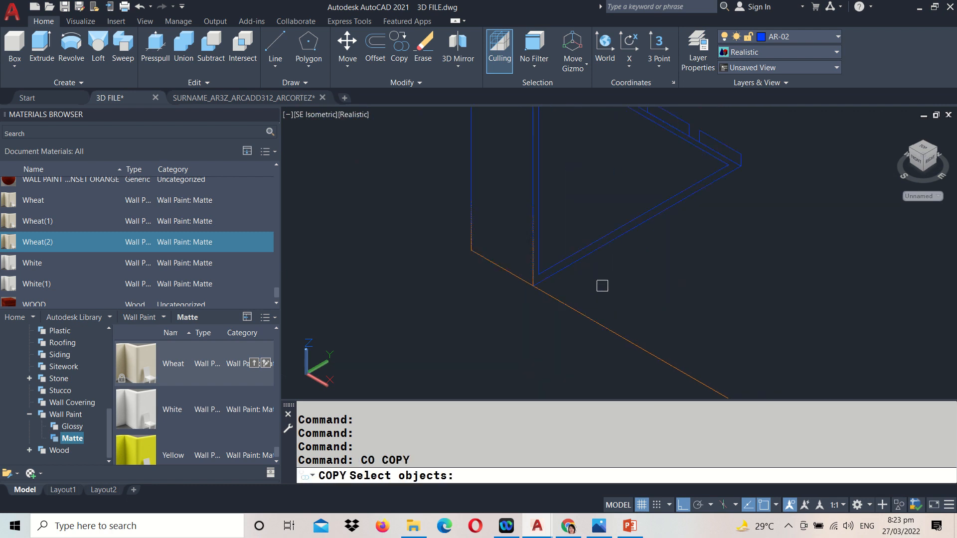
left_click(584, 231)
left_click(548, 254)
key("Return")
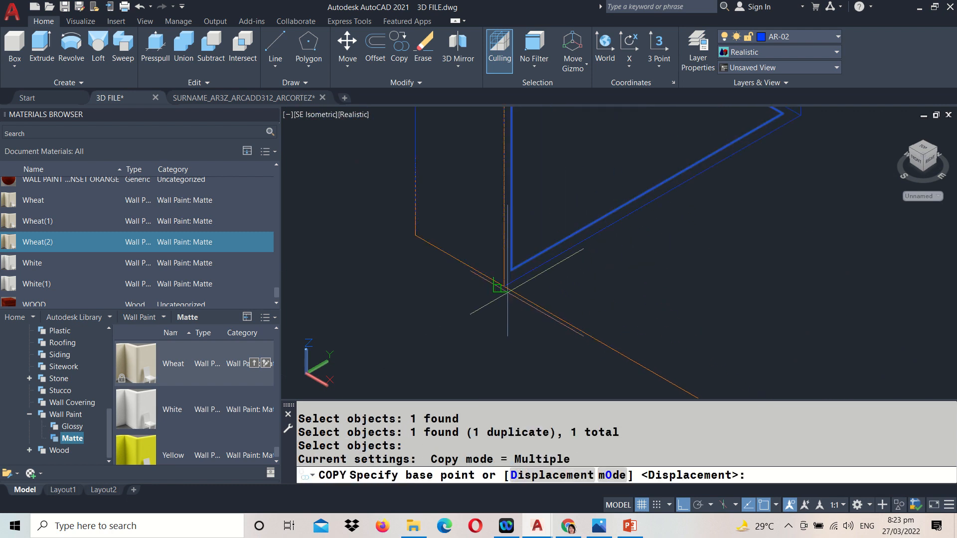
key("Escape")
key("Escape")
- Copy the inner and outer triangles from the section to the wall panel's lower front corner, using the outer triangle's bottom corner as base point
type("C")
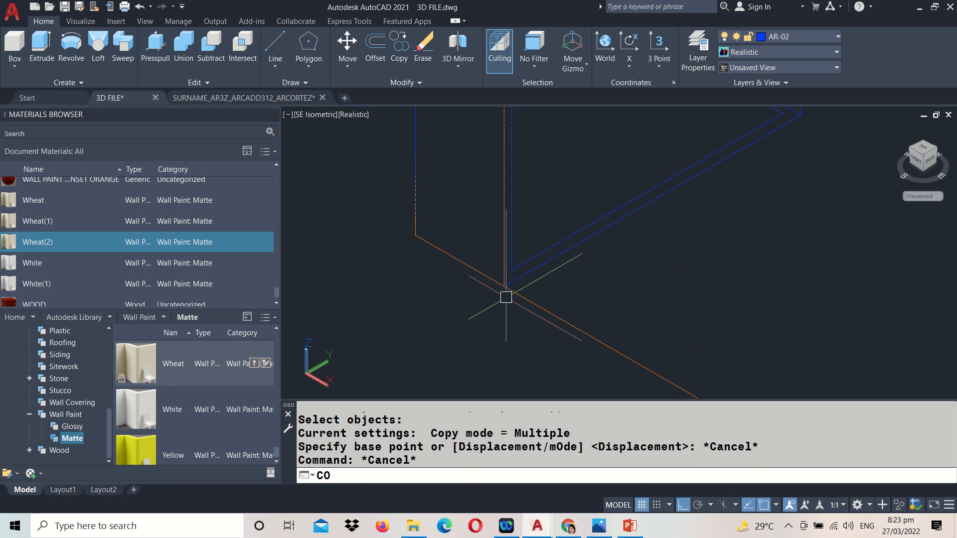
type("O")
key("Return")
left_click(536, 252)
left_click(503, 297)
key("Return")
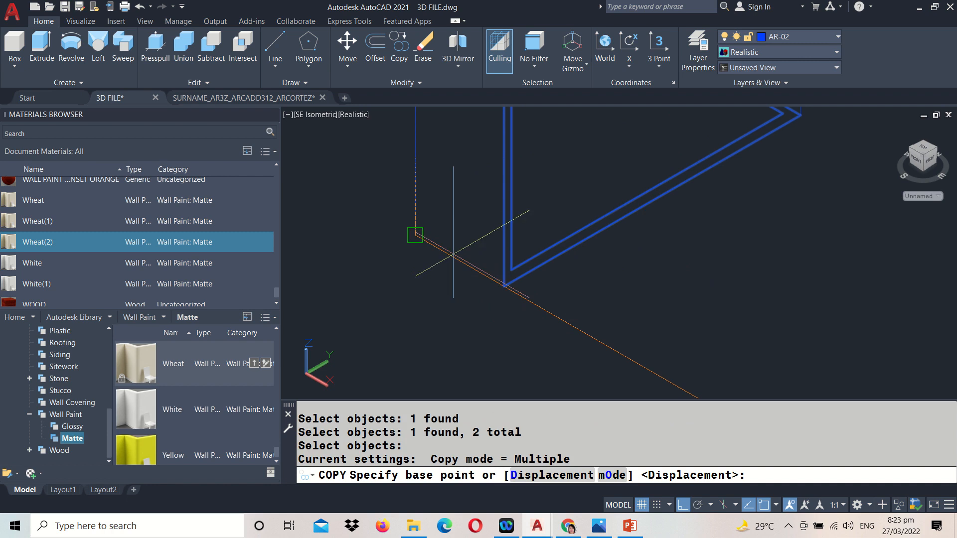
left_click(504, 289)
scroll(503, 289, "down", 5)
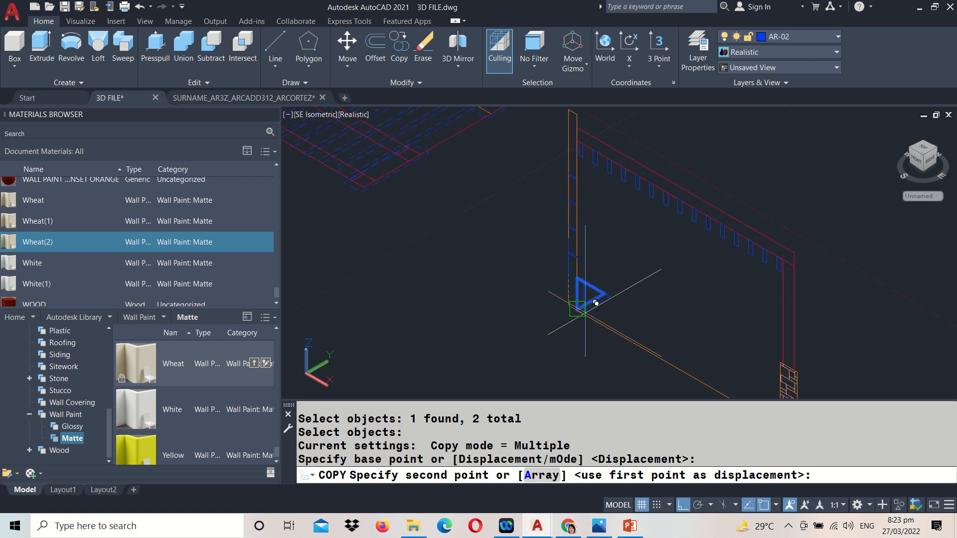
scroll(498, 259, "up", 6)
scroll(526, 265, "up", 3)
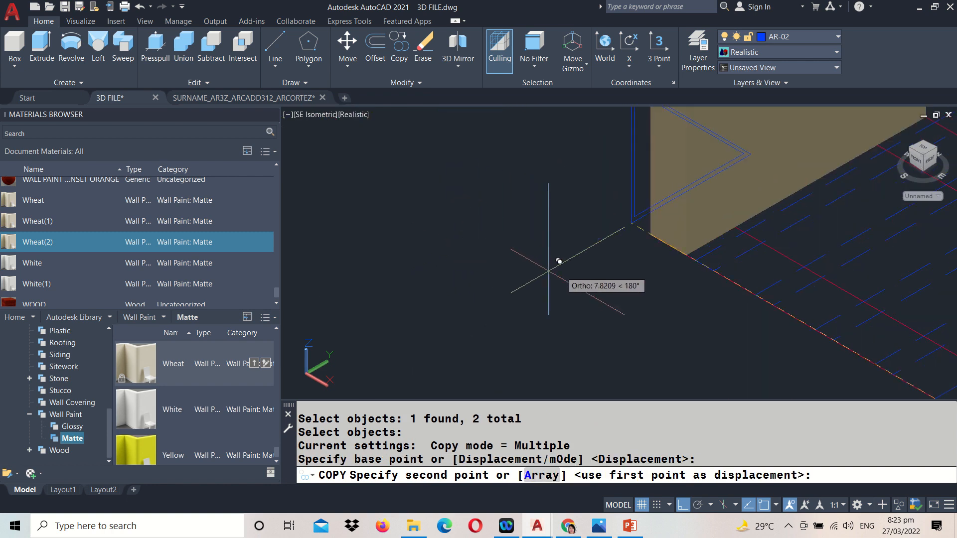
left_click(686, 255)
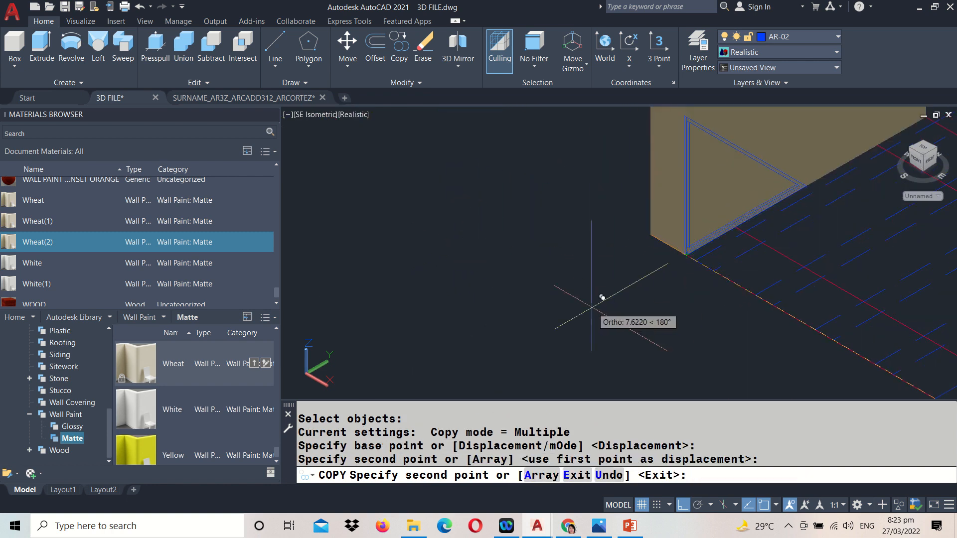
scroll(618, 249, "up", 3)
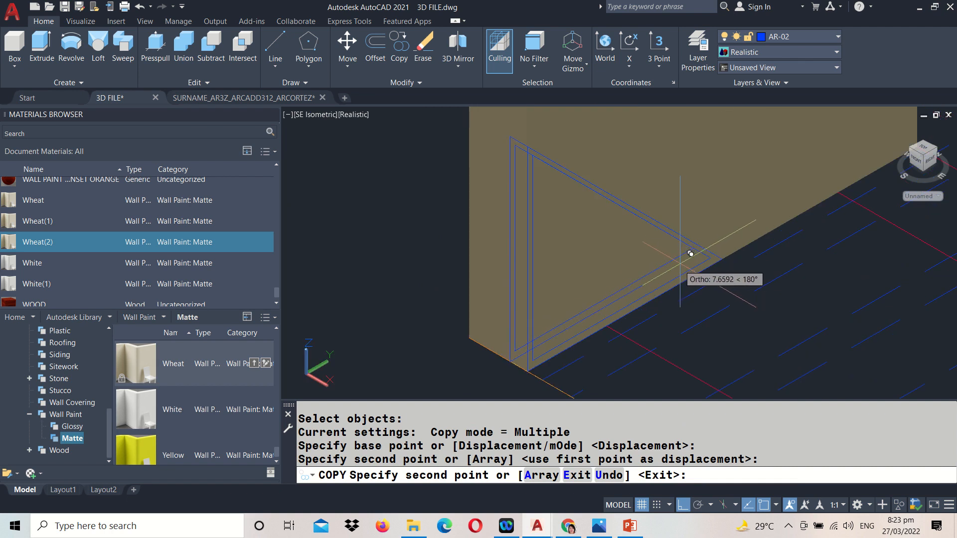
key("Escape")
- Extrude both copied triangles on the wall panel by -0.1
scroll(699, 244, "up", 3)
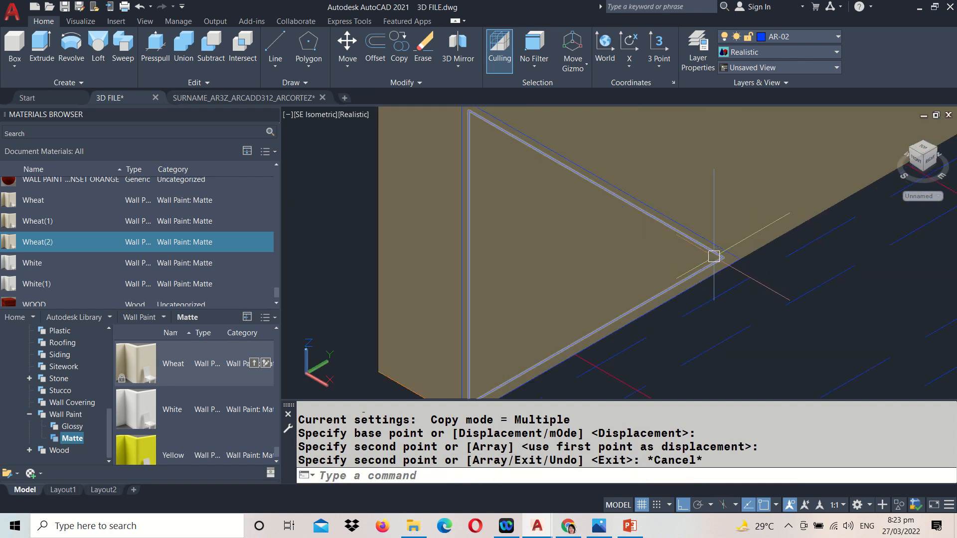
scroll(713, 257, "down", 2)
type("E")
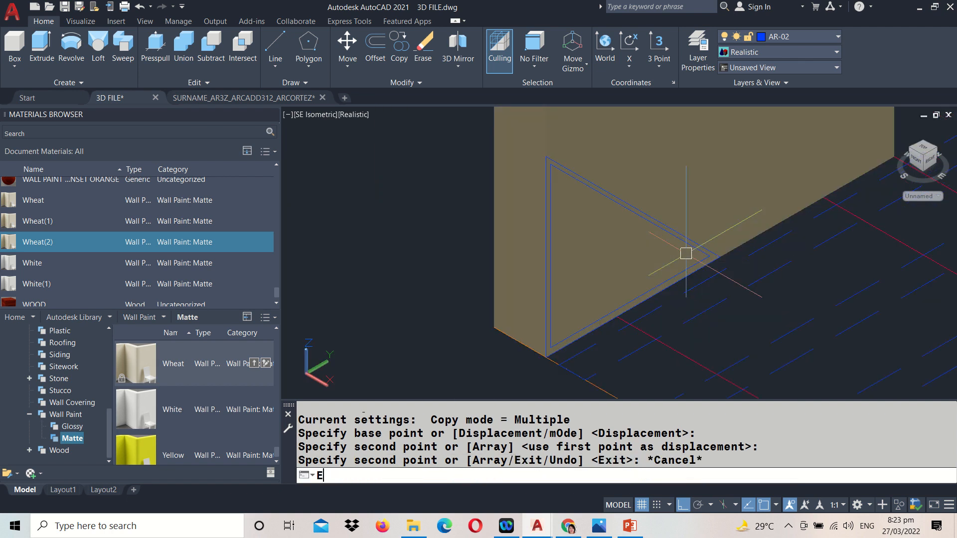
type("XT")
key("Return")
scroll(686, 254, "up", 3)
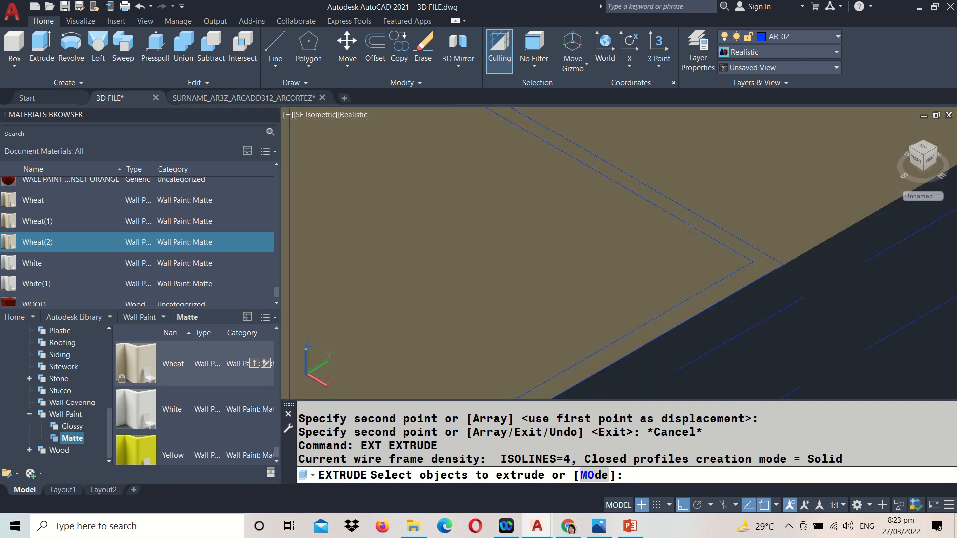
left_click(692, 231)
left_click(696, 217)
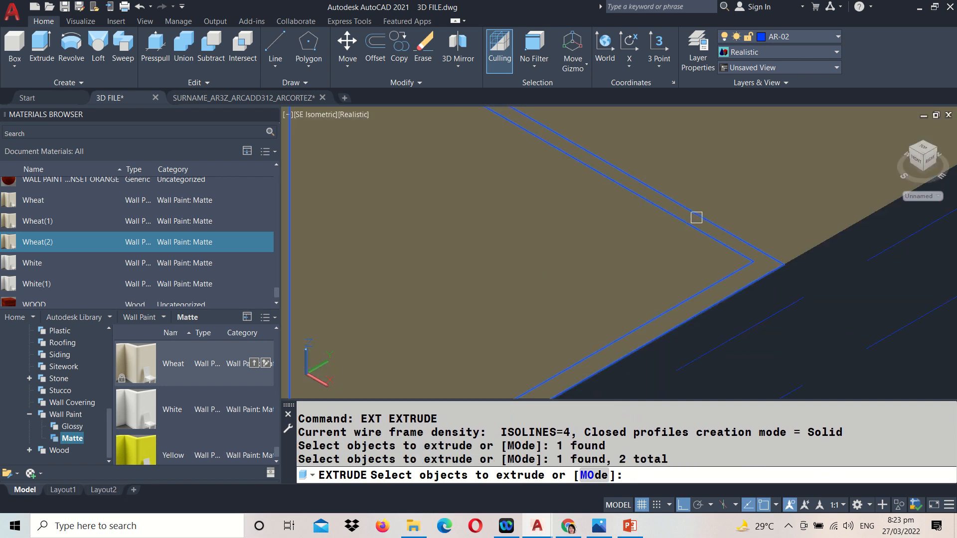
key("Return")
scroll(673, 212, "down", 4)
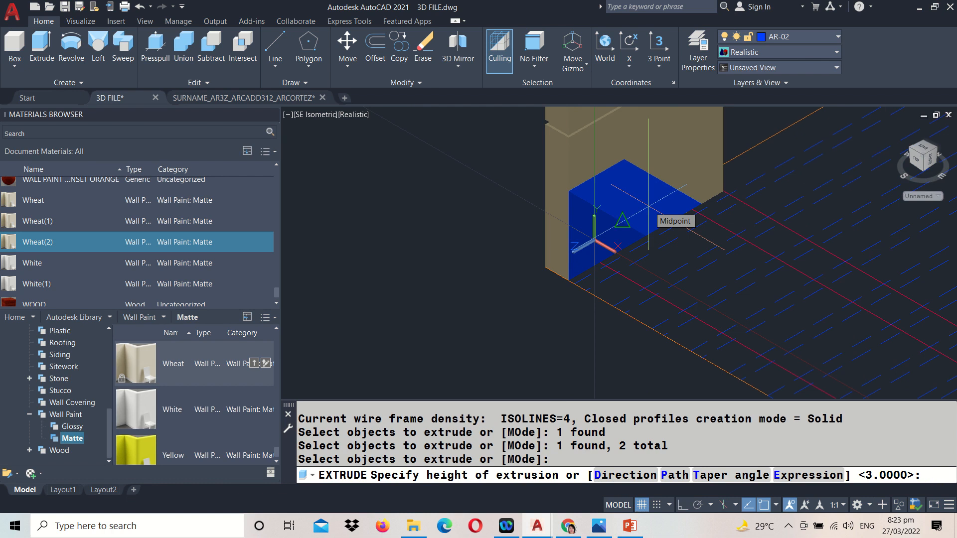
type("-0.1")
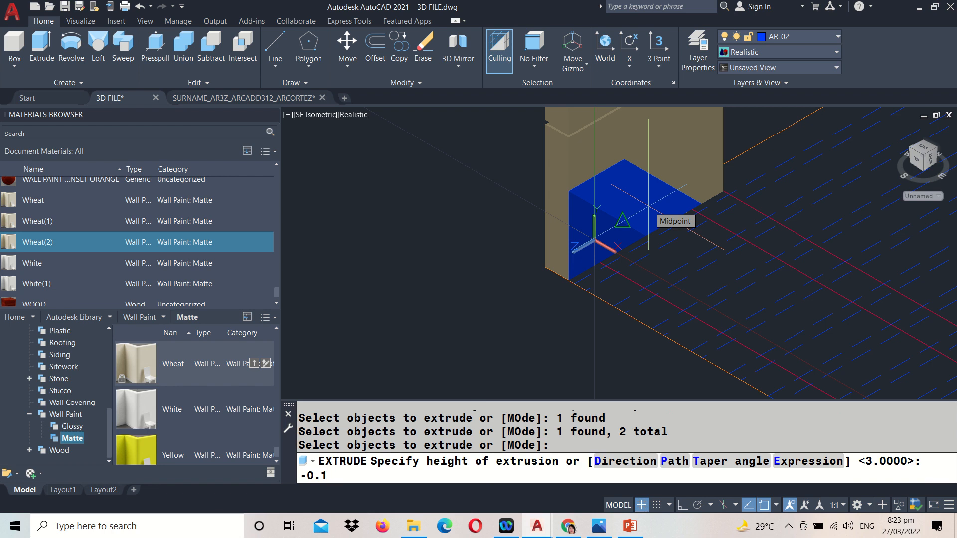
key("Return")
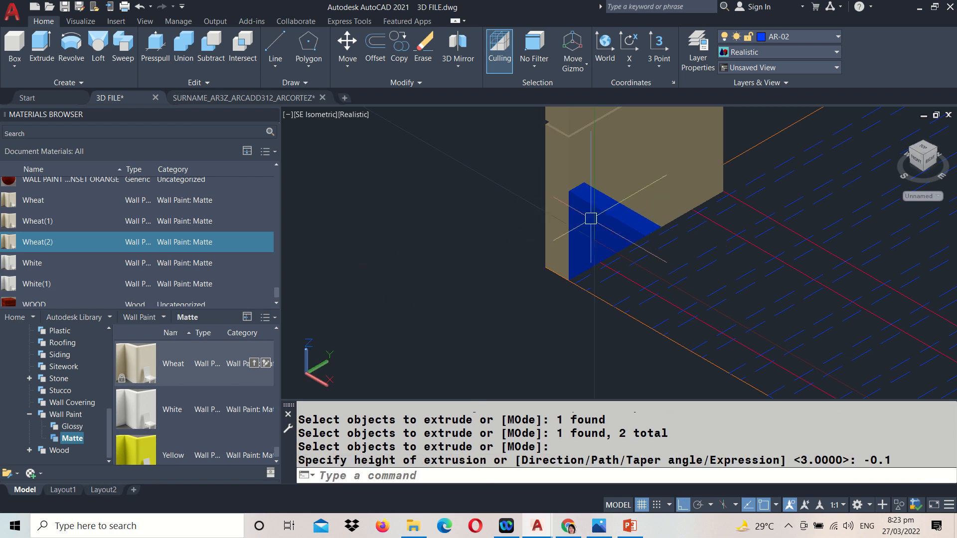
- Check the two extruded triangles in the 2D Wireframe visual style and return to Realistic
scroll(591, 218, "up", 5)
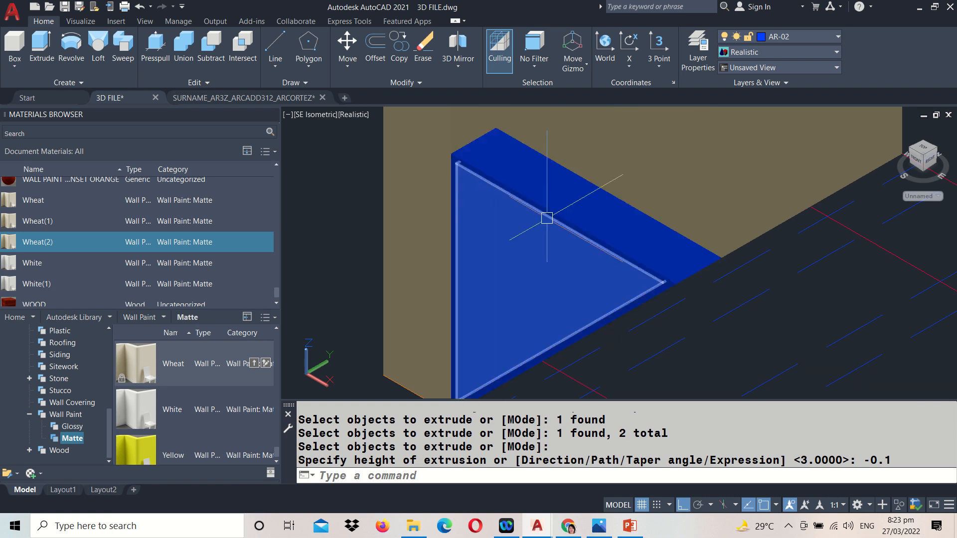
left_click(352, 122)
left_click(388, 142)
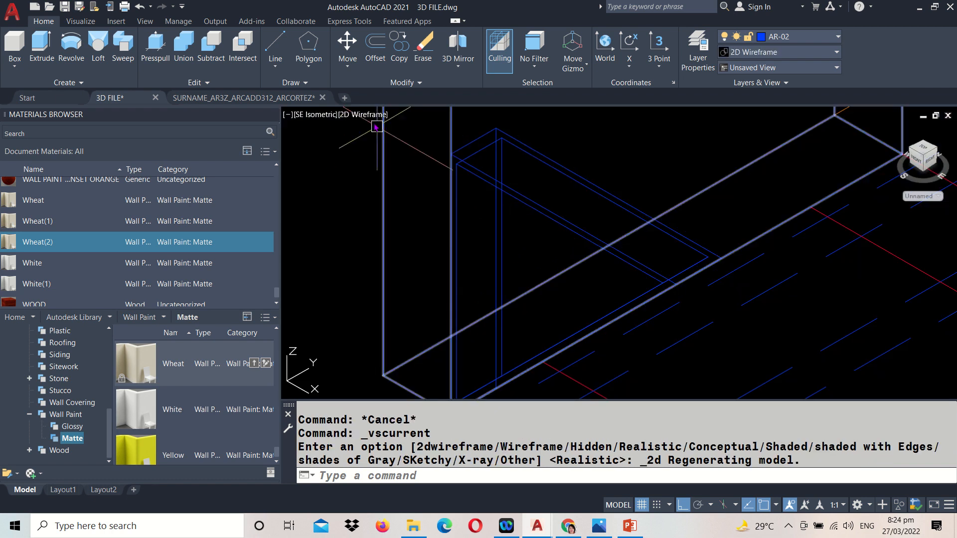
left_click(362, 115)
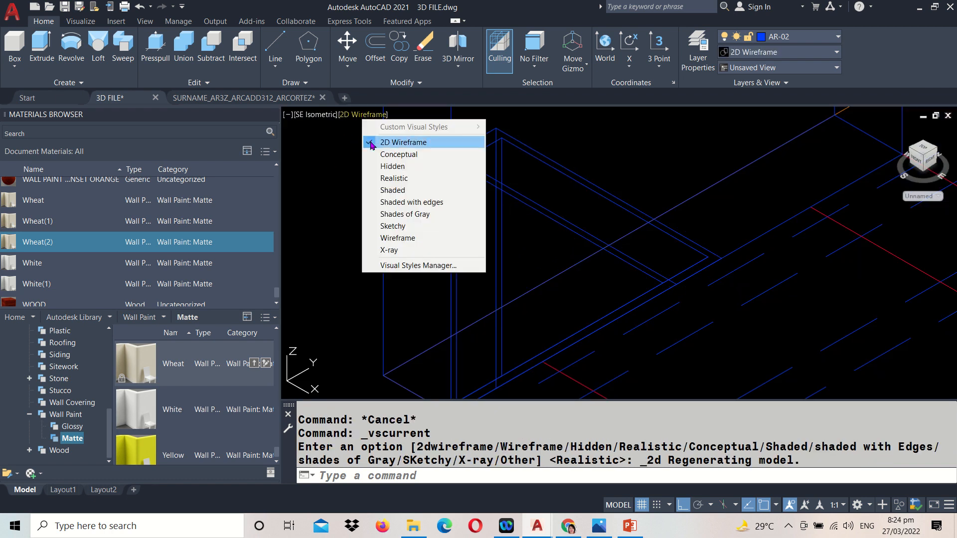
left_click(379, 178)
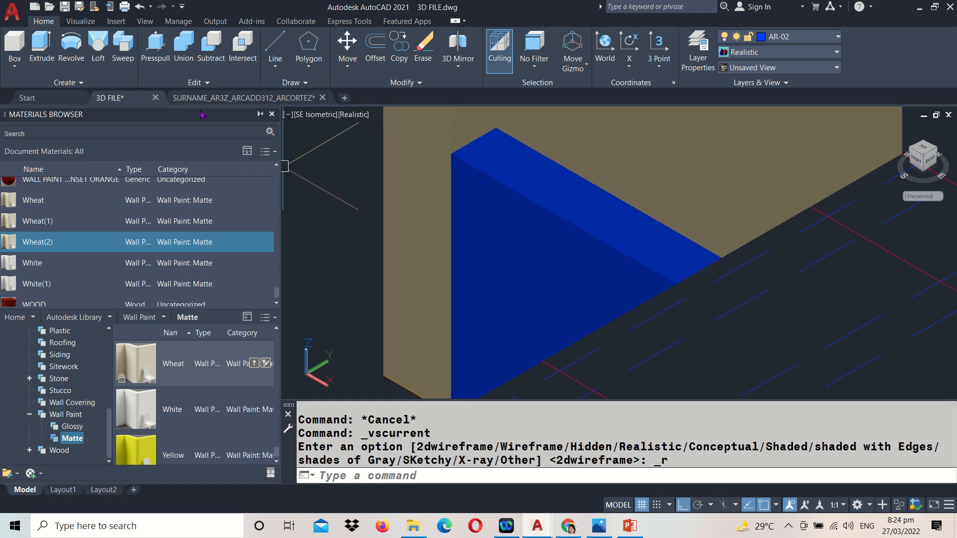
- Subtract the inner triangular solid from the outer one to form a hollow triangular frame
left_click(217, 56)
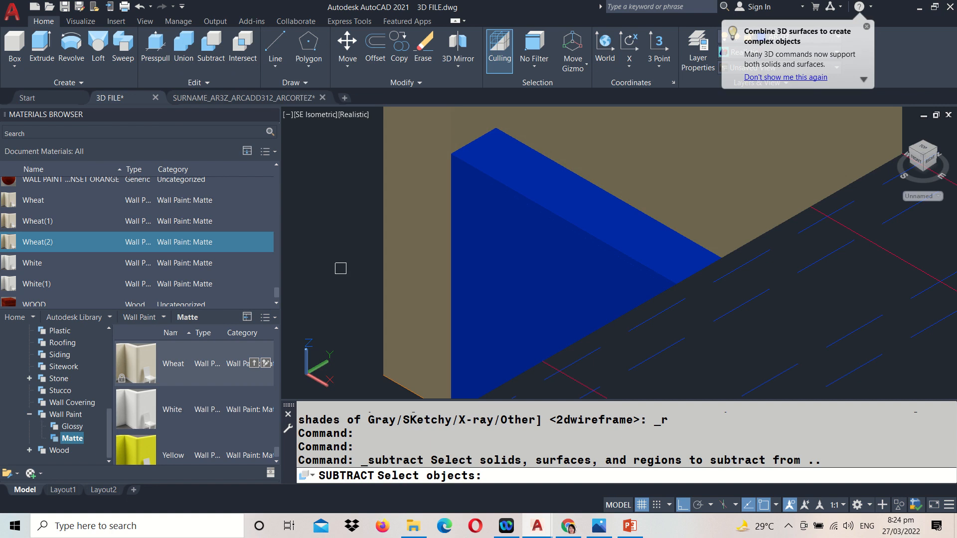
left_click(526, 188)
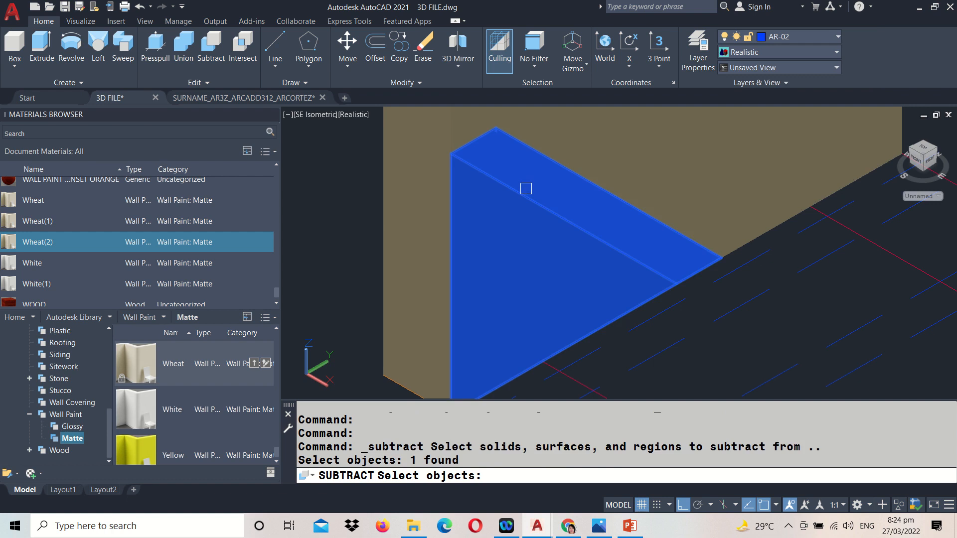
key("Return")
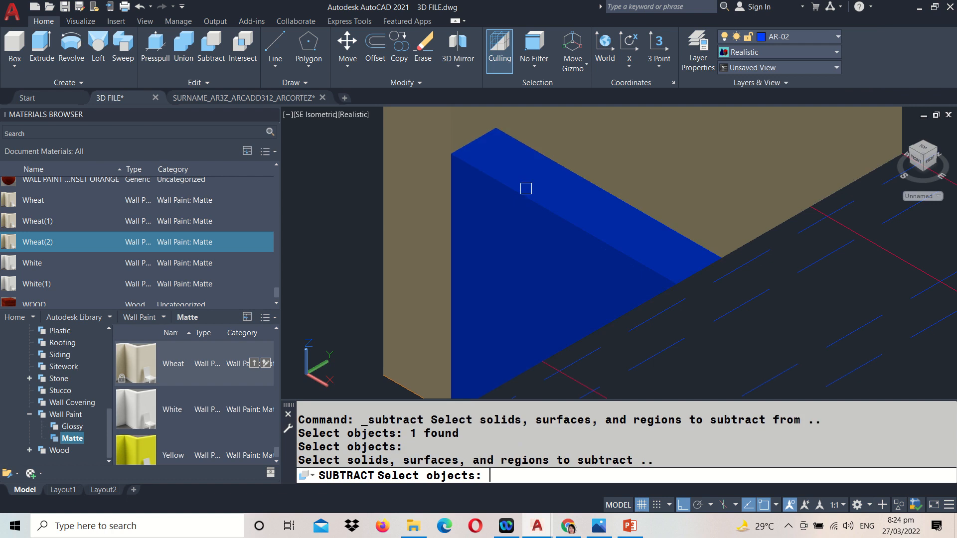
left_click(445, 482)
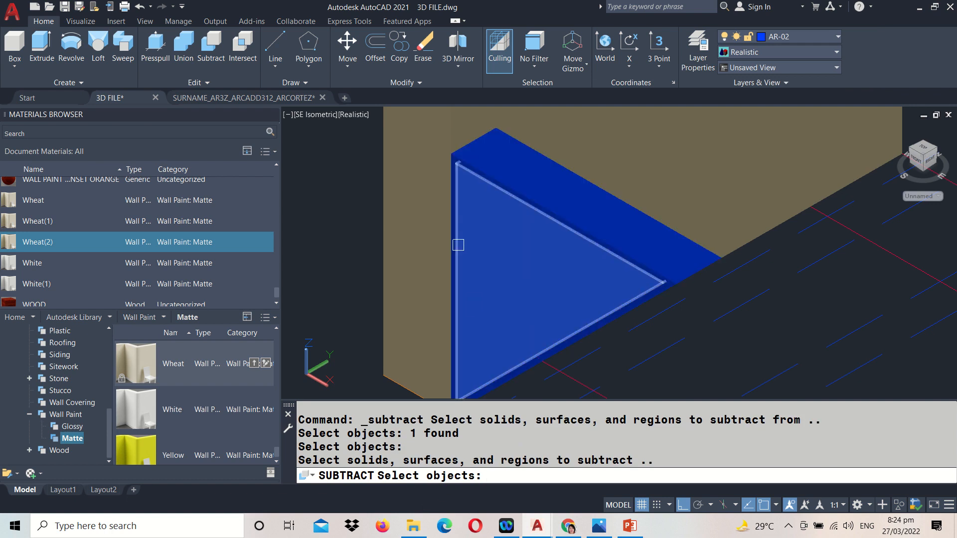
left_click(458, 245)
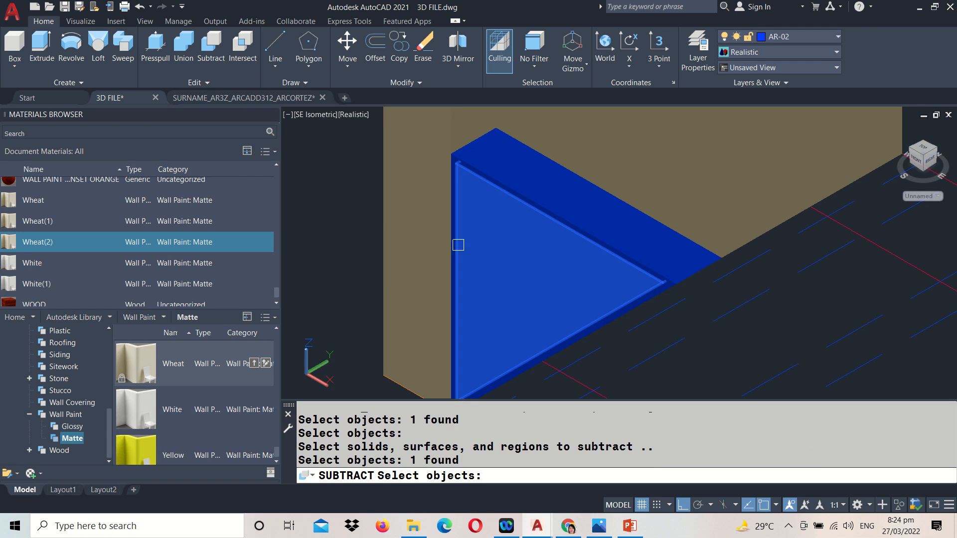
key("Return")
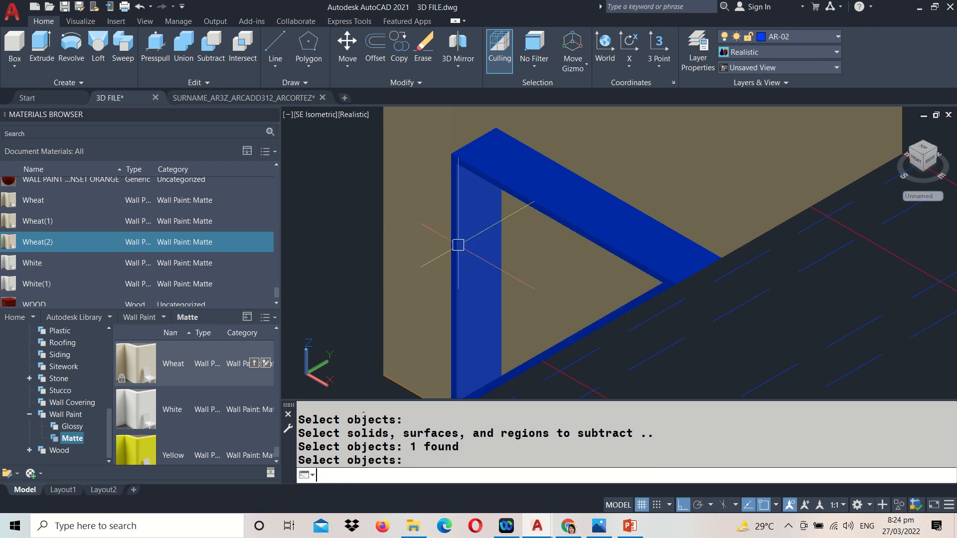
- Apply the Black matte wall paint material to the hollow triangular frame on the wall panel
type("3DO")
key("Return")
left_click_drag(464, 252, 528, 262)
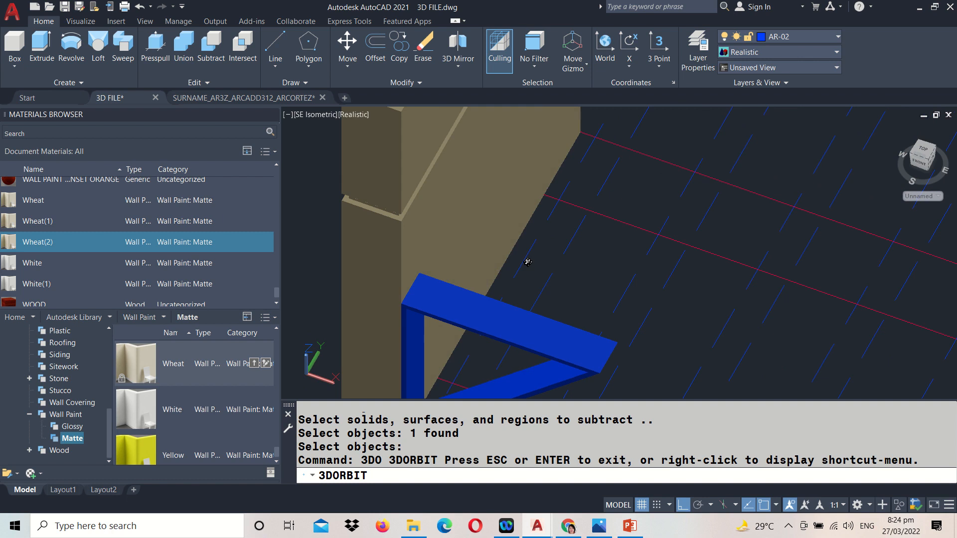
left_click_drag(359, 304, 363, 304)
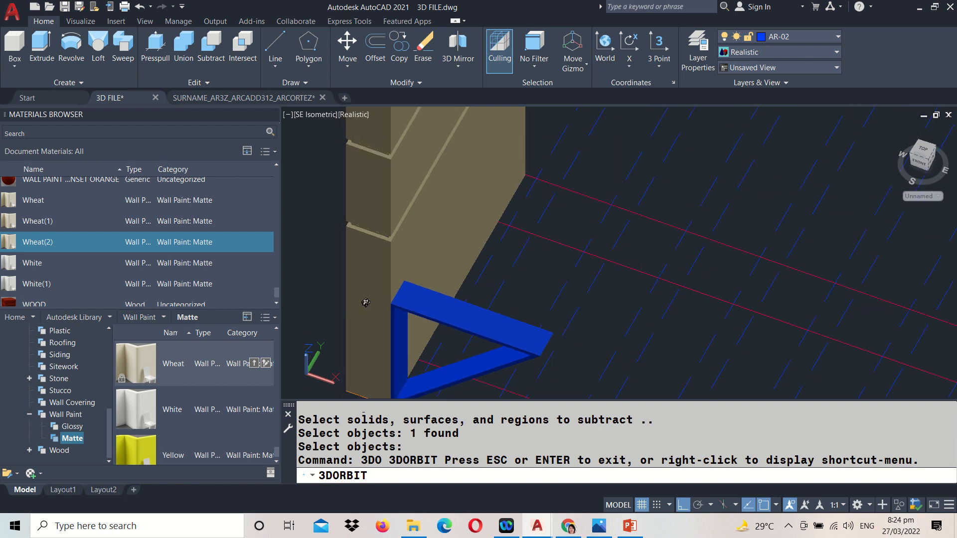
mouse_move(431, 299)
left_mouse_down()
mouse_move(398, 271)
mouse_move(432, 275)
mouse_move(429, 285)
left_mouse_up()
key("Escape")
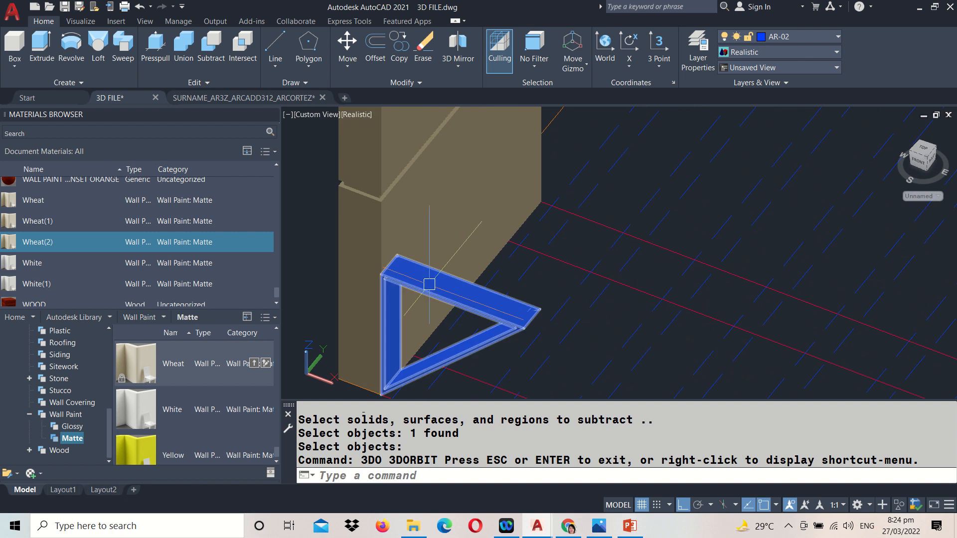
left_click(430, 284)
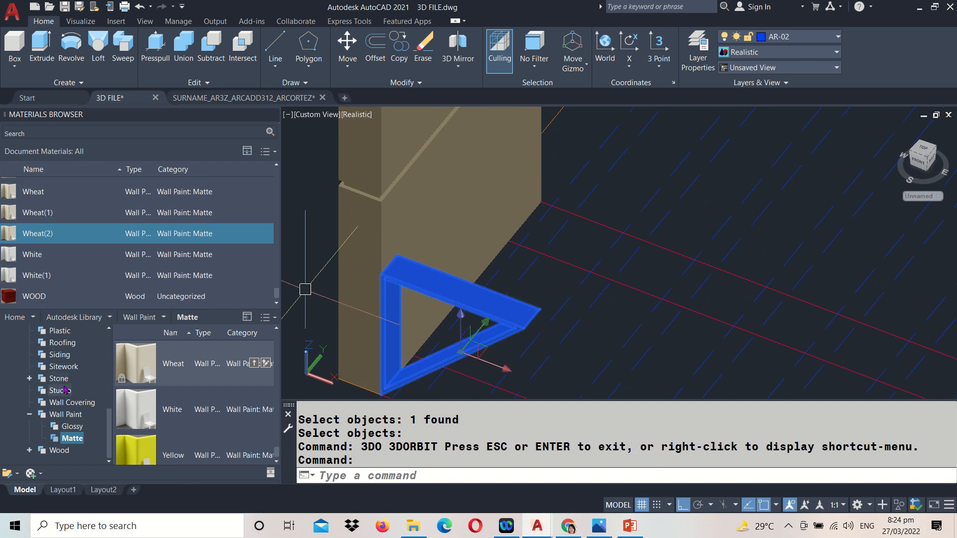
scroll(59, 401, "up", 2)
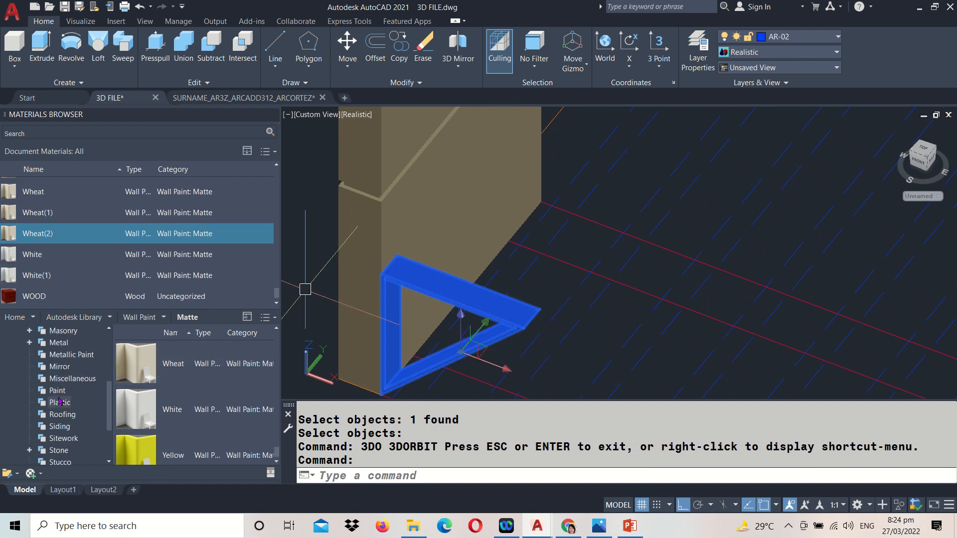
left_click(71, 357)
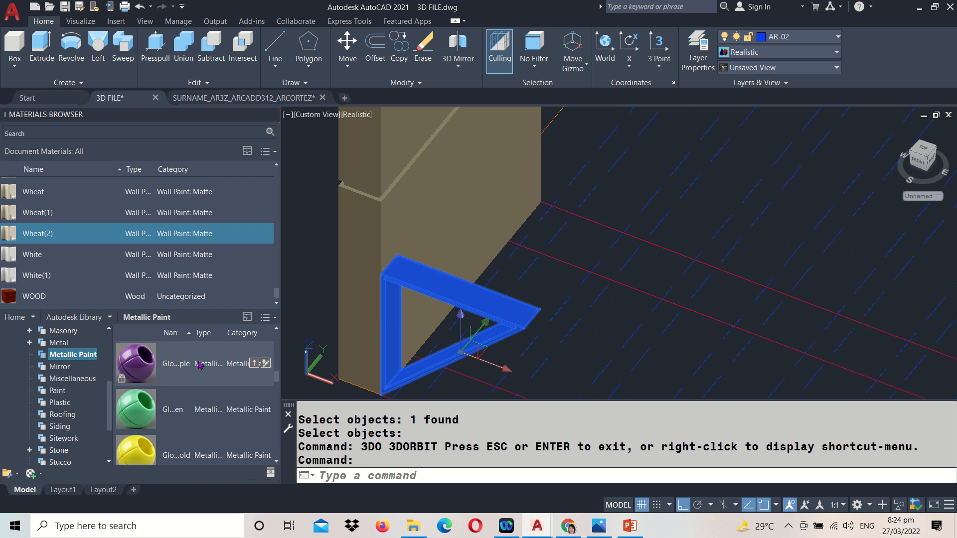
scroll(199, 367, "down", 5)
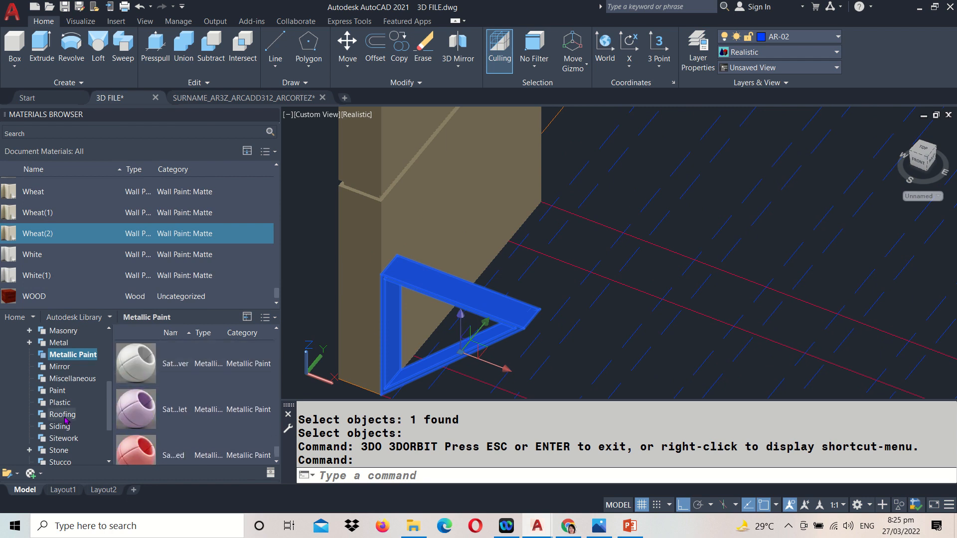
scroll(66, 420, "down", 2)
left_click(66, 438)
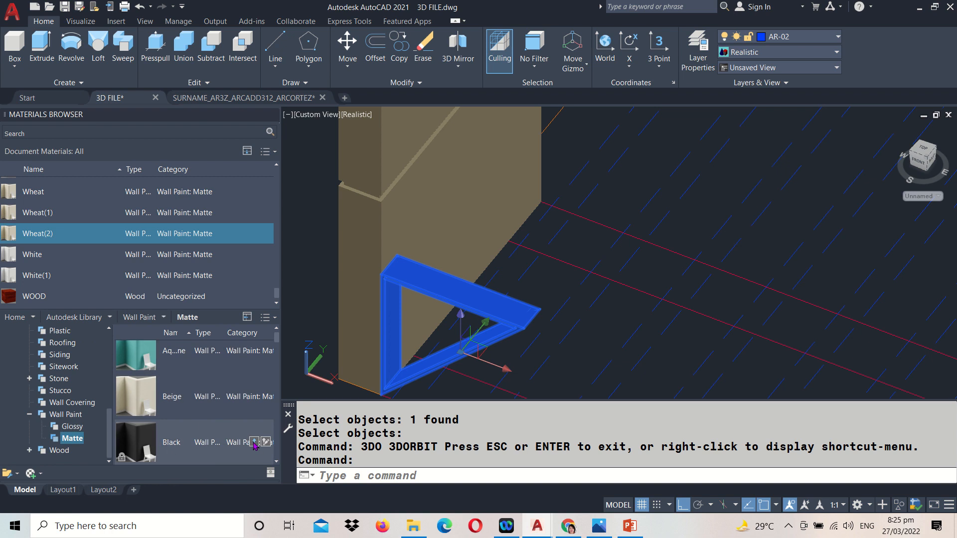
left_click(254, 443)
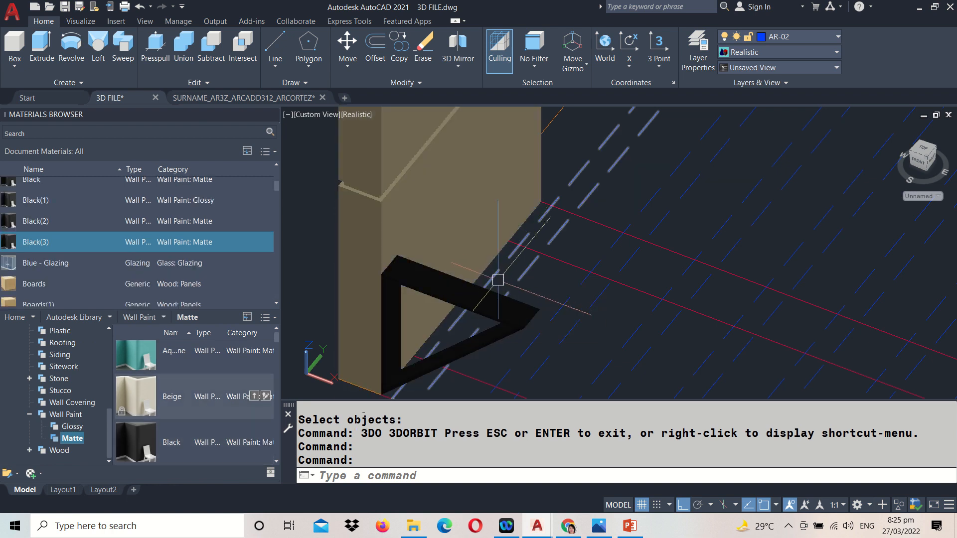
- Copy the black triangular frame from its upper back corner straight along the wall panel to the panel's far vertical edge
left_click(315, 114)
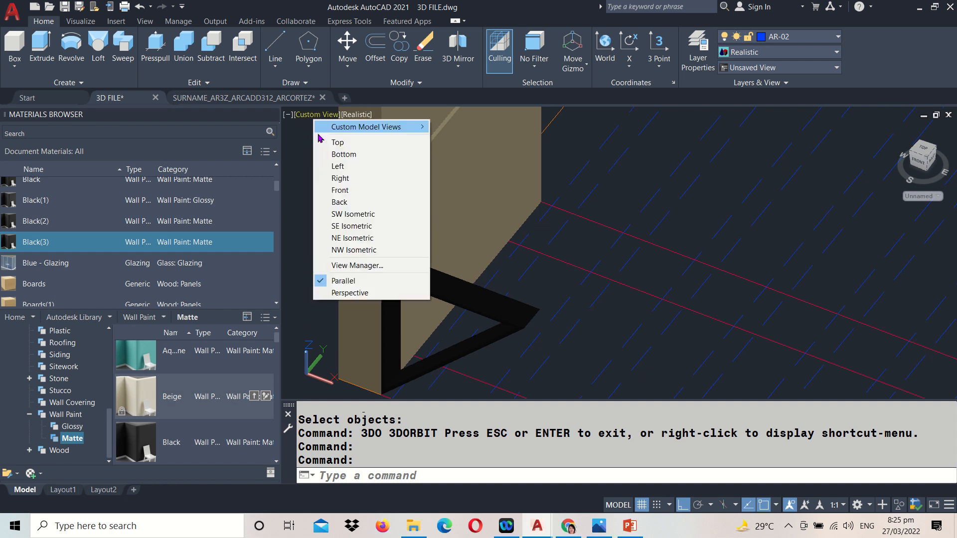
left_click(326, 226)
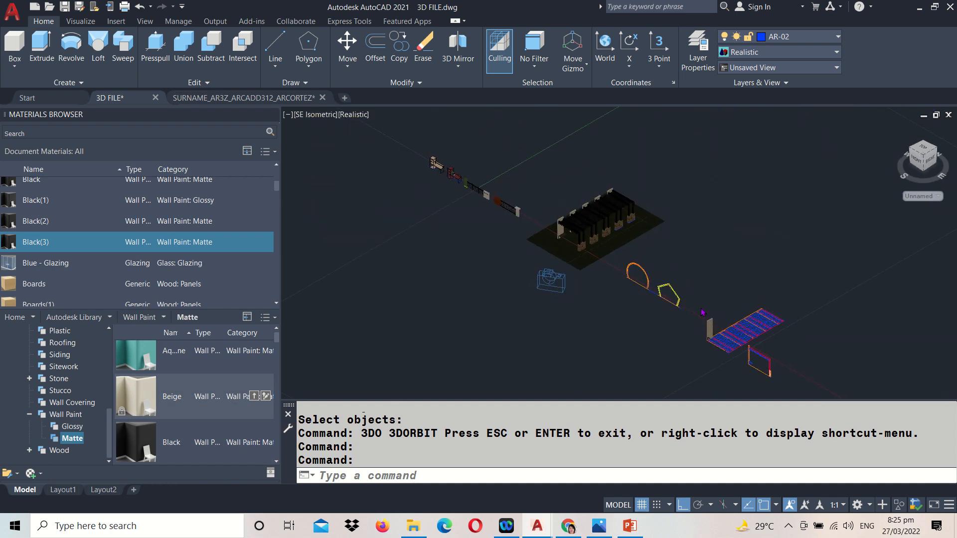
scroll(700, 290, "up", 5)
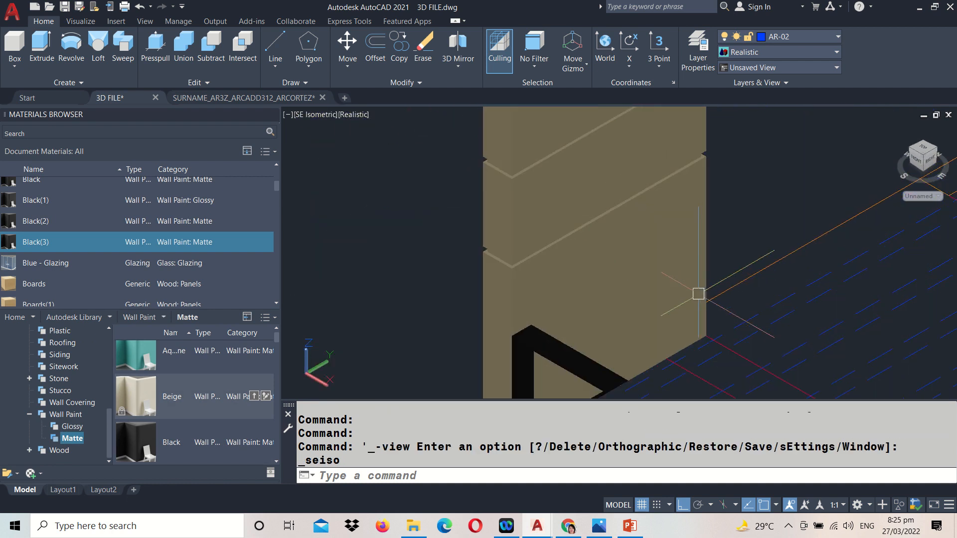
key("Return")
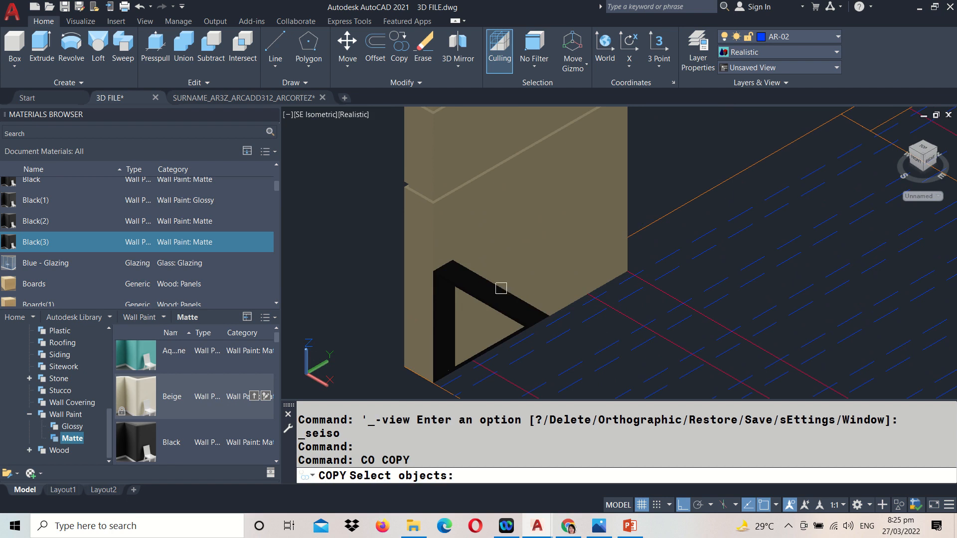
left_click(472, 287)
key("Return")
scroll(455, 287, "up", 3)
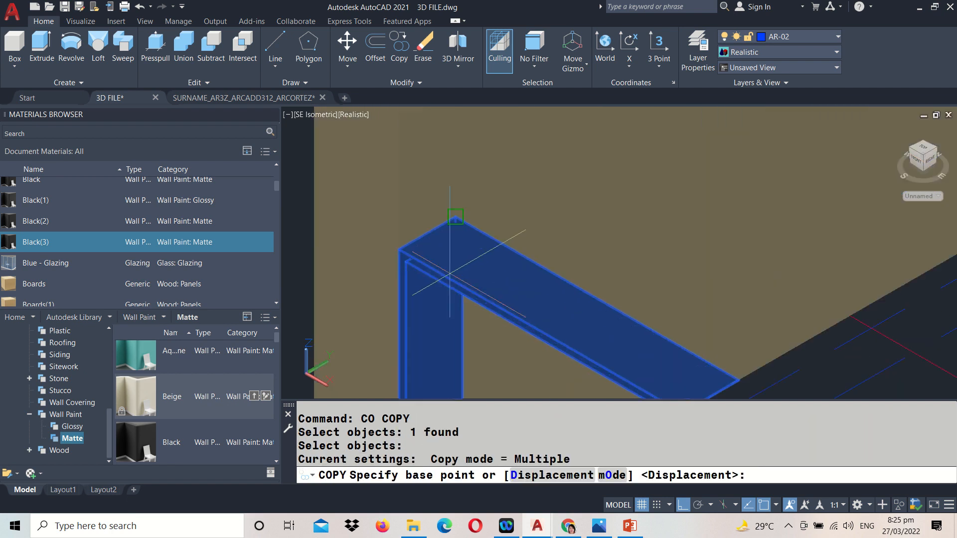
left_click(455, 216)
scroll(469, 212, "down", 3)
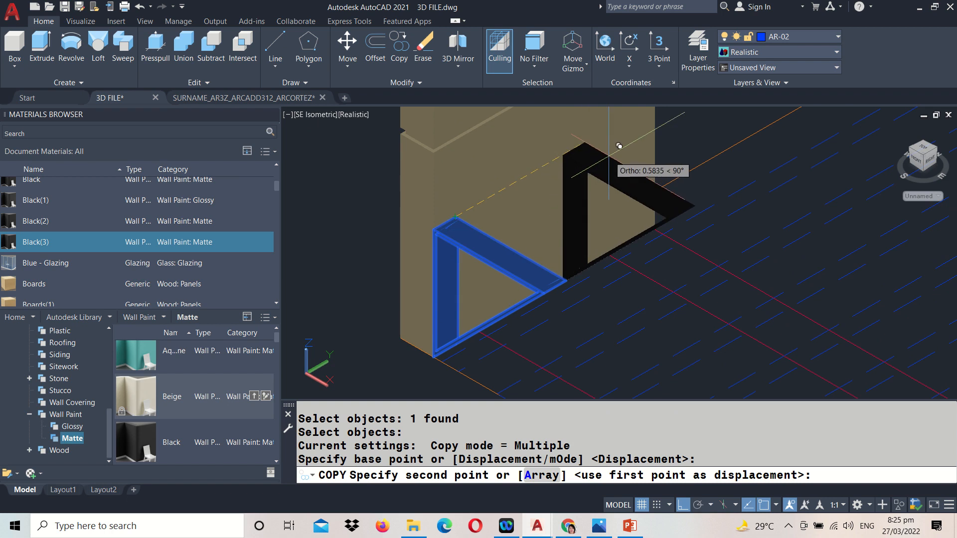
middle_click_drag(619, 146, 561, 228)
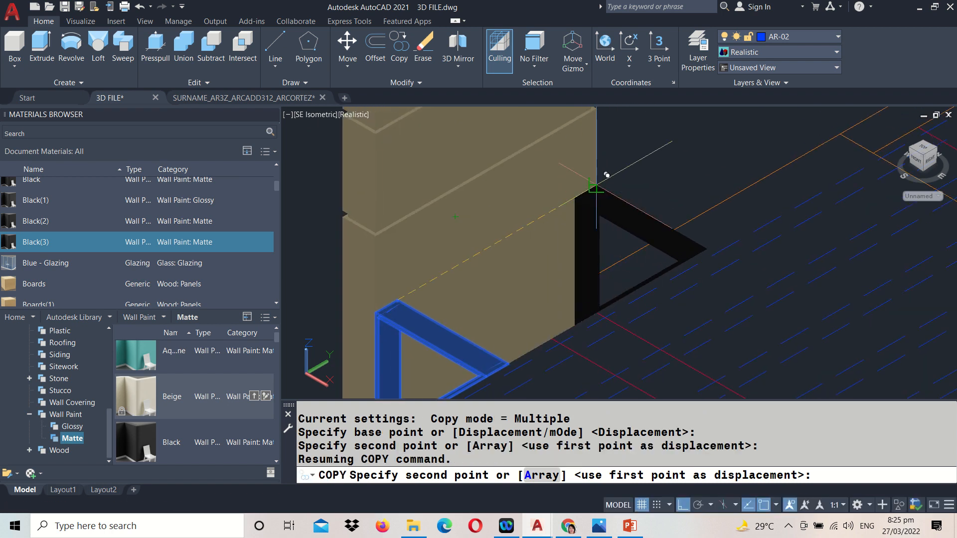
left_click(597, 188)
key("Return")
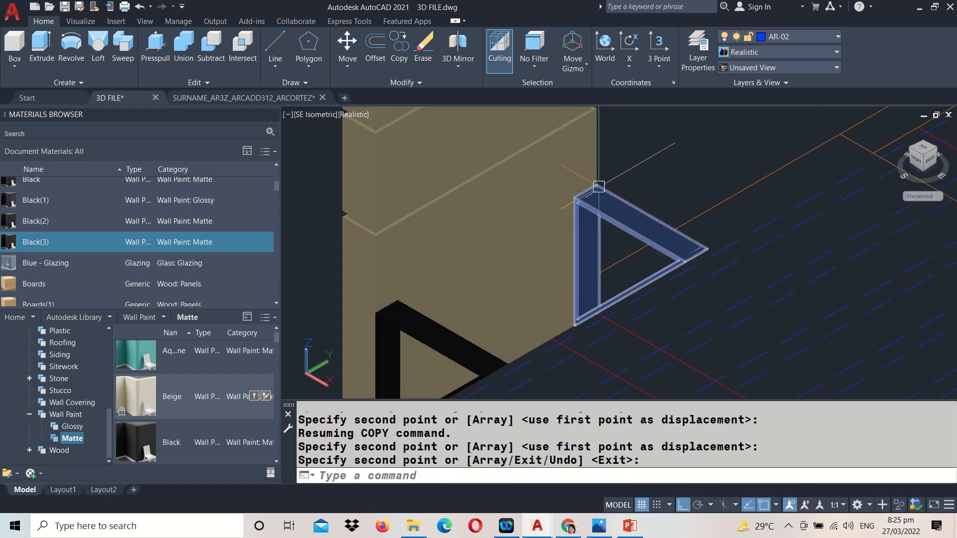
- Copy the front triangular frame by its top edge's midpoint to midway between the two existing frames, using the M2P point option
scroll(594, 220, "down", 2)
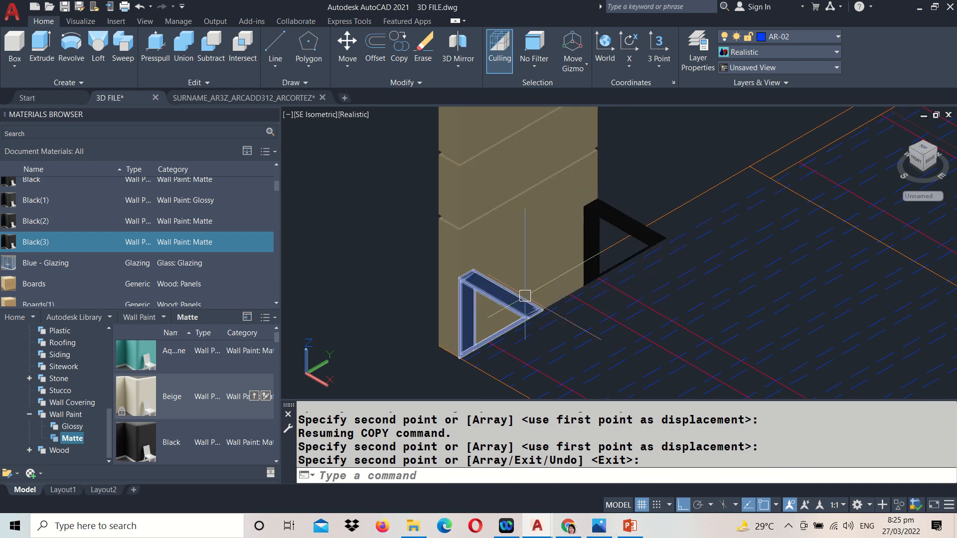
middle_click_drag(481, 248, 469, 267)
key("Return")
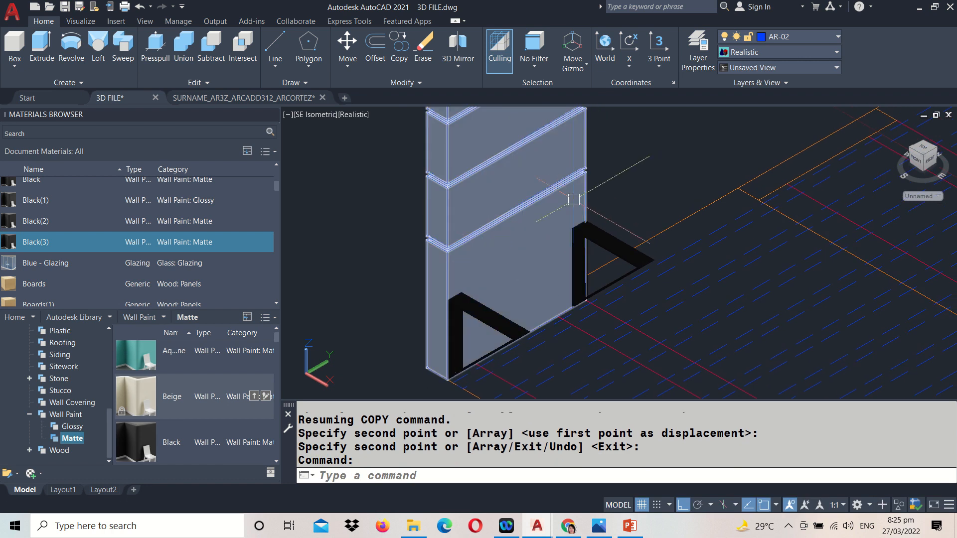
type("CO")
key("Return")
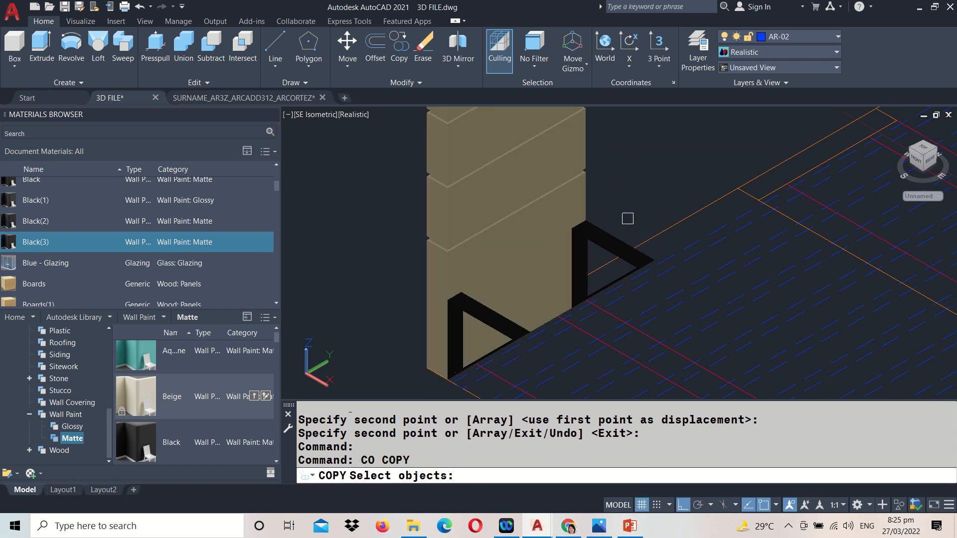
scroll(505, 294, "up", 2)
left_click(477, 320)
key("Return")
scroll(438, 319, "up", 3)
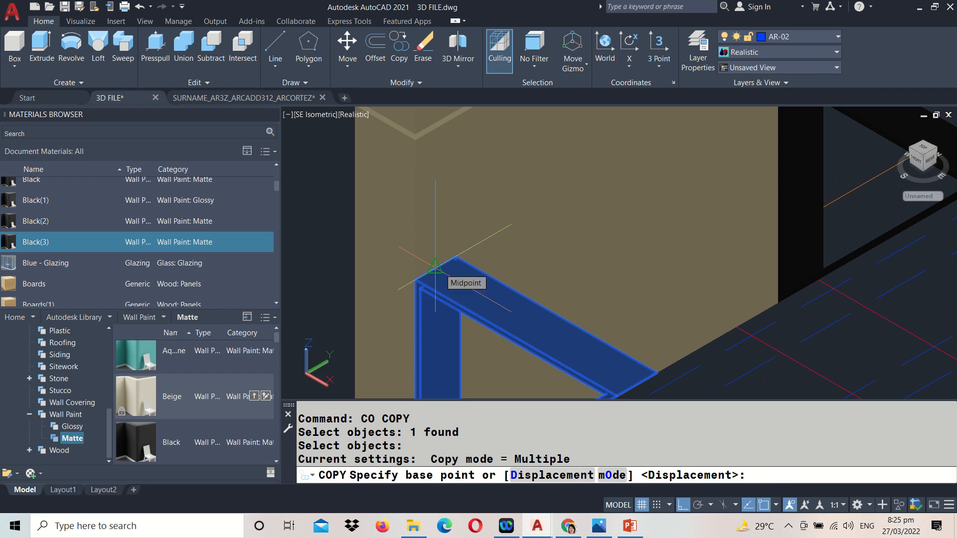
left_click(435, 267)
scroll(445, 259, "down", 3)
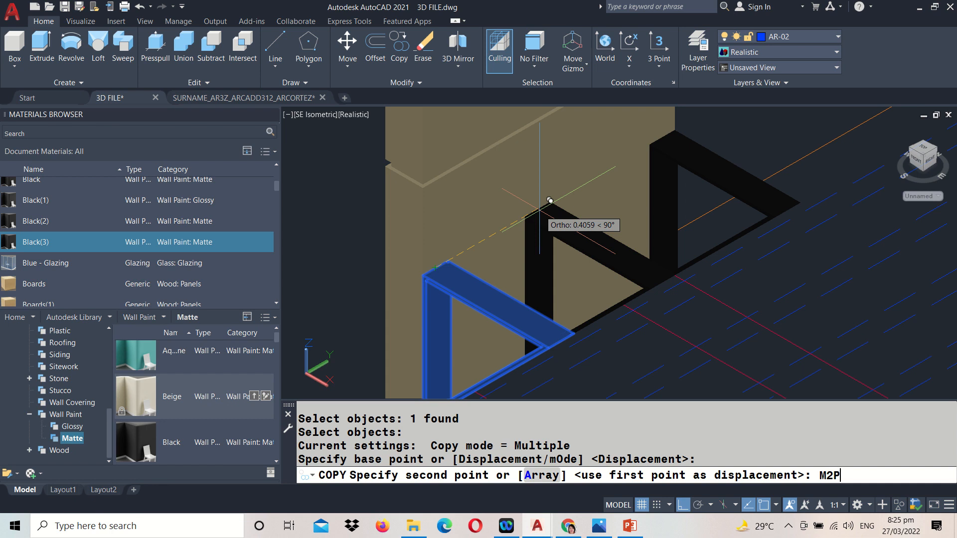
key("Return")
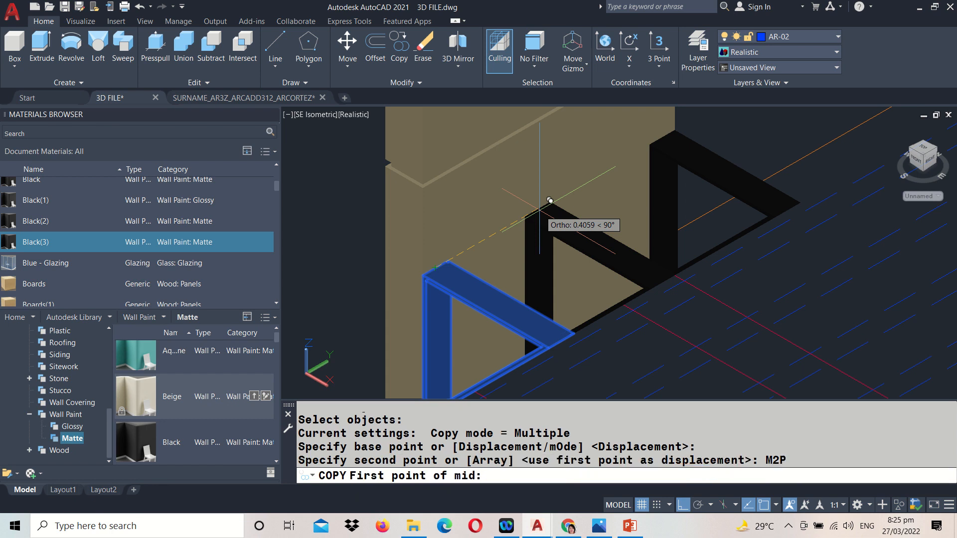
scroll(439, 264, "up", 5)
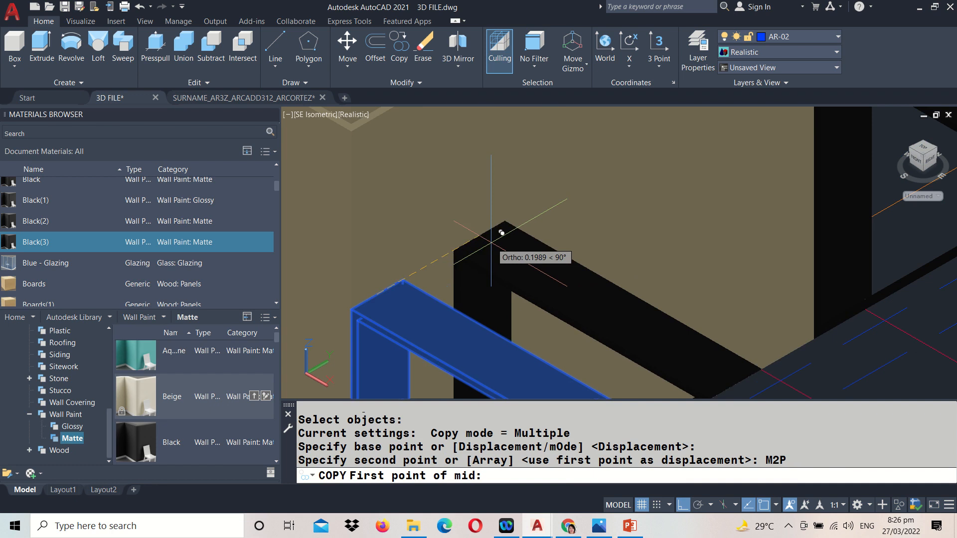
left_click(403, 280)
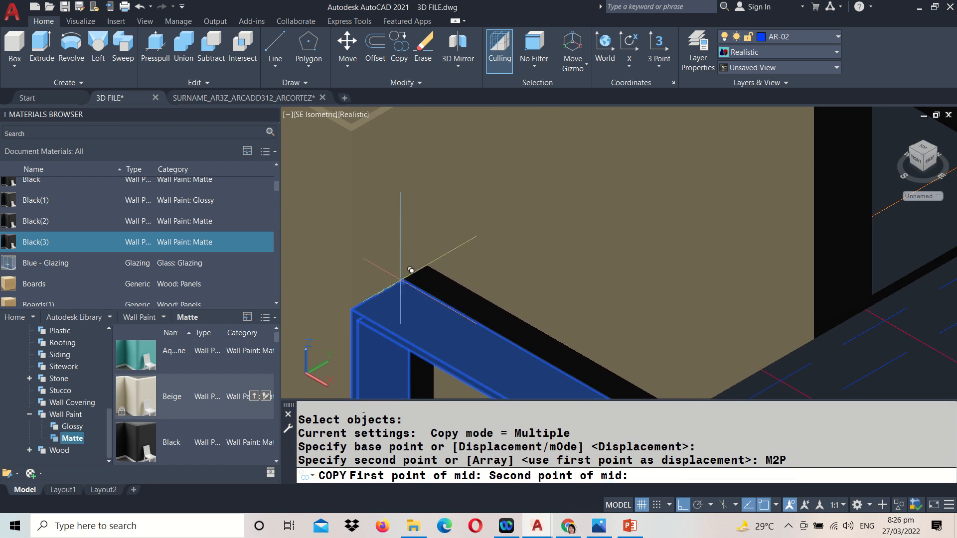
middle_click_drag(637, 180, 526, 305)
middle_click_drag(641, 216, 702, 169)
scroll(703, 170, "down", 2)
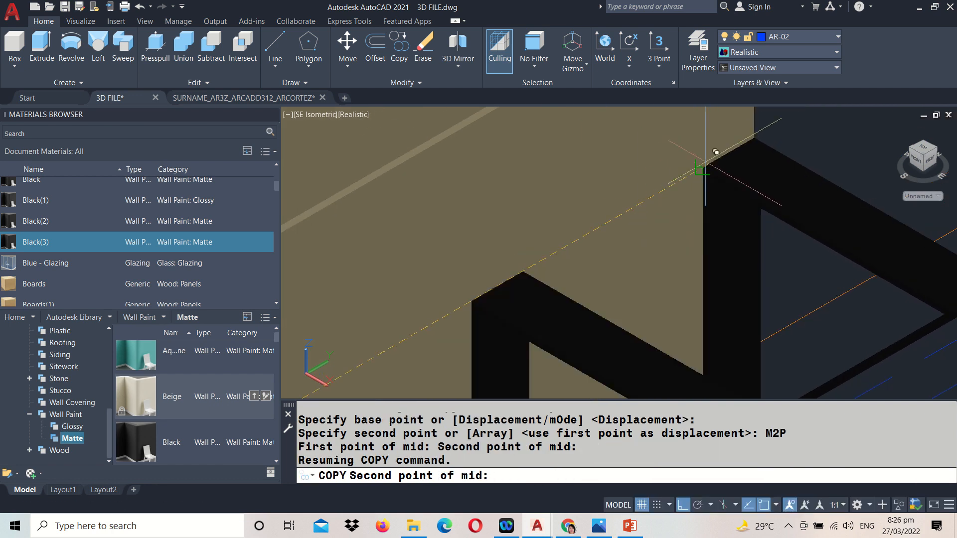
left_click(704, 171)
key("Return")
scroll(607, 178, "down", 2)
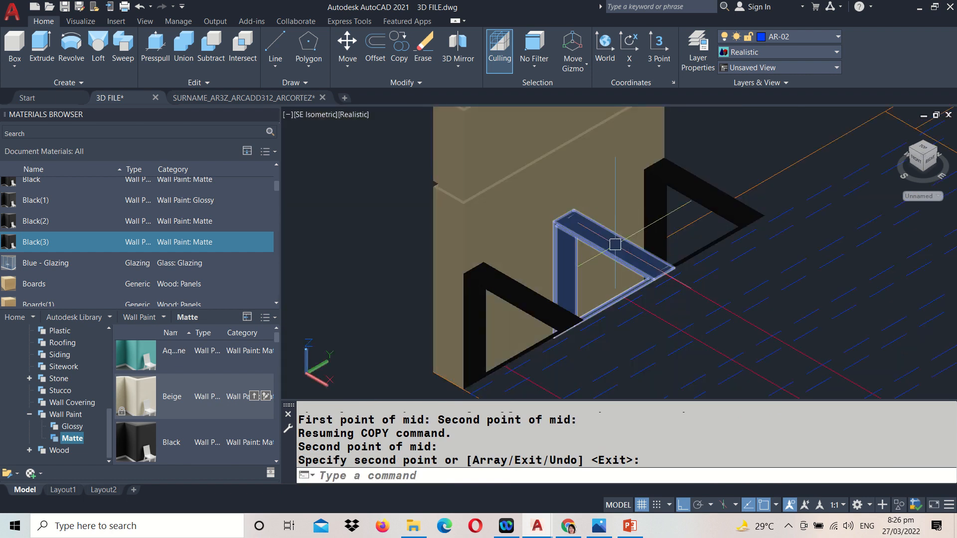
- Inspect the three triangular frames from another angle and return to the SE Isometric view
type("3")
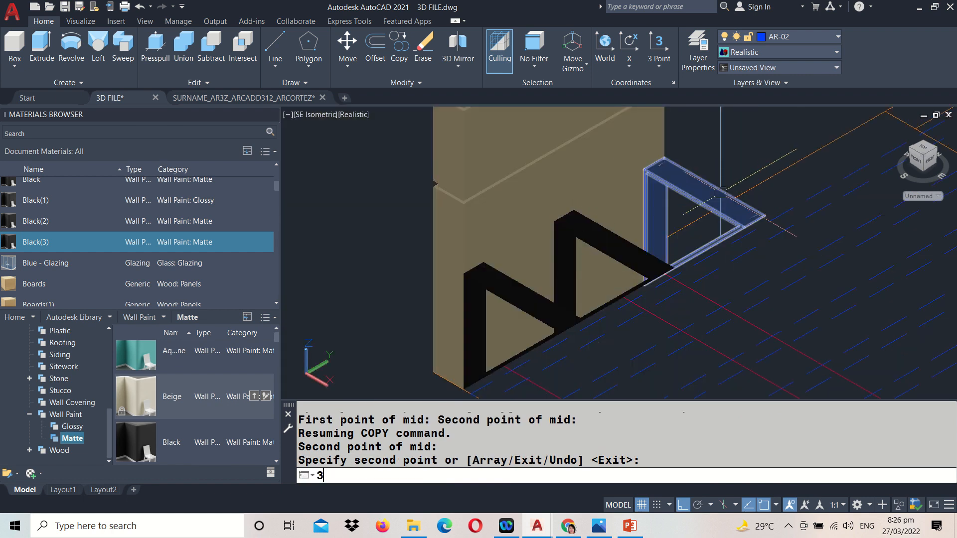
type("DO")
key("Return")
mouse_move(720, 194)
left_mouse_down()
mouse_move(626, 217)
mouse_move(626, 206)
mouse_move(569, 239)
mouse_move(545, 289)
mouse_move(448, 252)
mouse_move(596, 307)
mouse_move(573, 233)
mouse_move(553, 250)
mouse_move(551, 221)
left_mouse_up()
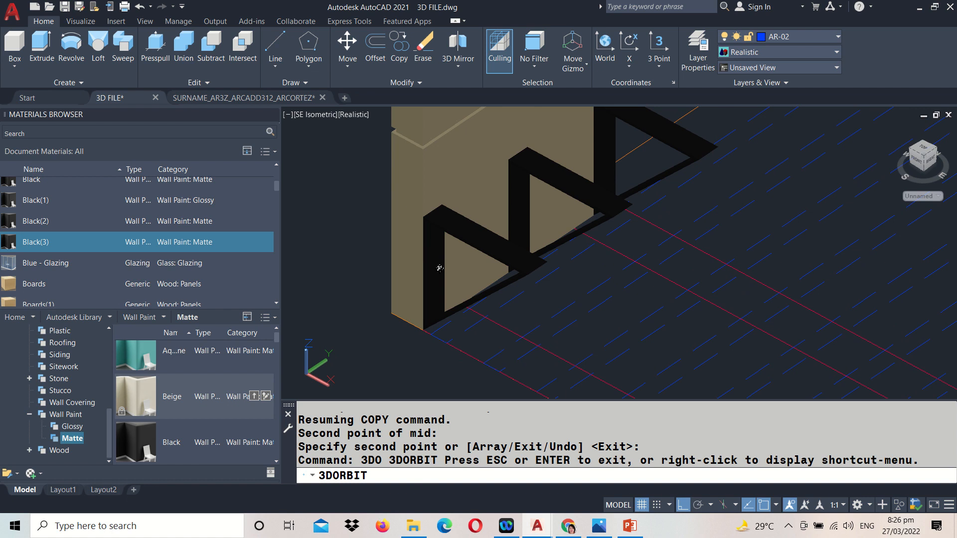
key("Escape")
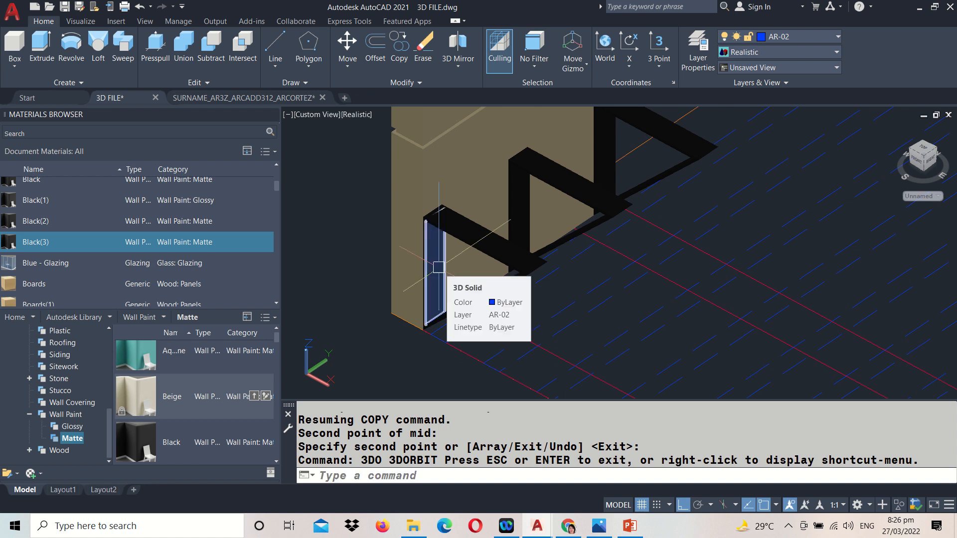
key("ctrl+z")
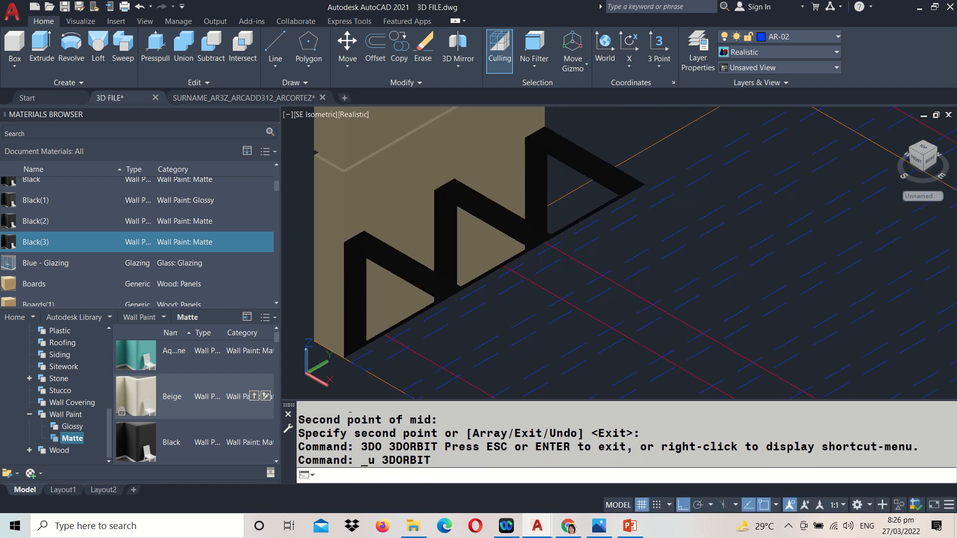
- Measure the thickness of the outermost seat slat above the triangular bracket in the section drawing
scroll(451, 229, "down", 5)
scroll(701, 260, "up", 6)
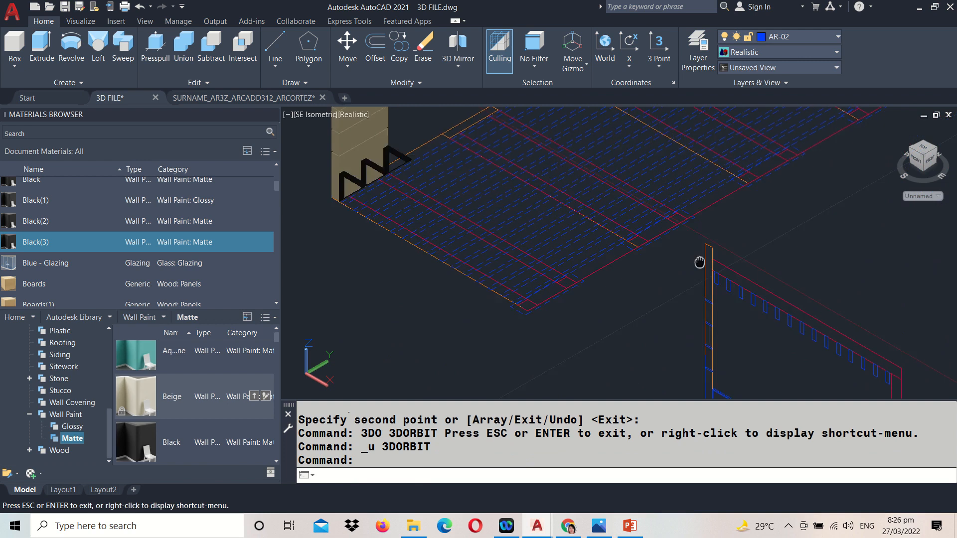
scroll(662, 320, "up", 6)
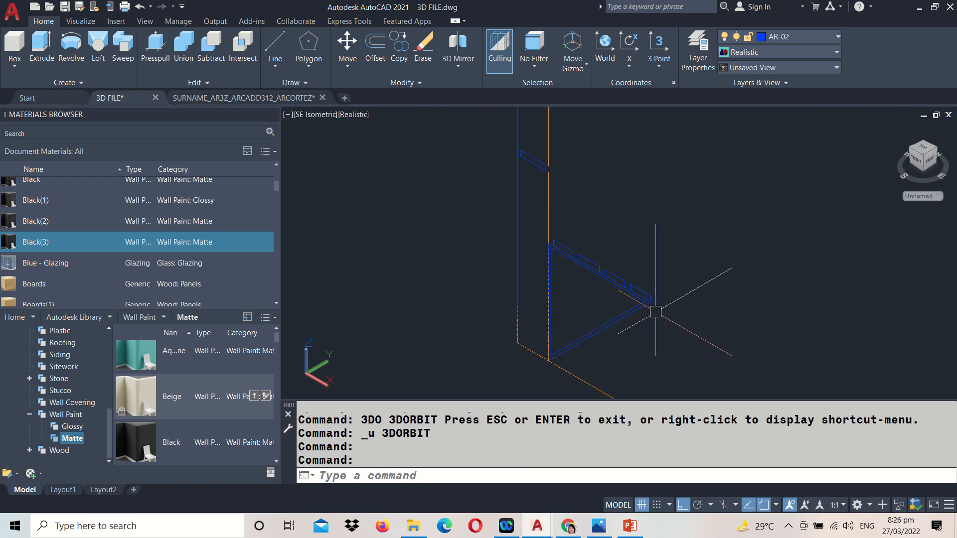
key("Return")
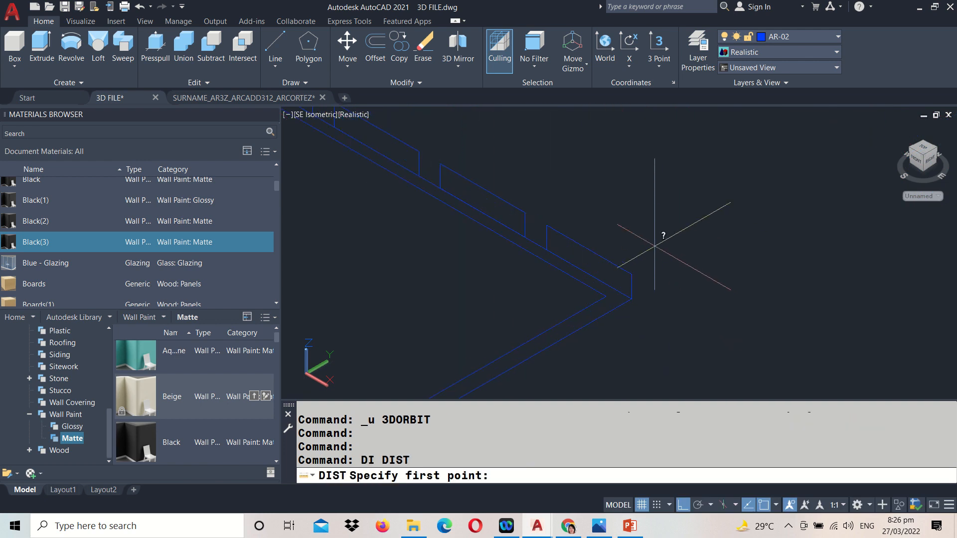
scroll(624, 259, "up", 2)
left_click(593, 268)
left_click(594, 280)
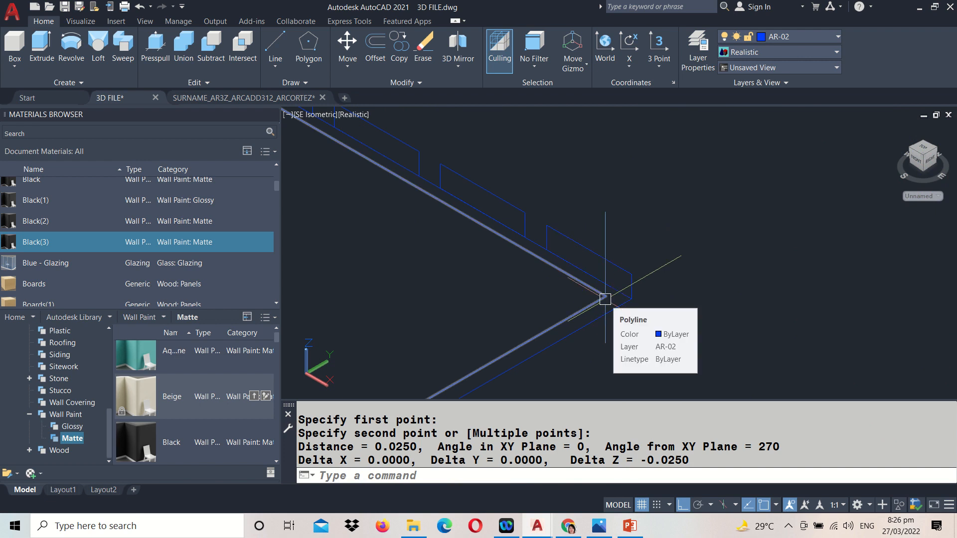
- Measure the width of the outermost seat slat above the triangular bracket in the section drawing
key("Return")
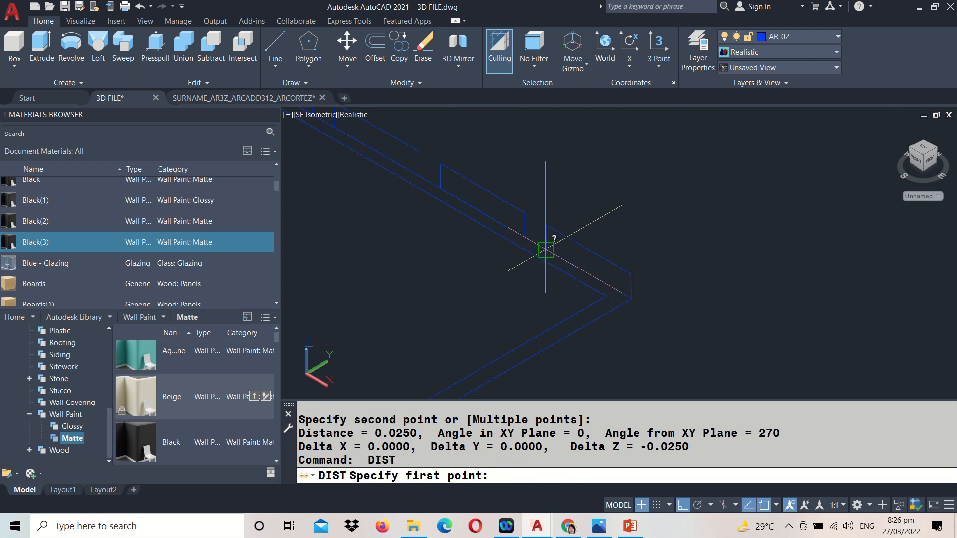
left_click(632, 276)
left_click(486, 392)
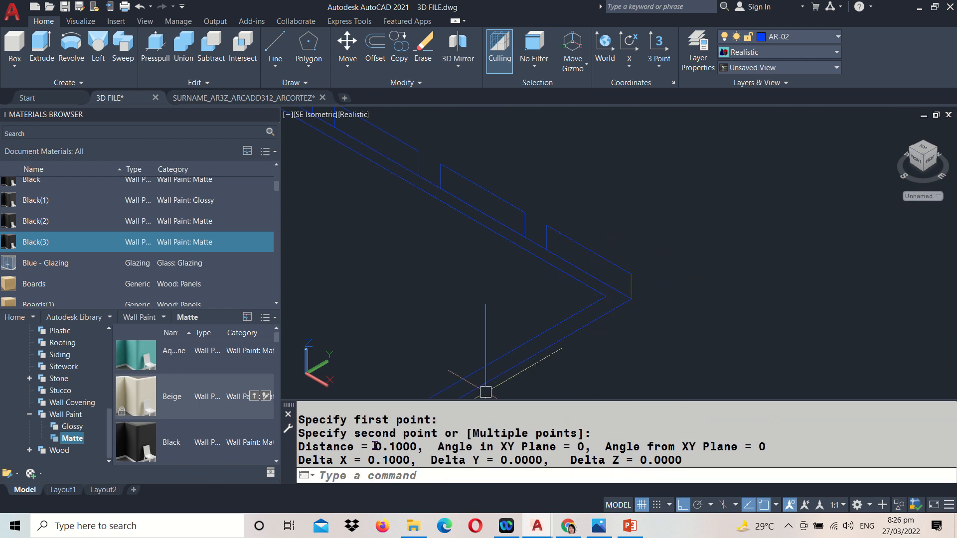
type("CO")
key("Return")
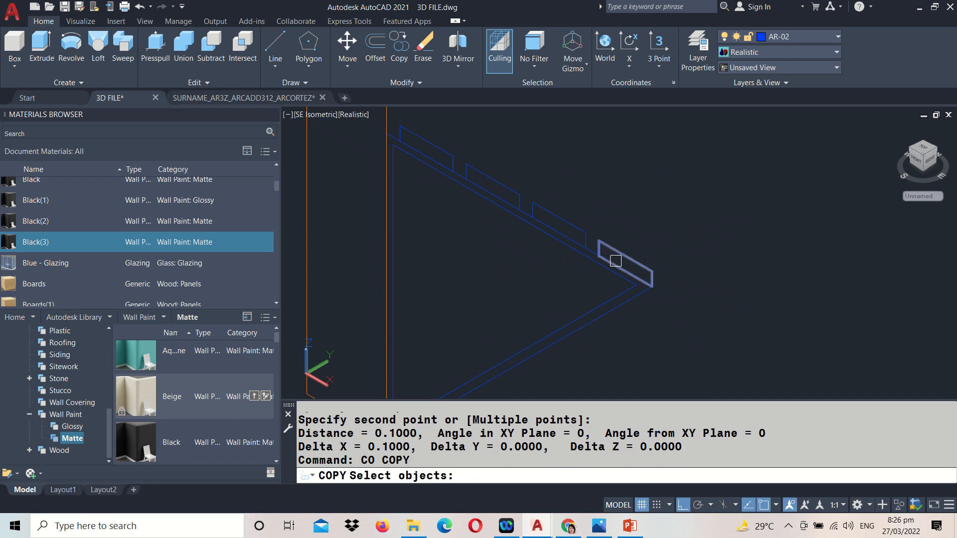
left_click(618, 251)
left_click(561, 227)
left_click(494, 186)
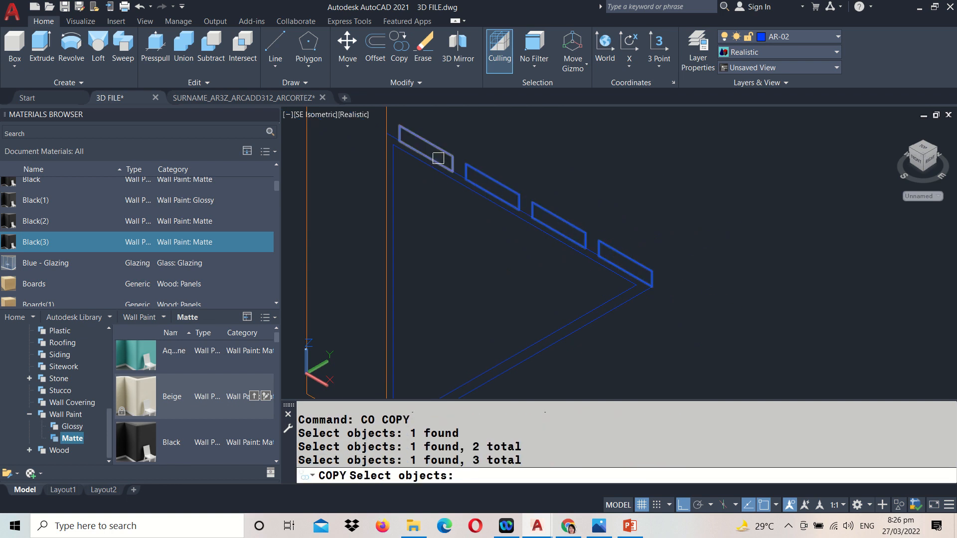
left_click(439, 171)
key("Return")
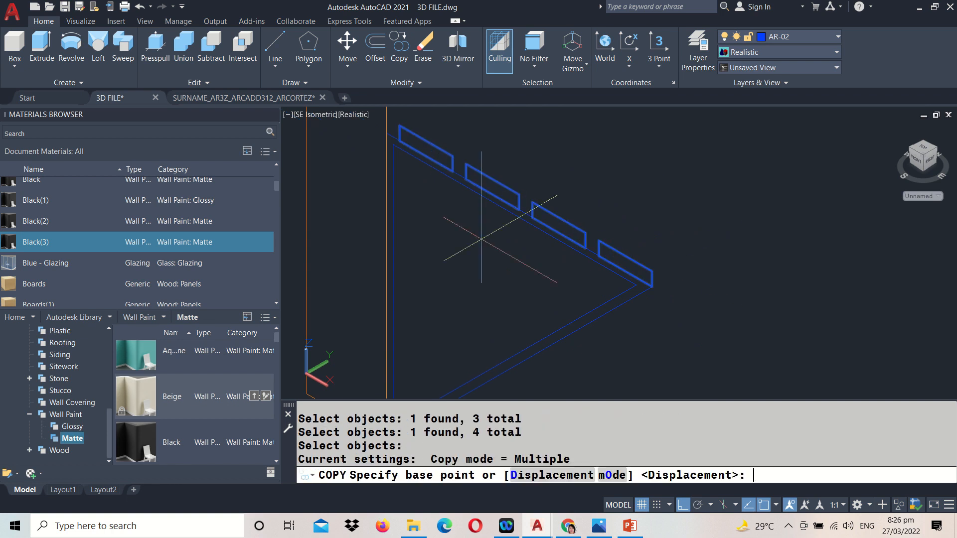
left_click(652, 287)
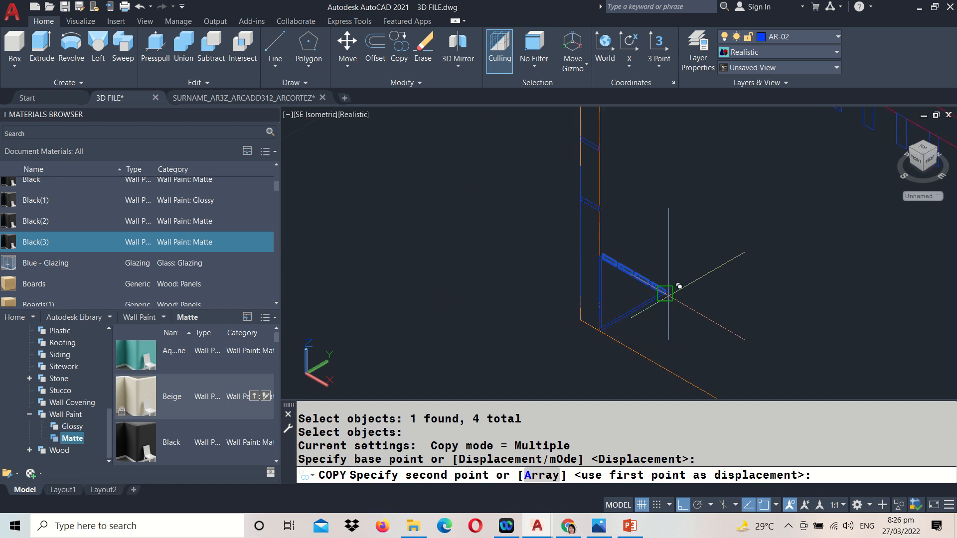
scroll(680, 285, "up", 5)
middle_click_drag(577, 242, 648, 279)
middle_click_drag(715, 269, 737, 274)
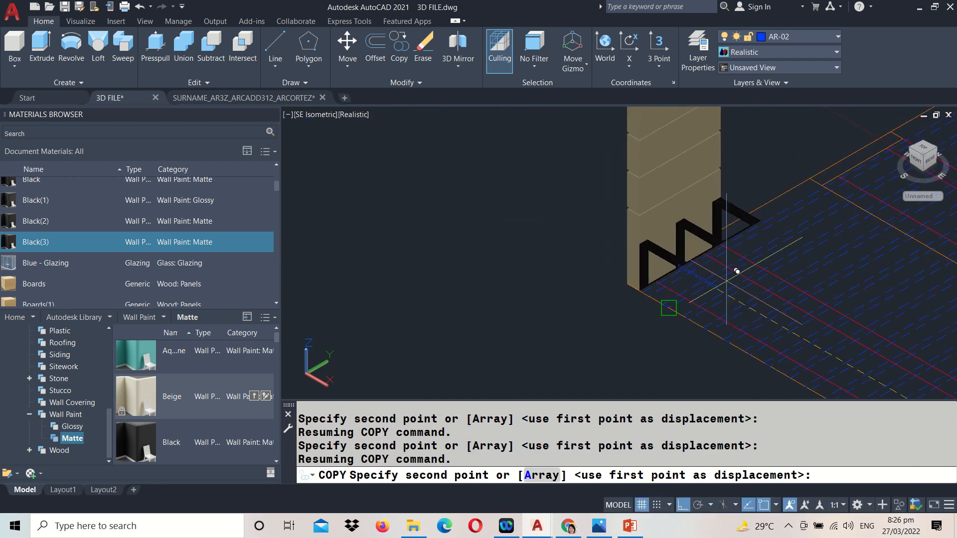
scroll(722, 261, "up", 6)
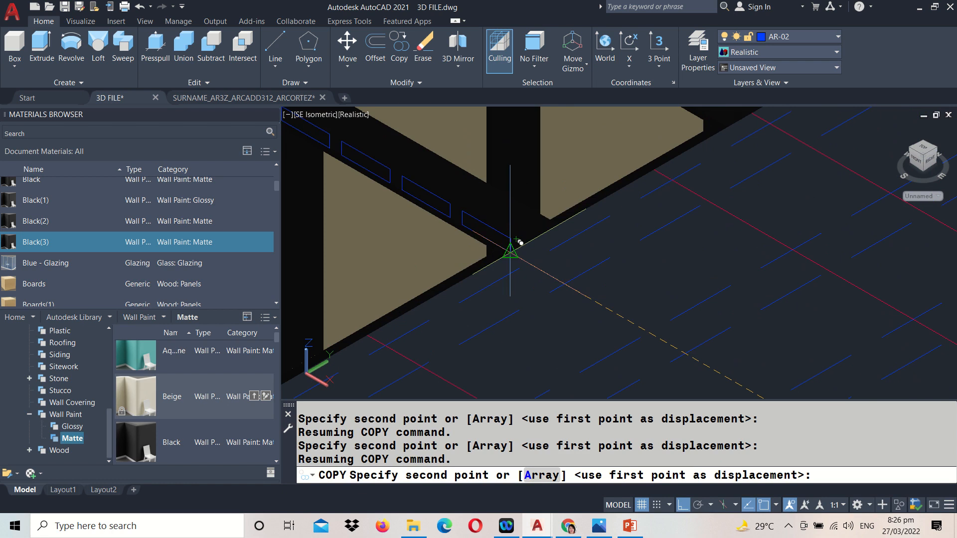
scroll(513, 240, "up", 1)
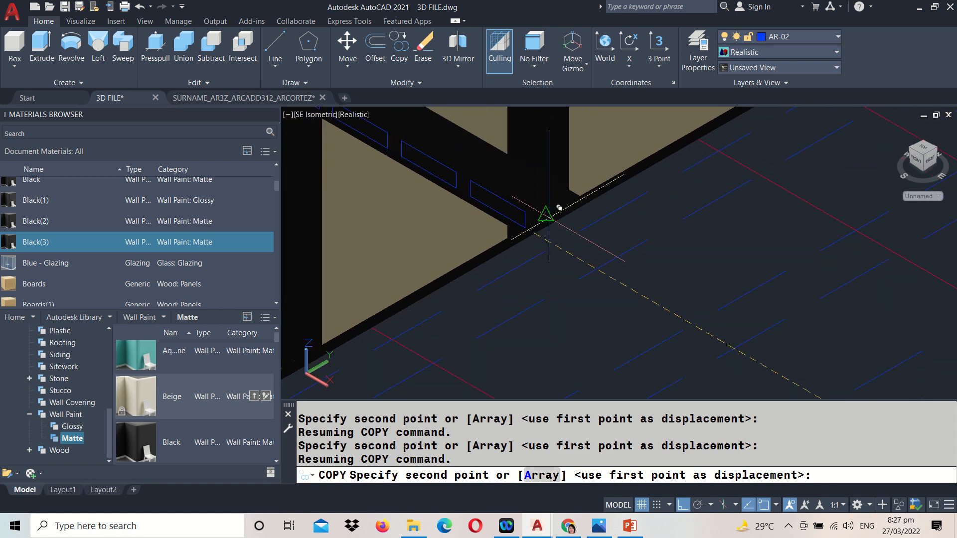
scroll(547, 277, "up", 3)
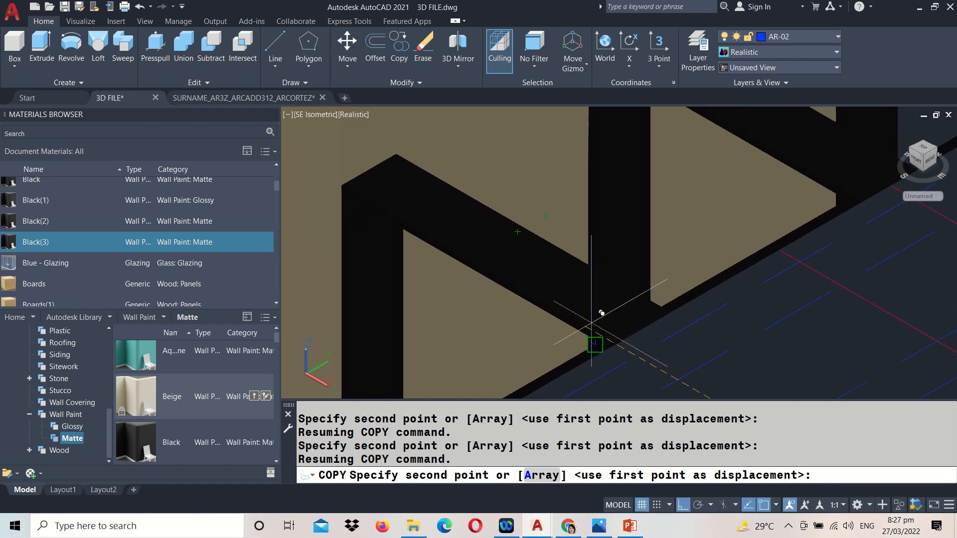
key("Escape")
- Copy the four seat slat profiles from the section, using the wall's lower outer corner as base point, onto the matching corner of the 3D wall panel
scroll(534, 256, "down", 5)
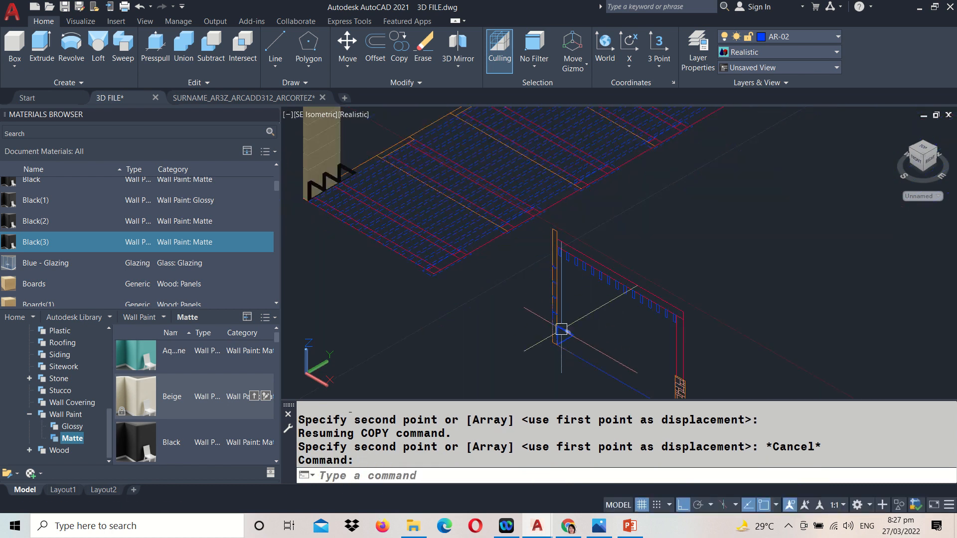
scroll(563, 332, "up", 3)
type("CO")
key("Return")
scroll(580, 338, "up", 2)
left_click(544, 279)
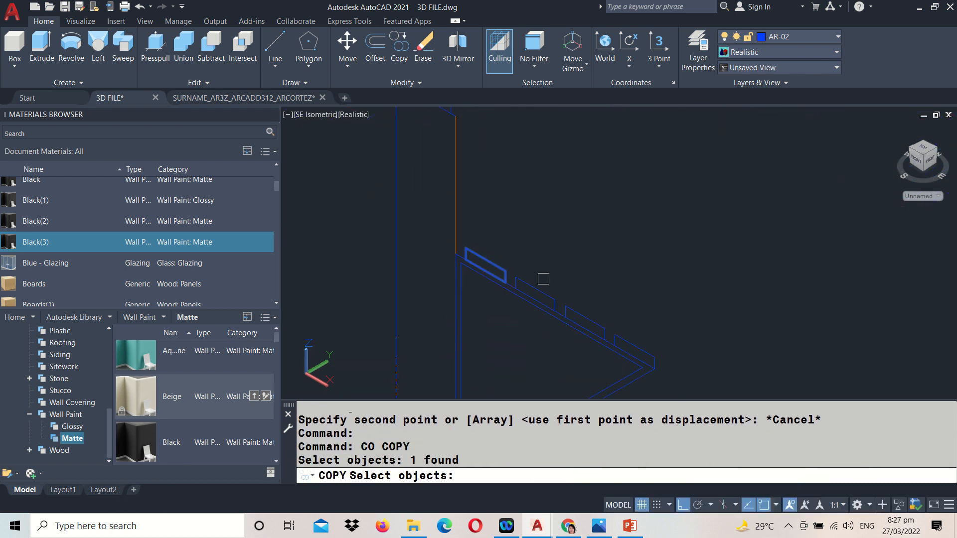
left_click(545, 288)
left_click(571, 314)
left_click(637, 335)
left_click(628, 343)
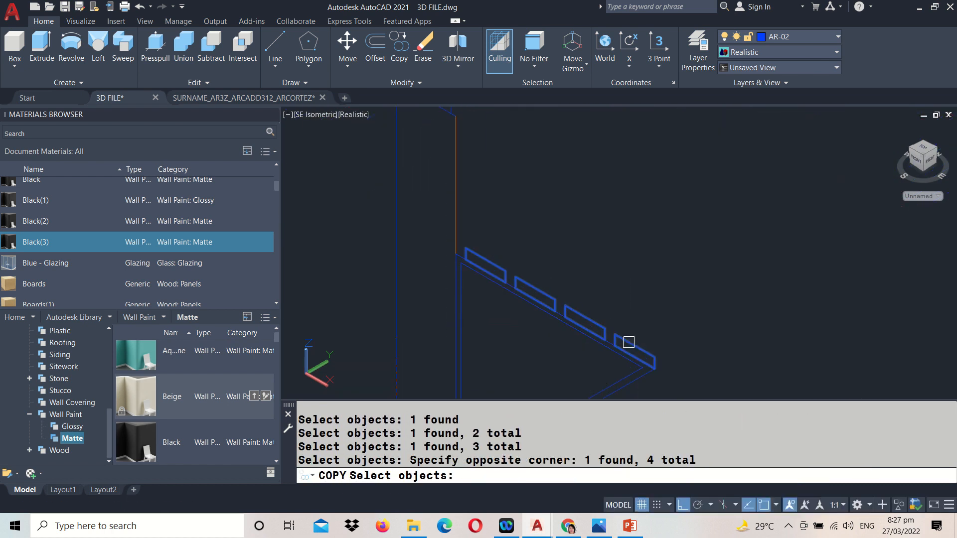
scroll(592, 343, "down", 4)
key("Return")
middle_click_drag(507, 368, 502, 279)
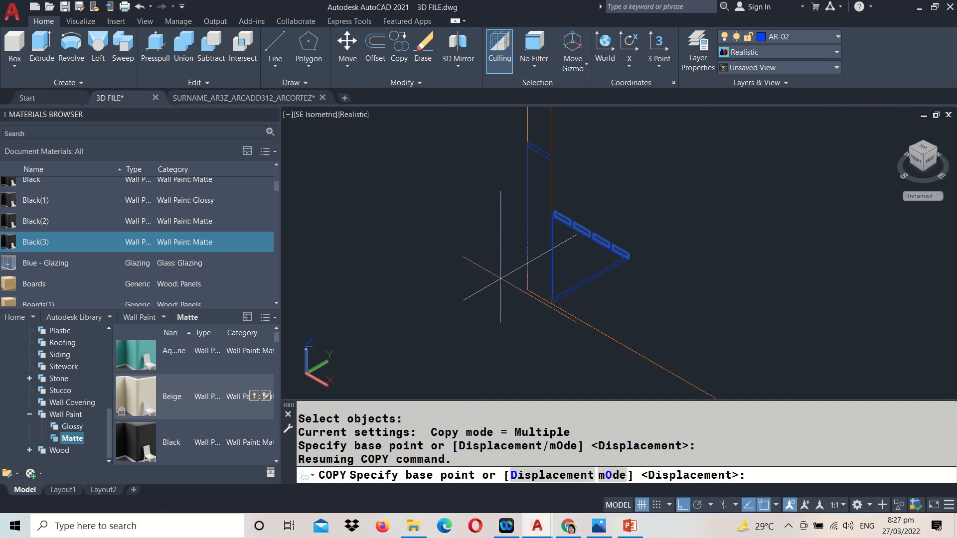
scroll(527, 292, "up", 4)
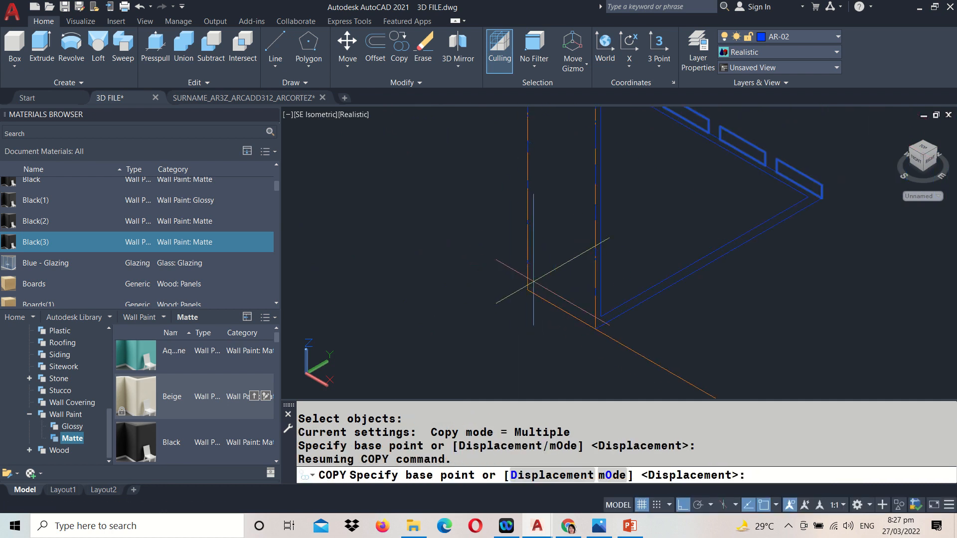
left_click(527, 290)
scroll(527, 290, "down", 4)
scroll(514, 299, "up", 5)
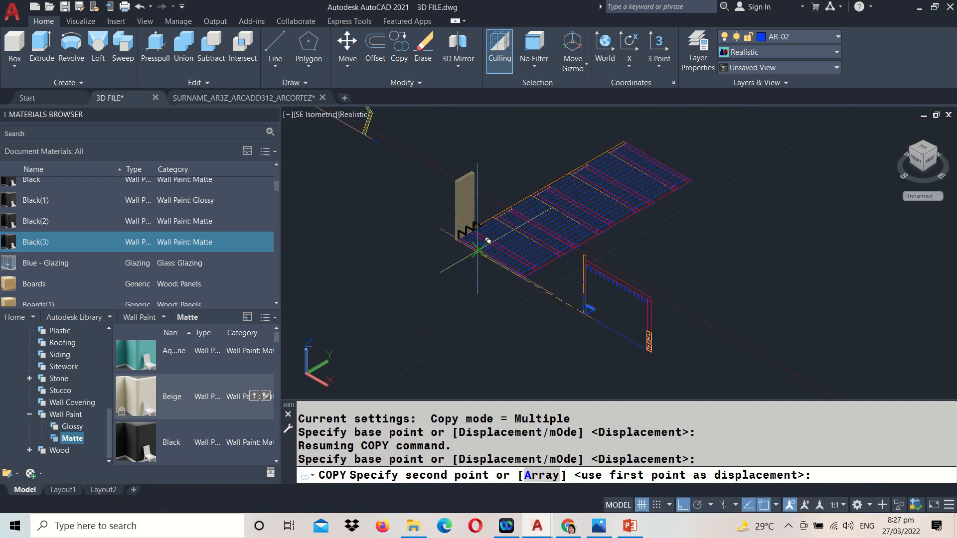
scroll(408, 209, "up", 4)
left_click(427, 257)
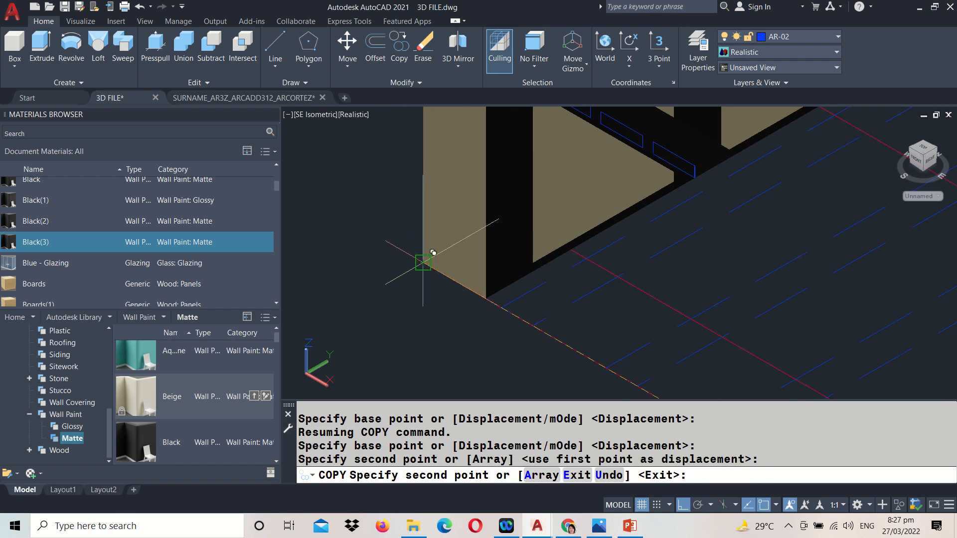
scroll(439, 260, "up", 2)
key("Return")
- Extrude the four copied slat profiles across the triangular frames to the far end of the wall panel
scroll(474, 171, "up", 3)
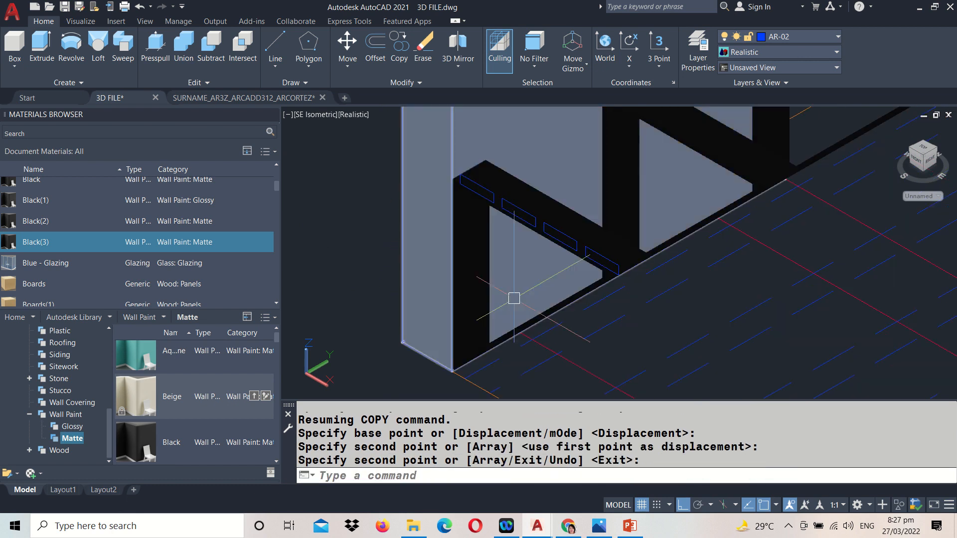
type("EXT")
key("Return")
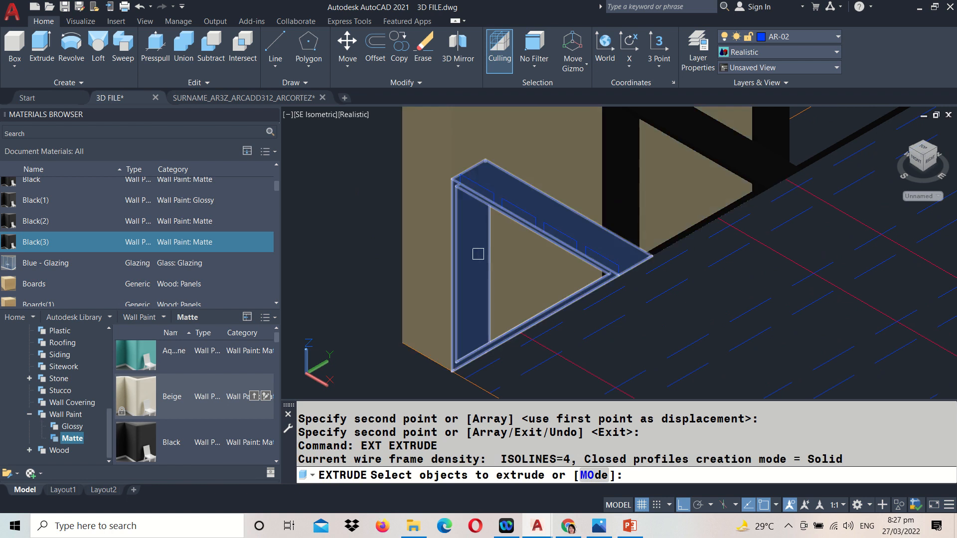
left_click(486, 195)
left_click(513, 204)
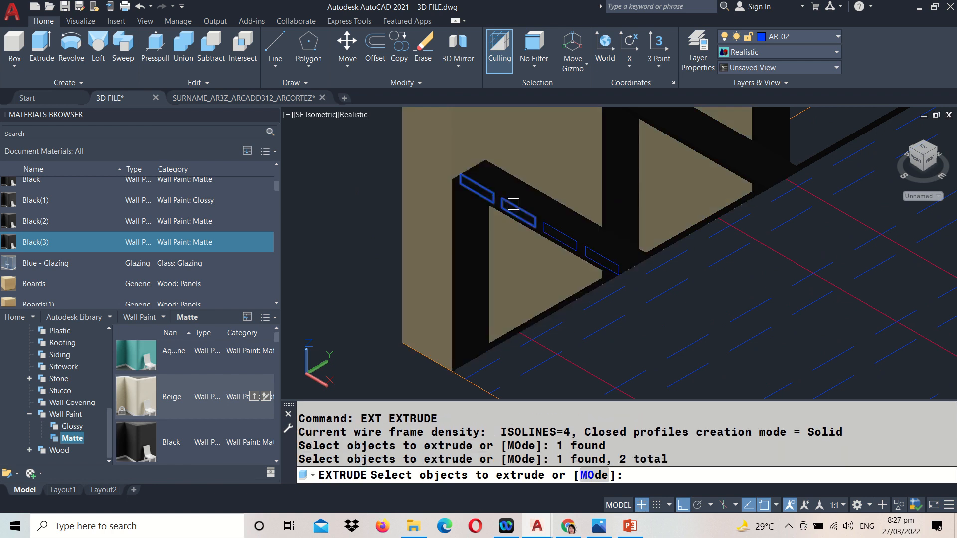
left_click(560, 234)
left_click(593, 255)
key("Return")
scroll(599, 247, "up", 3)
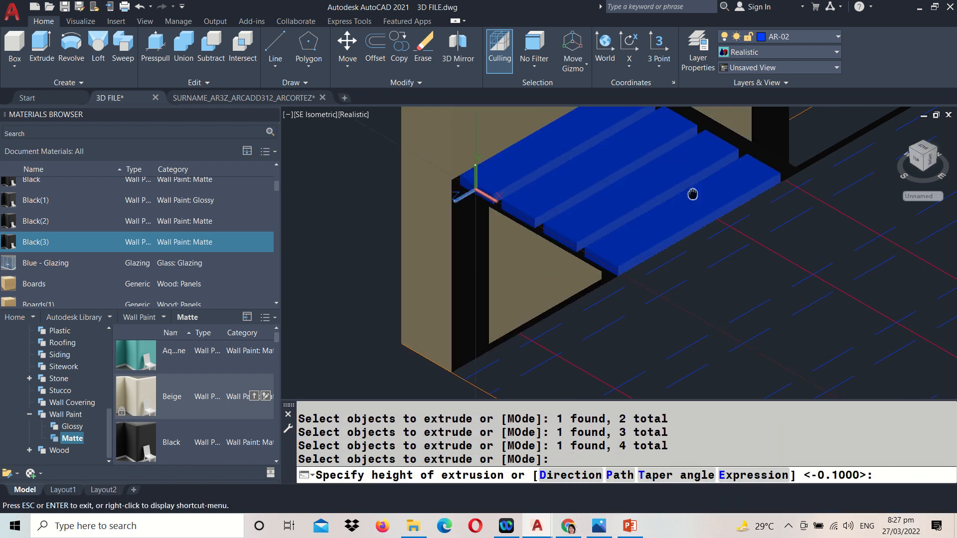
middle_click_drag(690, 194, 475, 359)
scroll(623, 224, "up", 2)
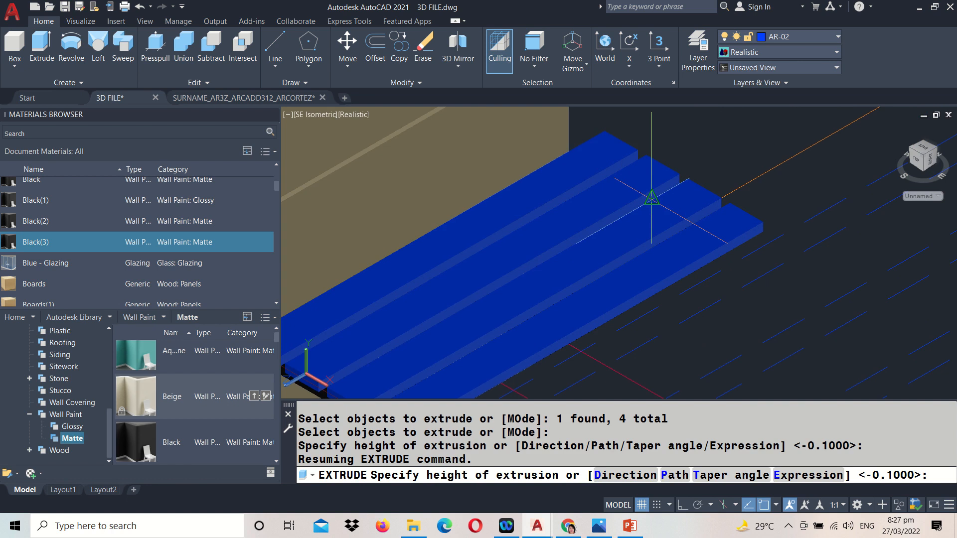
key("Return")
scroll(668, 207, "down", 4)
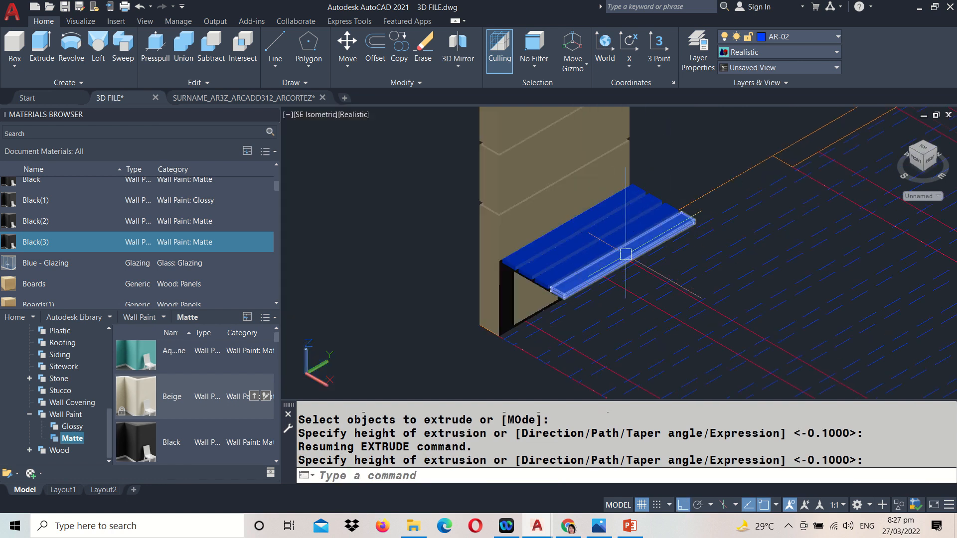
- Apply the Paneling - Yellow-Brown material from the Wood Panels library to all four seat slats
scroll(230, 225, "down", 1)
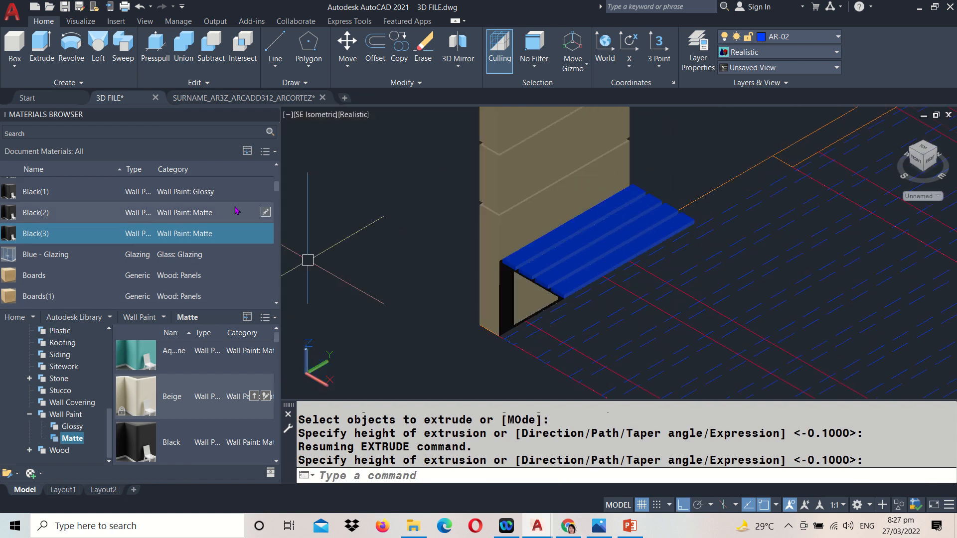
scroll(239, 272, "down", 3)
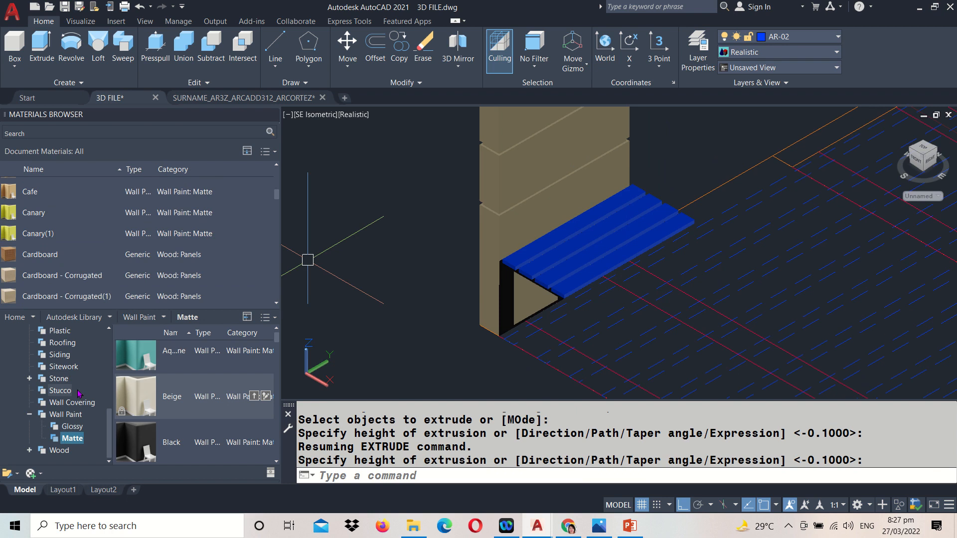
left_click(29, 451)
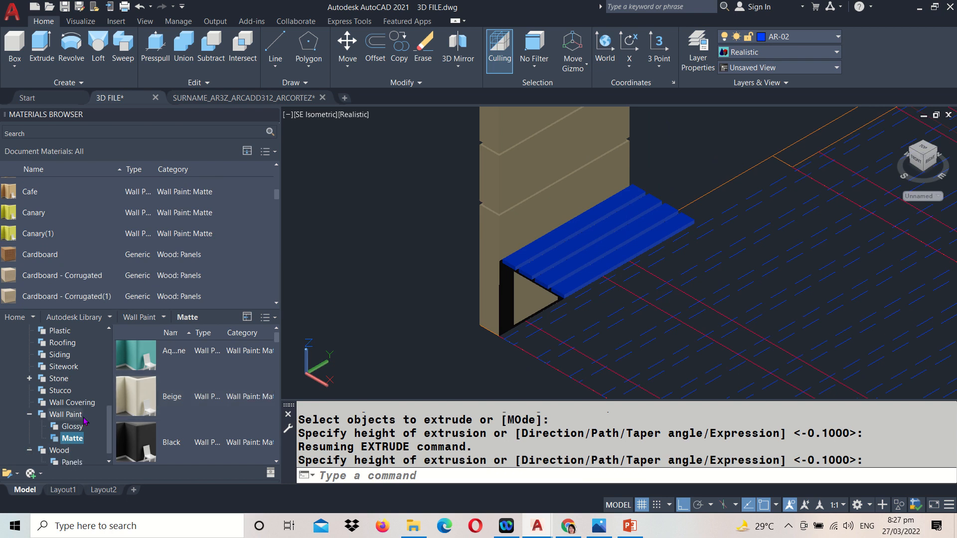
left_click(73, 450)
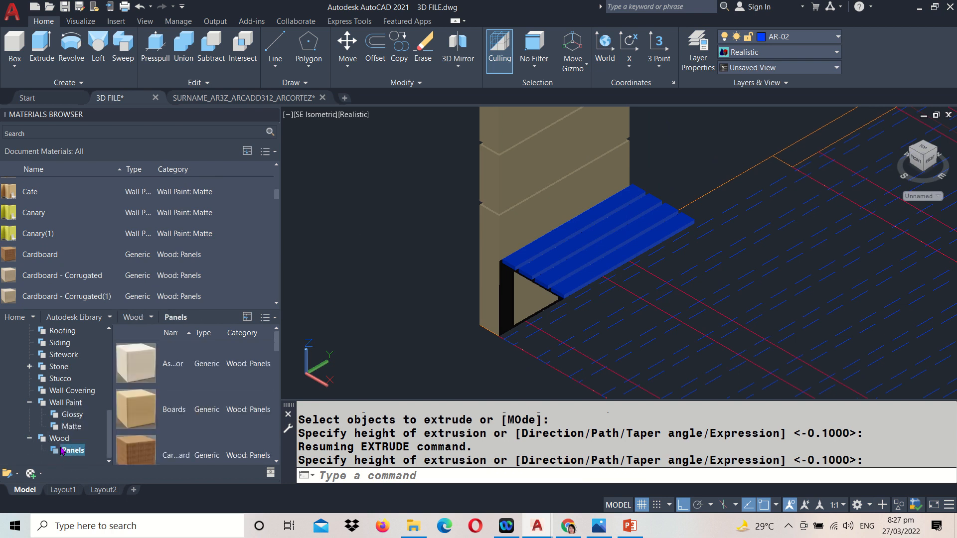
left_click(557, 241)
left_click(570, 250)
left_click(577, 279)
left_click(551, 265)
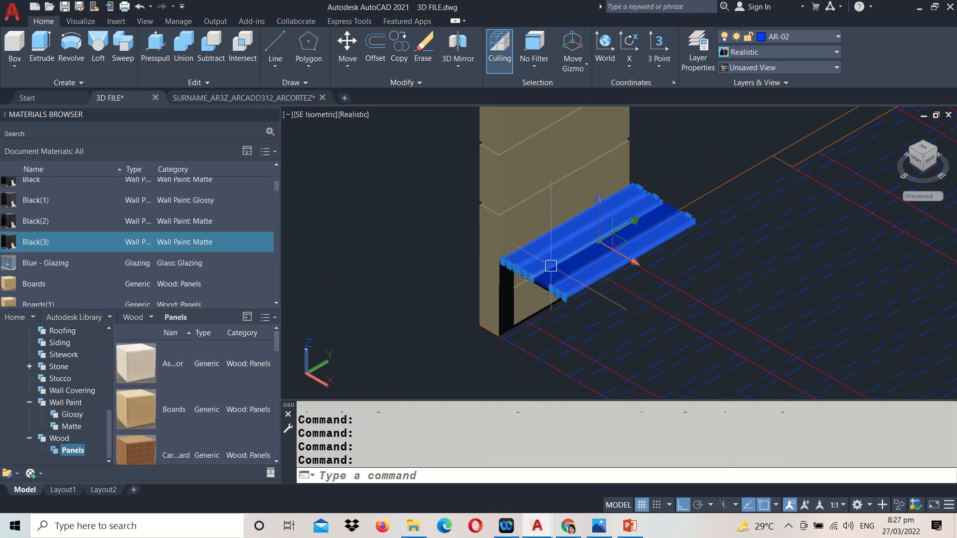
scroll(201, 375, "down", 3)
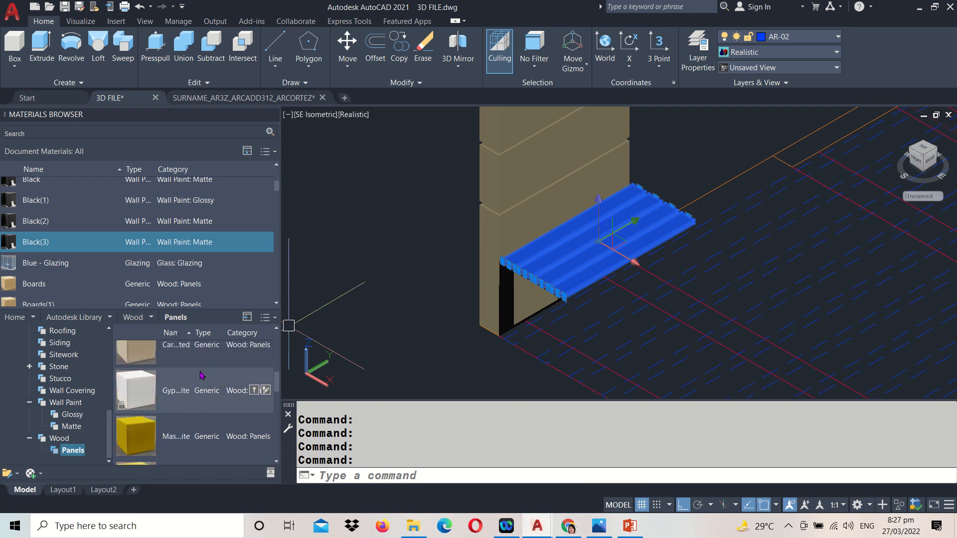
scroll(201, 375, "down", 3)
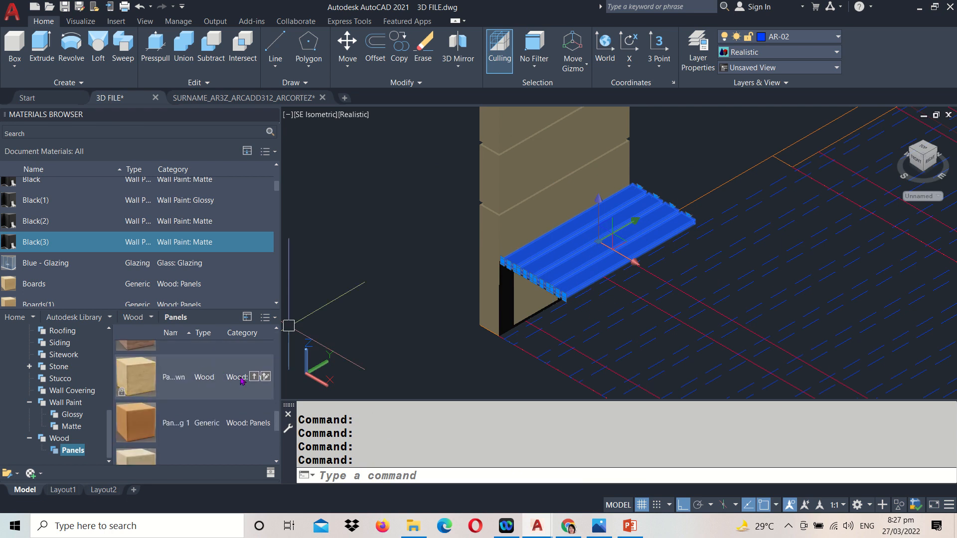
left_click(255, 378)
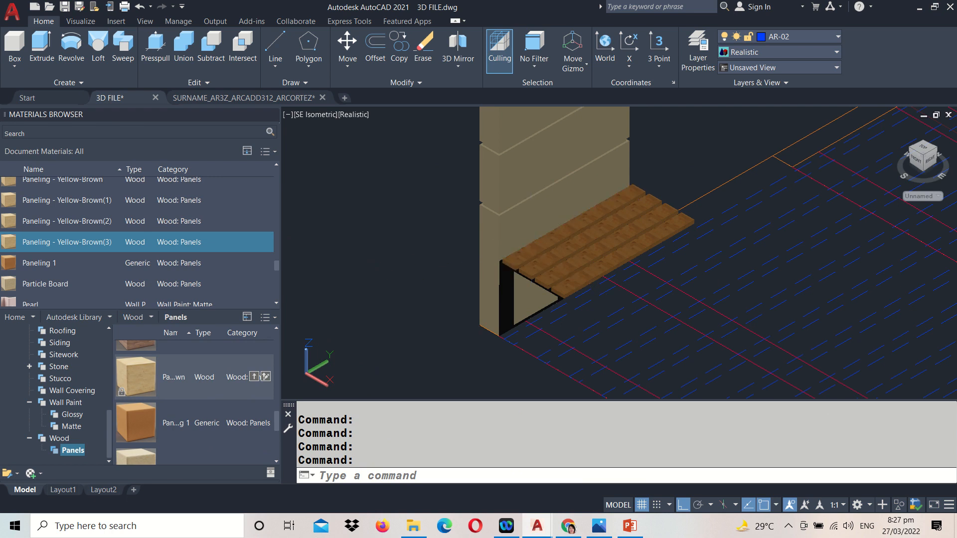
left_click(522, 265)
left_click(535, 273)
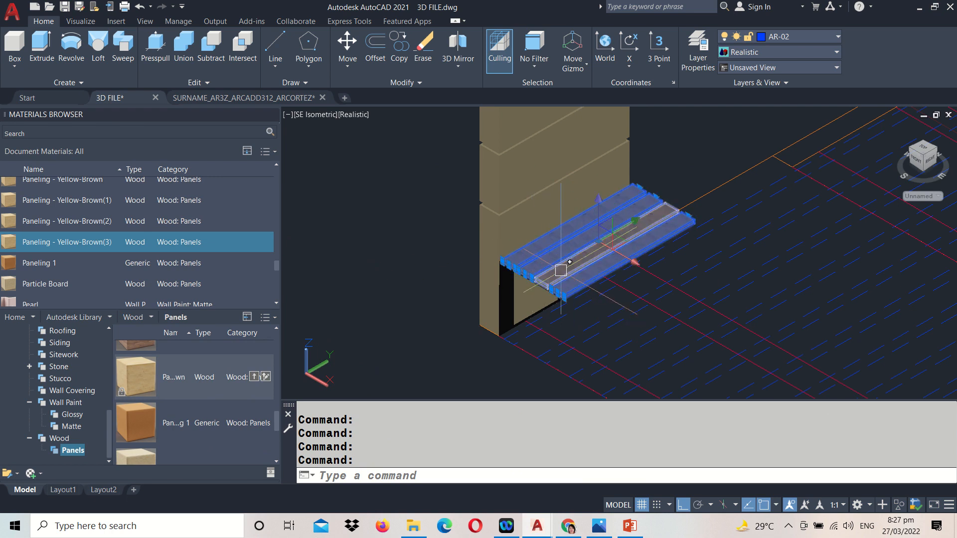
left_click(548, 280)
scroll(212, 416, "down", 3)
scroll(166, 430, "up", 5)
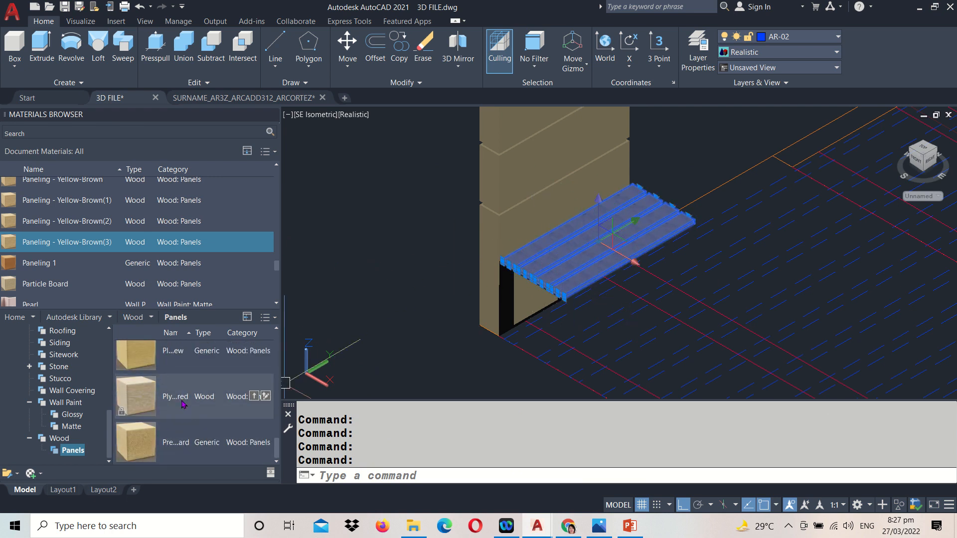
key("Escape")
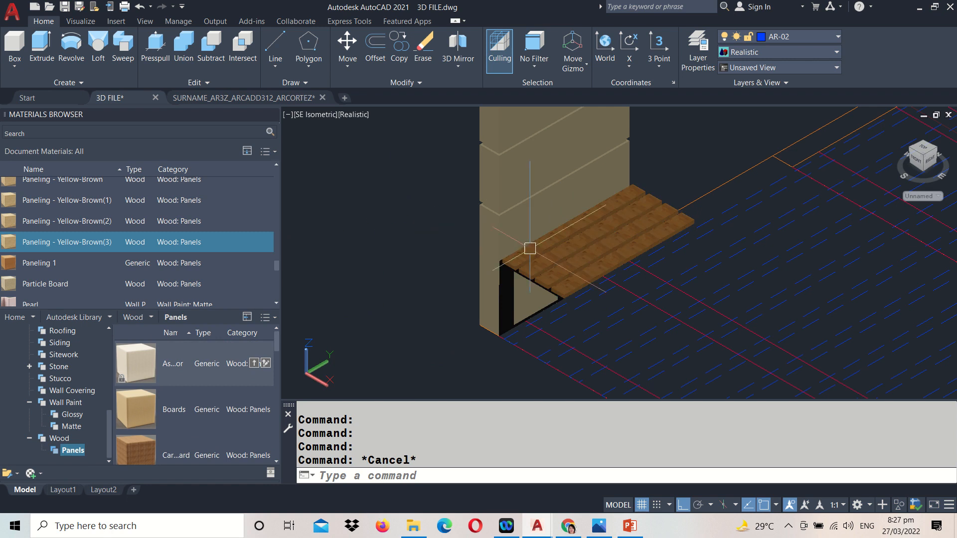
type("3")
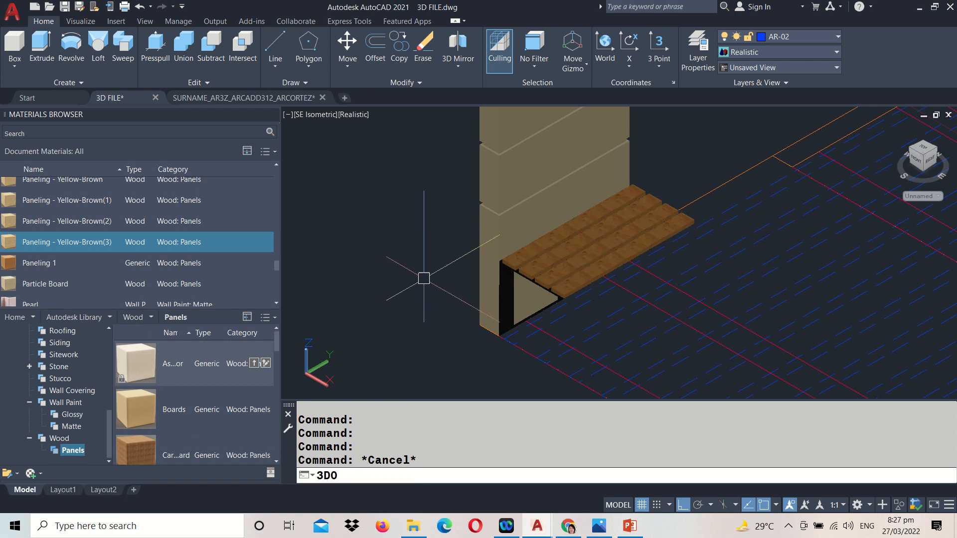
type("DO")
key("Return")
left_click_drag(593, 272, 540, 281)
key("Escape")
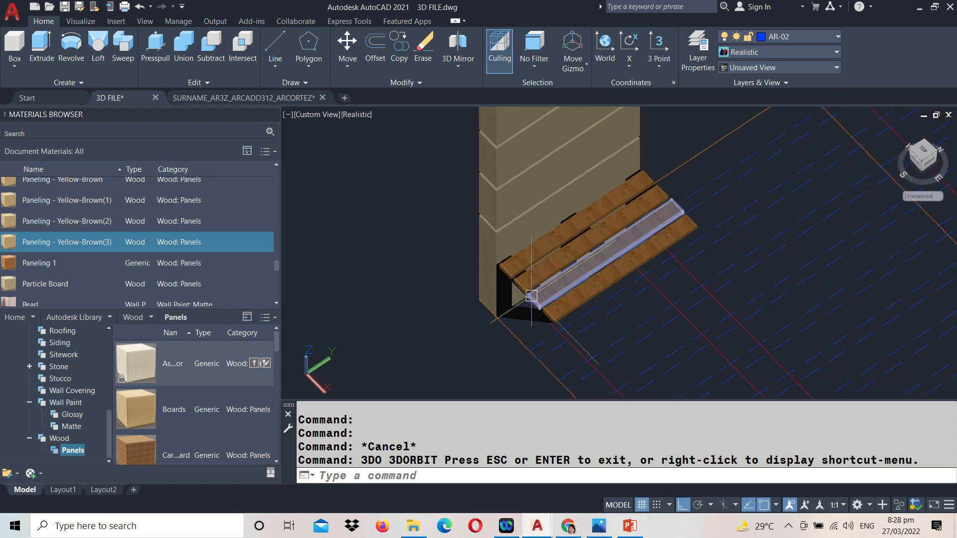
key("ctrl+z")
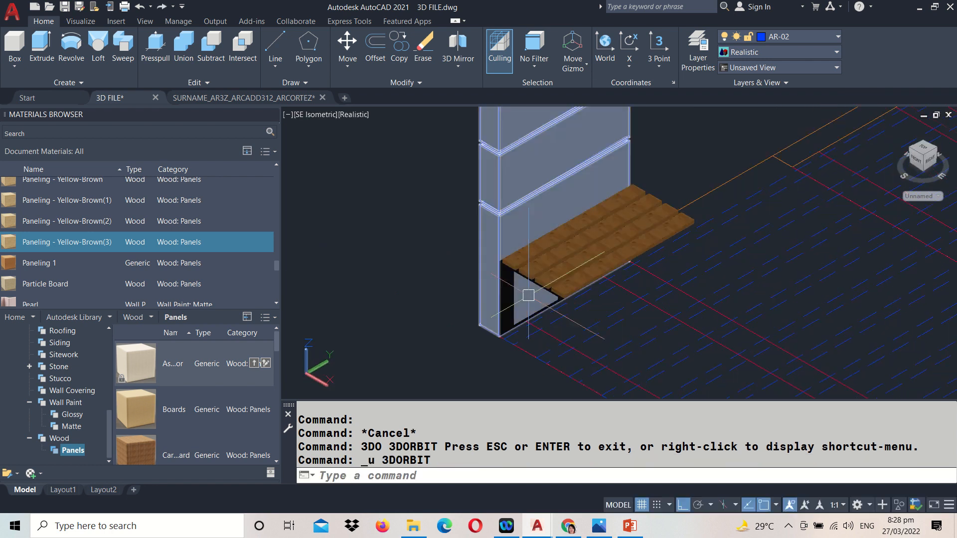
- Copy the wall panel, triangular bracket and four seat slats from the wall's lower outer corner to the next bay's matching corner in the plan
scroll(559, 196, "down", 5)
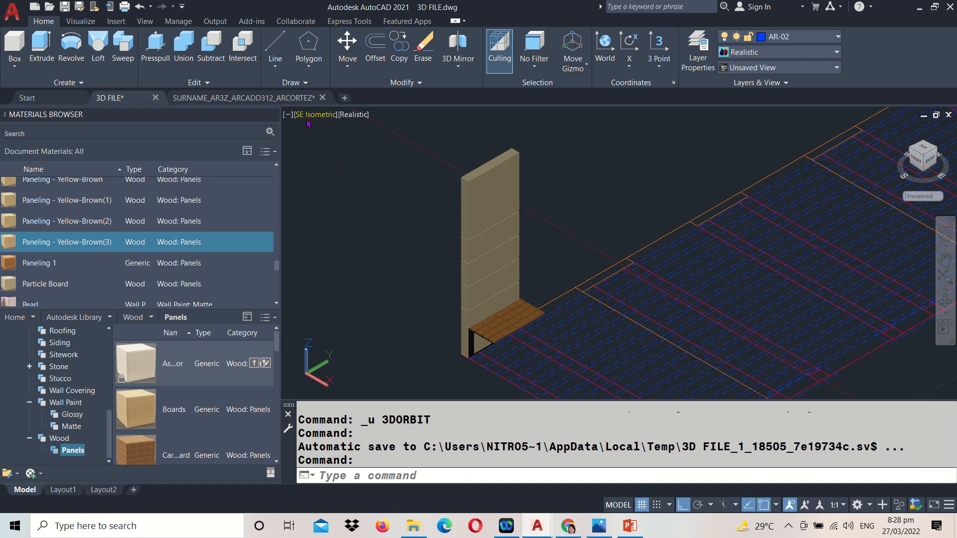
type("co")
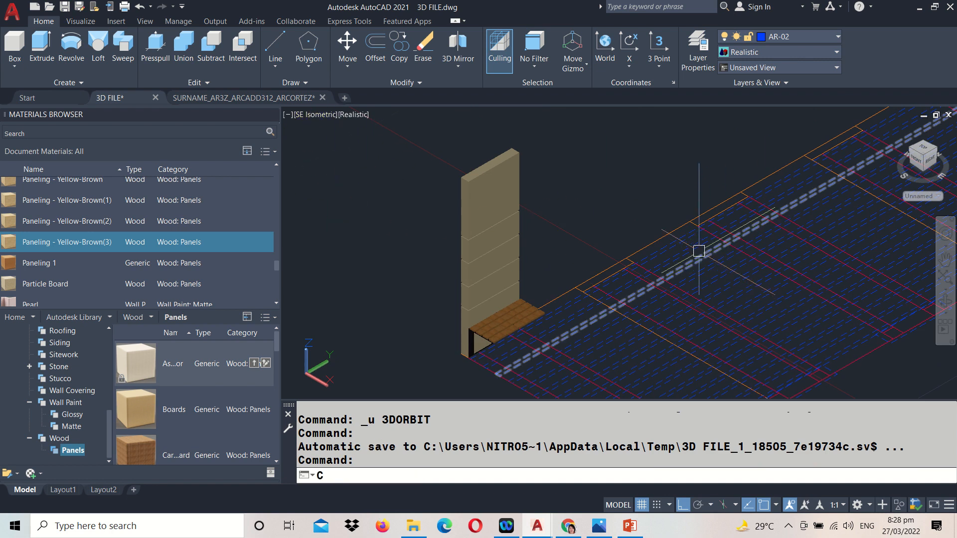
key("Return")
left_click(527, 211)
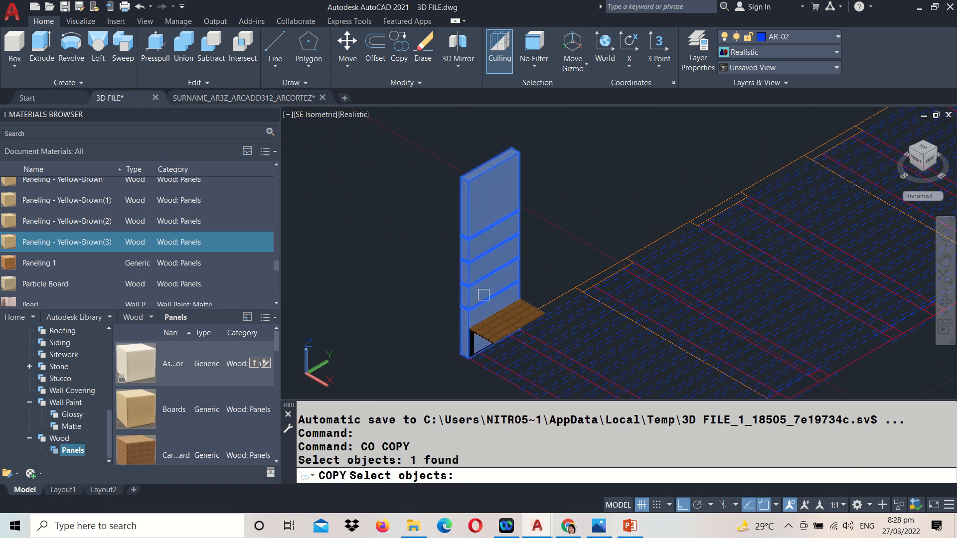
scroll(476, 371, "up", 5)
left_click(476, 300)
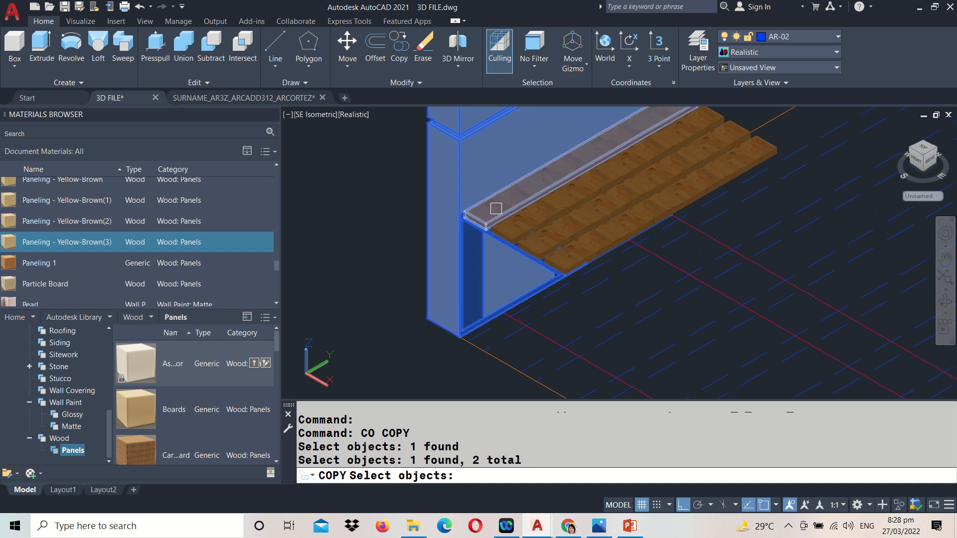
left_click(498, 207)
left_click(537, 216)
left_click(564, 229)
left_click(565, 272)
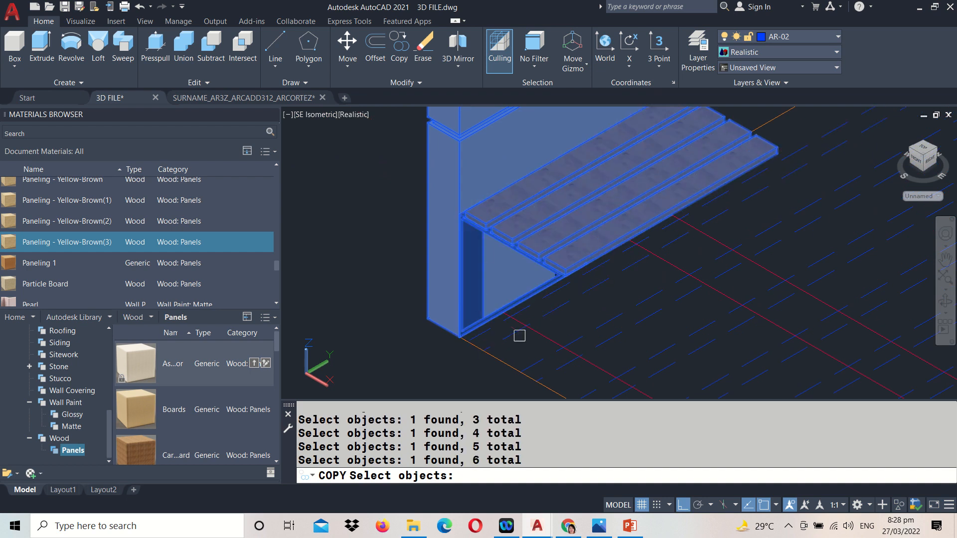
scroll(512, 334, "down", 4)
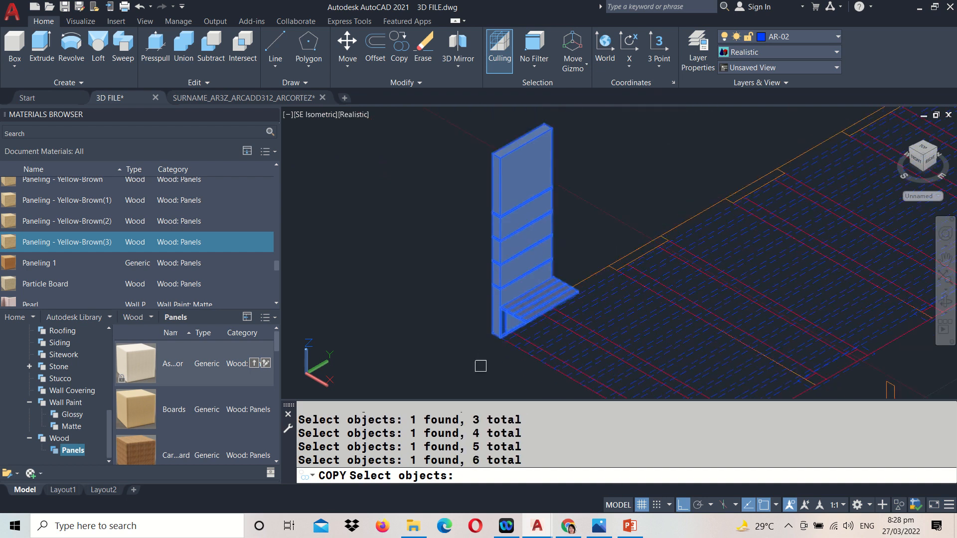
key("Return")
scroll(481, 364, "up", 3)
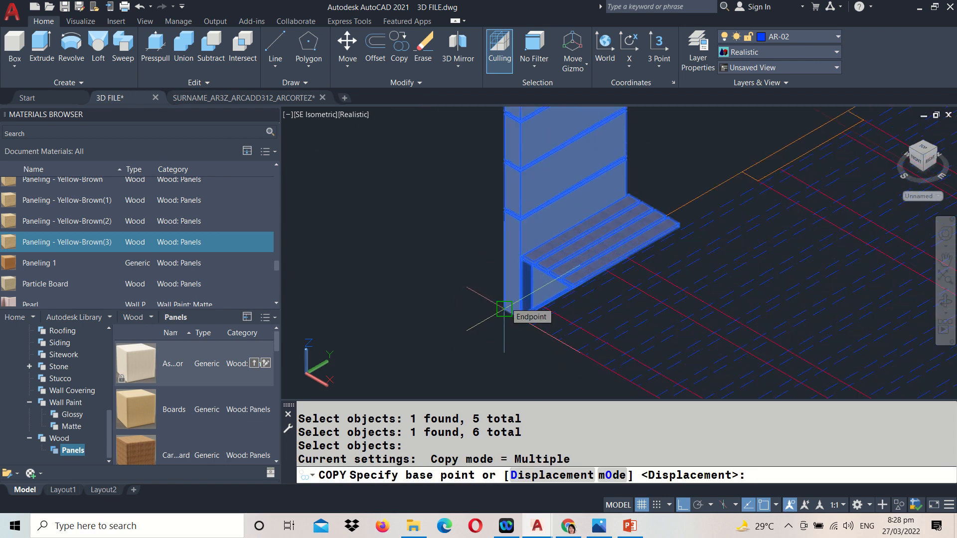
left_click(504, 309)
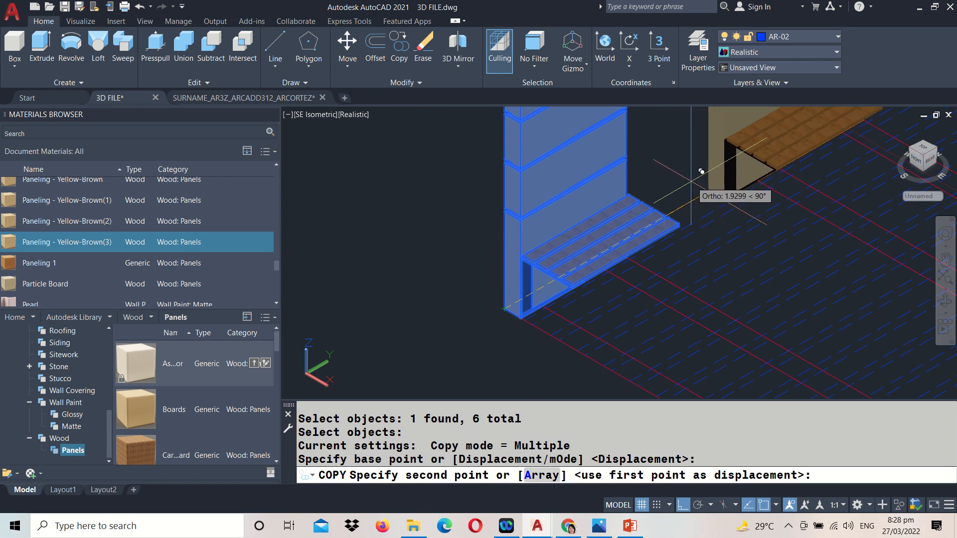
middle_click_drag(705, 193, 595, 254)
scroll(618, 252, "up", 3)
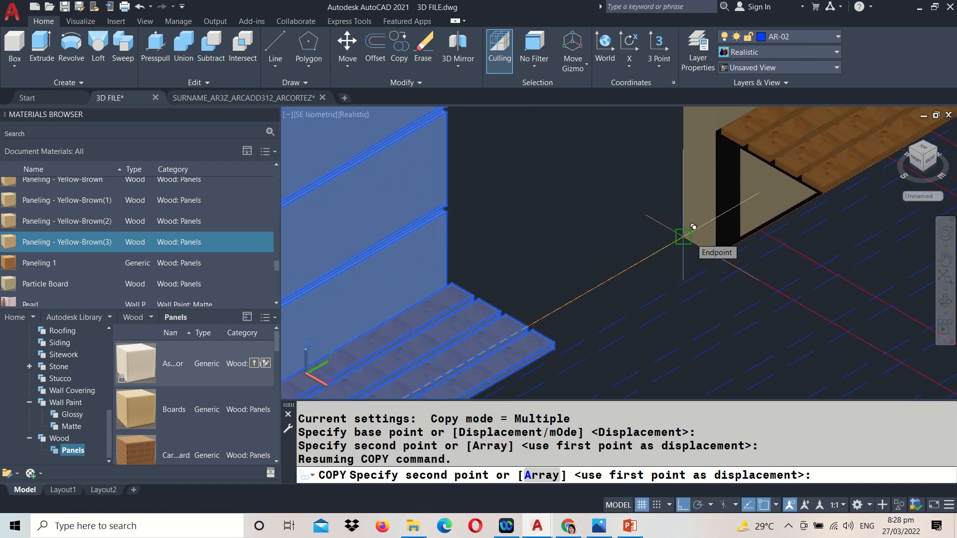
left_click(683, 237)
- Place three more copies of the wall and seat assembly at the wall corners of the remaining bays along the plan edge
scroll(683, 236, "down", 3)
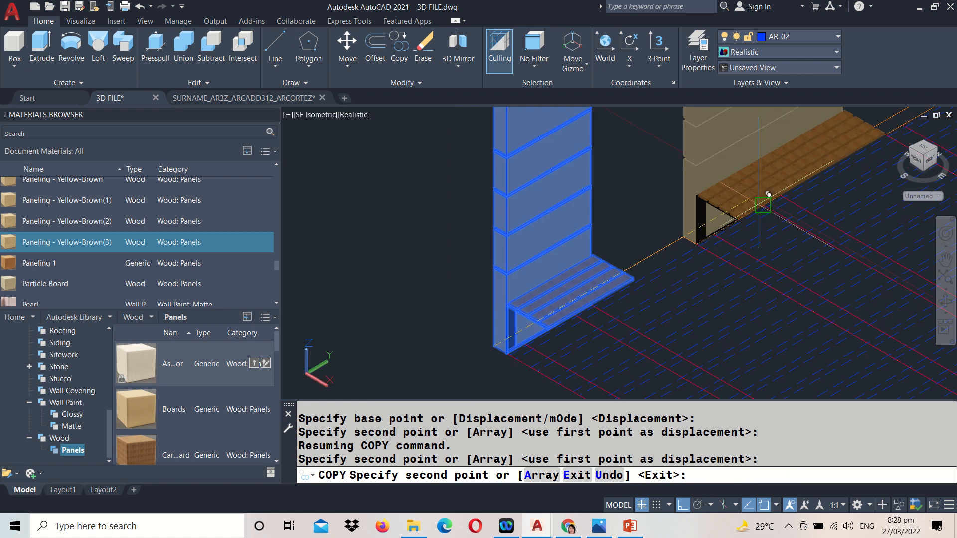
middle_click_drag(883, 279, 674, 290)
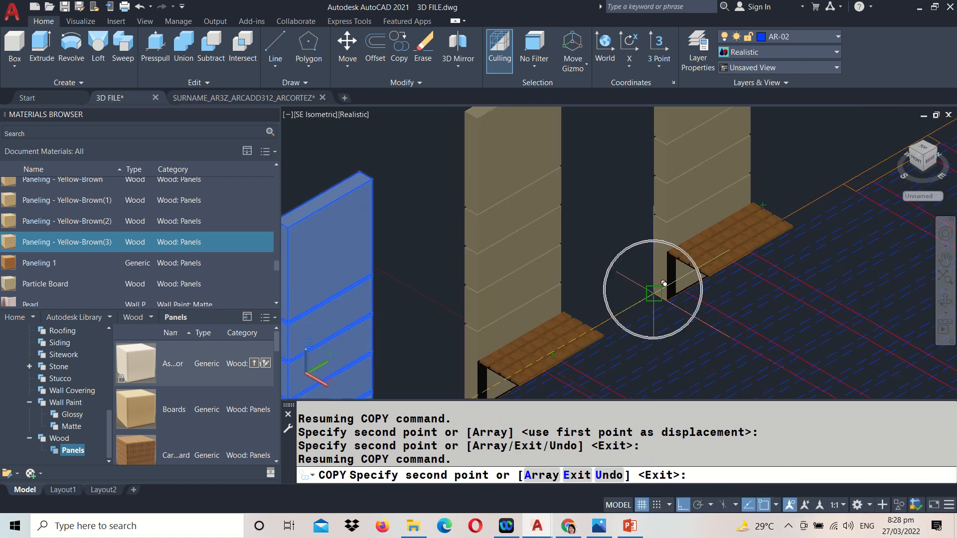
middle_click_drag(584, 328, 665, 338)
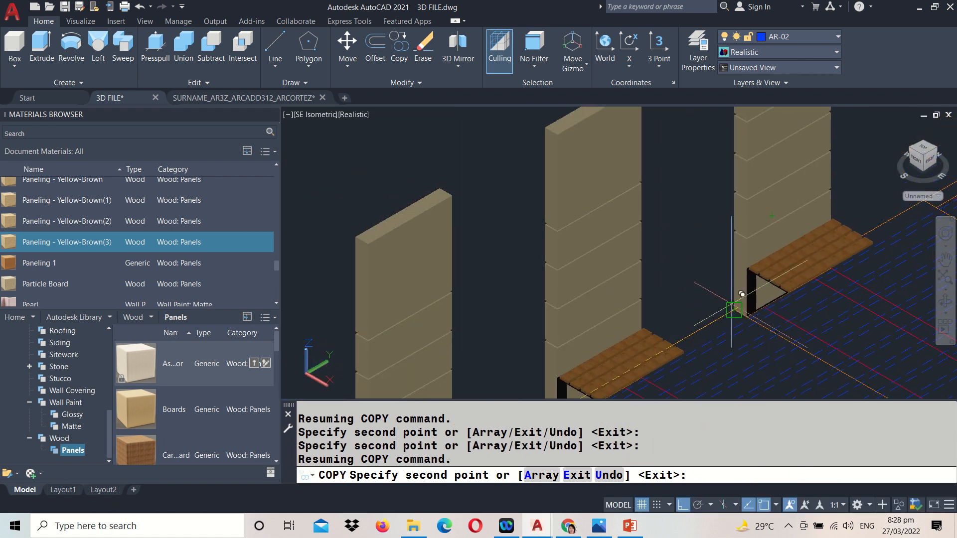
middle_click_drag(777, 260, 632, 334)
left_click(633, 334)
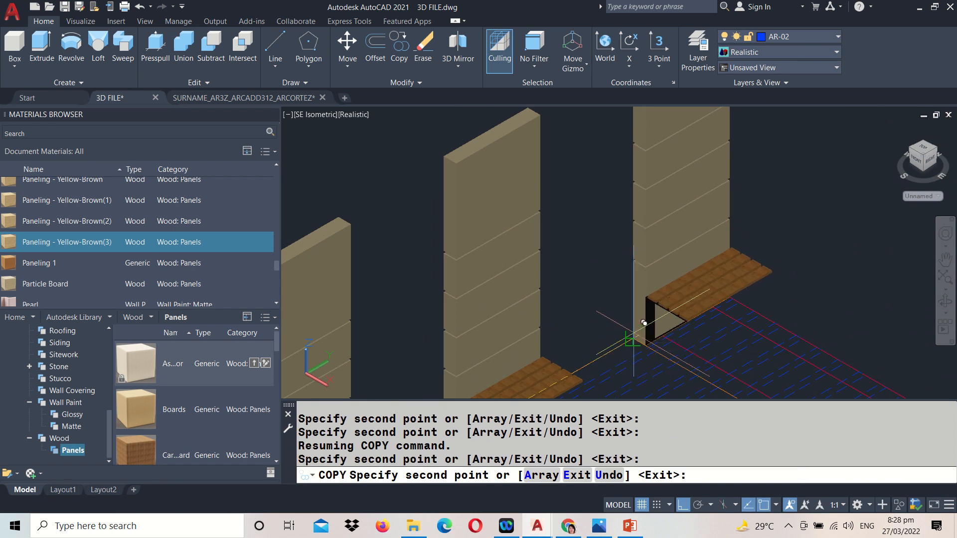
key("Return")
scroll(596, 258, "down", 4)
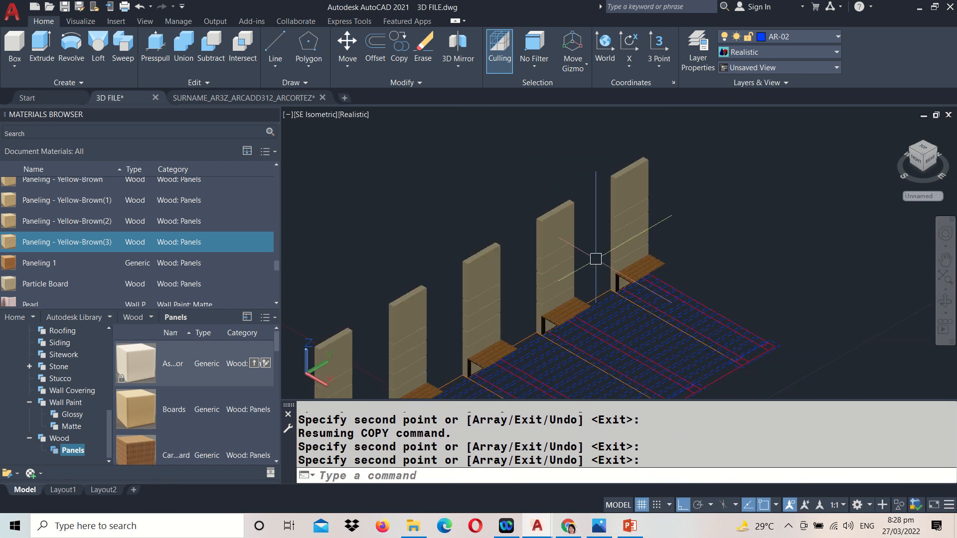
middle_click_drag(748, 304, 782, 201)
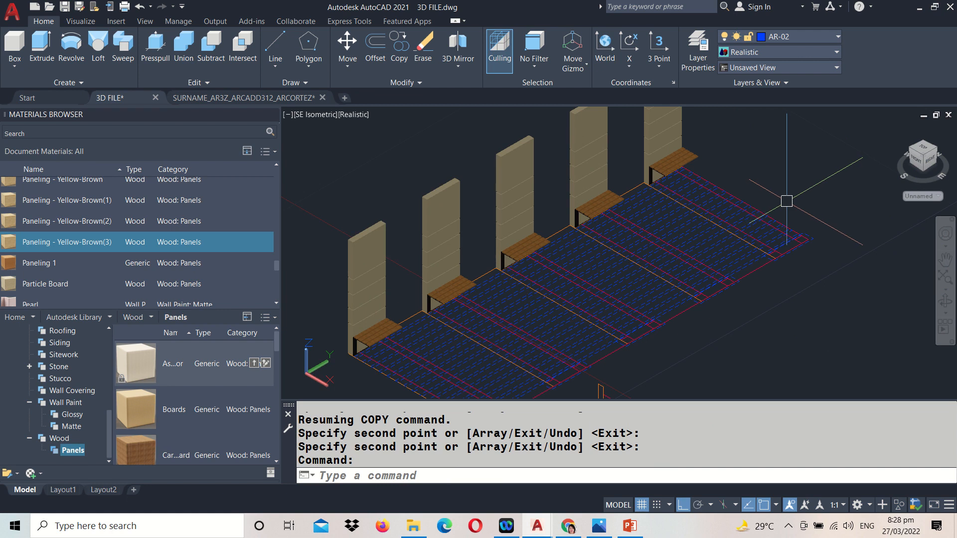
- Measure the height of the stone-patterned base below the post in the section drawing
scroll(460, 320, "down", 3)
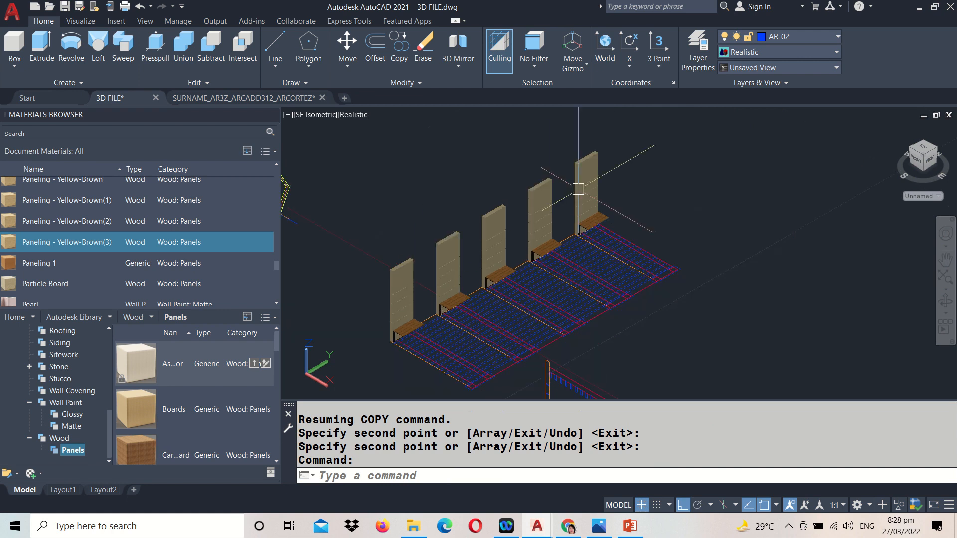
mouse_move(592, 321)
middle_mouse_down()
mouse_move(654, 290)
mouse_move(639, 212)
middle_mouse_up()
scroll(618, 344, "up", 4)
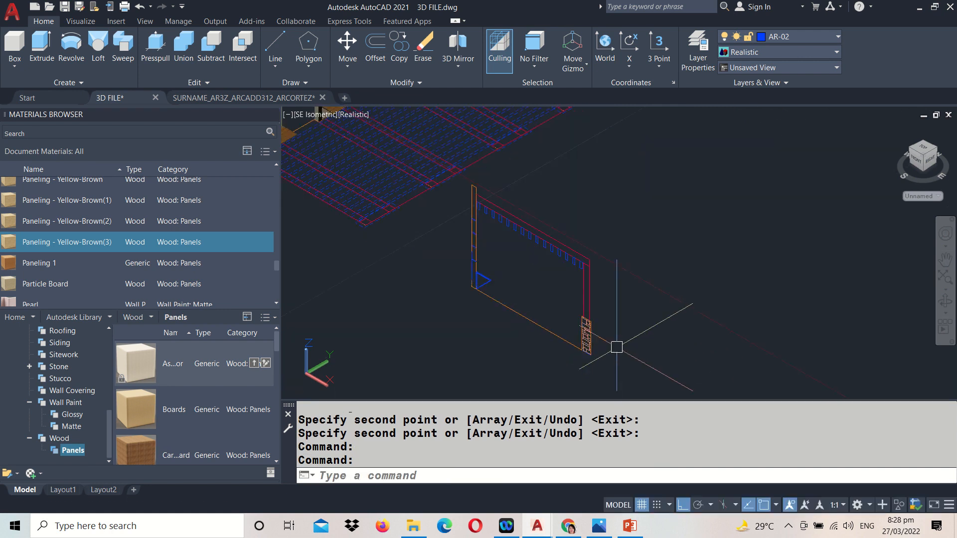
middle_click_drag(453, 299, 659, 330)
scroll(489, 215, "up", 4)
left_click(468, 180)
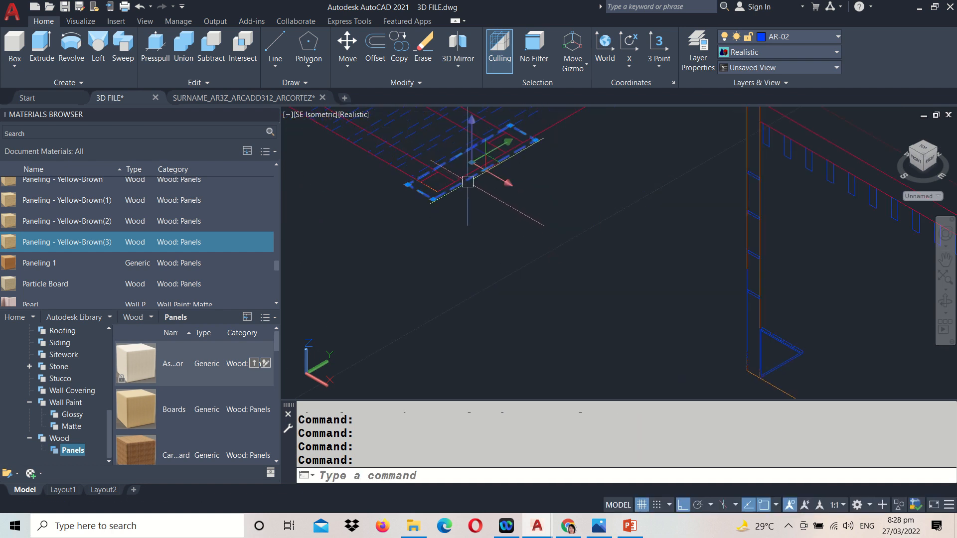
scroll(437, 221, "down", 2)
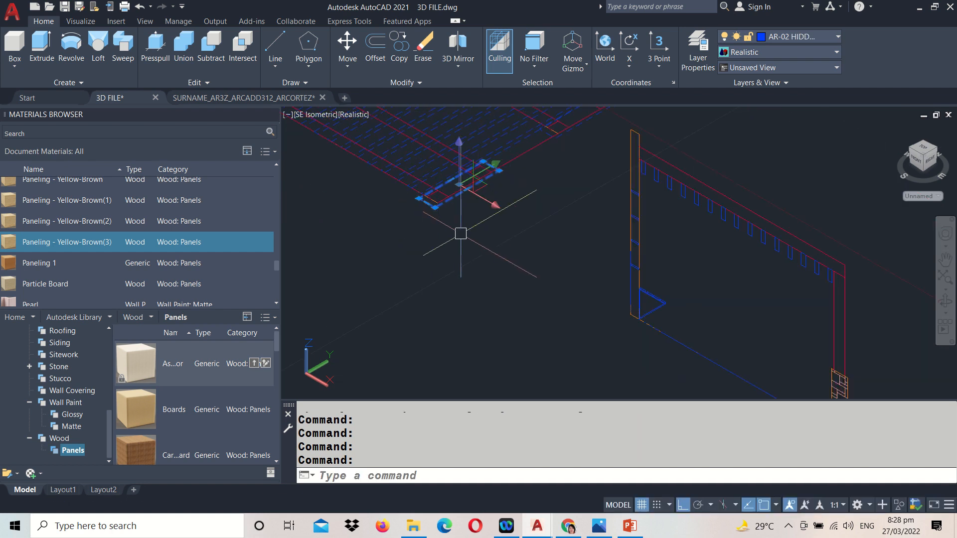
key("Escape")
type("DI")
key("Return")
middle_click_drag(560, 289, 566, 245)
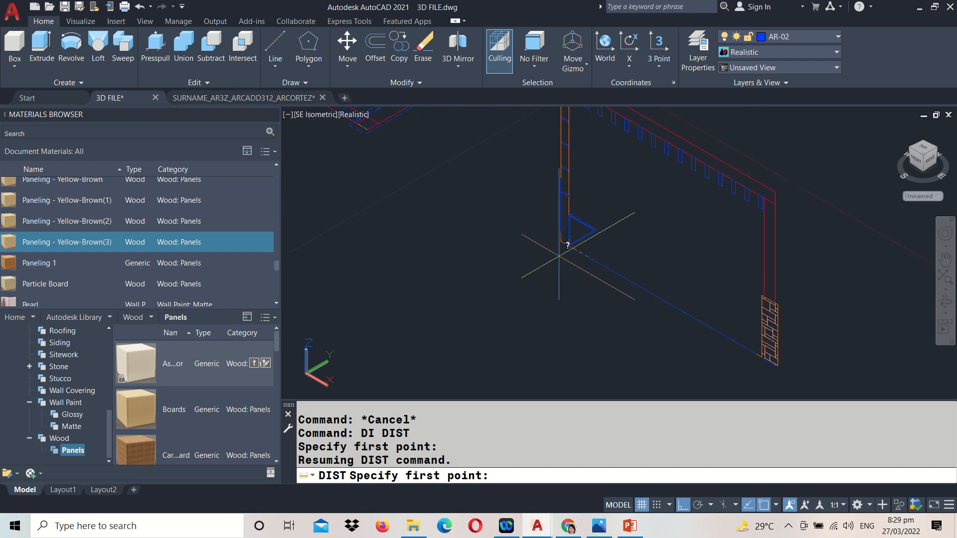
scroll(773, 306, "up", 4)
left_click(794, 260)
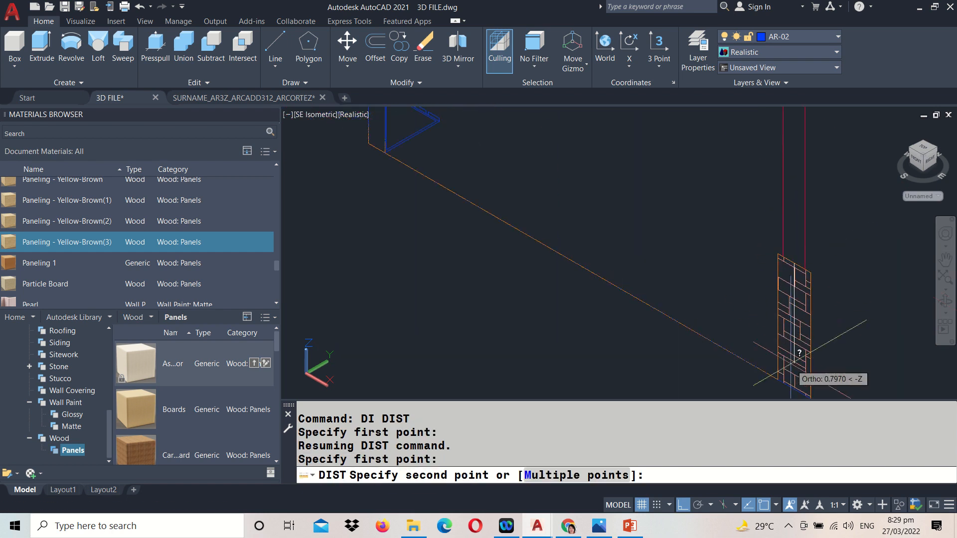
left_click(792, 390)
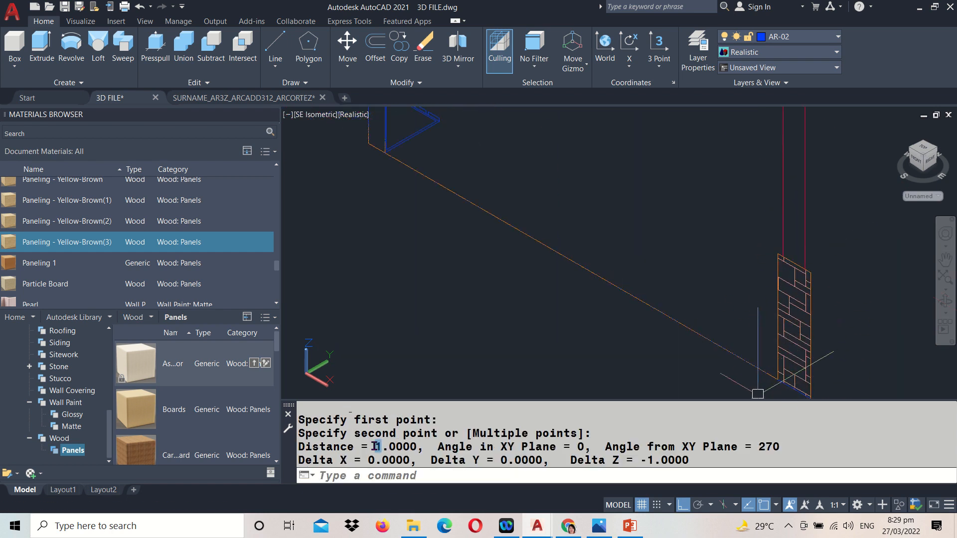
scroll(541, 214, "down", 5)
key("Escape")
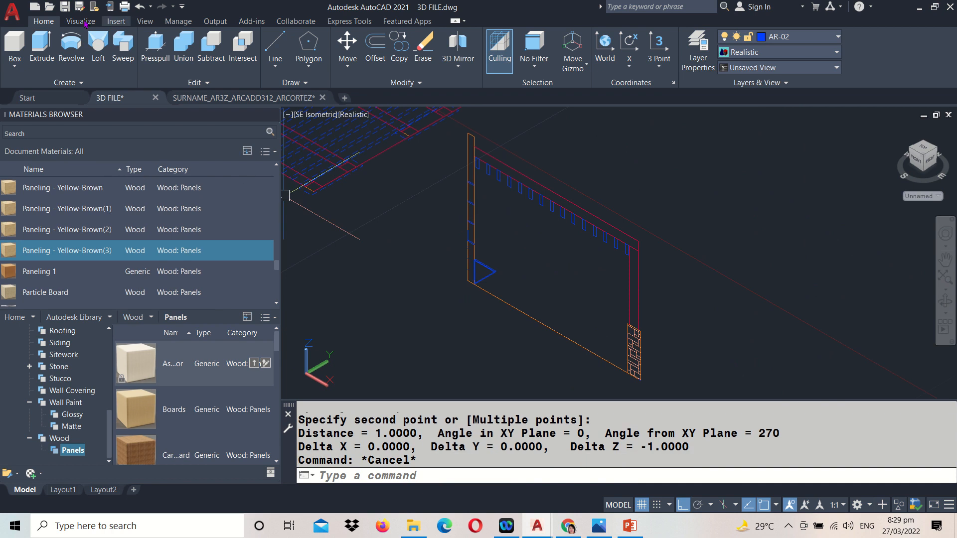
- Create a box 1 unit high on the dashed rectangular base outline around the first pair of posts in the plan, opposite the first wall
left_click(18, 38)
middle_click_drag(322, 212, 440, 247)
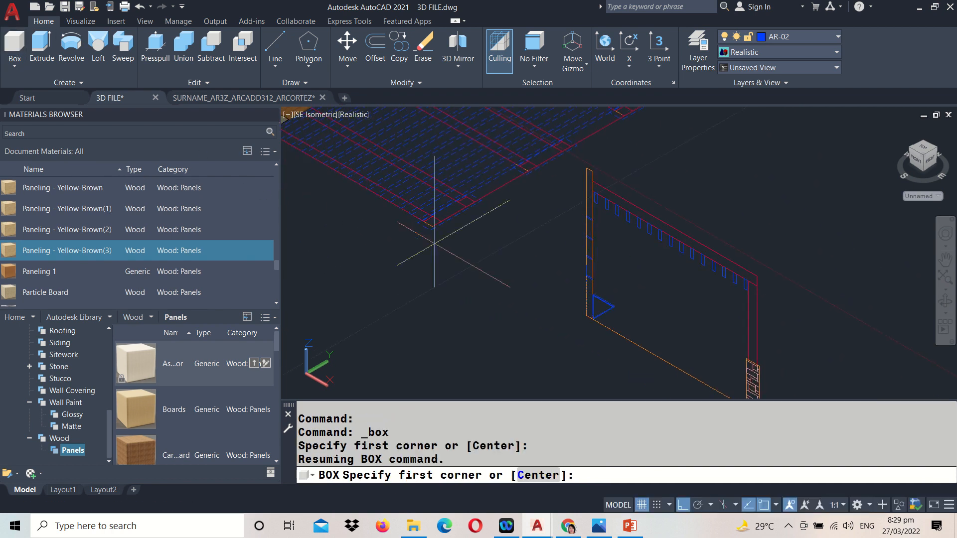
scroll(412, 229, "up", 5)
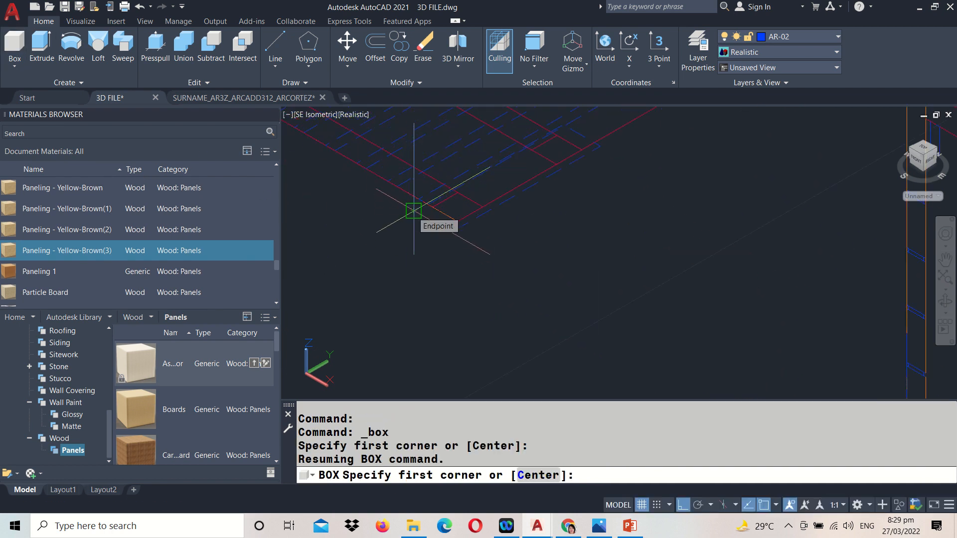
left_click(413, 210)
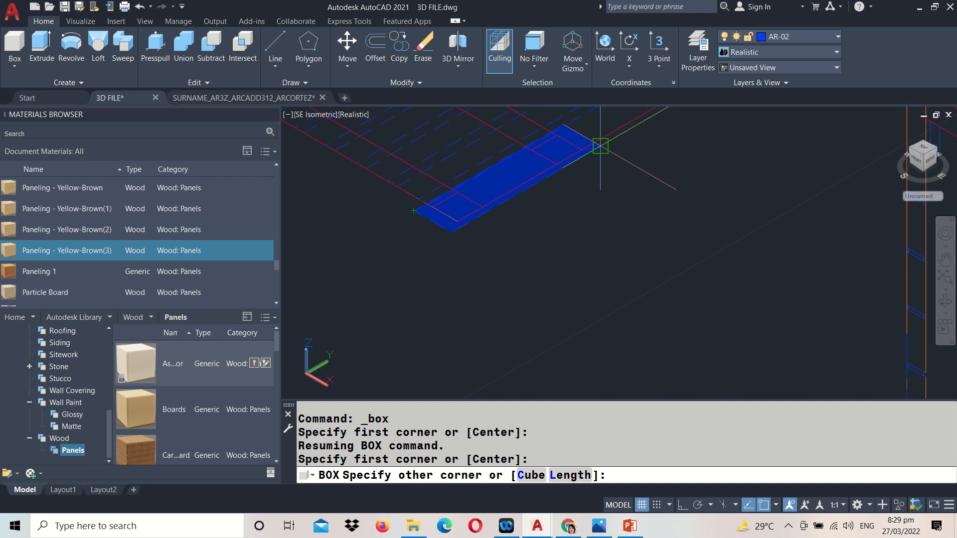
left_click(601, 146)
middle_click_drag(600, 144, 570, 285)
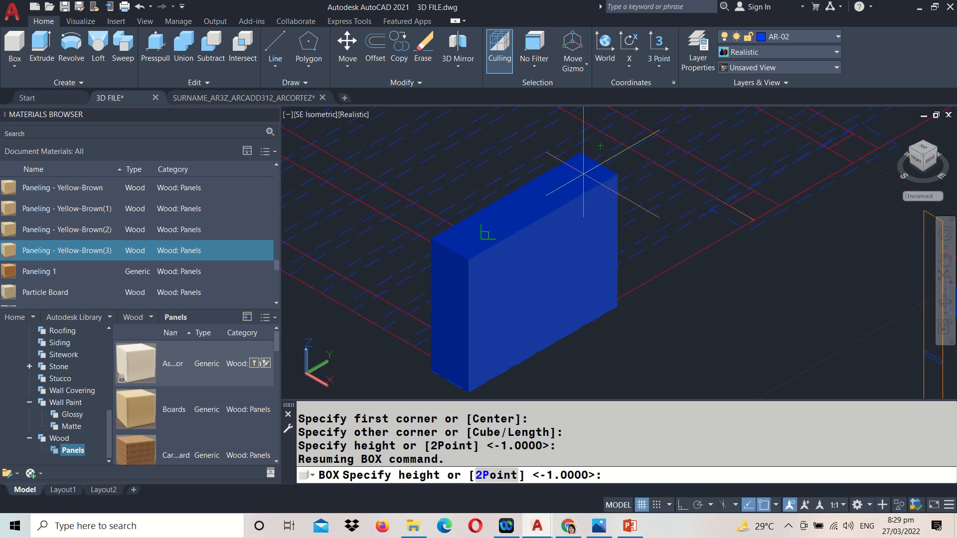
key("Return")
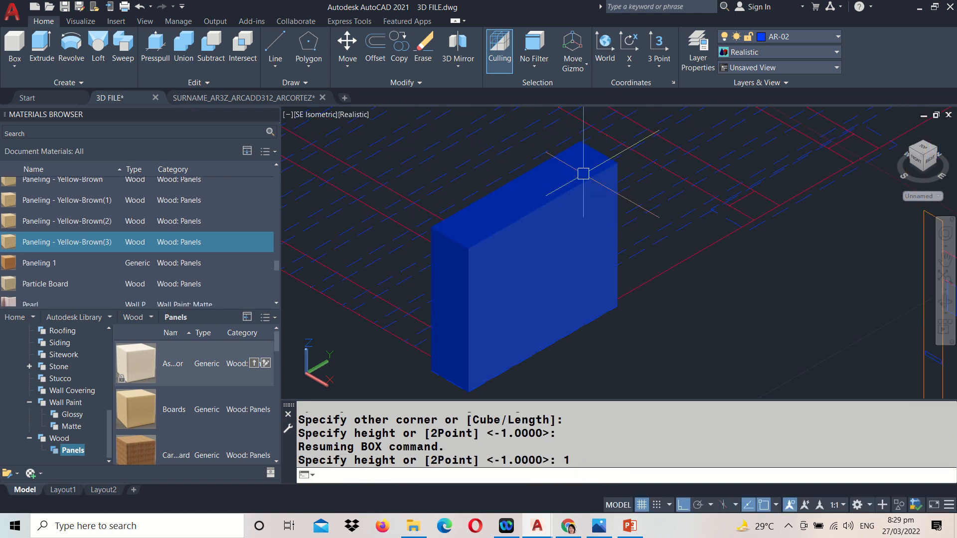
scroll(584, 173, "down", 3)
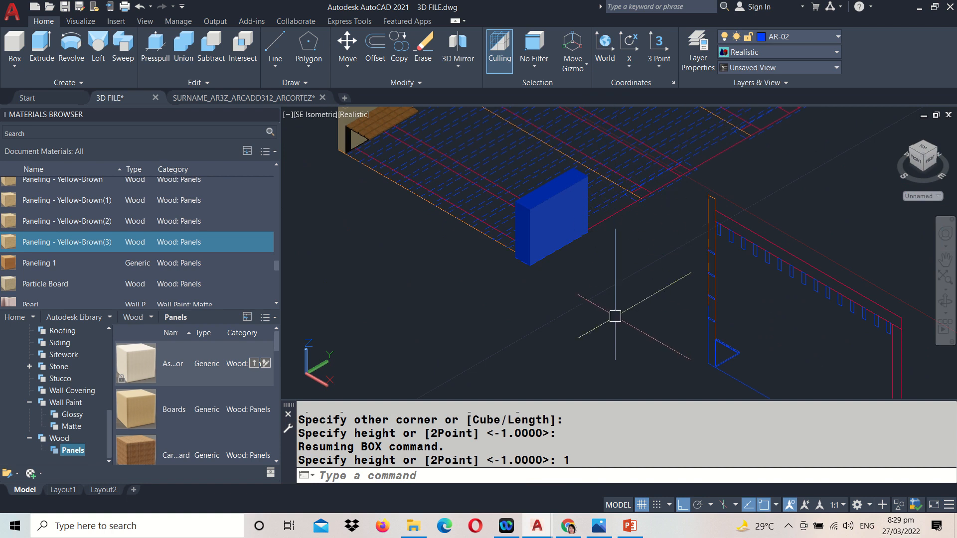
- Browse the Granite, Marble and Sitework material categories for a stone finish for the base box
scroll(557, 281, "down", 2)
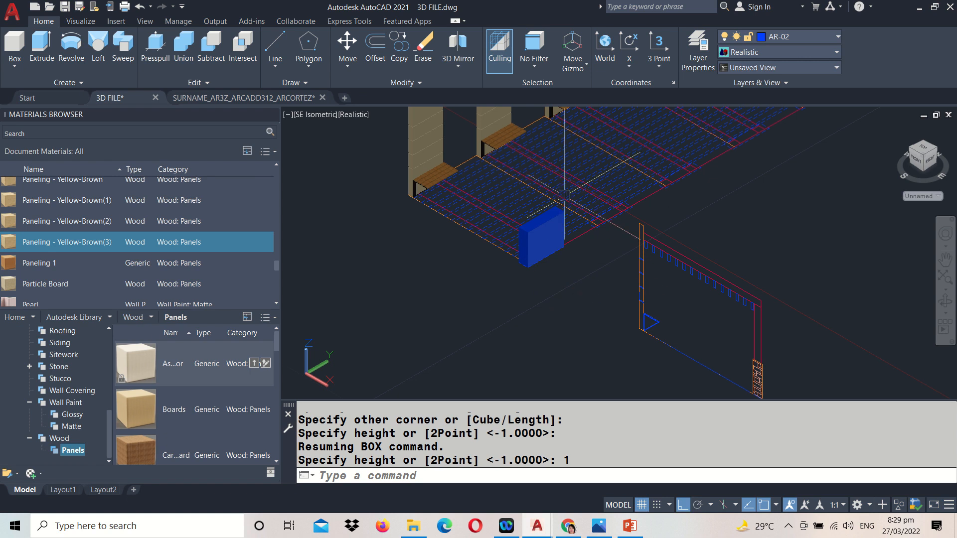
left_click(541, 235)
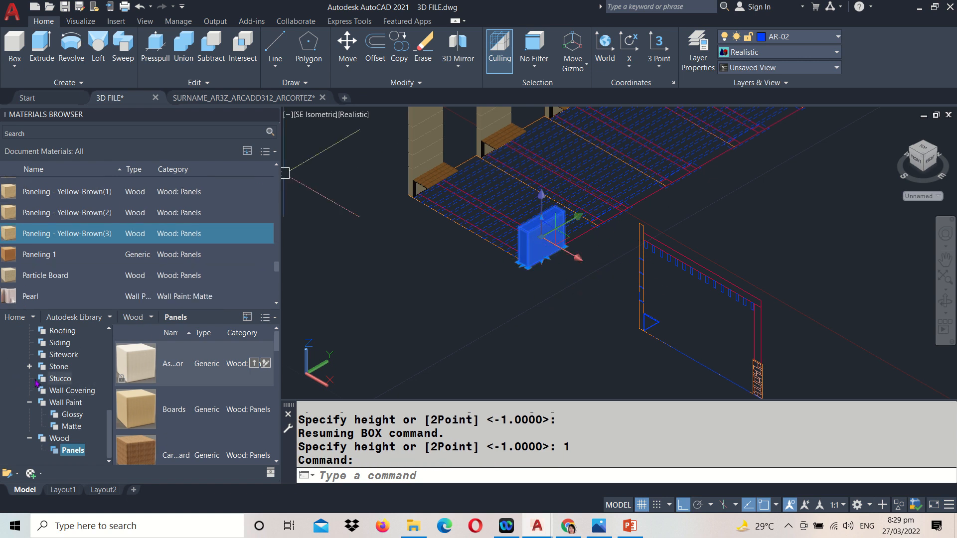
left_click(28, 367)
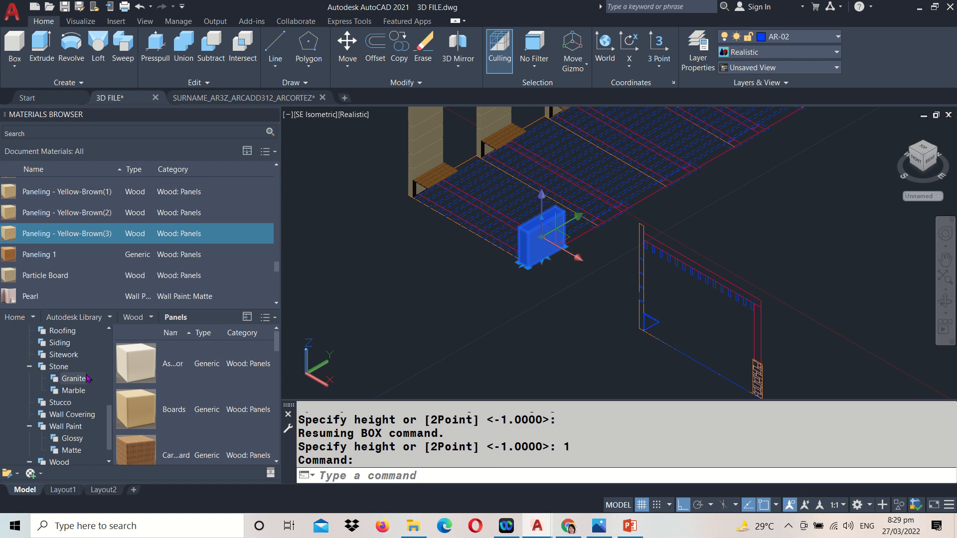
left_click(65, 380)
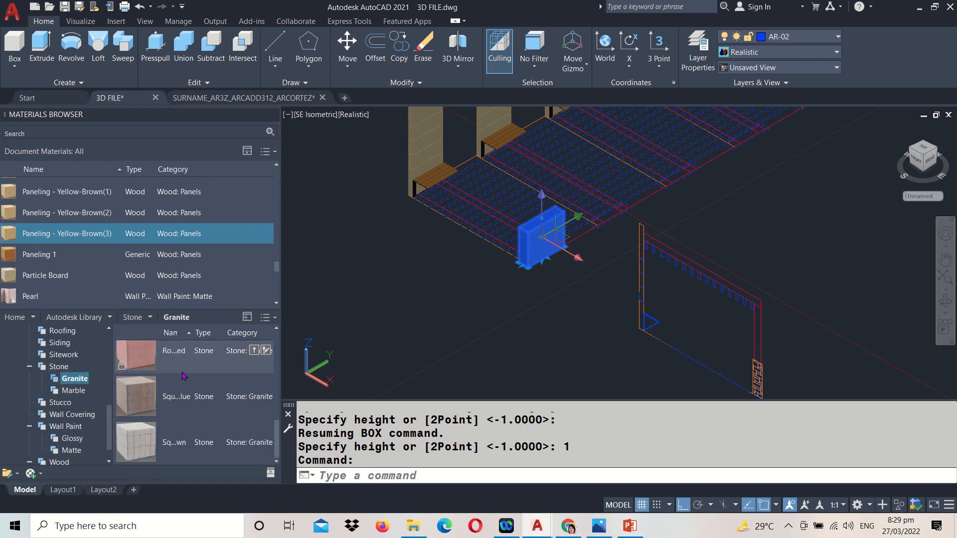
left_click(81, 393)
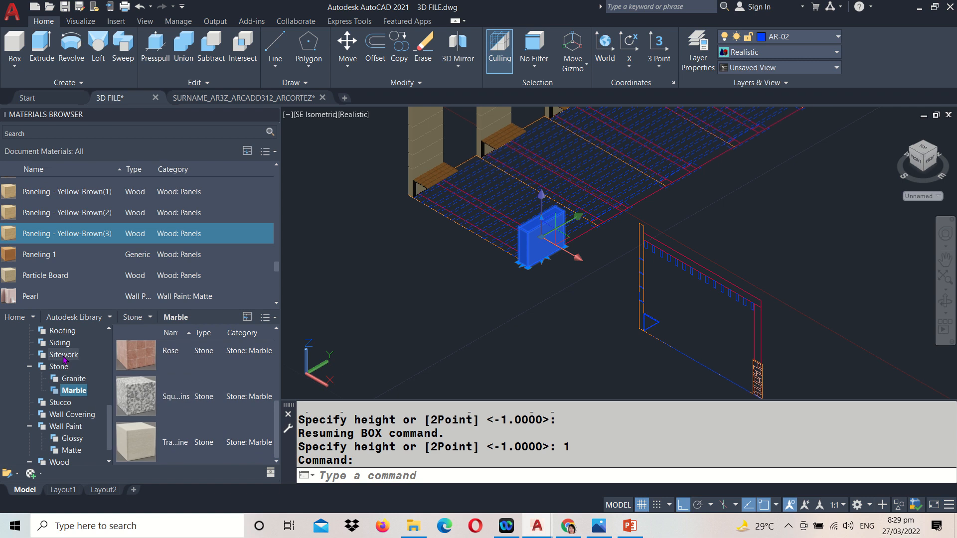
scroll(64, 358, "up", 6)
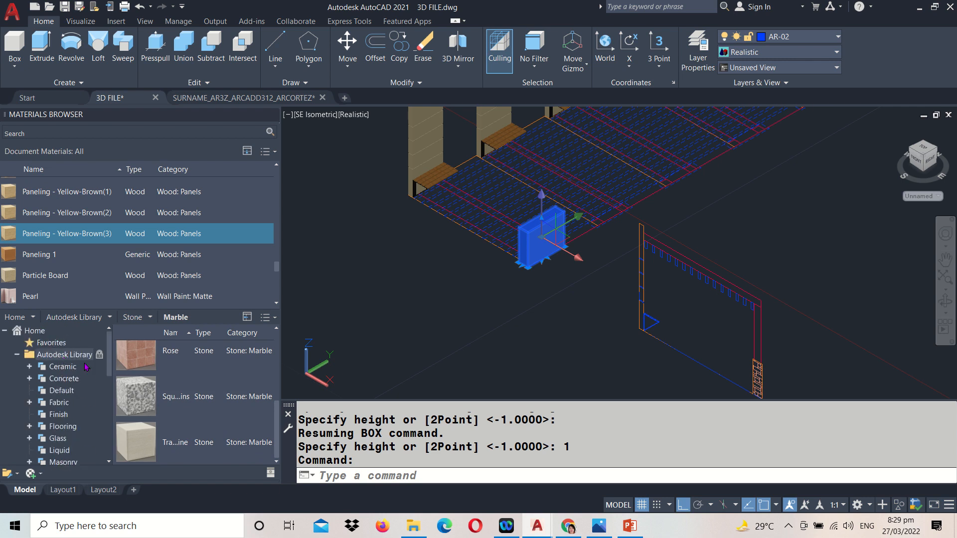
scroll(86, 383, "down", 6)
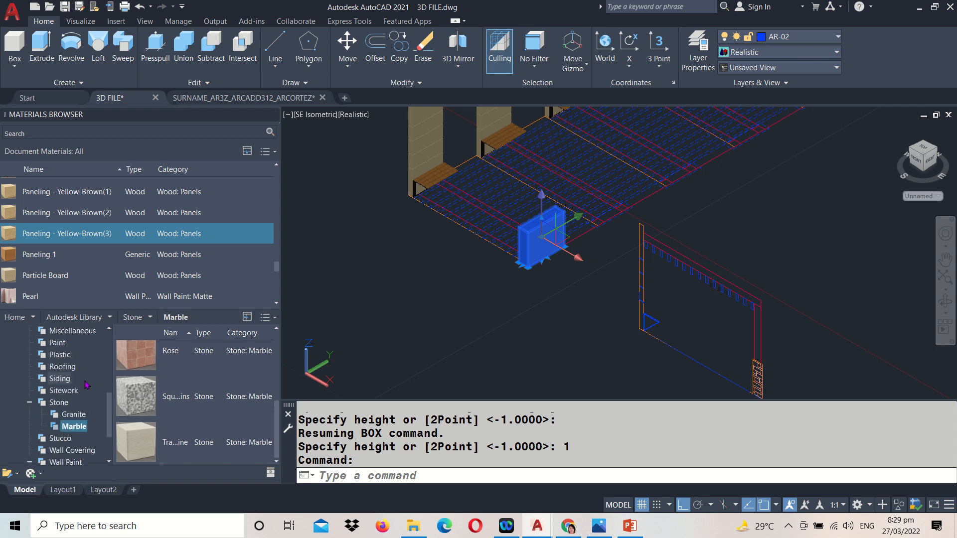
left_click(50, 392)
scroll(146, 390, "down", 5)
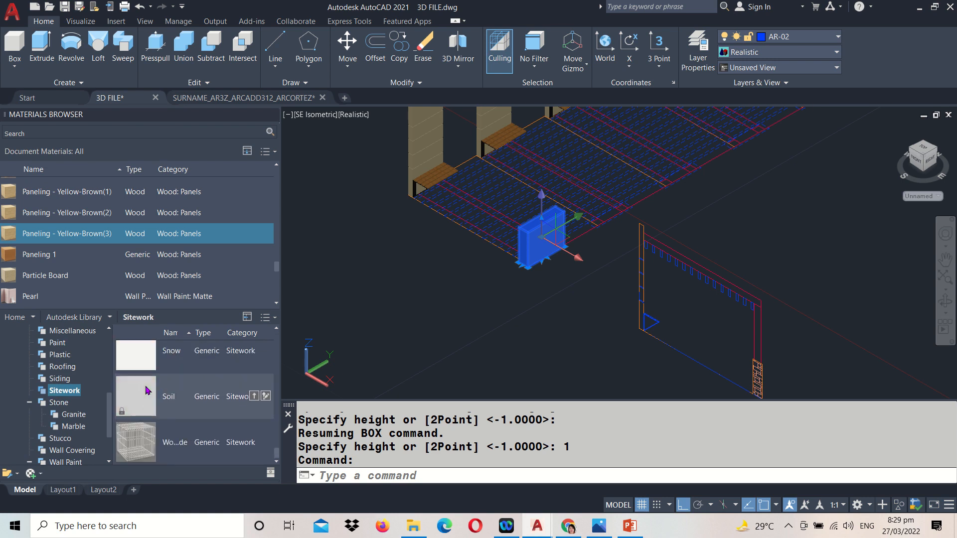
scroll(146, 391, "up", 1)
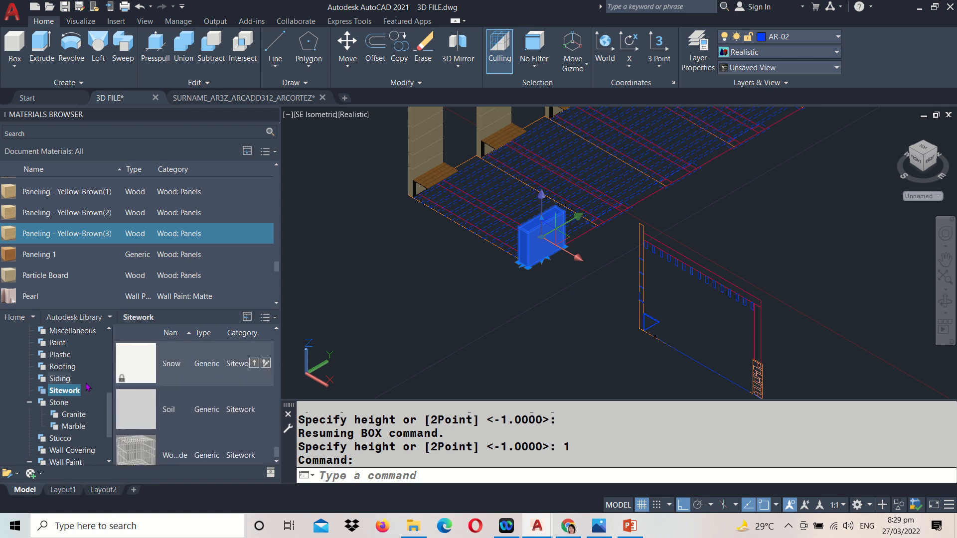
scroll(92, 385, "up", 4)
scroll(80, 382, "up", 1)
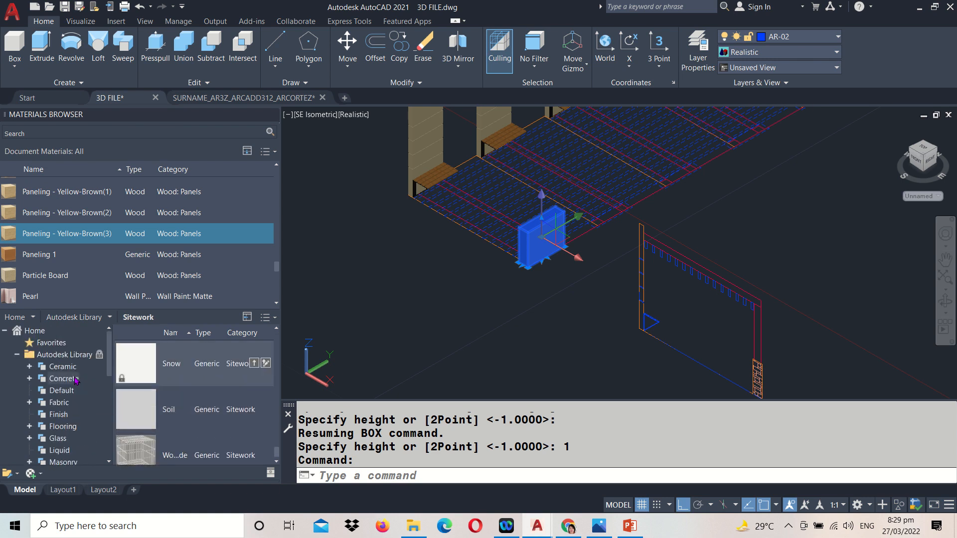
- Find the brown Small Uneven stone masonry material in the Stone category and assign it to the base box
mouse_move(541, 11)
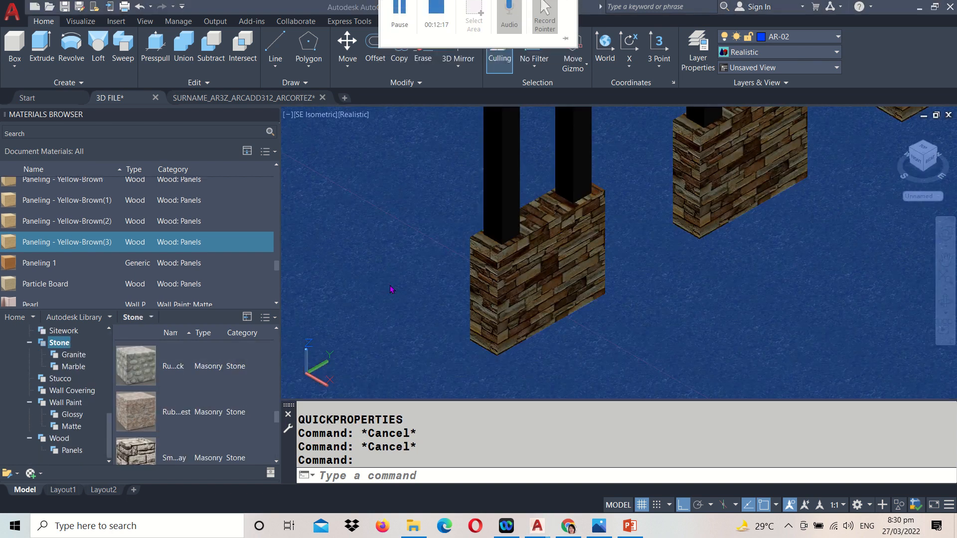
scroll(391, 289, "down", 5)
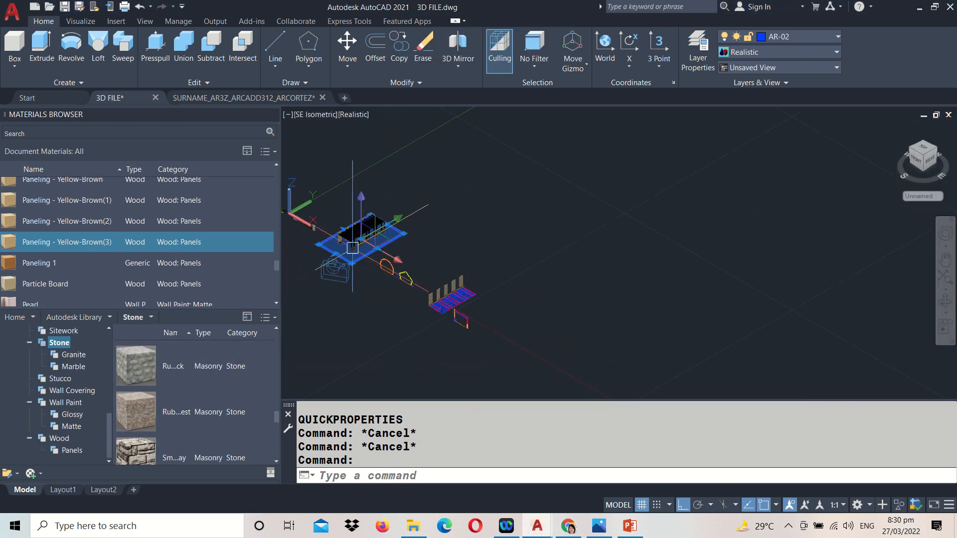
scroll(439, 309, "up", 3)
scroll(449, 316, "up", 3)
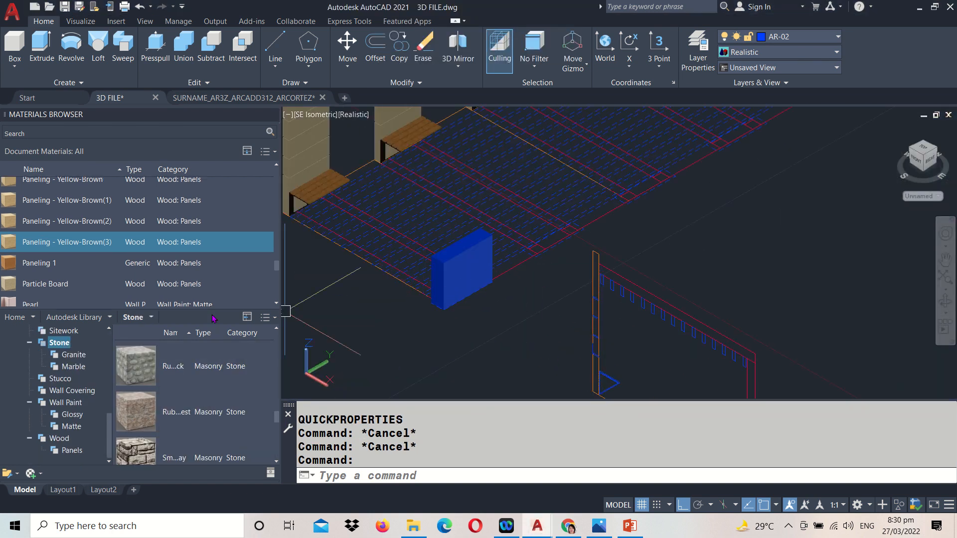
left_click(62, 342)
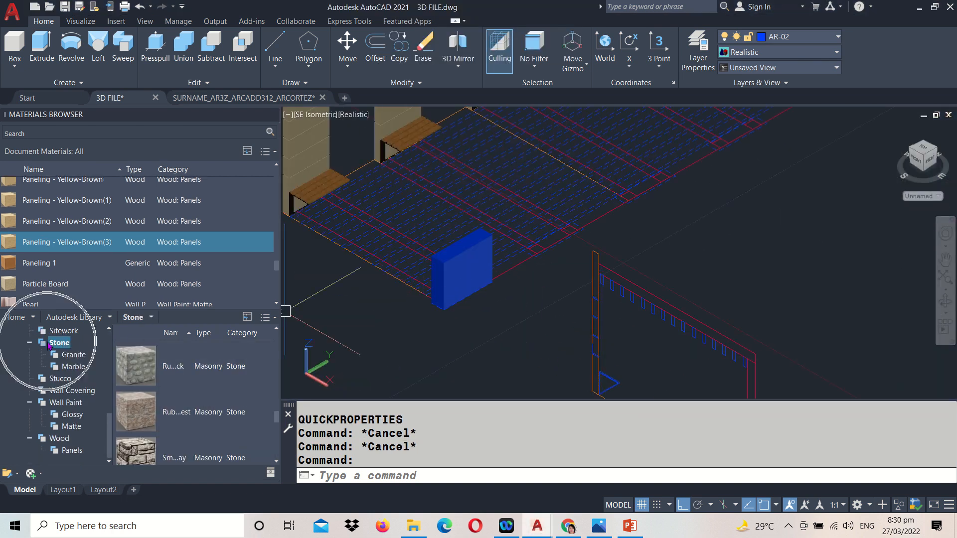
left_click(74, 355)
left_click(75, 368)
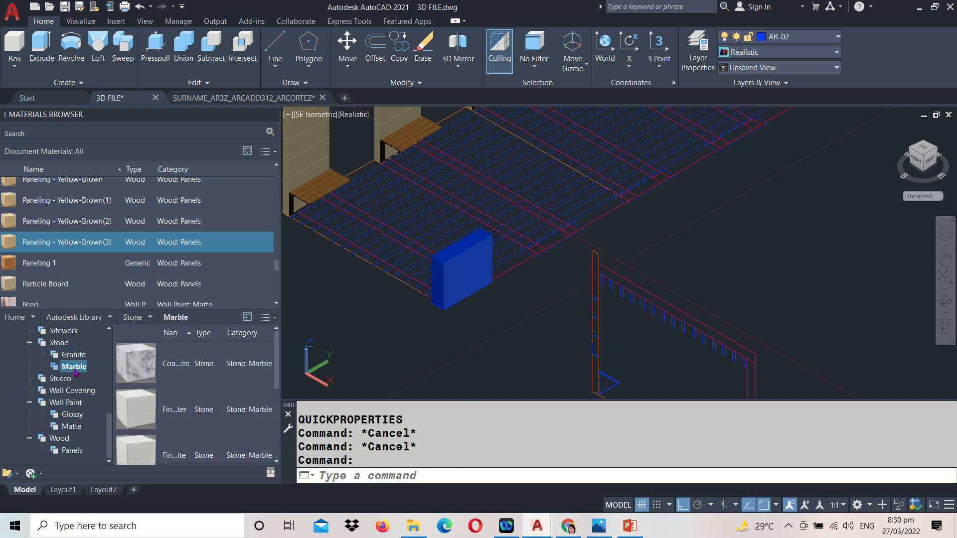
left_click(62, 347)
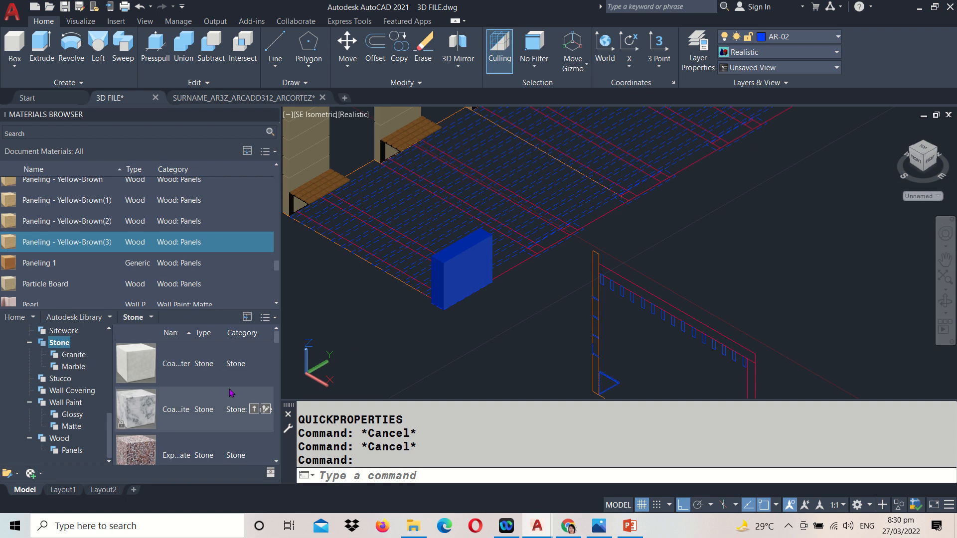
scroll(223, 434, "down", 5)
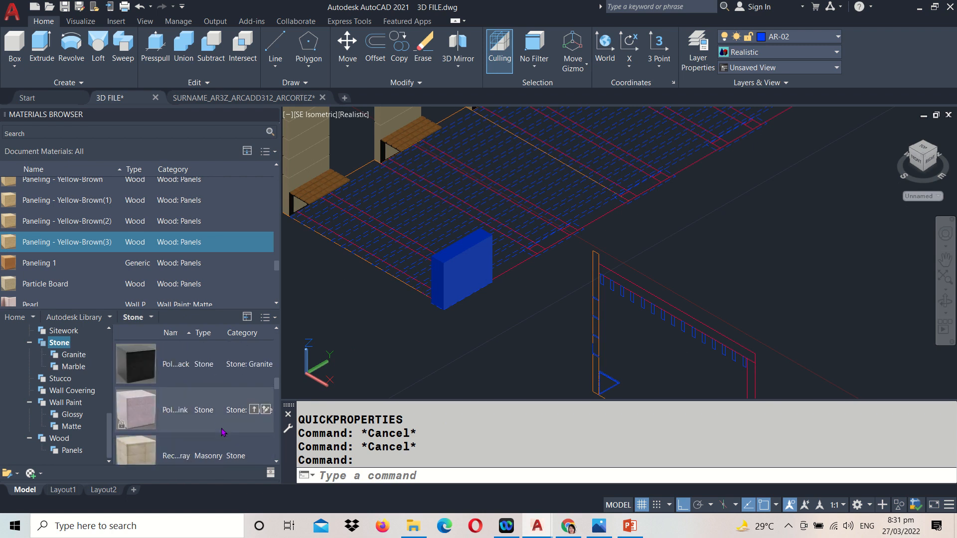
scroll(223, 433, "down", 5)
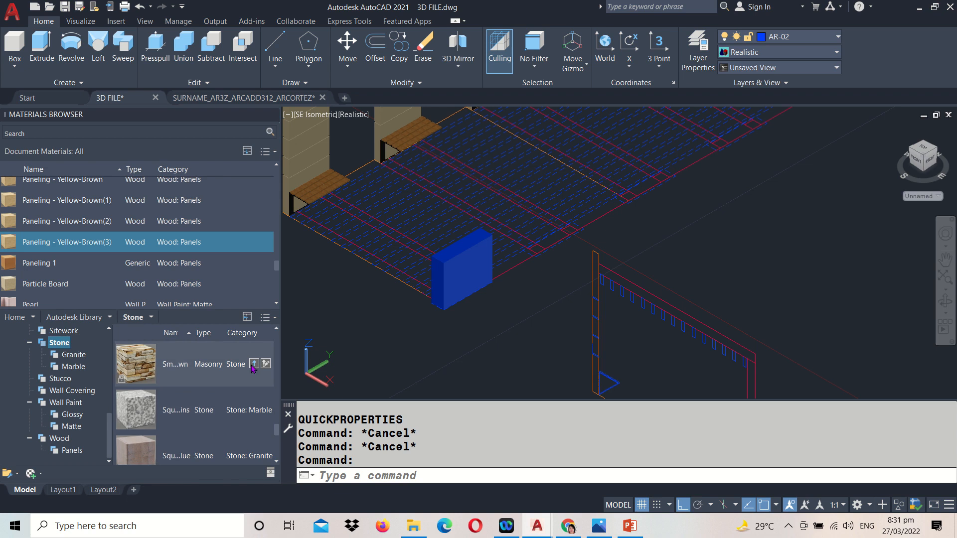
left_click(254, 364)
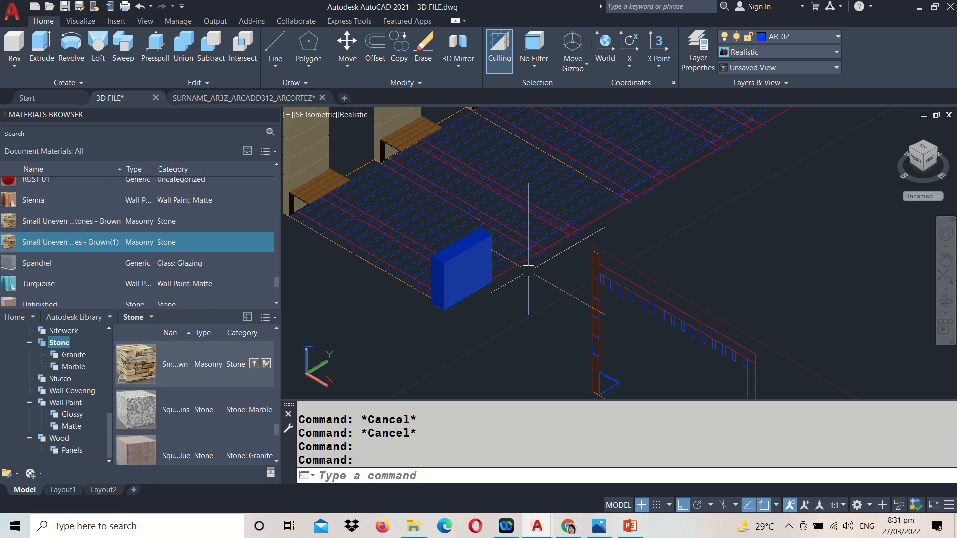
left_click(474, 270)
left_click(255, 365)
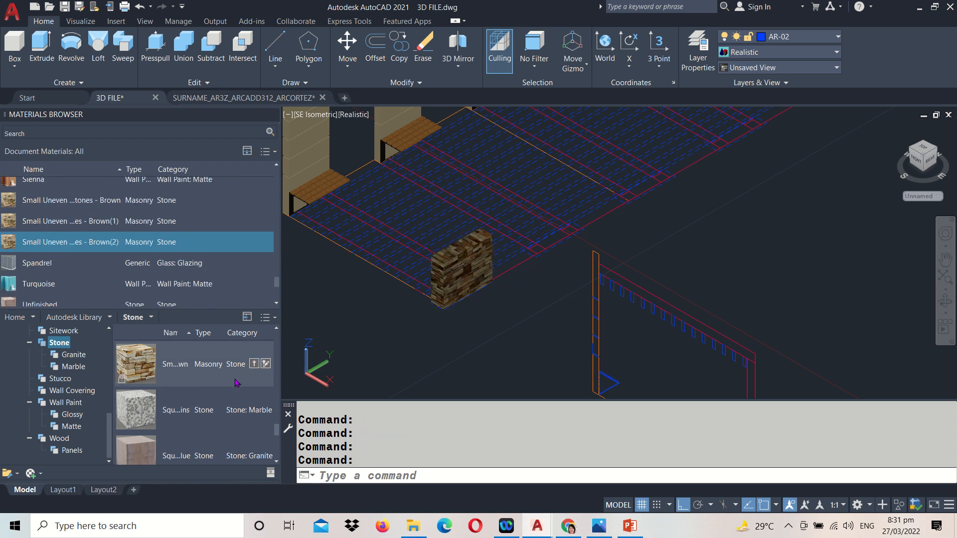
- Try the Squares - Gray-Brown and Unfinished stone materials on the base box
scroll(237, 382, "down", 3)
scroll(237, 382, "down", 3)
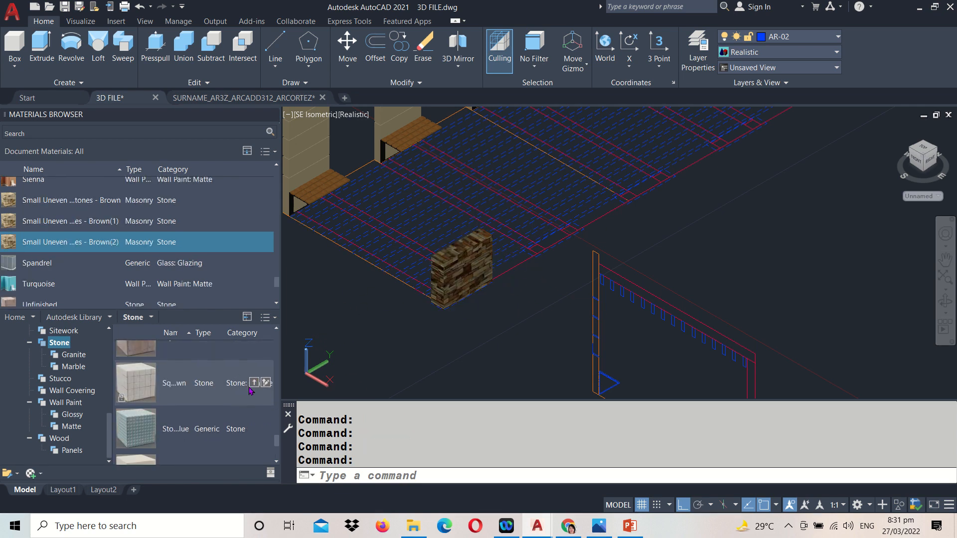
left_click(254, 383)
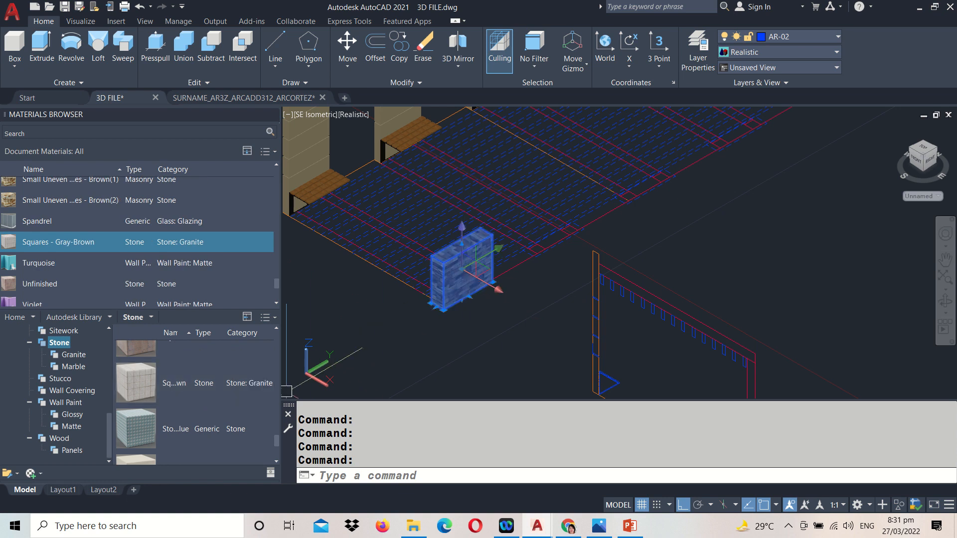
left_click(253, 383)
scroll(394, 294, "up", 6)
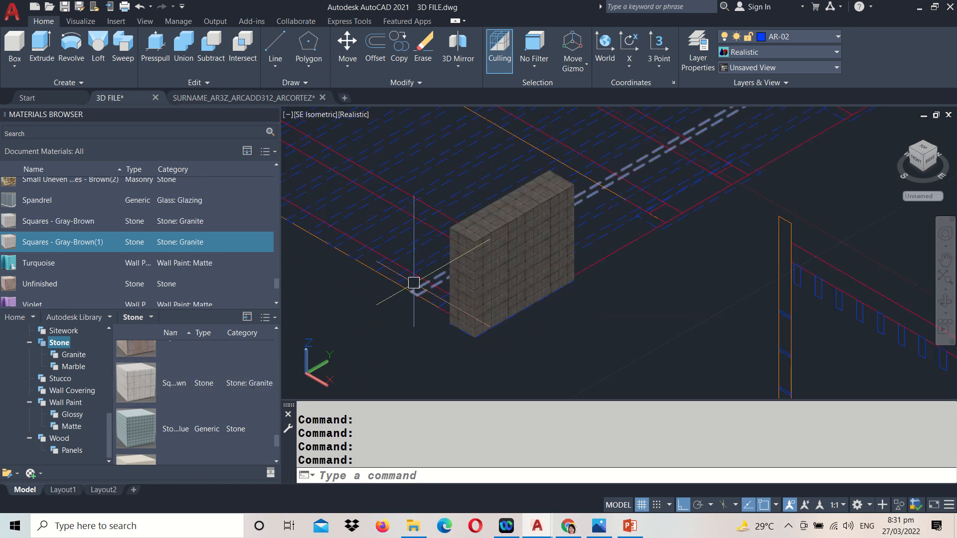
scroll(244, 444, "down", 3)
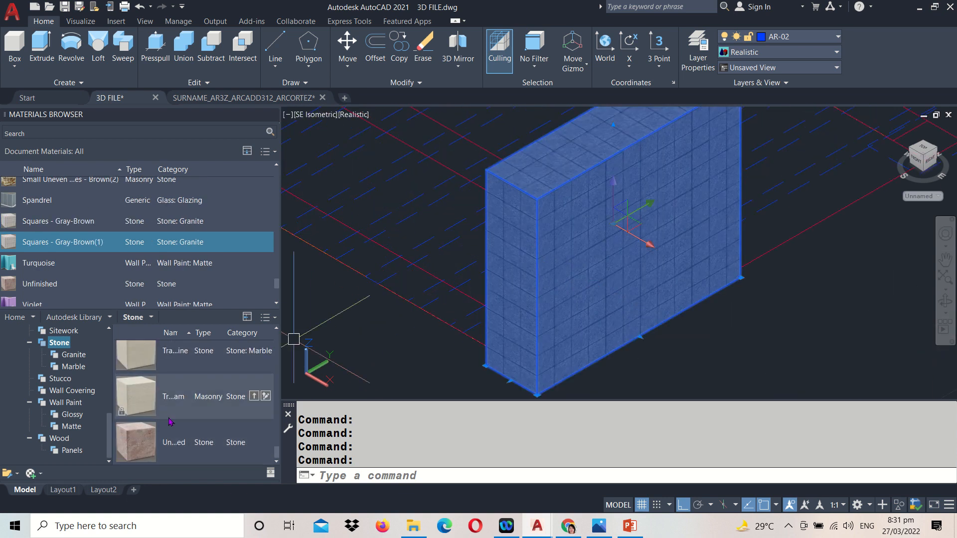
left_click(253, 443)
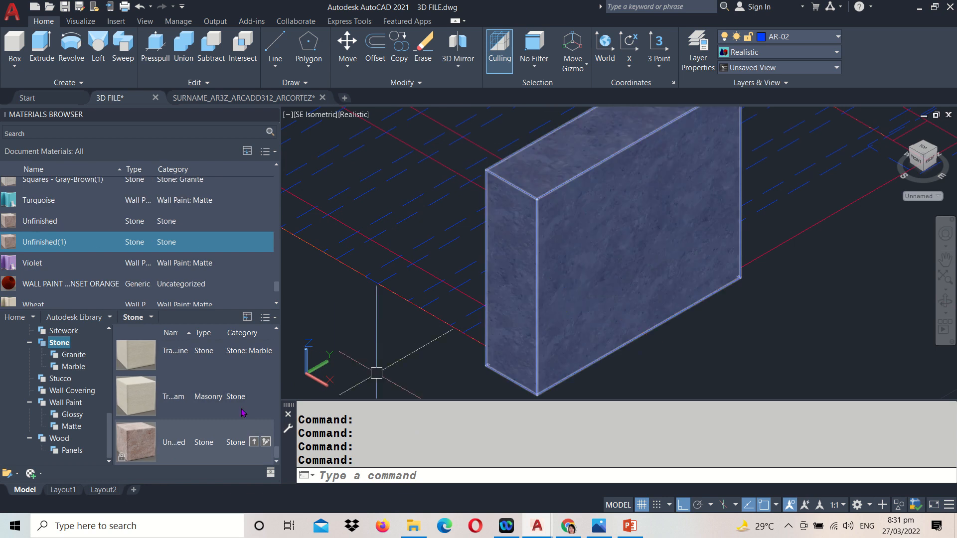
- Reassign the brown Small Uneven stone masonry material to the base box and clear the selection
left_click(571, 274)
scroll(229, 404, "up", 5)
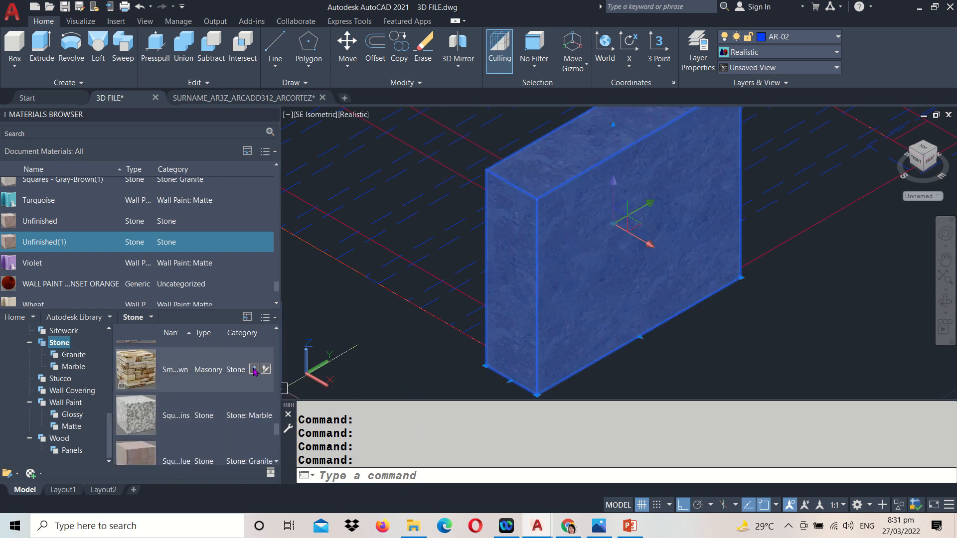
left_click(254, 370)
scroll(613, 266, "down", 5)
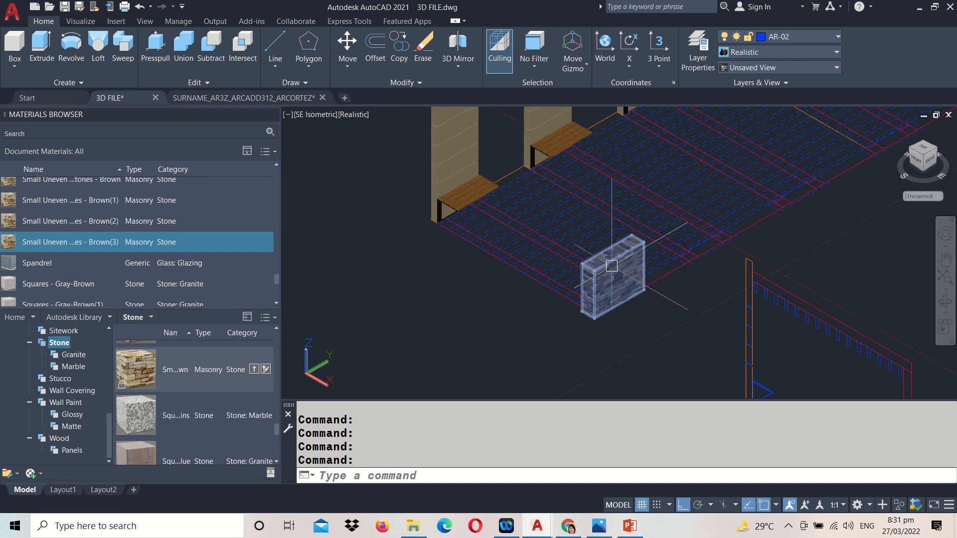
key("Escape")
- Measure the sides of the post outline within the second dashed base outline in the plan
middle_click_drag(662, 299, 500, 198)
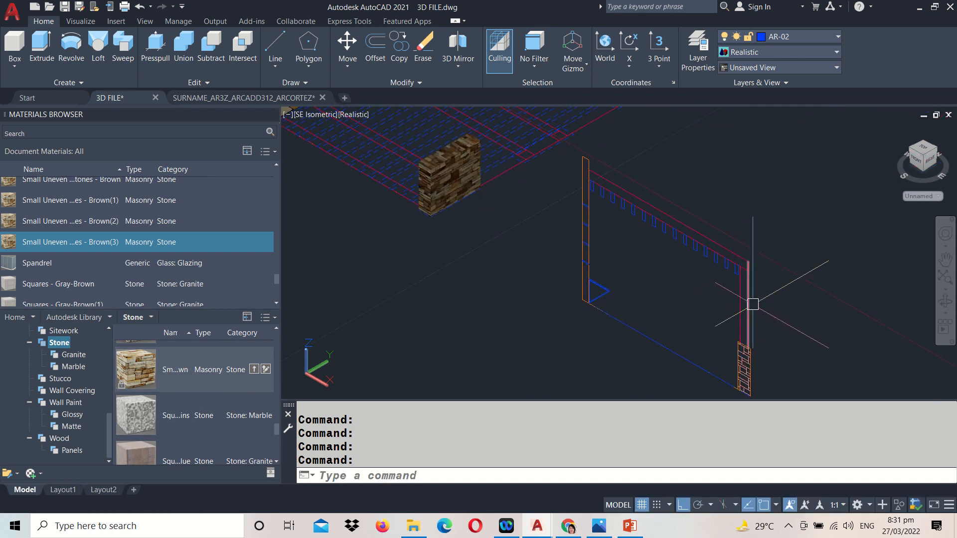
scroll(538, 217, "up", 5)
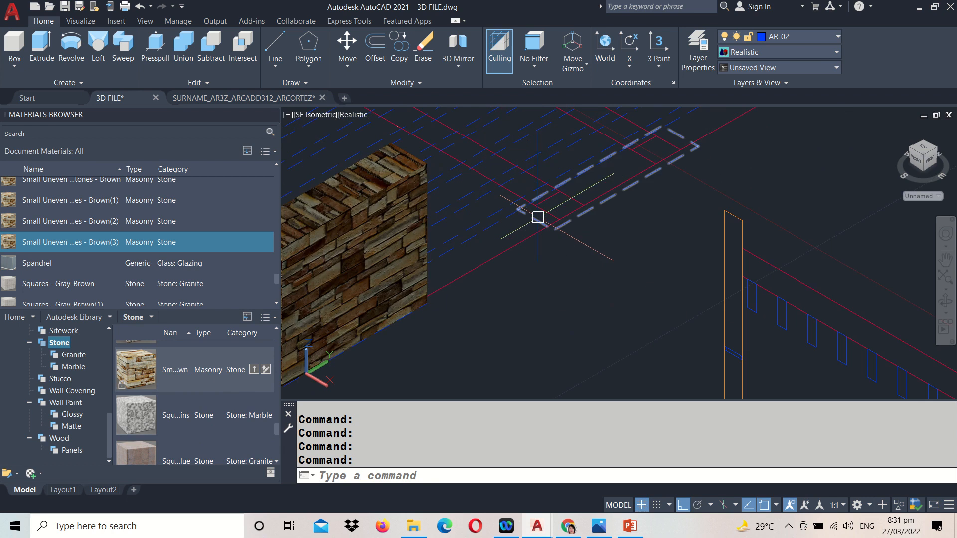
type("I")
key("Return")
scroll(534, 209, "up", 3)
left_click(535, 205)
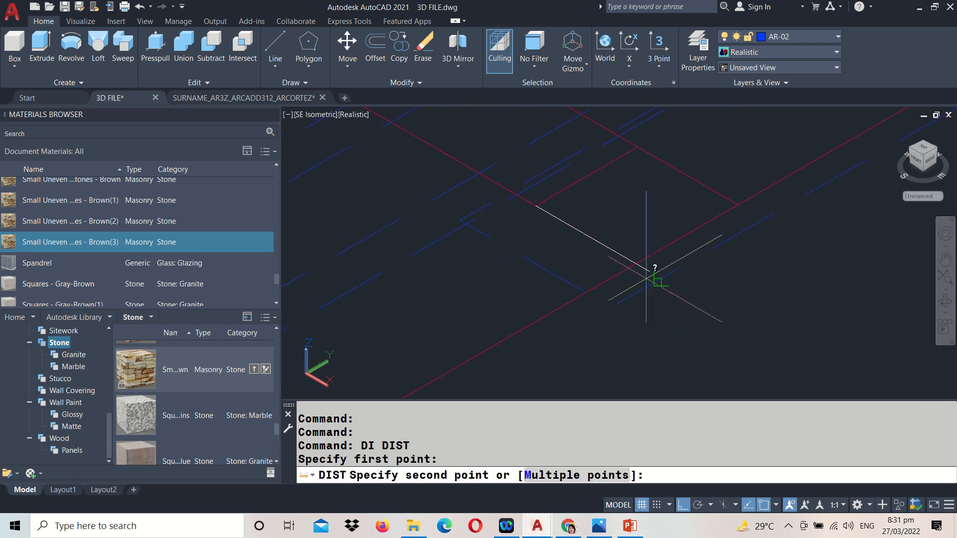
left_click(635, 264)
key("Return")
left_click(635, 264)
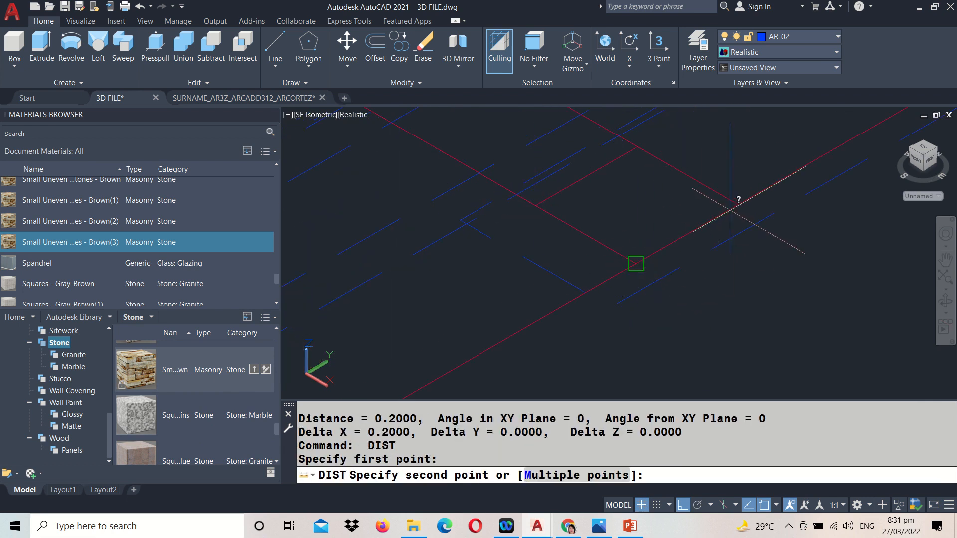
- Measure the spacing between the two parallel red lines at the edge of the floor layout
left_click(738, 206)
scroll(474, 253, "down", 5)
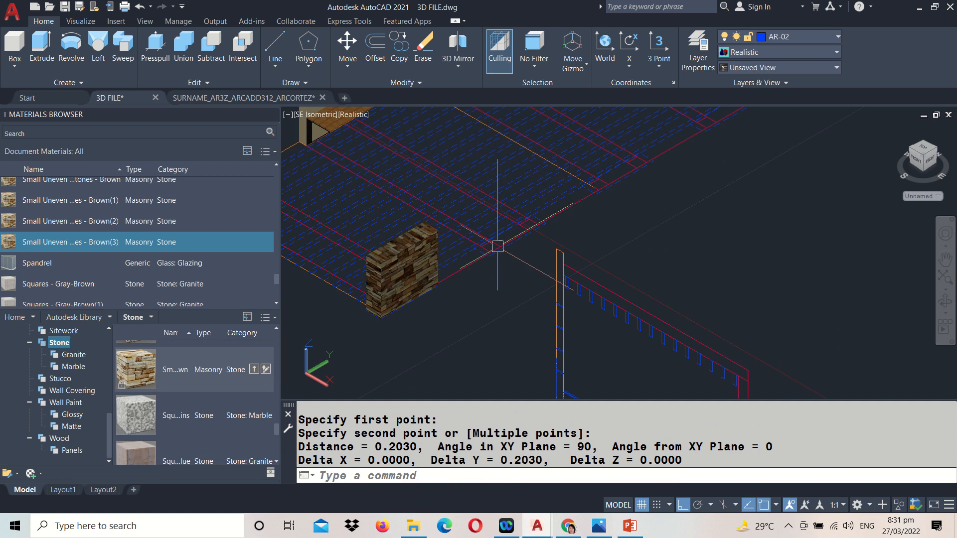
- Draw a 3D polyline along the underside of the elevation's top beam and down the post line to the top of the stone pier
middle_click_drag(648, 281, 592, 242)
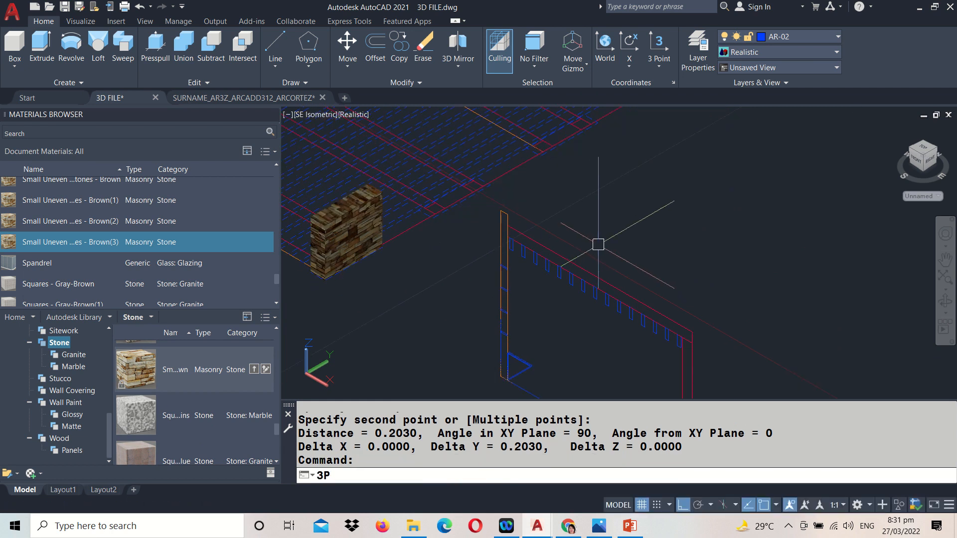
key("Return")
scroll(523, 240, "up", 3)
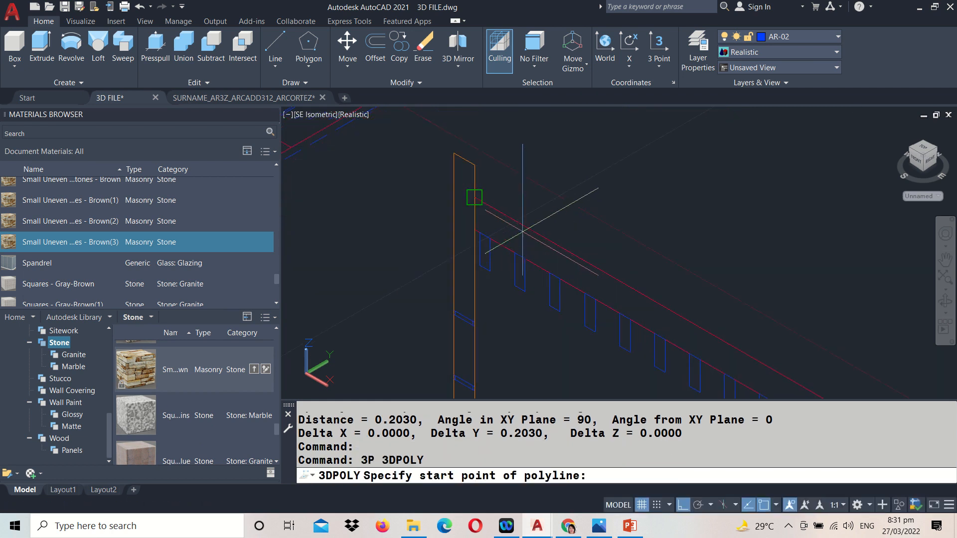
left_click(474, 199)
scroll(474, 219, "down", 3)
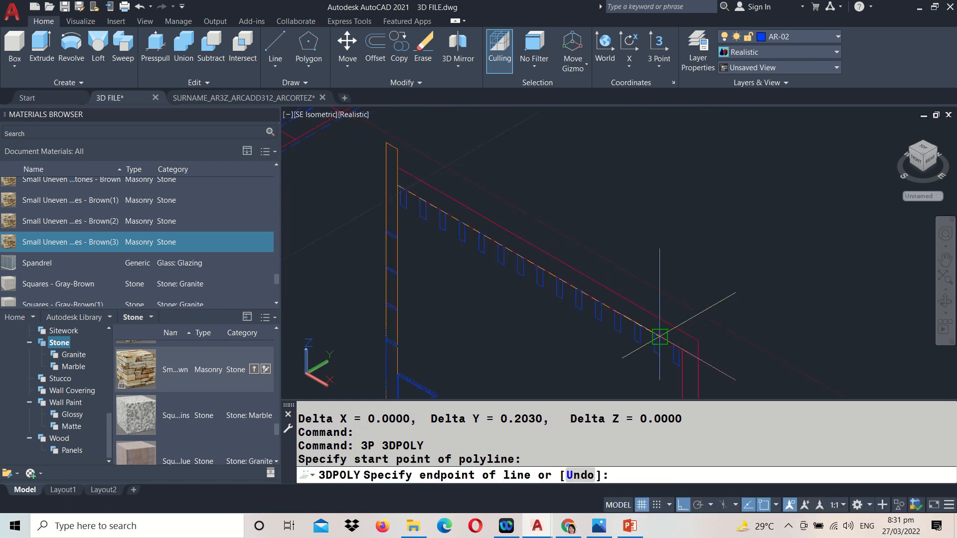
left_click(705, 363)
middle_click_drag(705, 363, 745, 205)
left_click(710, 274)
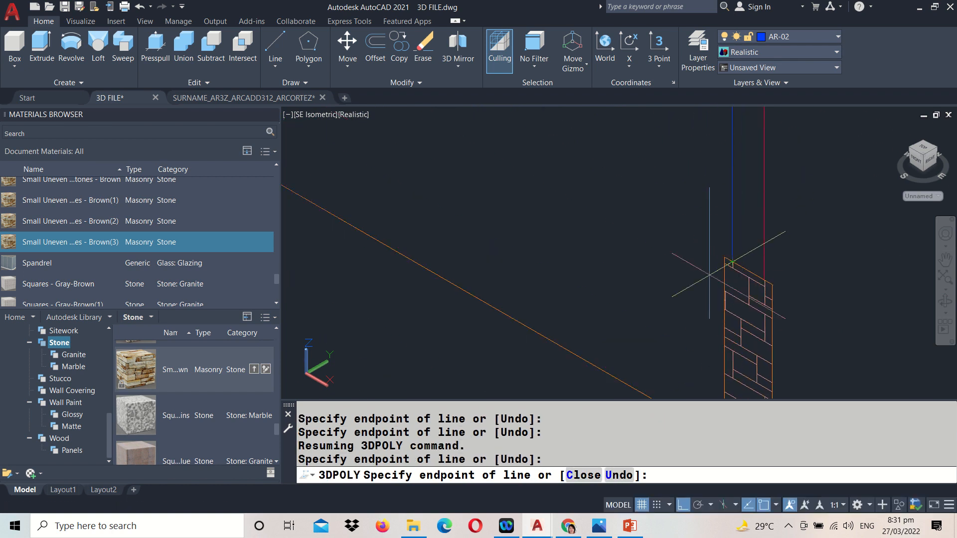
key("Return")
scroll(577, 346, "down", 5)
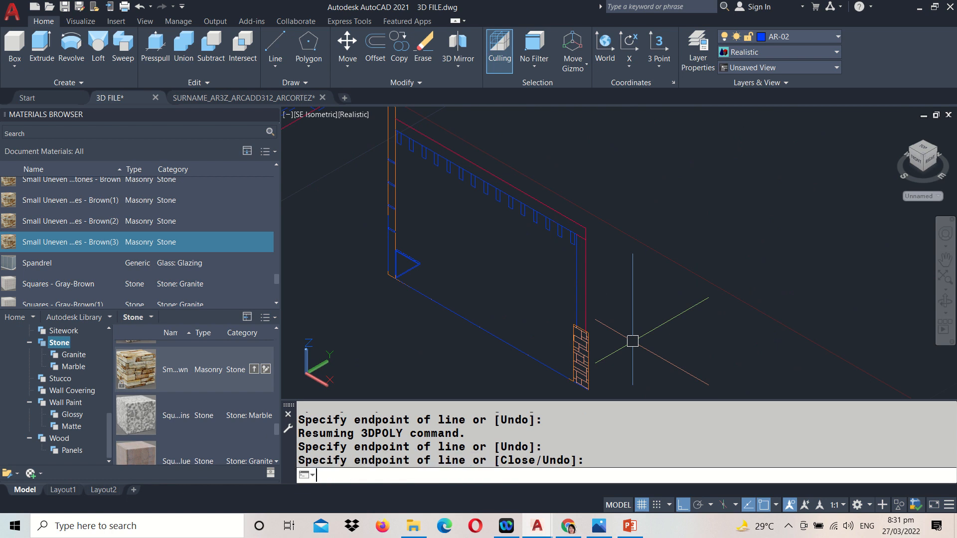
- Draw a 0.2 by 0.2 rectangle in the empty space beside the stone pier
key("Escape")
type("REC")
key("Return")
left_click(639, 341)
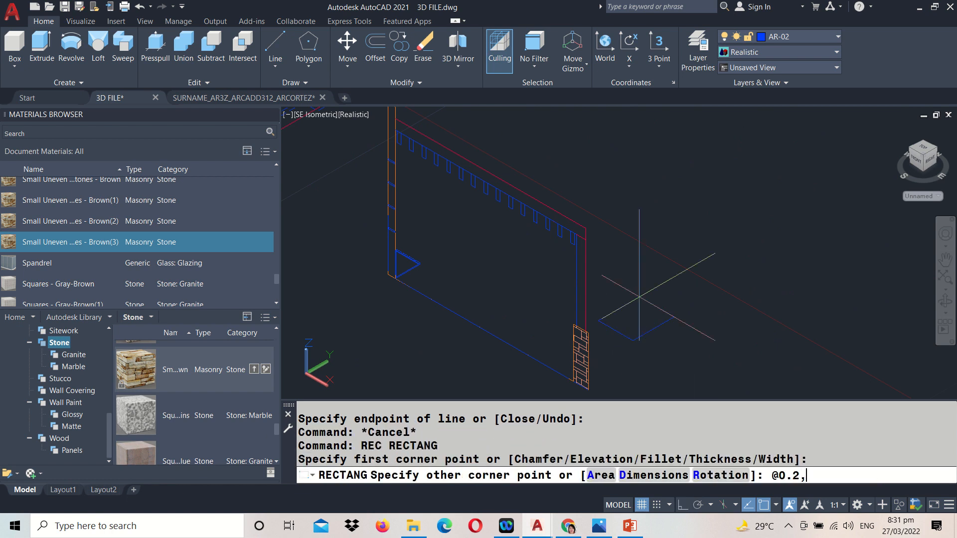
type("@0.2,0.2")
key("Return")
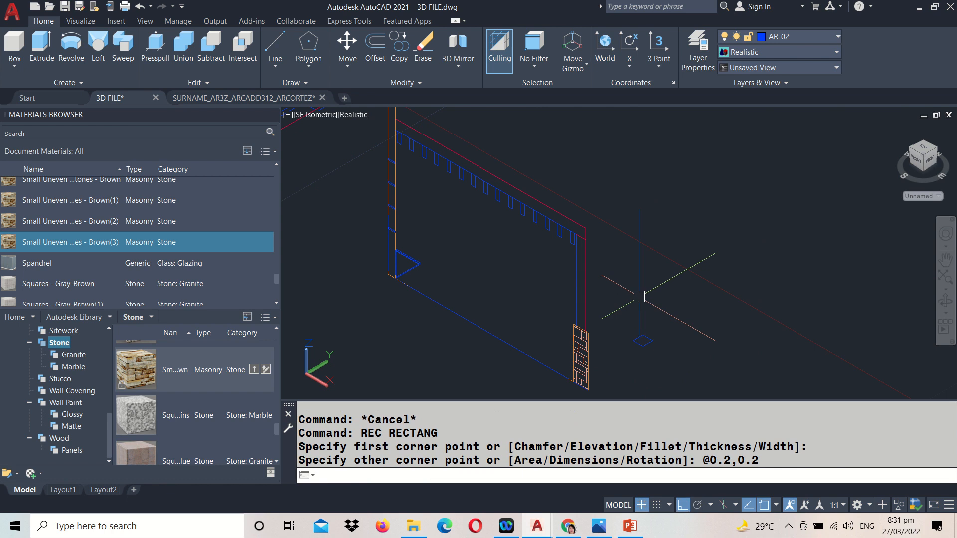
- Move the small square by its corner onto the lower end of the 3D polyline at the top of the pier
type("M")
key("Return")
scroll(638, 344, "up", 4)
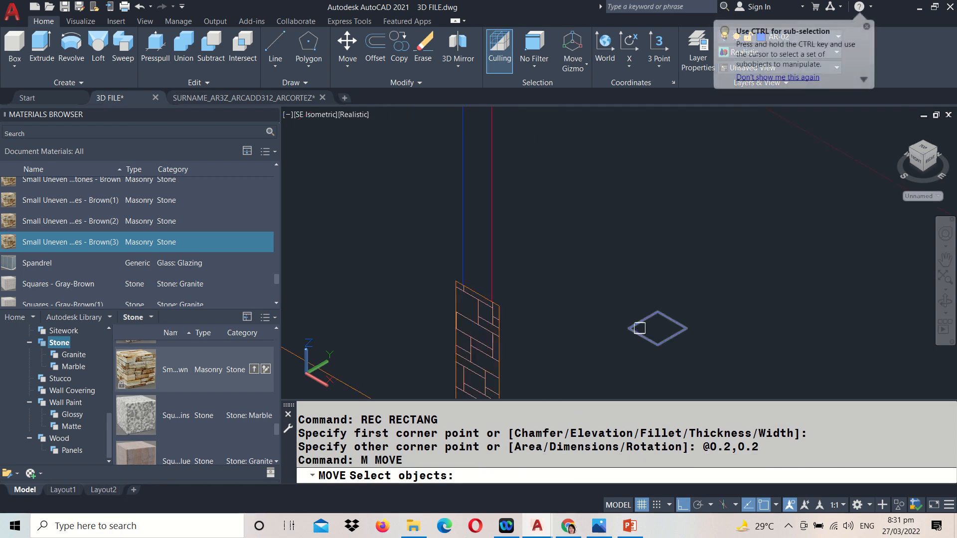
left_click(637, 325)
key("Return")
left_click(632, 326)
scroll(474, 304, "up", 3)
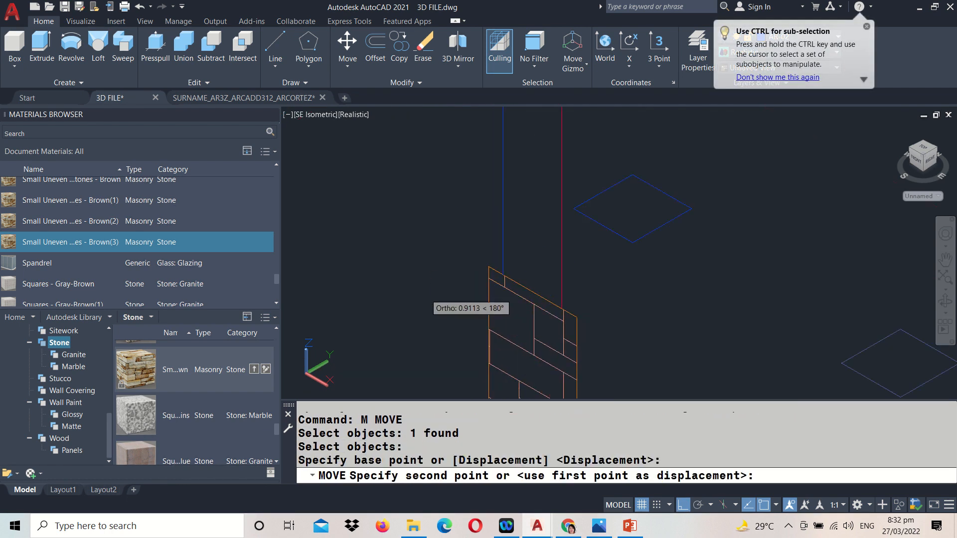
left_click(503, 275)
scroll(493, 317, "down", 2)
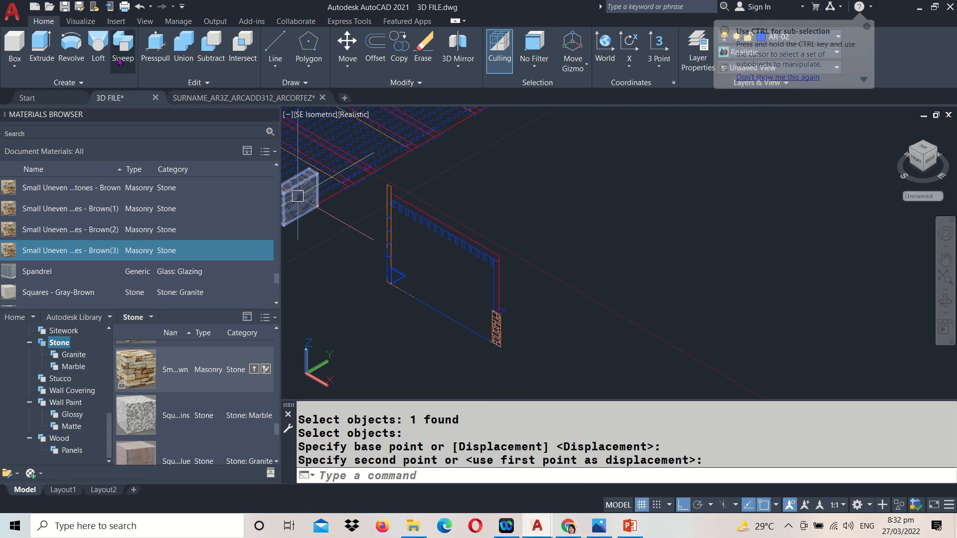
- Try to extrude the small square on the pier using the Path option
left_click(40, 50)
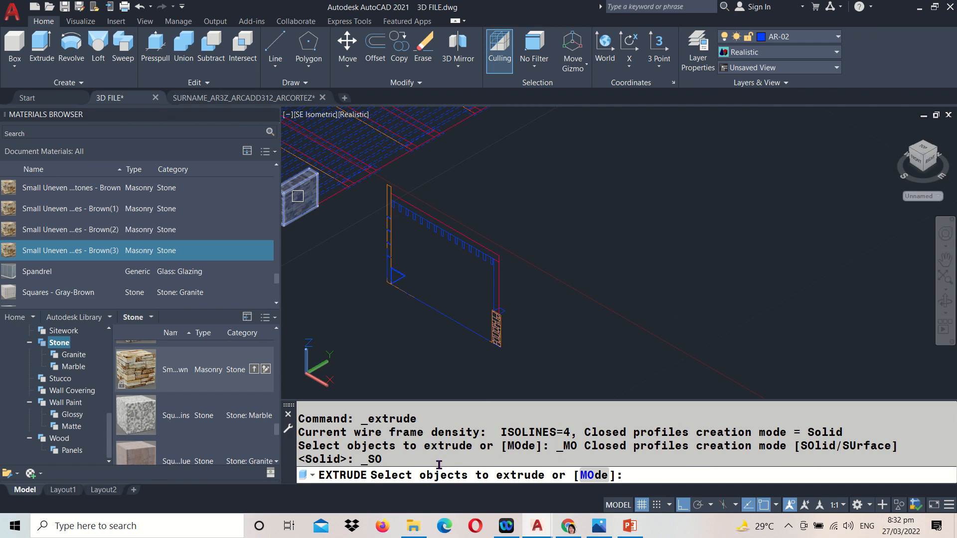
scroll(507, 314, "up", 4)
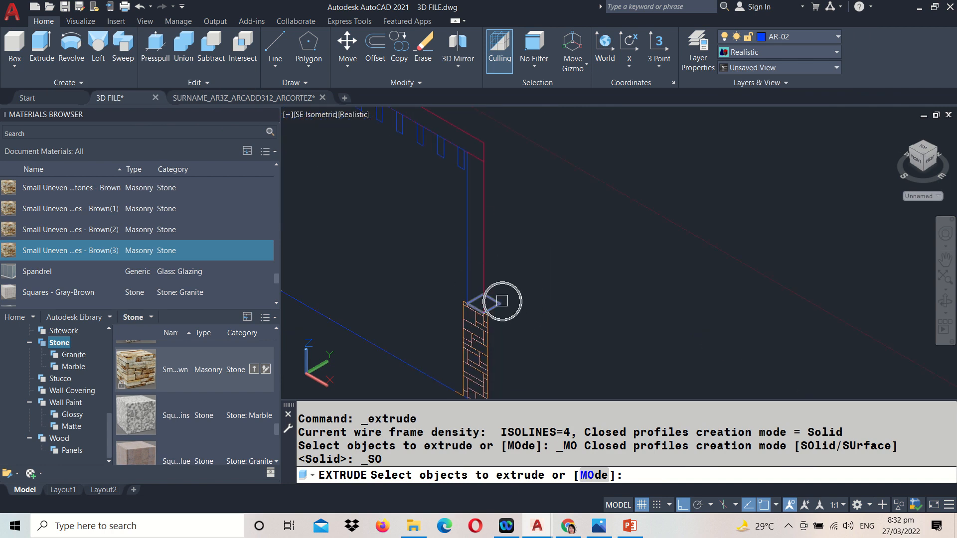
left_click(502, 301)
key("Return")
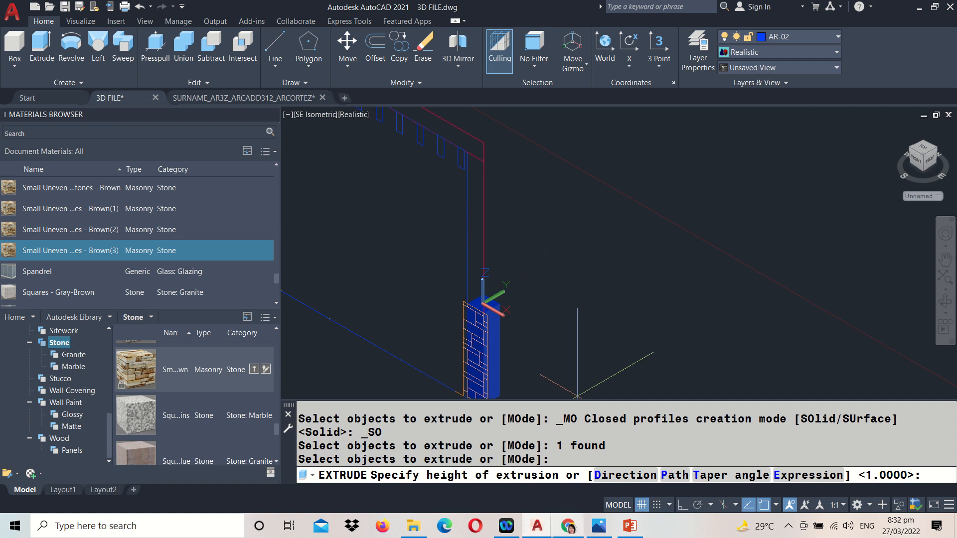
left_click(678, 477)
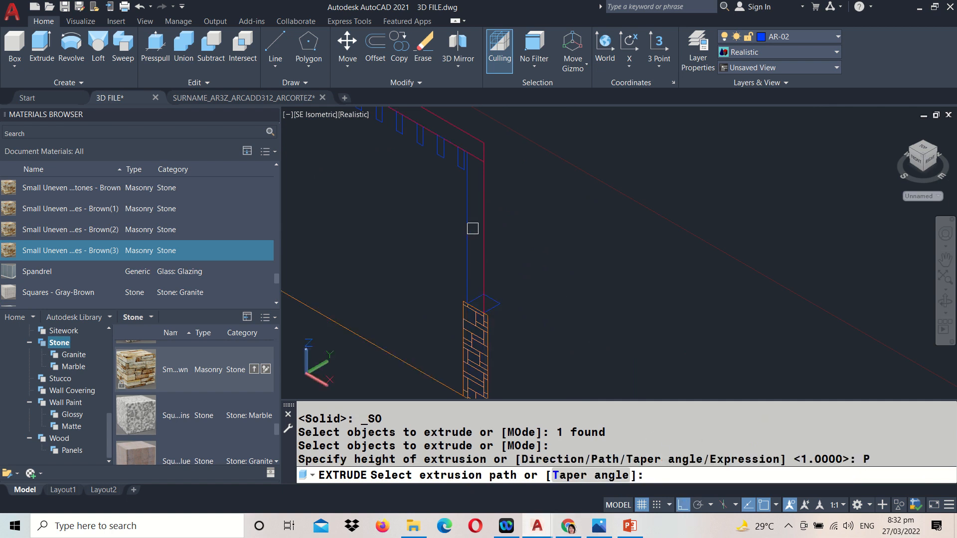
mouse_move(467, 177)
middle_mouse_down()
mouse_move(500, 237)
mouse_move(587, 291)
middle_mouse_up()
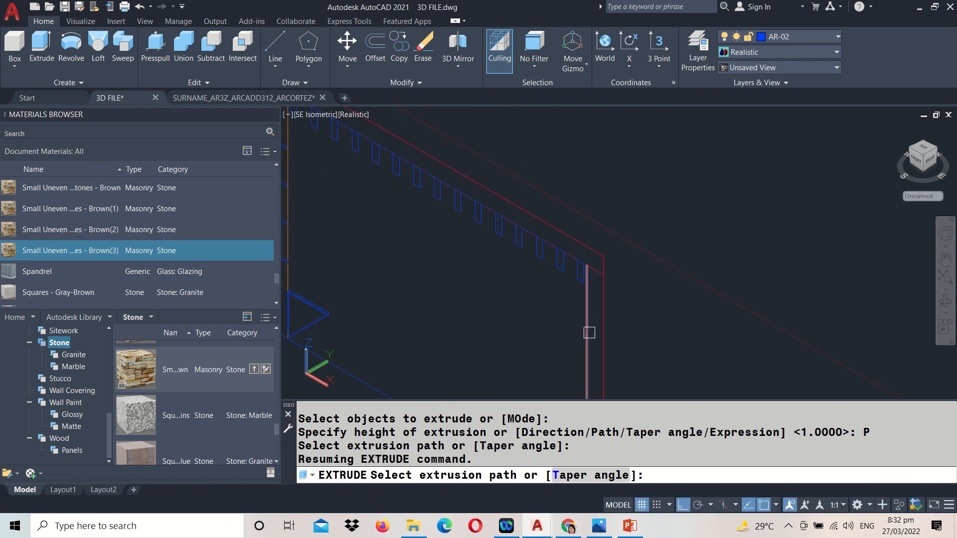
middle_click_drag(600, 267, 624, 292)
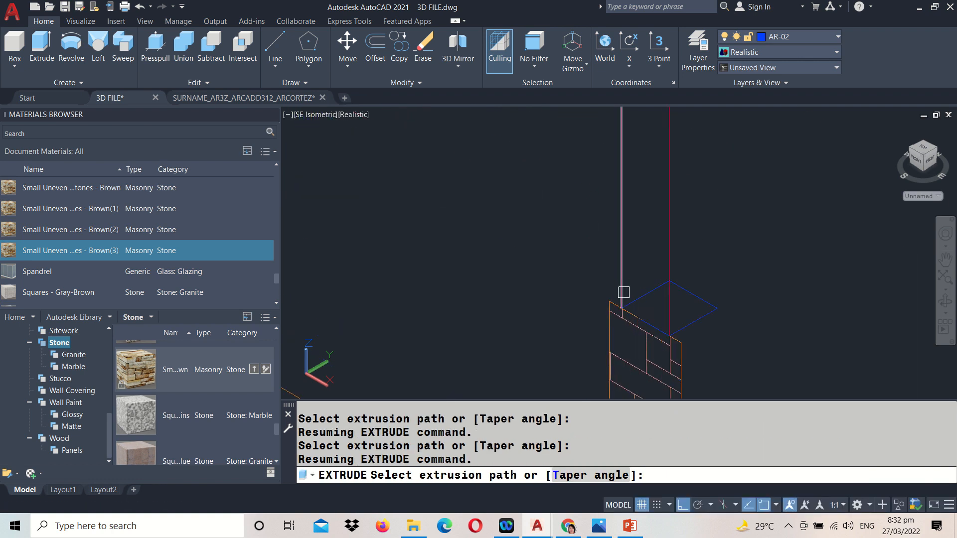
scroll(623, 292, "down", 5)
scroll(555, 196, "up", 5)
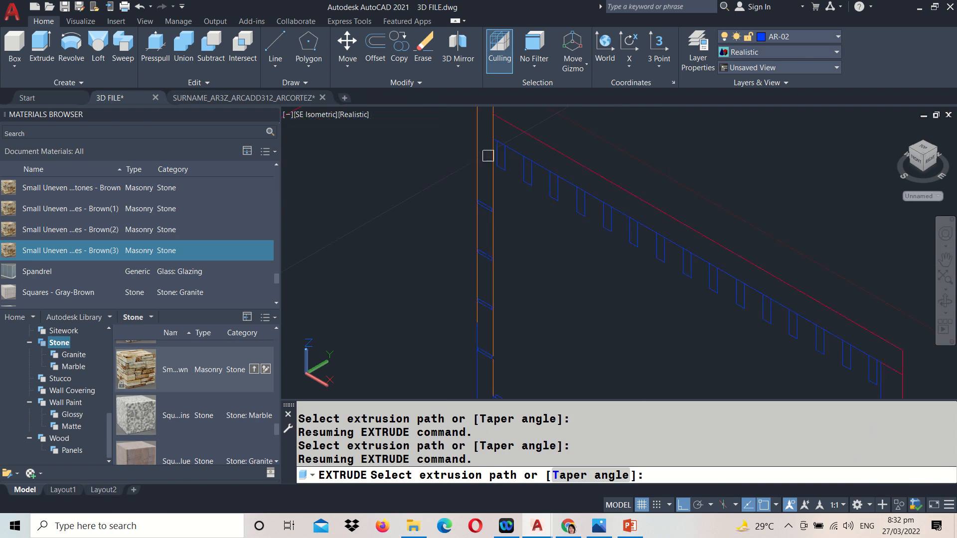
scroll(528, 149, "down", 4)
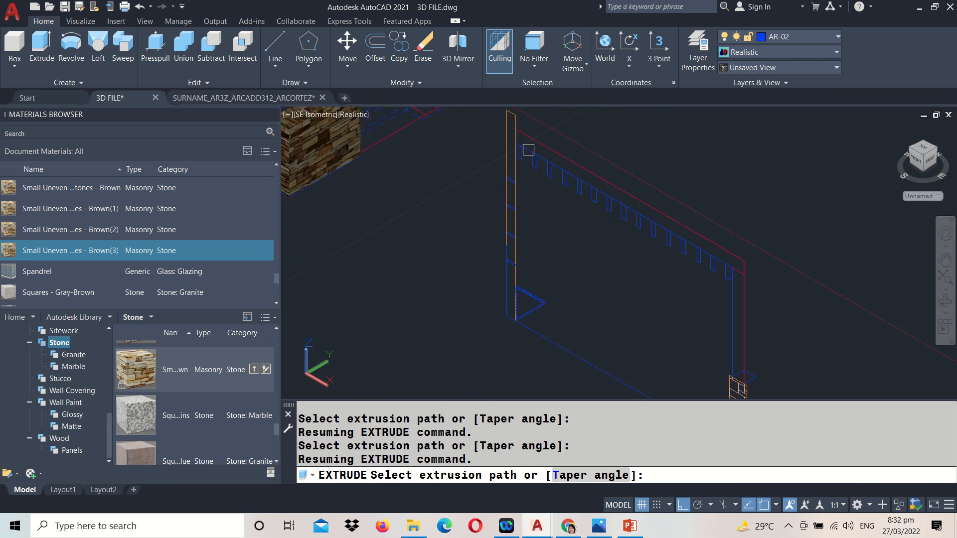
key("Escape")
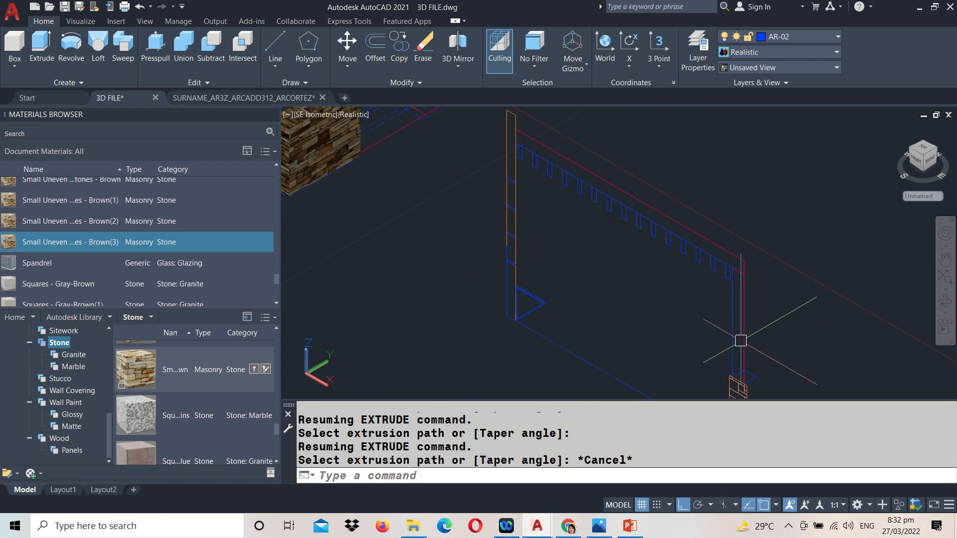
scroll(738, 299, "down", 5)
middle_click_drag(754, 275, 758, 326)
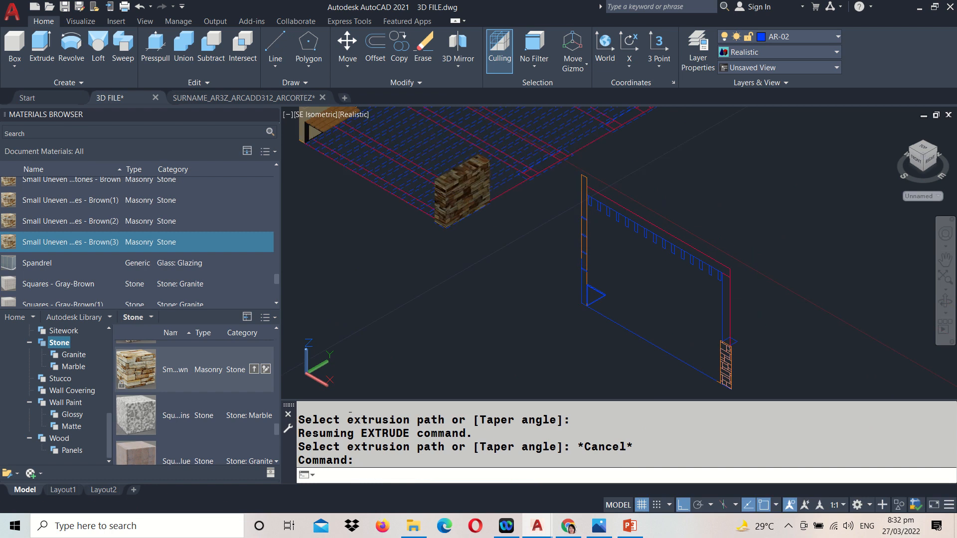
type("m")
key("Return")
scroll(757, 327, "up", 5)
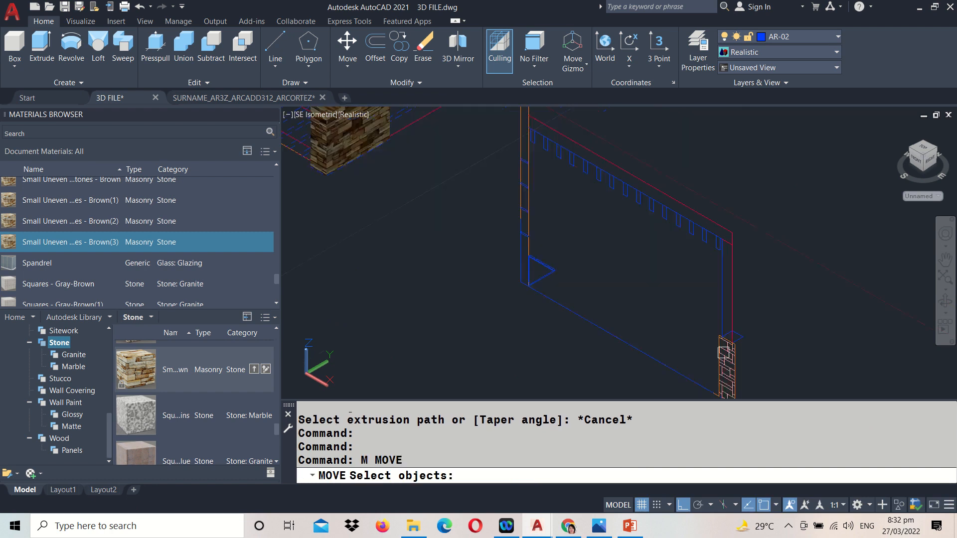
left_click(754, 322)
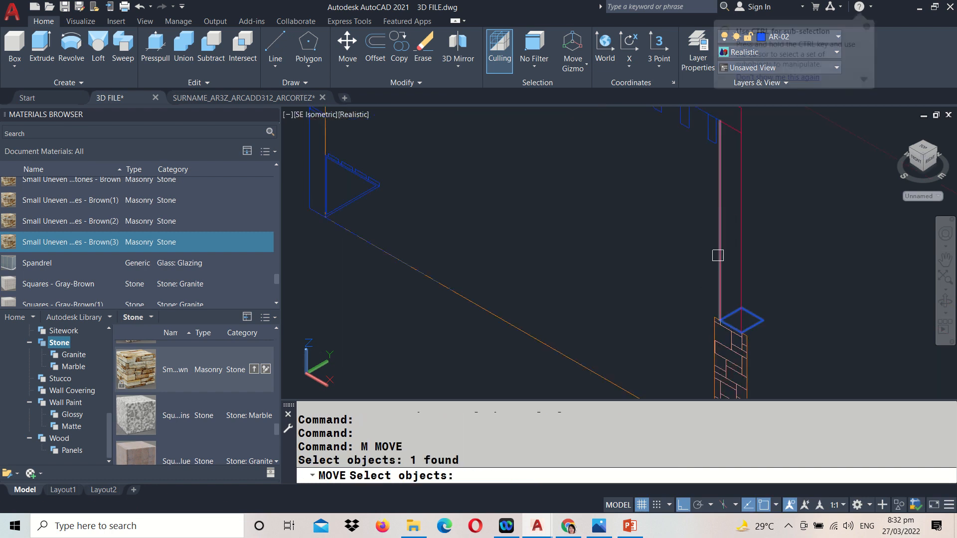
scroll(718, 255, "down", 3)
key("Escape")
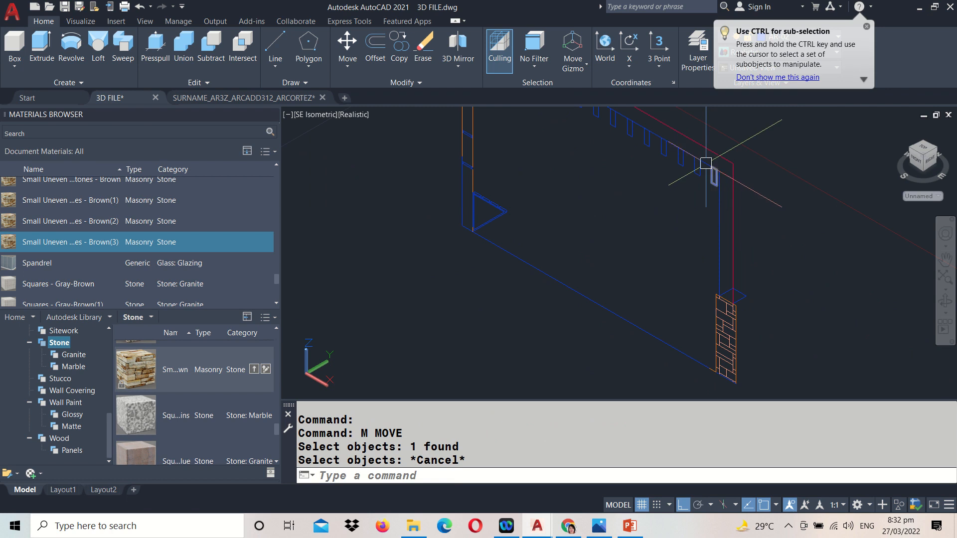
- Erase the original line along the beam's underside above the row of small slats
left_click(707, 164)
type("e")
key("Return")
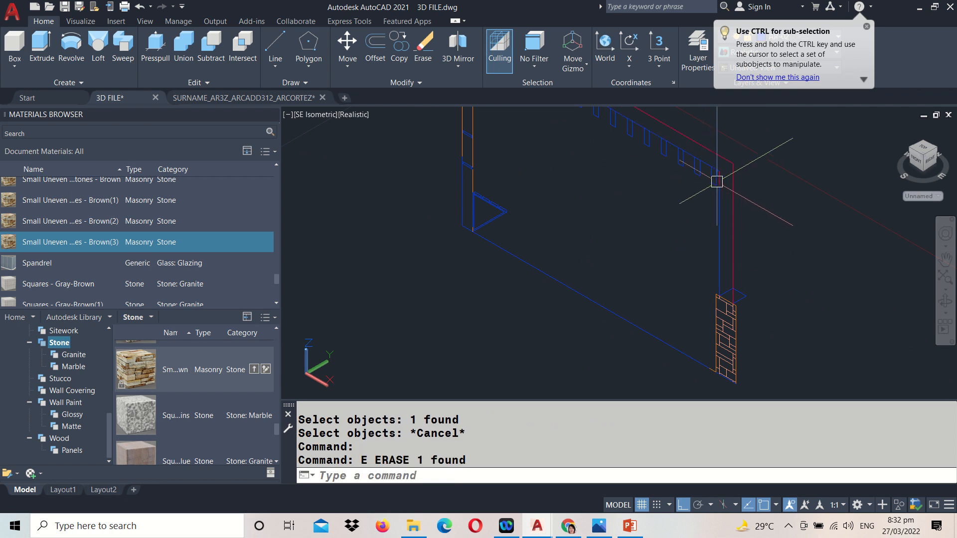
left_click(717, 182)
scroll(716, 214, "down", 3)
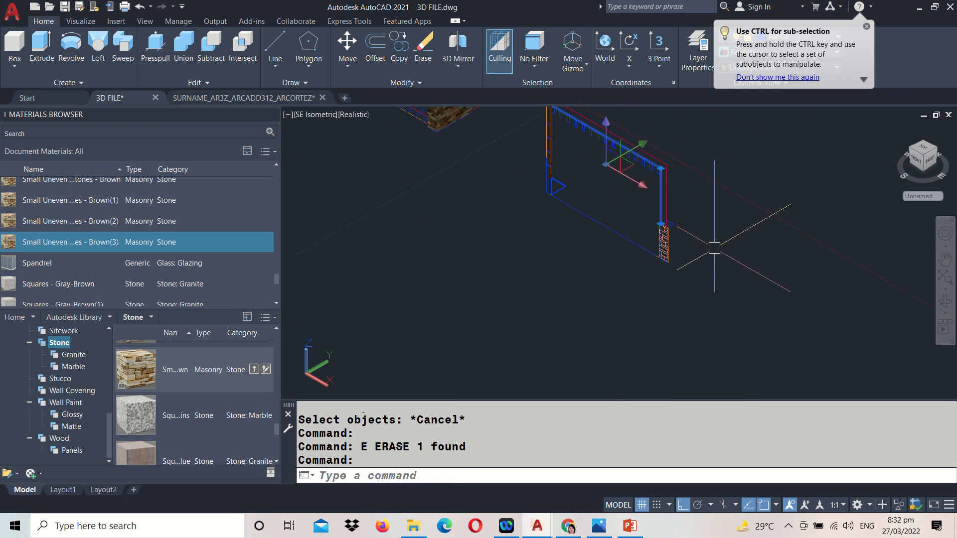
scroll(708, 247, "up", 3)
type("m")
key("Return")
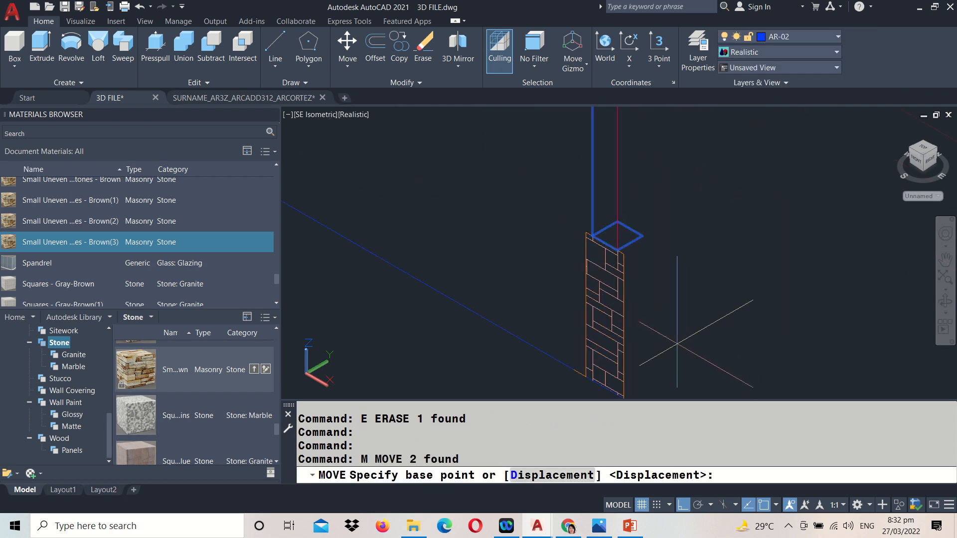
key("Escape")
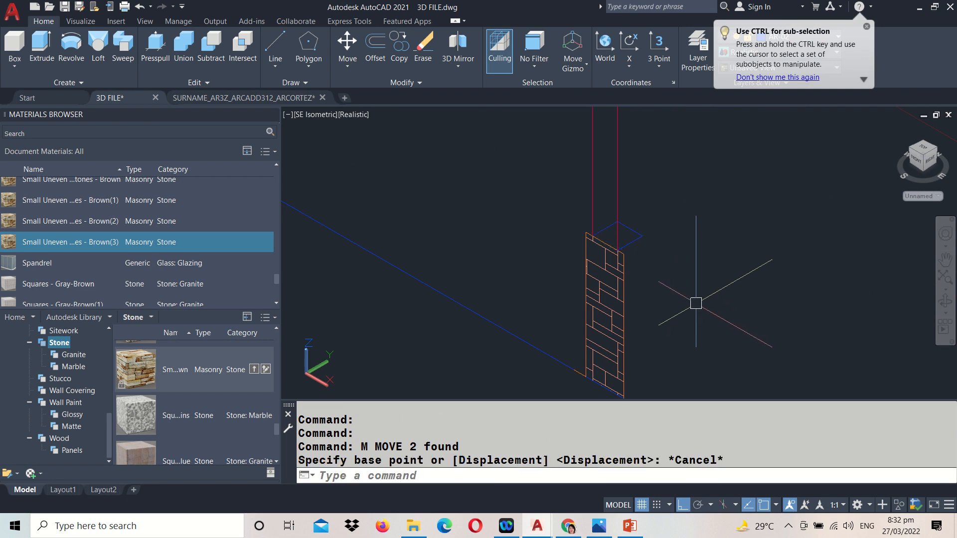
- Move the small square and the 3D polyline together into the empty space clear of the elevation
mouse_move(394, 5)
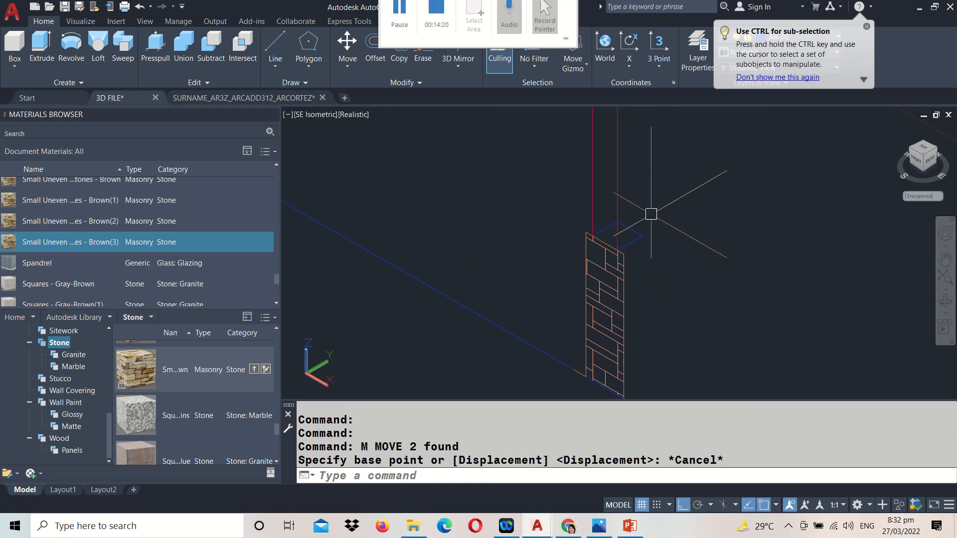
type("m")
key("Return")
left_click(632, 244)
scroll(632, 244, "down", 3)
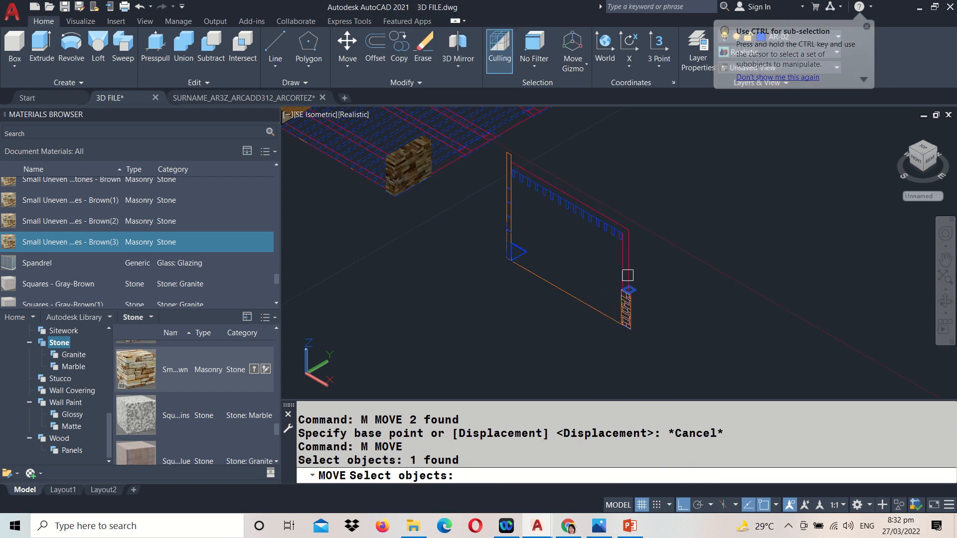
left_click(626, 209)
key("Return")
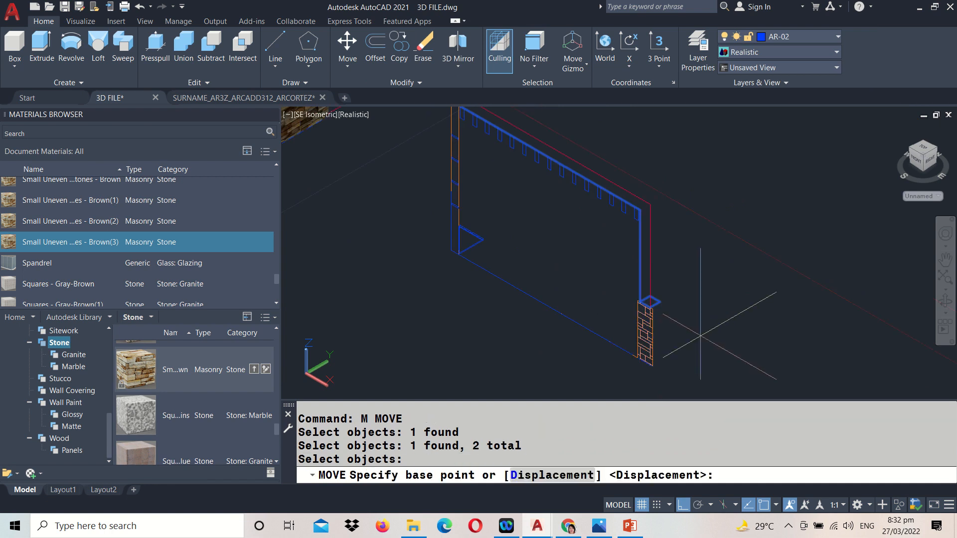
left_click(701, 336)
left_click(798, 281)
middle_click_drag(780, 222, 751, 290)
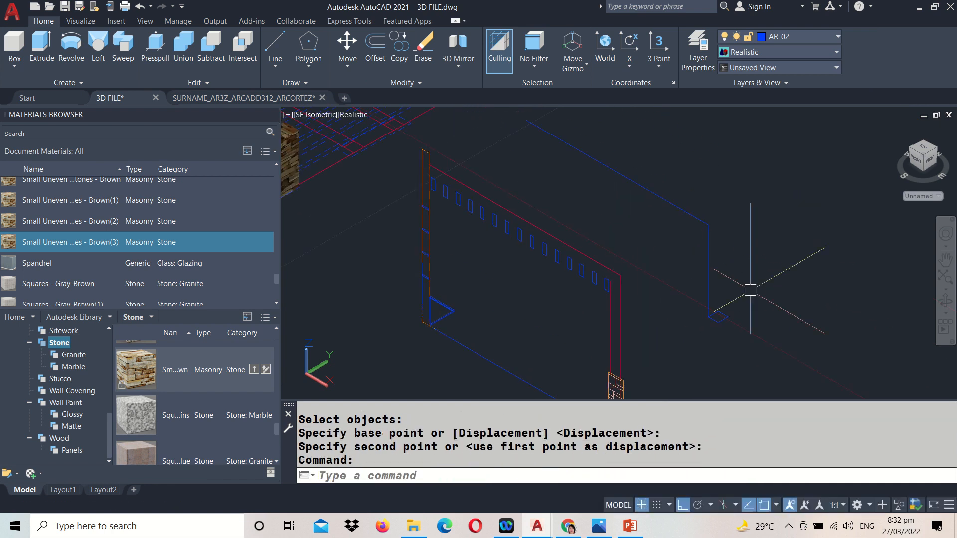
- Extrude the small square along the bent 3D polyline using the Path option
type("SWEEP")
key("Escape")
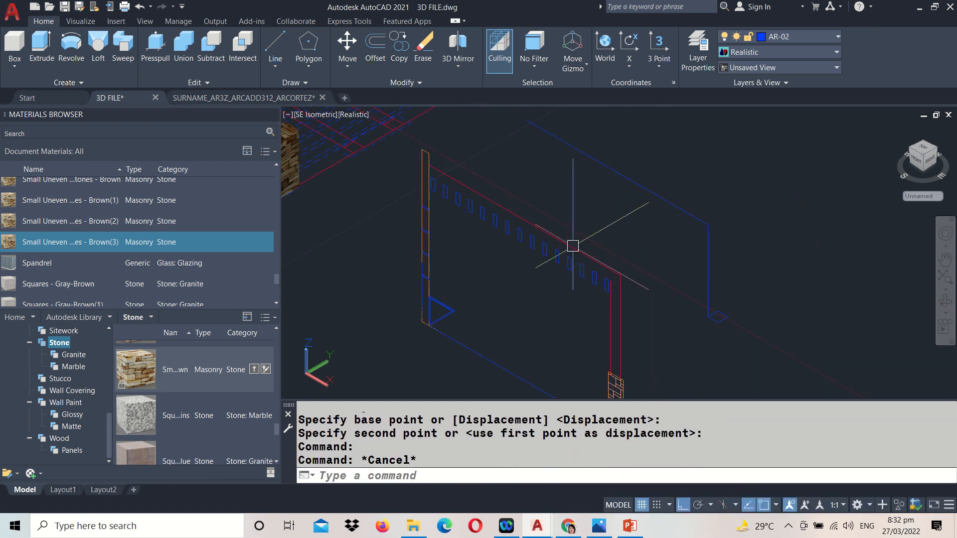
left_click(42, 52)
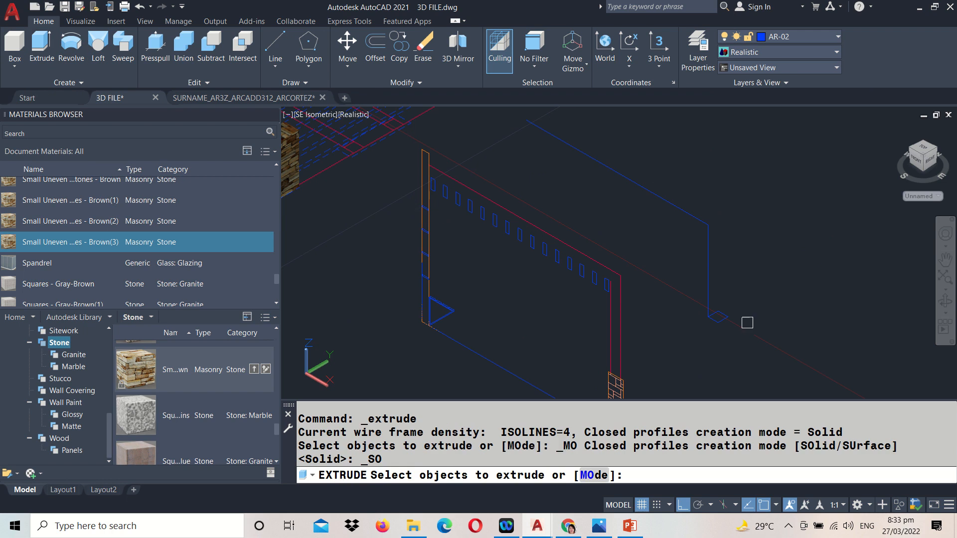
left_click(727, 319)
key("Return")
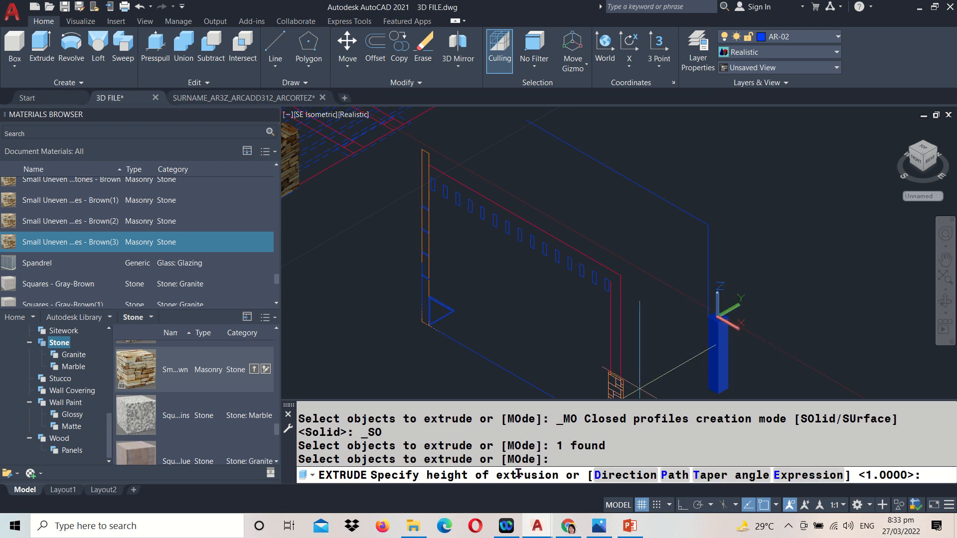
left_click(668, 476)
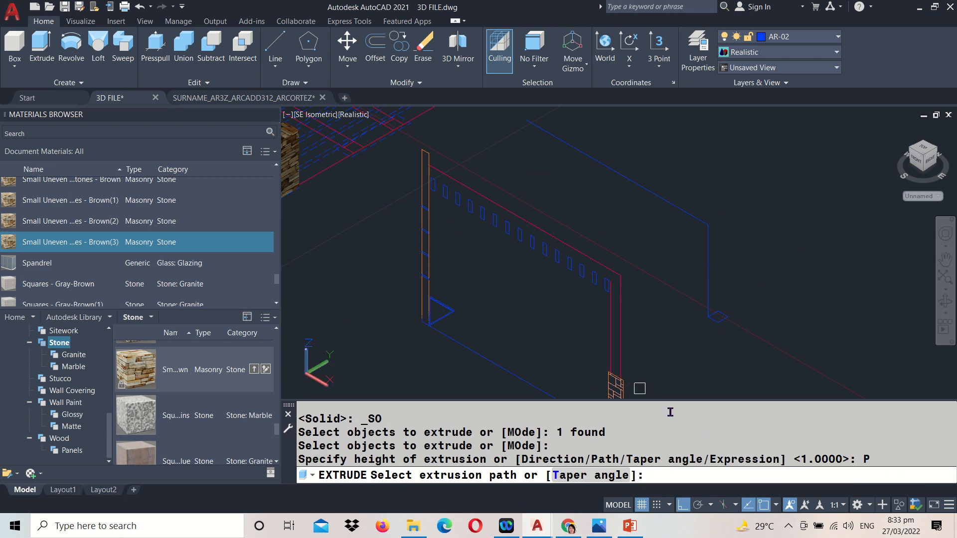
left_click(678, 210)
scroll(678, 210, "down", 2)
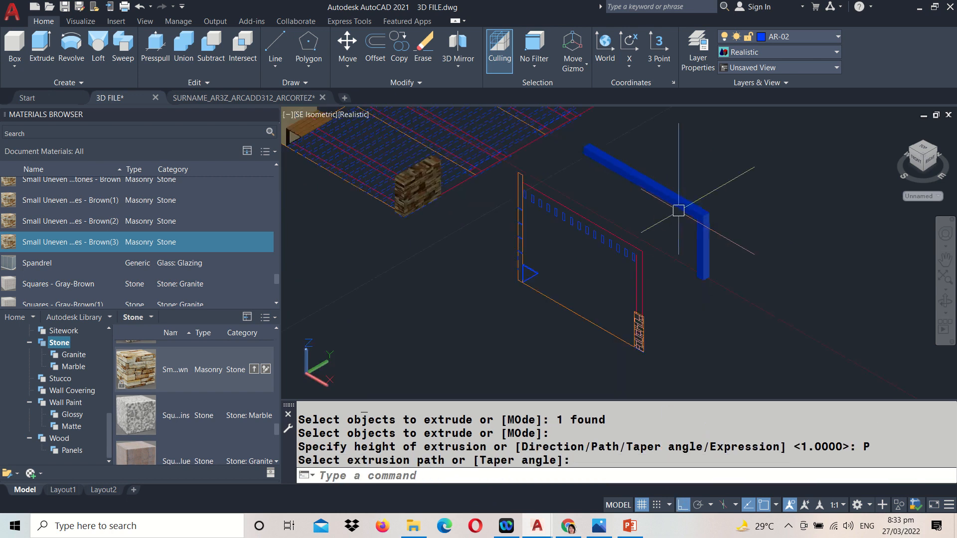
mouse_move(678, 243)
middle_mouse_down()
mouse_move(685, 307)
mouse_move(771, 346)
middle_mouse_up()
key("Escape")
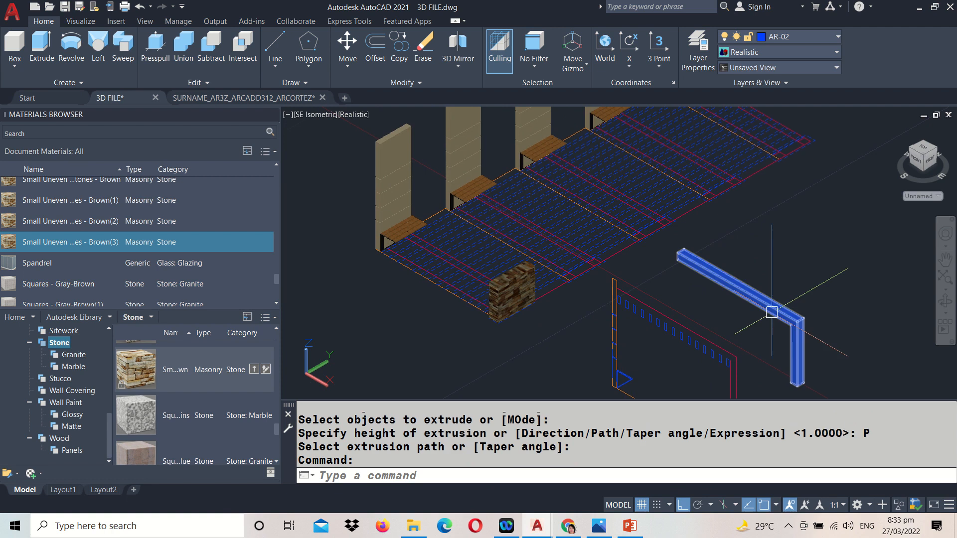
left_click(771, 307)
scroll(124, 259, "down", 10)
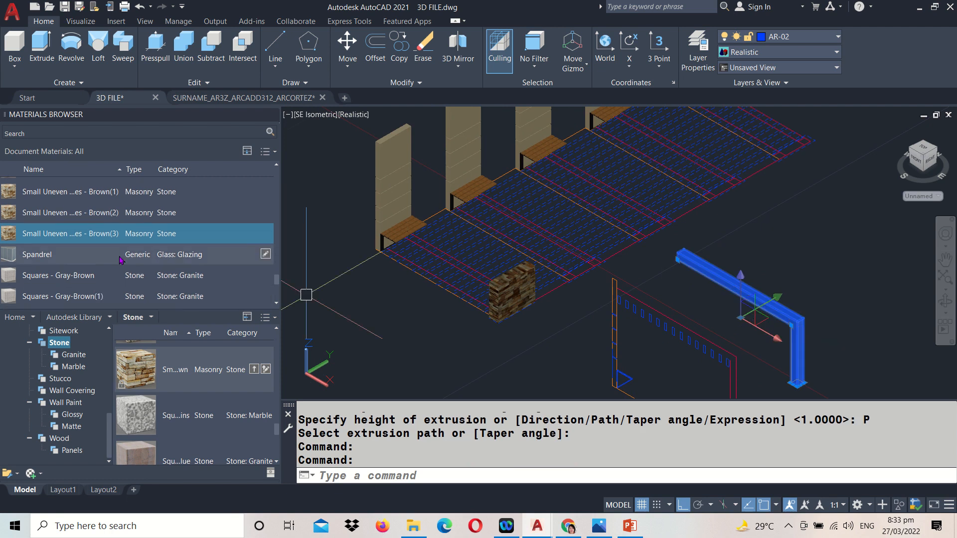
scroll(124, 258, "up", 5)
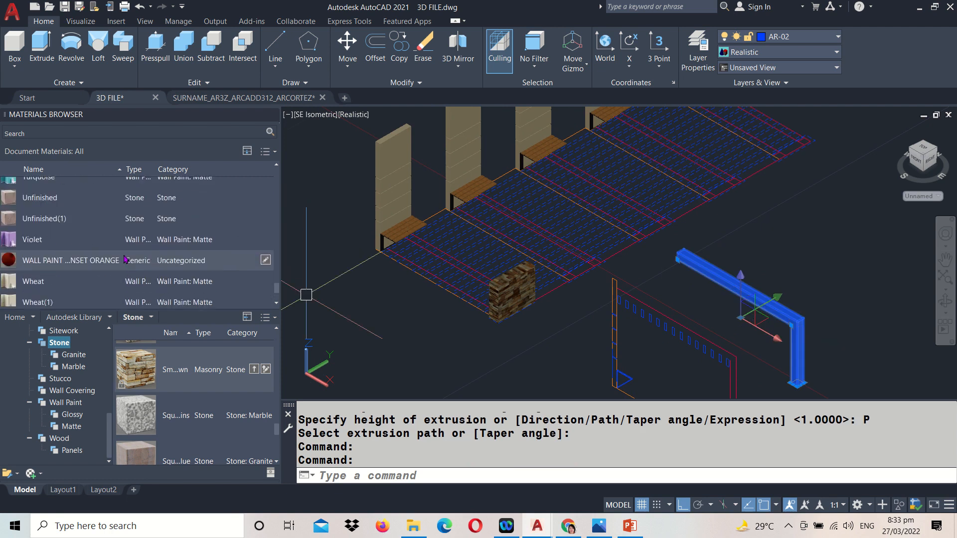
key("Escape")
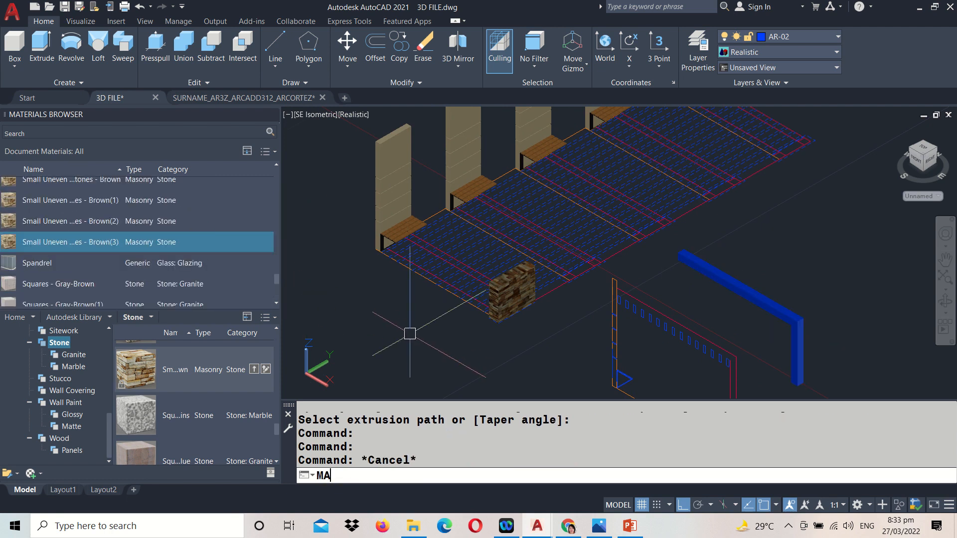
- Match the properties of the black bracket under the first bench onto the extruded post-and-beam frame
key("Return")
scroll(395, 244, "up", 5)
left_click(423, 251)
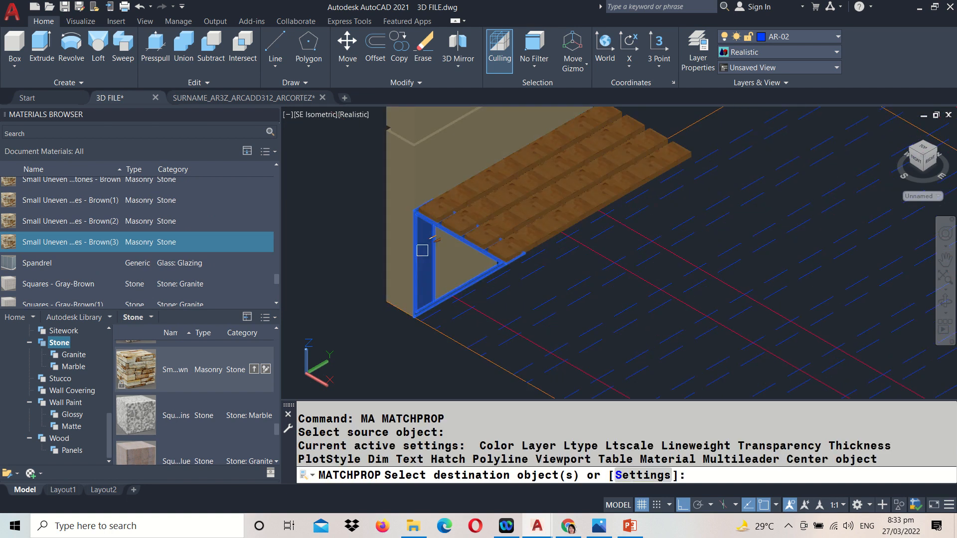
scroll(423, 251, "down", 5)
left_click(743, 295)
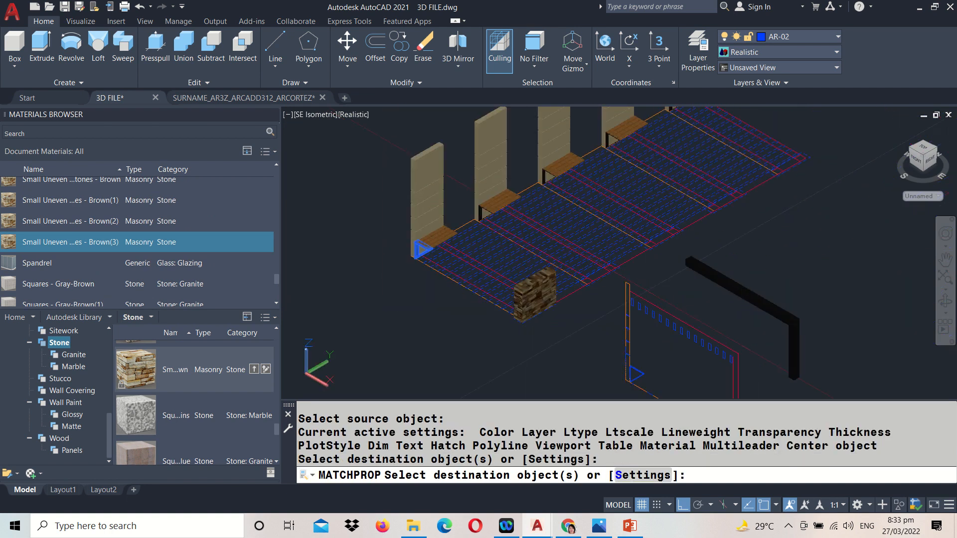
key("Return")
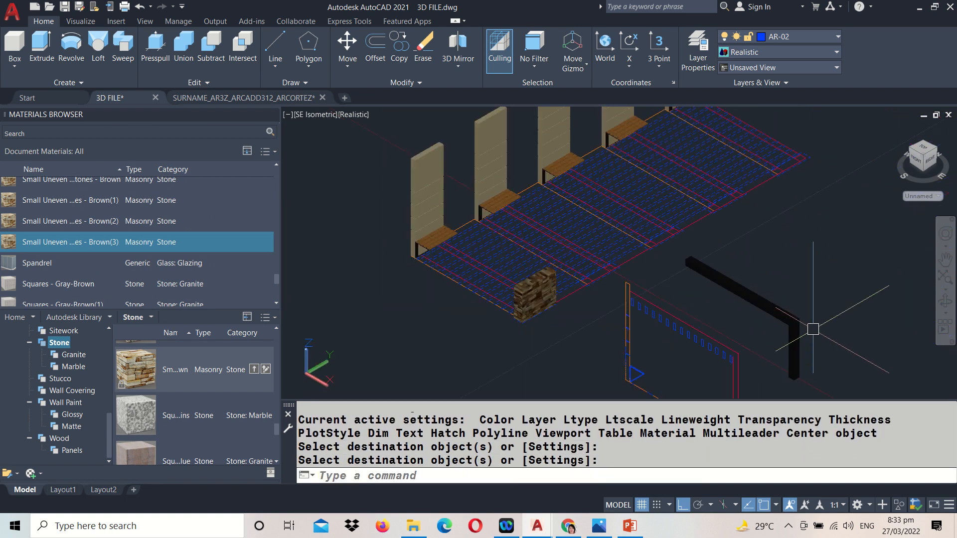
- Move the black frame by the upper corner of its beam end onto the elevation, where the red beam line meets the wall outline
type("m")
key("Return")
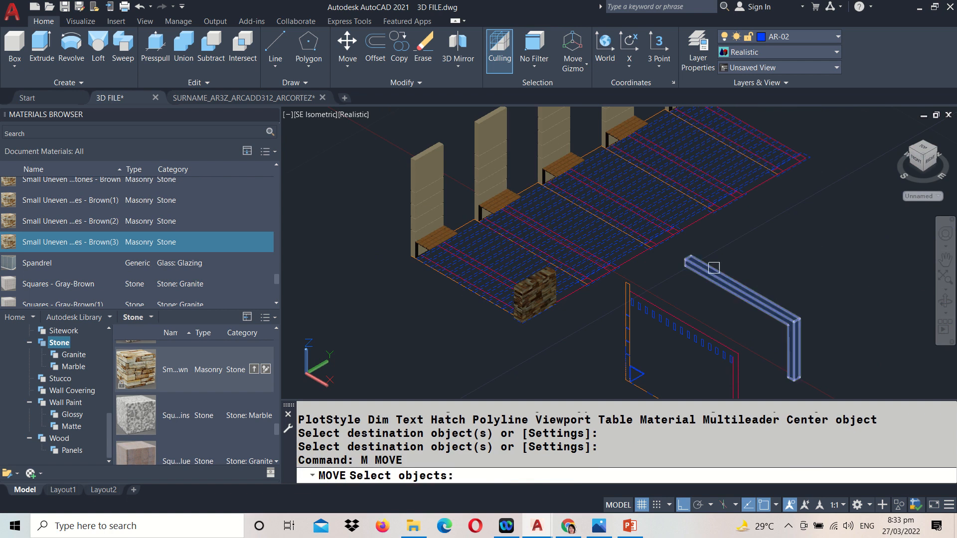
left_click(714, 267)
key("Return")
scroll(671, 267, "up", 5)
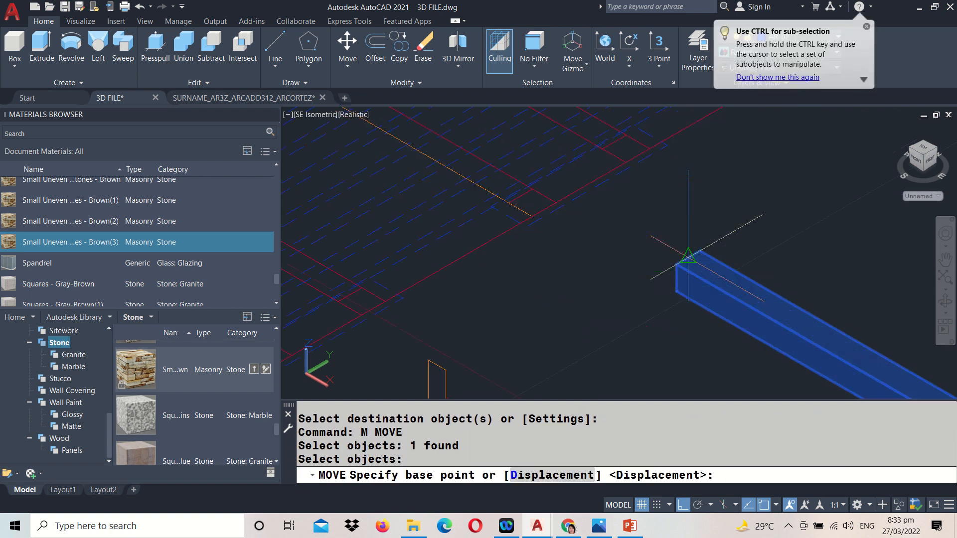
left_click(671, 268)
scroll(680, 252, "down", 3)
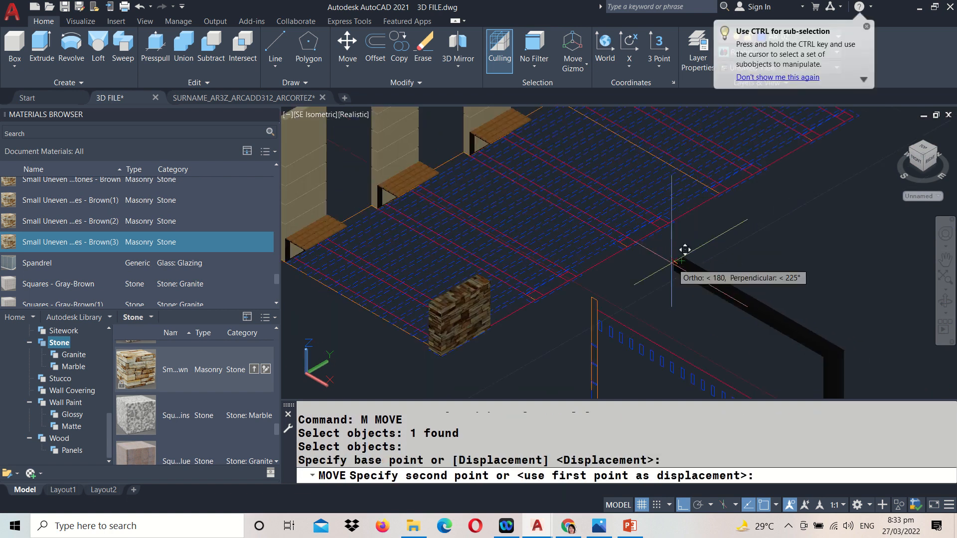
scroll(627, 306, "up", 4)
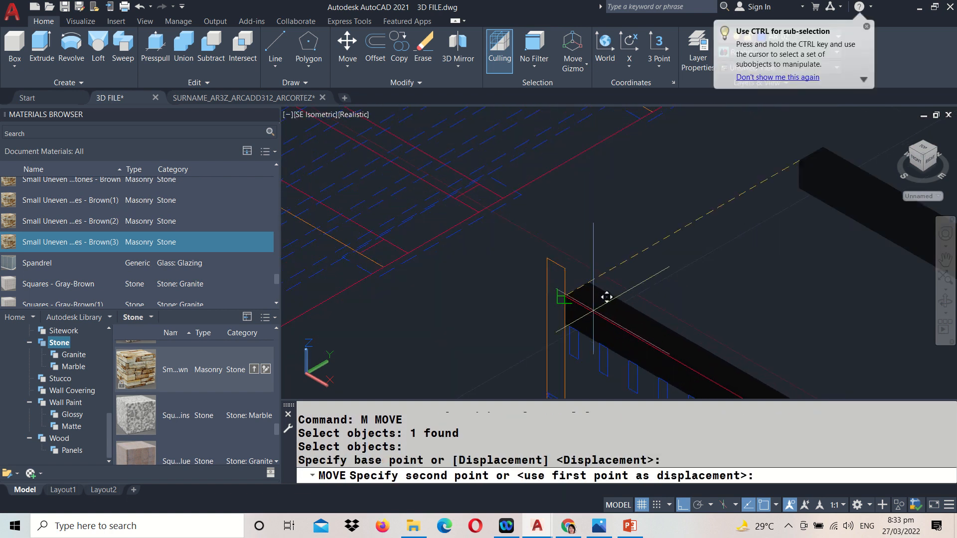
left_click(566, 293)
- Move the black frame from the top corner of the elevation's wall outline to the matching top corner of the first 3D wall
scroll(592, 220, "down", 2)
scroll(614, 257, "up", 3)
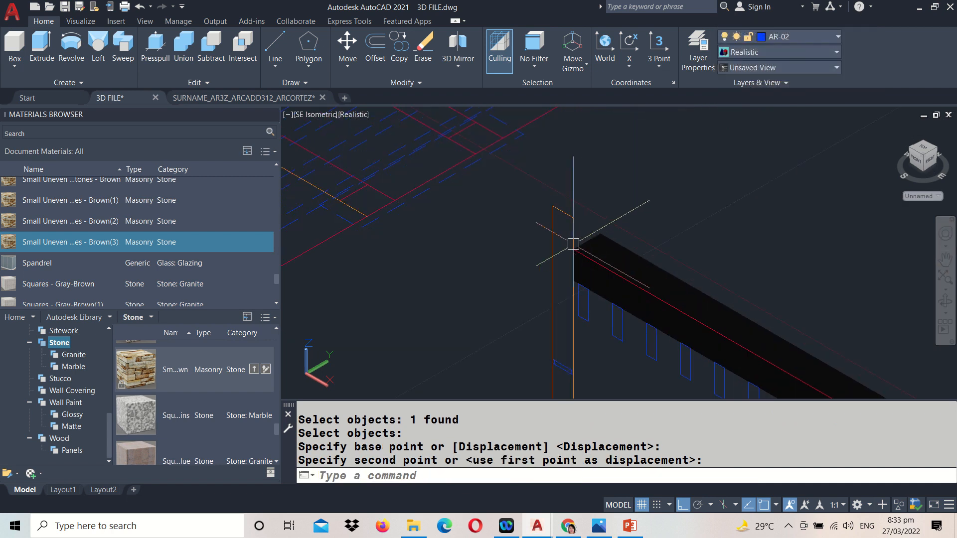
type("M")
key("Return")
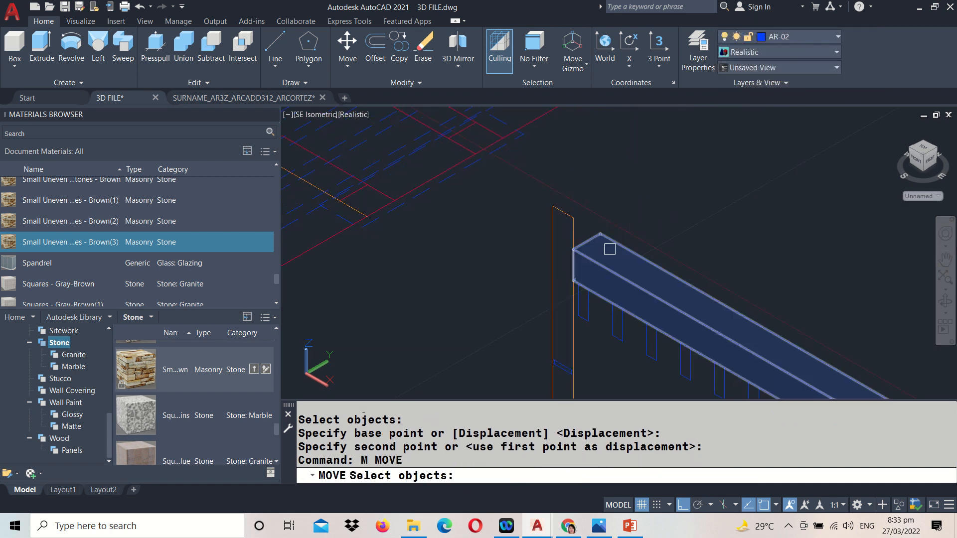
left_click(610, 249)
key("Return")
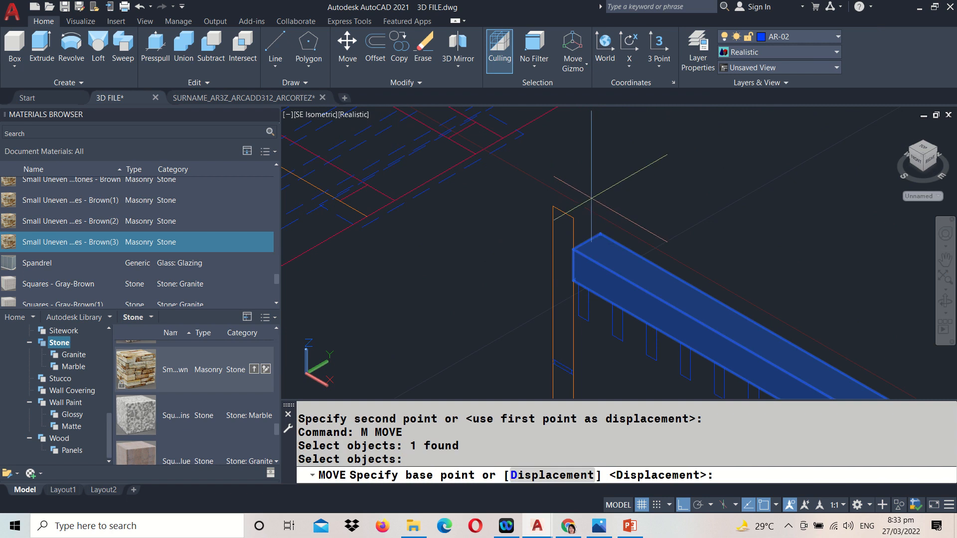
left_click(573, 218)
scroll(513, 160, "down", 3)
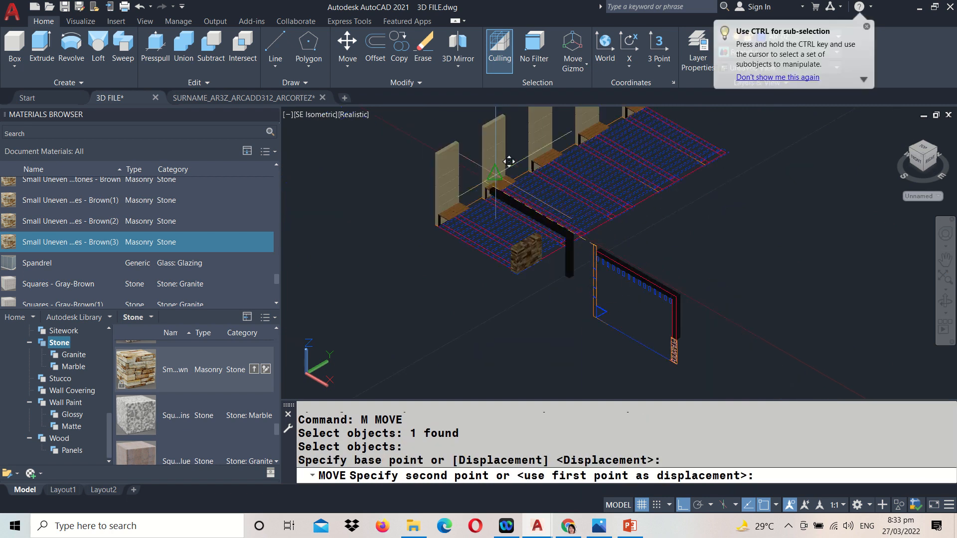
scroll(436, 142, "up", 4)
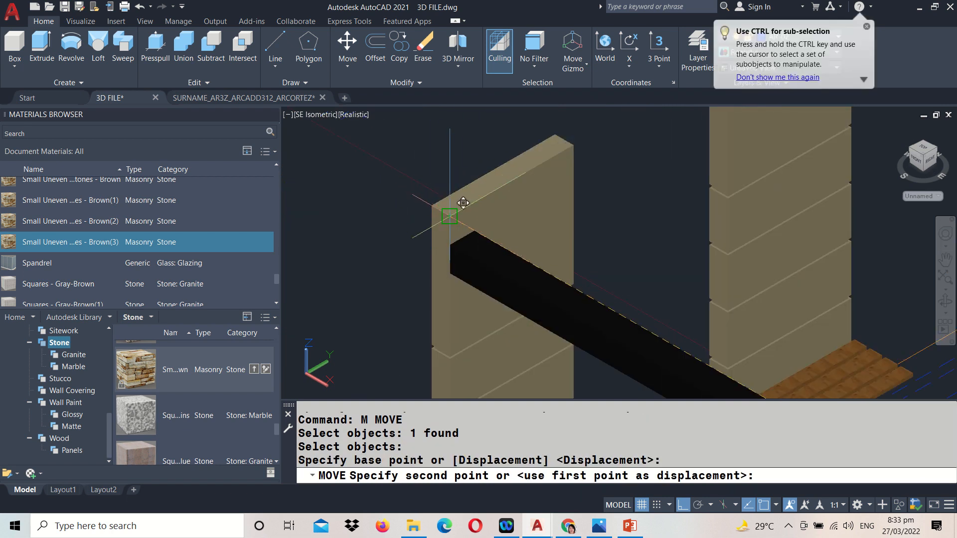
left_click(451, 213)
- Copy the black frame to the other end of the stone pier, taking the spacing from the paired lines on the floor plan
scroll(468, 166, "down", 4)
scroll(469, 170, "down", 3)
middle_click_drag(674, 327, 643, 262)
middle_click_drag(569, 315, 527, 359)
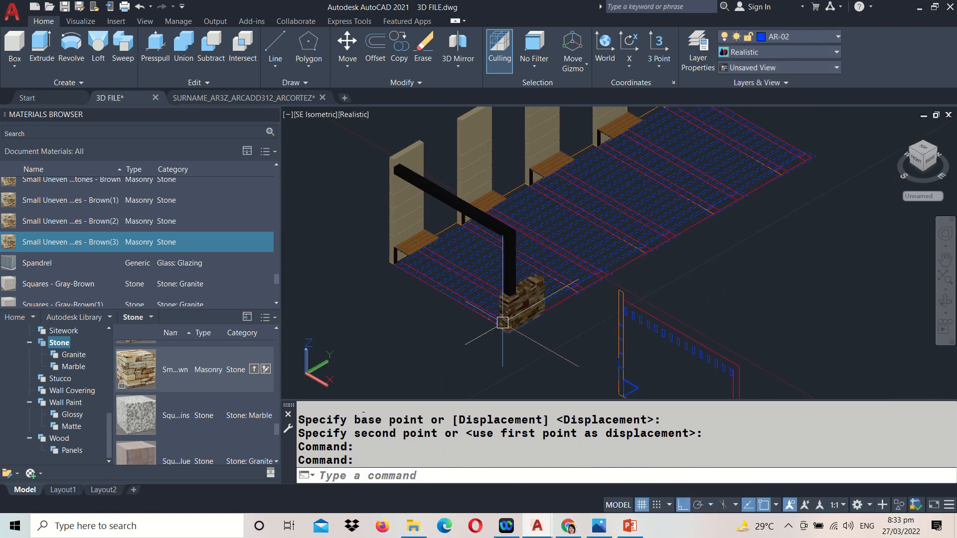
scroll(401, 170, "up", 2)
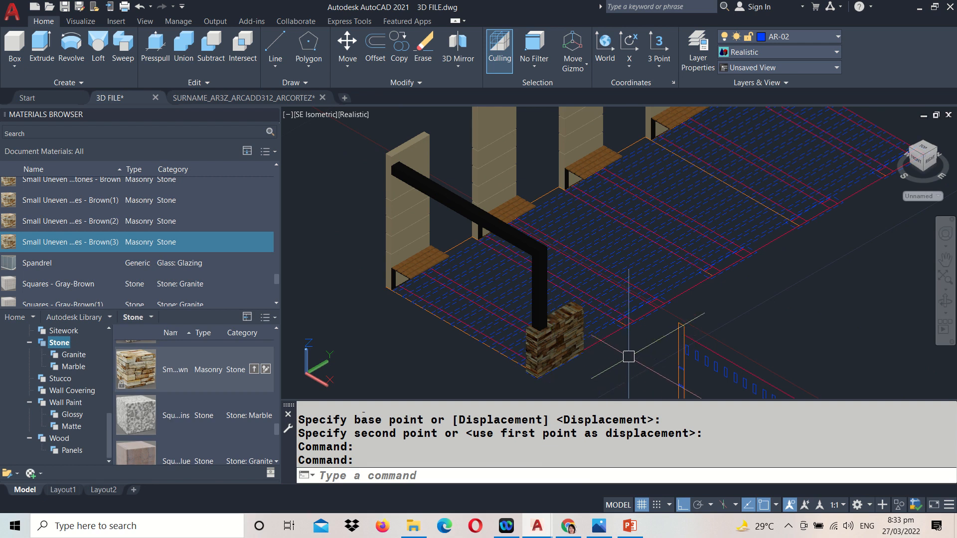
key("Return")
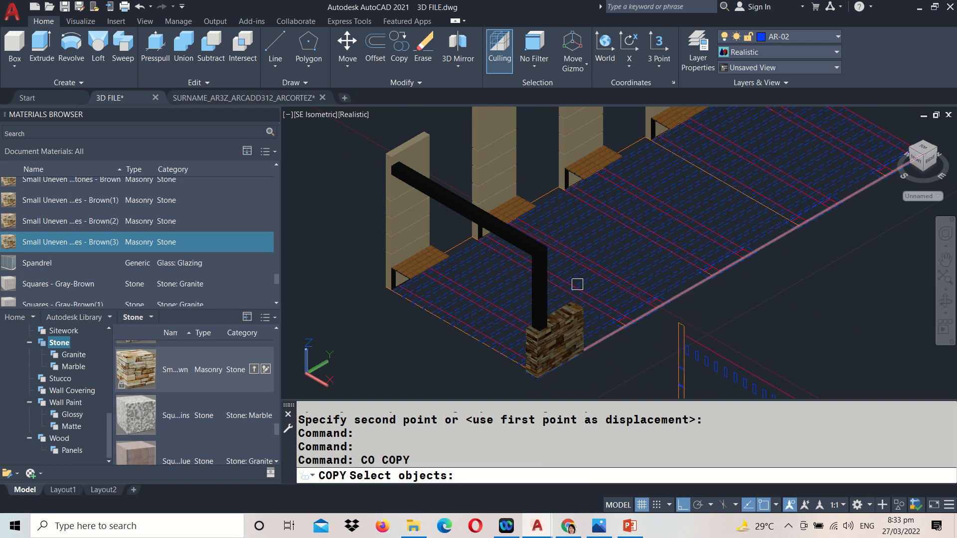
left_click(544, 255)
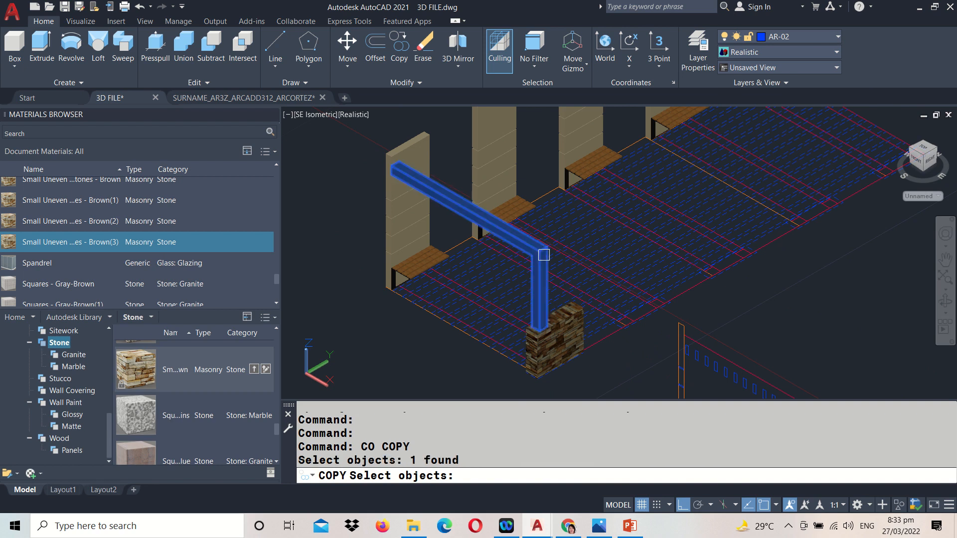
key("Return")
scroll(643, 339, "up", 3)
scroll(602, 328, "up", 2)
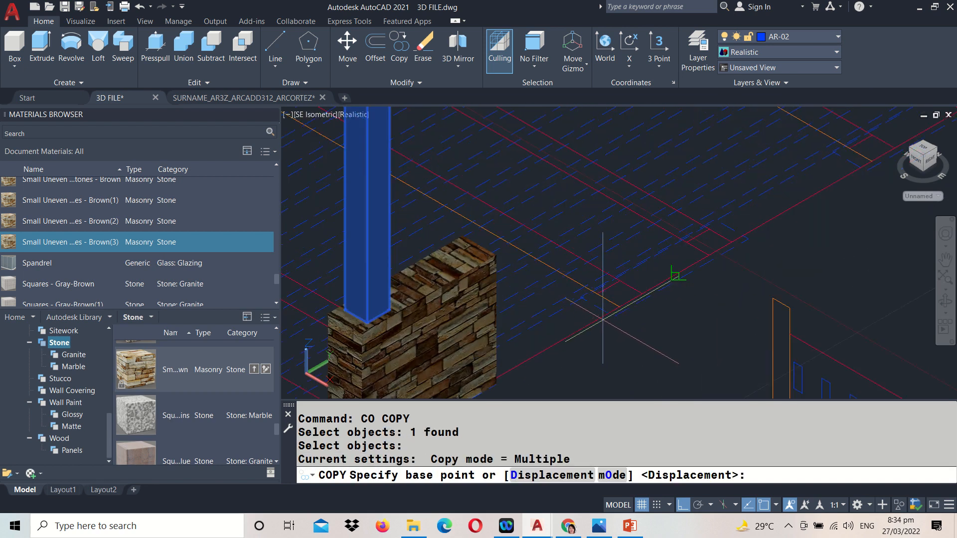
left_click(608, 286)
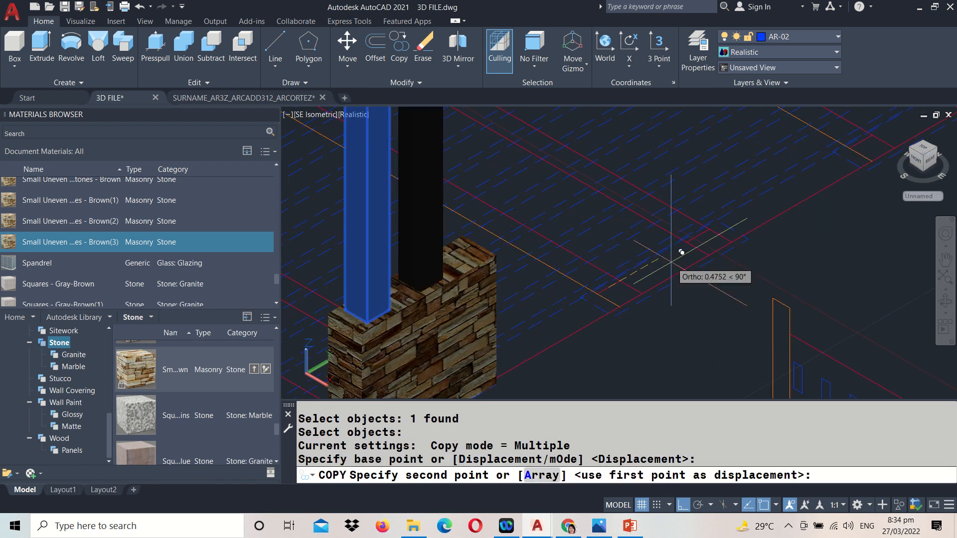
left_click(701, 235)
key("Return")
- Copy the stone pier with its two black frames to the next two bays, from the midpoint of the pier's bottom edge
scroll(701, 235, "down", 5)
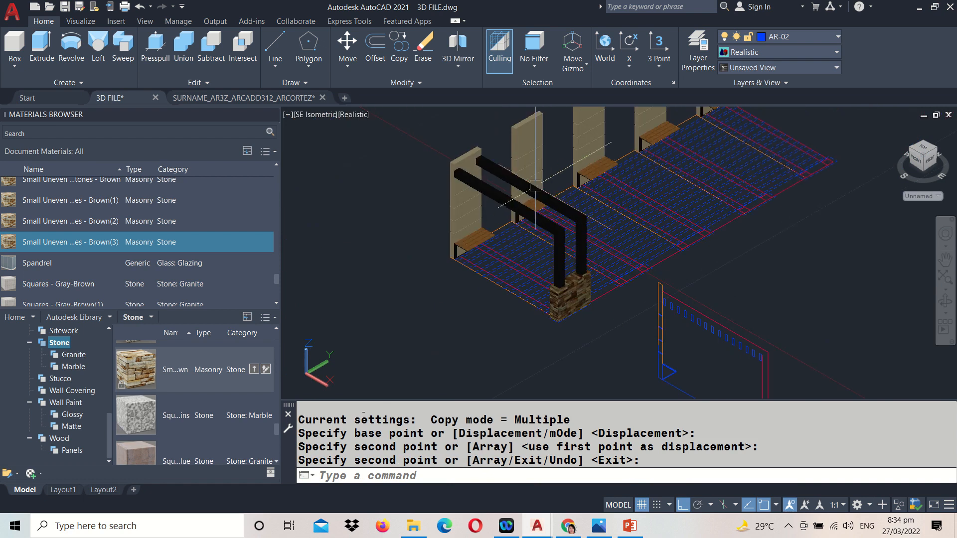
scroll(562, 260, "up", 5)
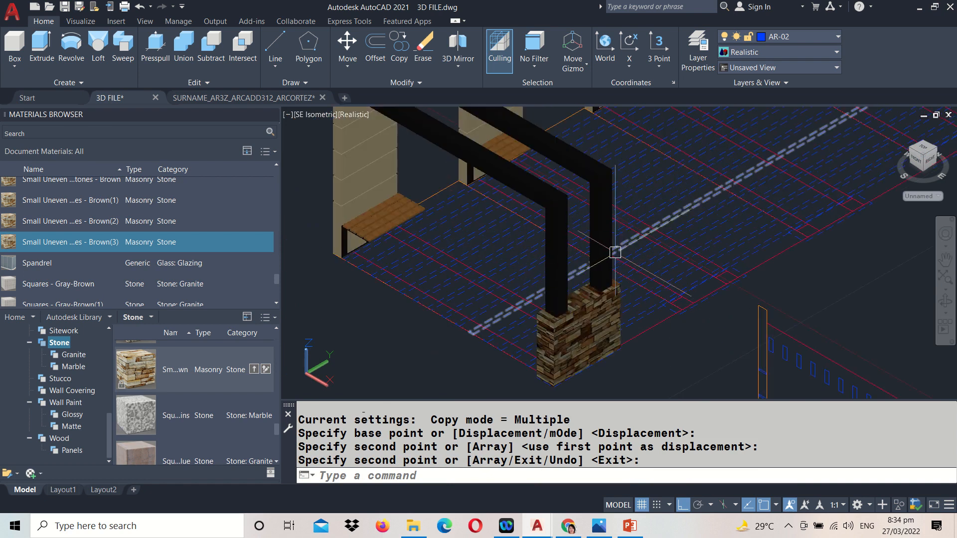
key("Return")
left_click(598, 318)
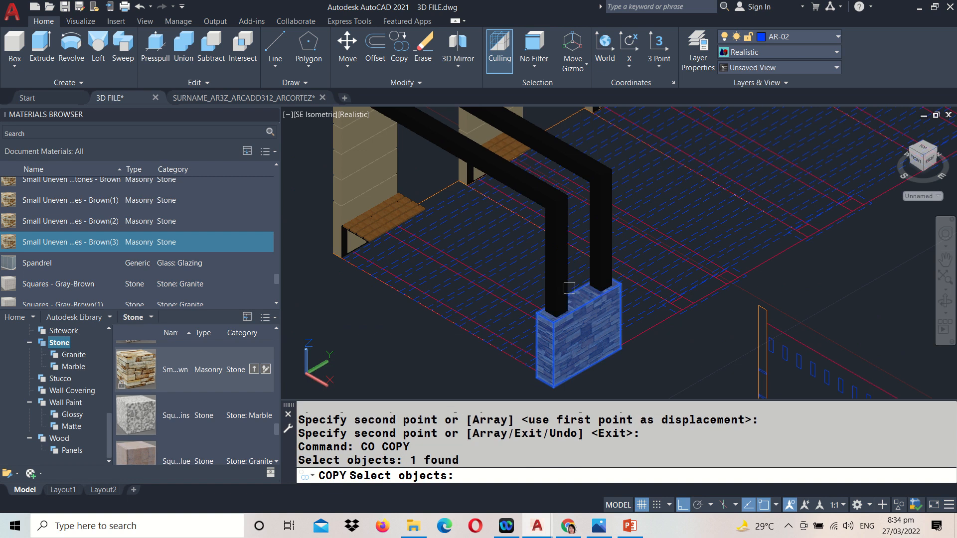
left_click(566, 282)
left_click(612, 254)
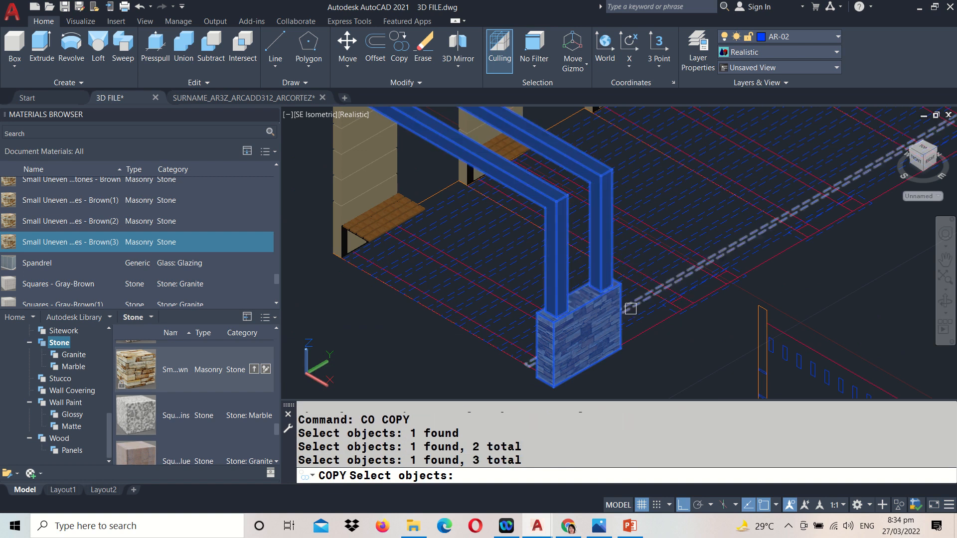
key("Return")
scroll(625, 384, "up", 2)
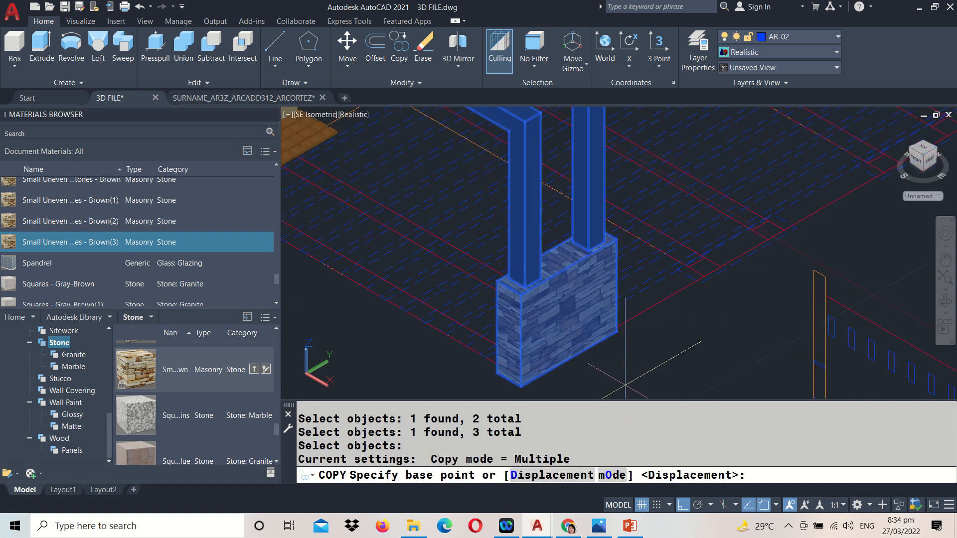
scroll(623, 279, "up", 3)
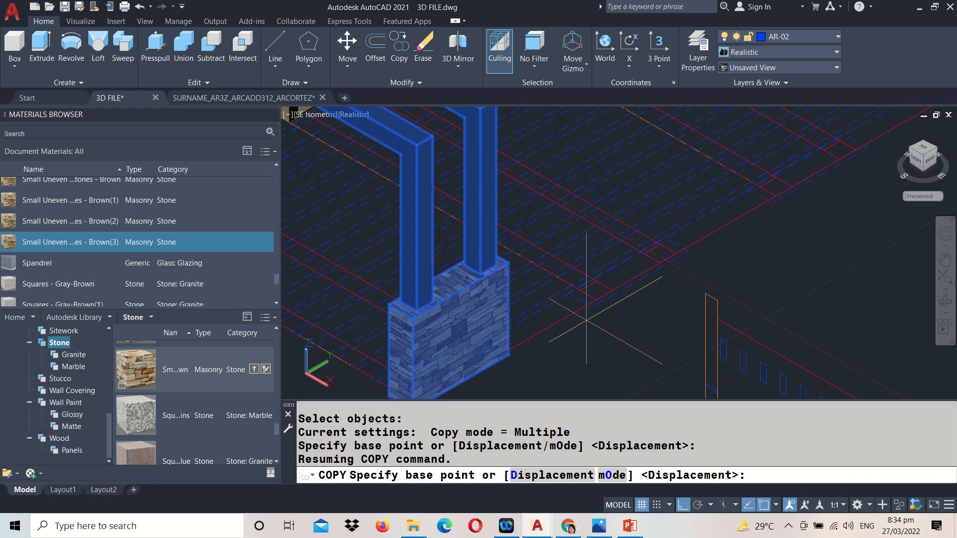
scroll(767, 216, "down", 4)
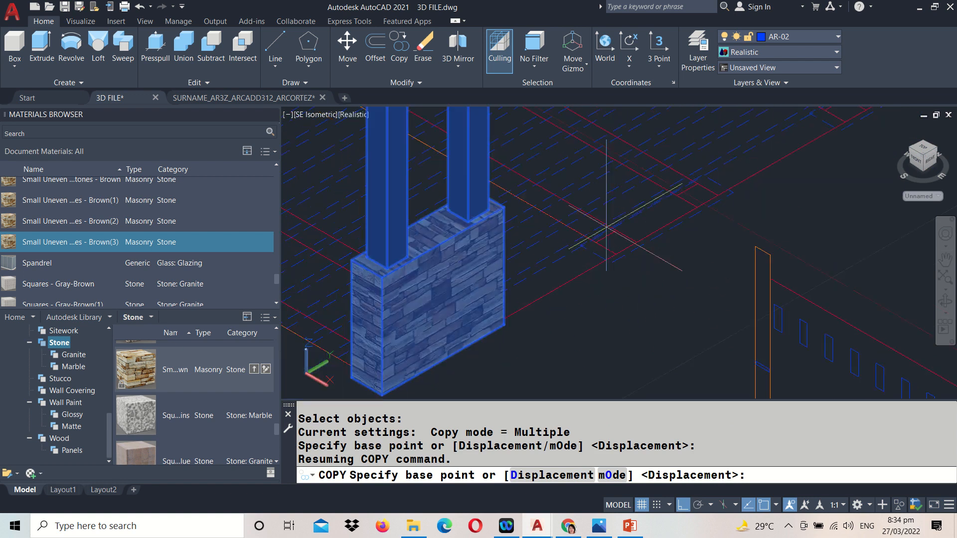
scroll(792, 182, "up", 2)
scroll(684, 260, "down", 3)
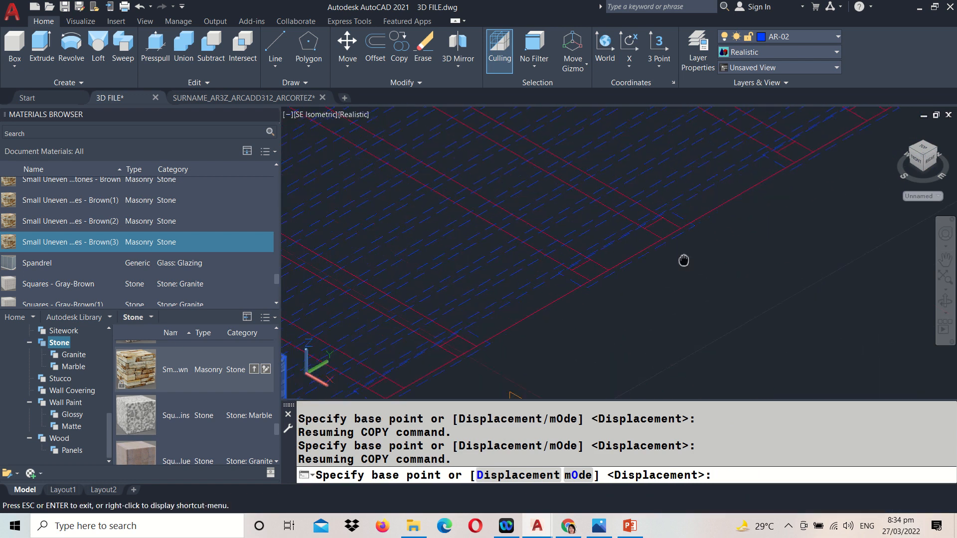
scroll(737, 186, "up", 2)
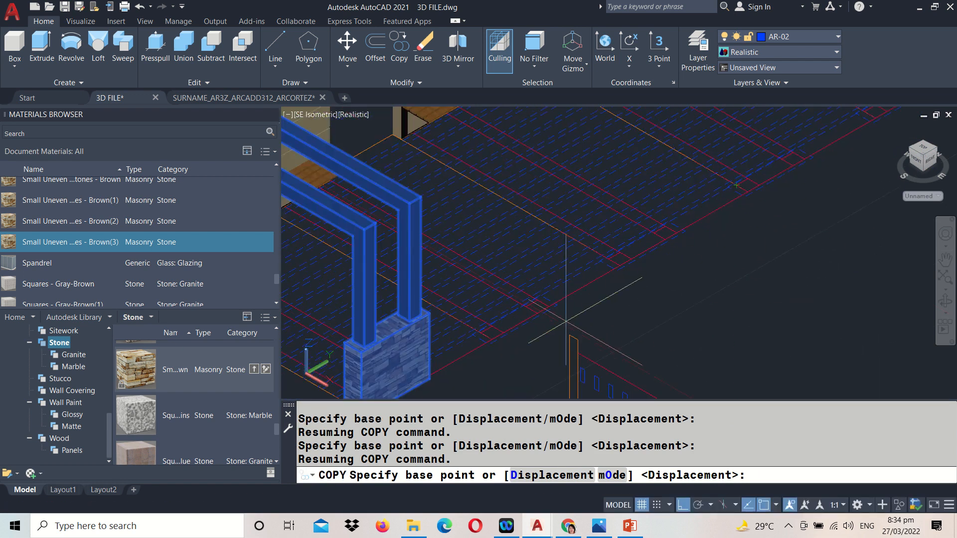
middle_click_drag(414, 394, 434, 343)
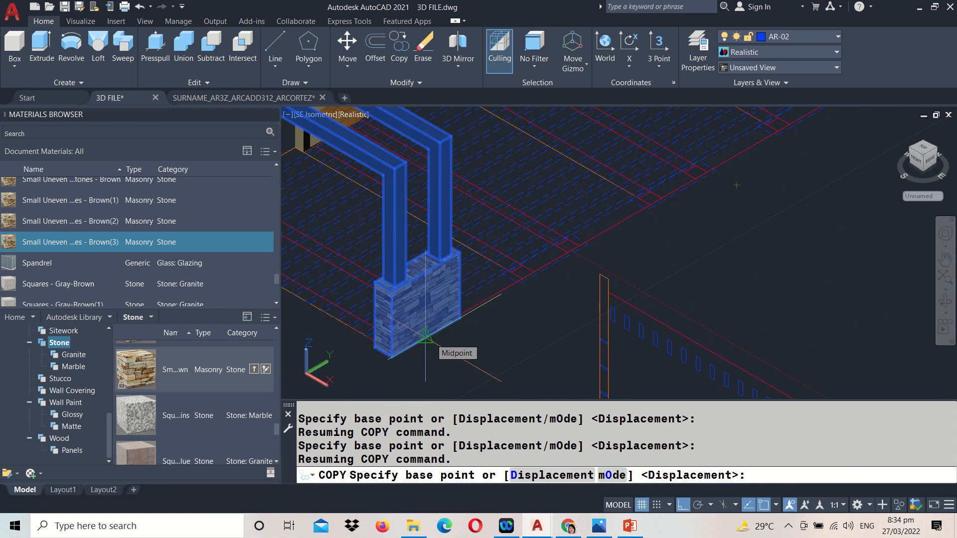
left_click(427, 338)
left_click(564, 255)
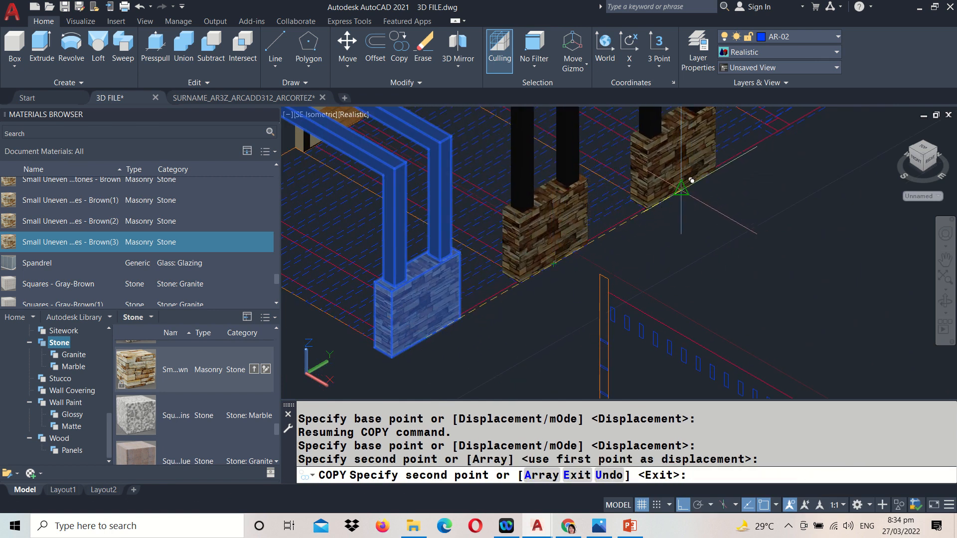
left_click(690, 189)
- Place further copies of the pier and frames at the last two bays of the plan and save the drawing
middle_click_drag(795, 162, 650, 272)
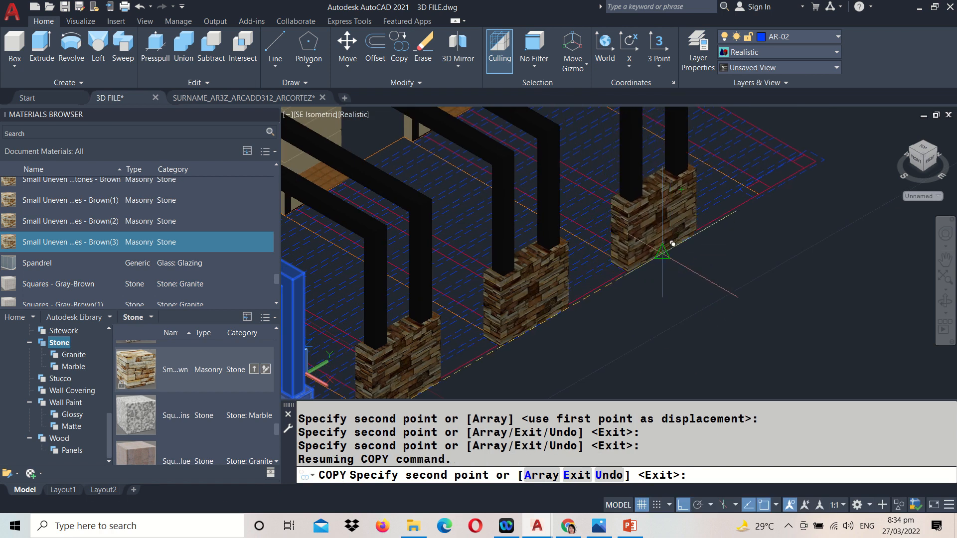
left_click(662, 254)
left_click(800, 169)
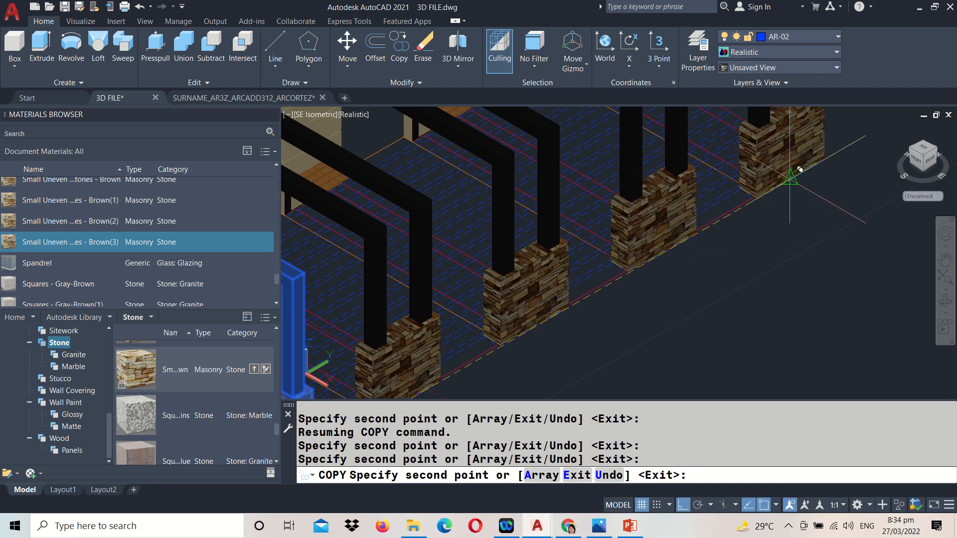
key("Return")
scroll(780, 194, "up", 5)
scroll(778, 196, "down", 8)
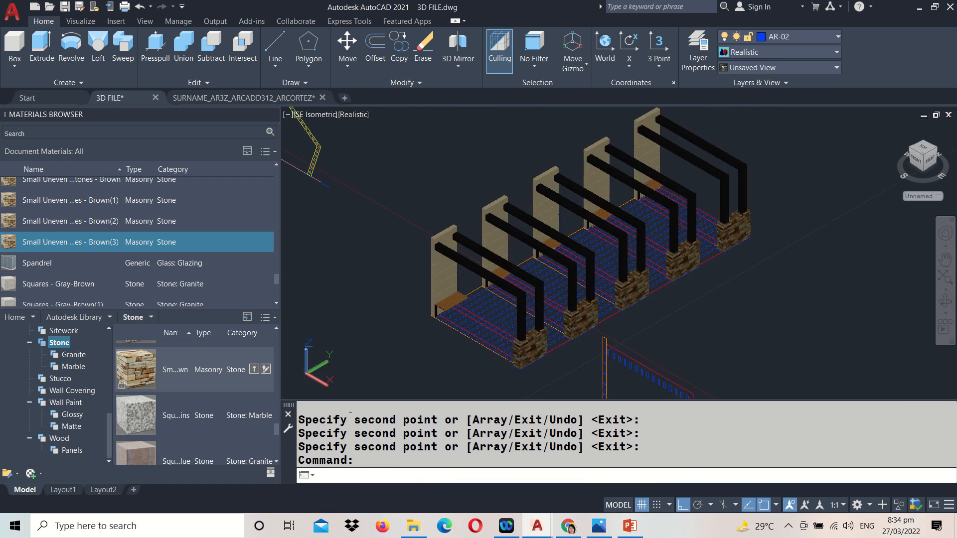
middle_click_drag(742, 334, 772, 224)
key("ctrl+s")
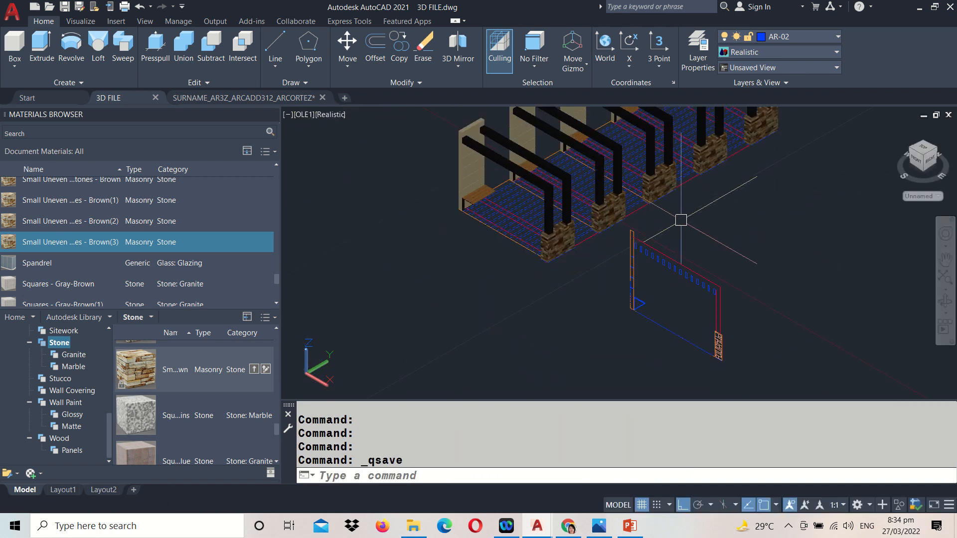
- Copy the first small blue rectangle below the elevation's beam onto the first 3D wall, from the wall outline's top corner to the matching corner
scroll(676, 252, "up", 4)
scroll(643, 260, "up", 3)
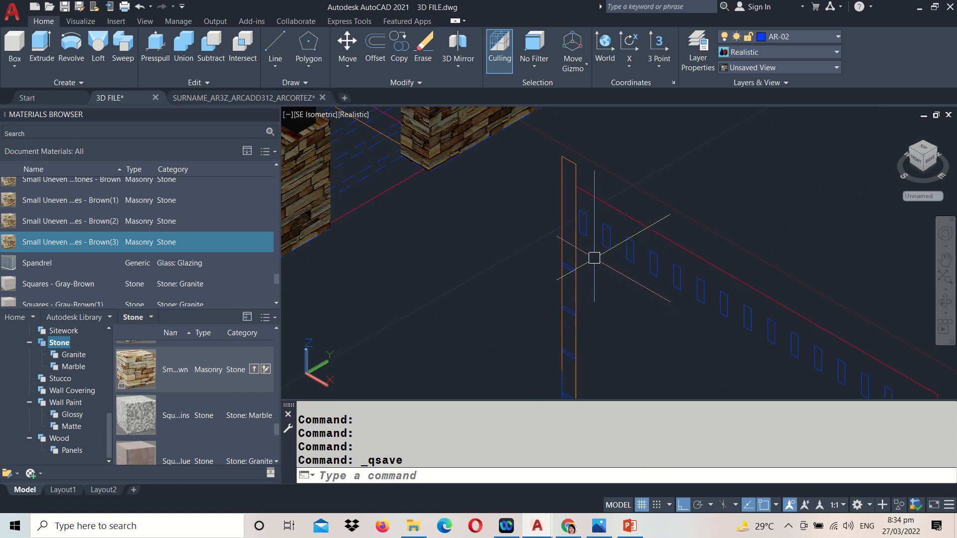
scroll(608, 242, "down", 2)
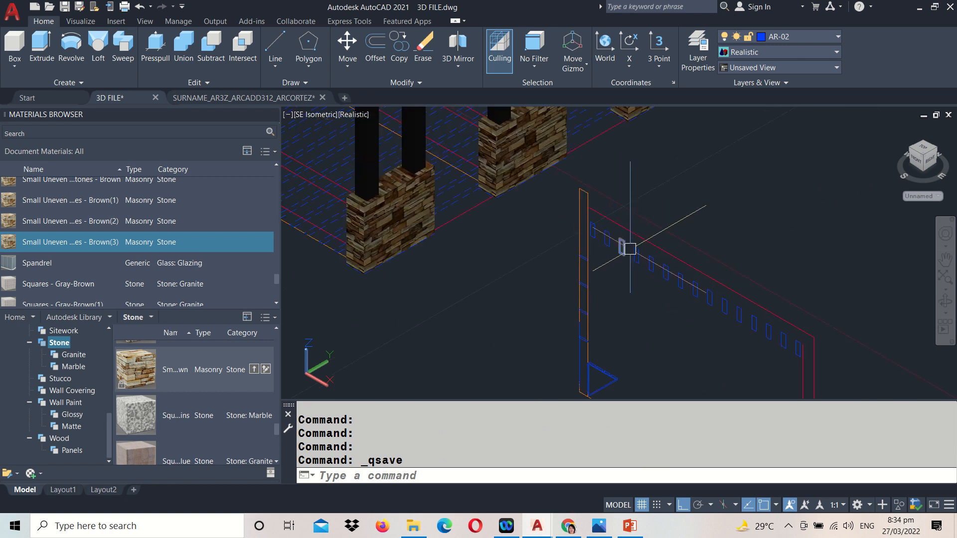
scroll(743, 325, "down", 3)
scroll(713, 329, "up", 1)
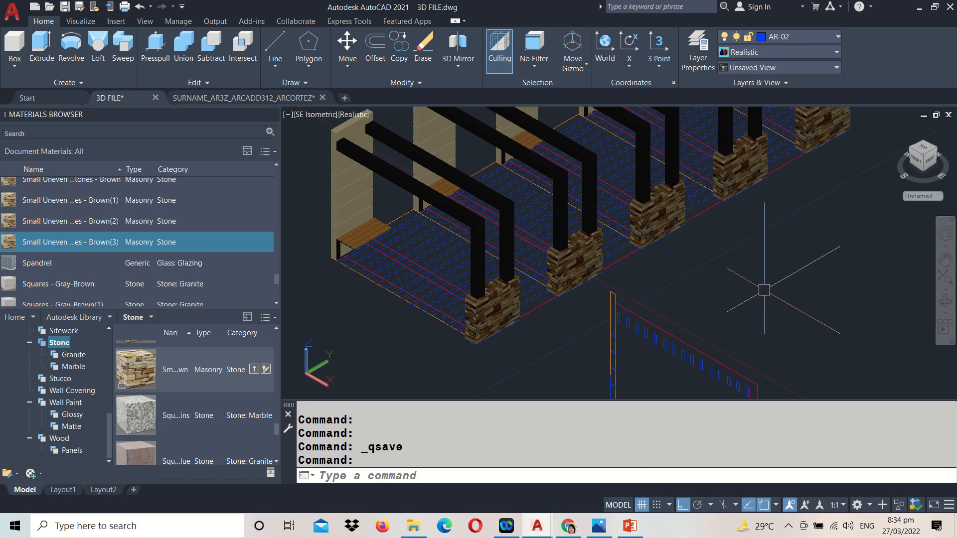
middle_click_drag(764, 290, 742, 240)
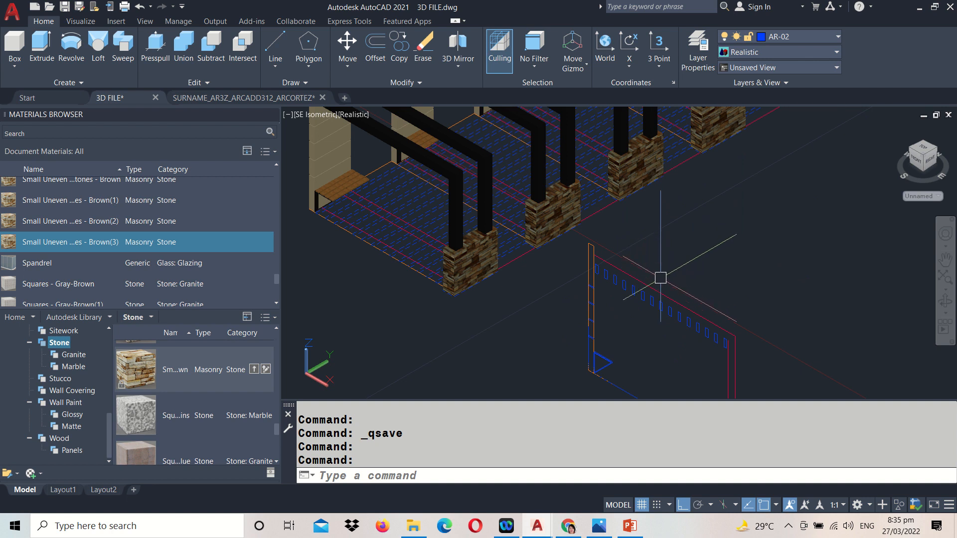
middle_click_drag(582, 299, 560, 236)
scroll(561, 235, "up", 2)
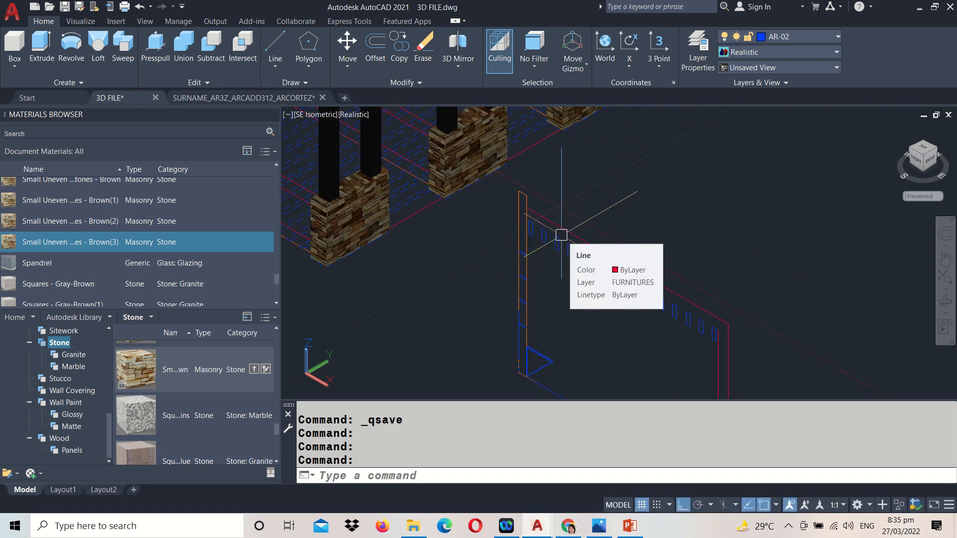
type("co")
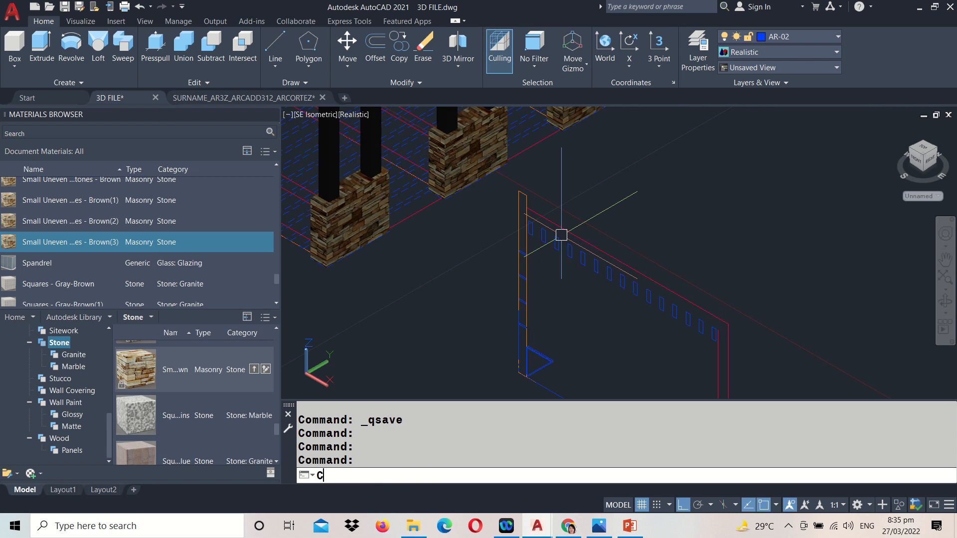
key("Return")
scroll(519, 239, "up", 4)
left_click(558, 217)
key("Return")
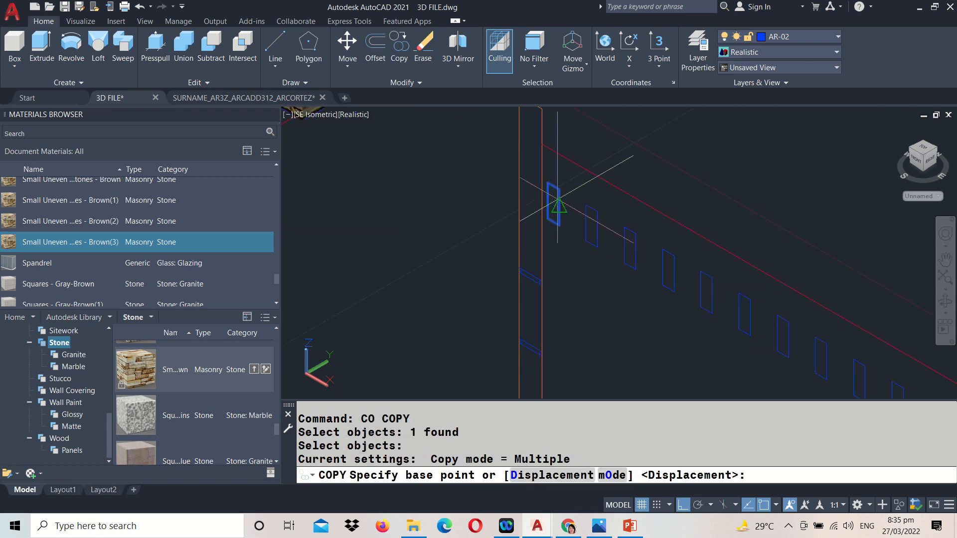
middle_click_drag(554, 205, 568, 279)
left_click(557, 185)
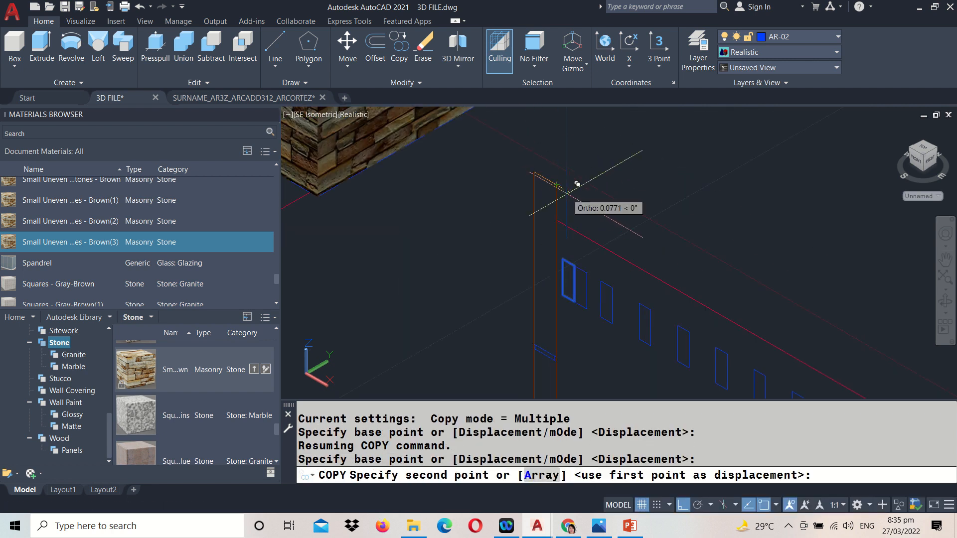
scroll(579, 205, "down", 5)
middle_click_drag(496, 178, 583, 309)
scroll(398, 201, "up", 5)
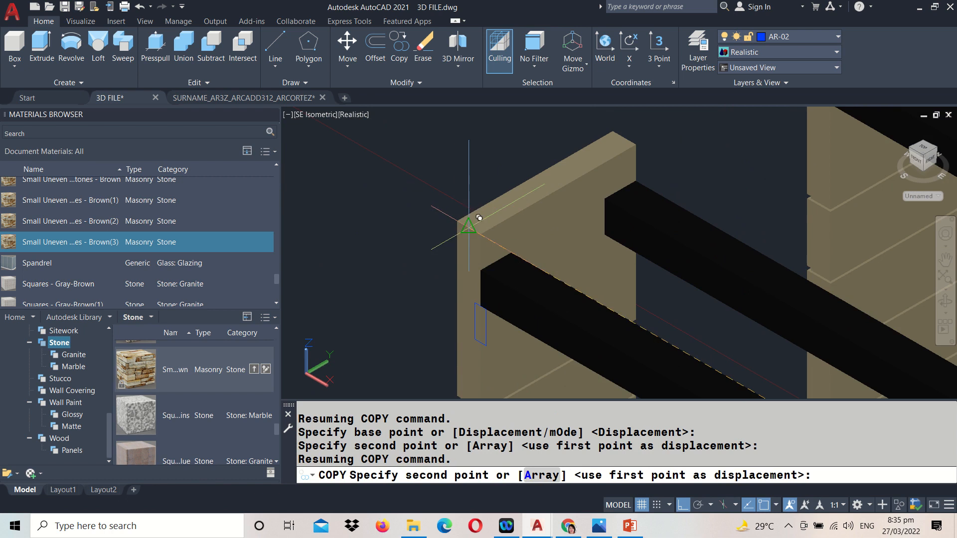
left_click(481, 234)
key("Return")
scroll(484, 234, "down", 2)
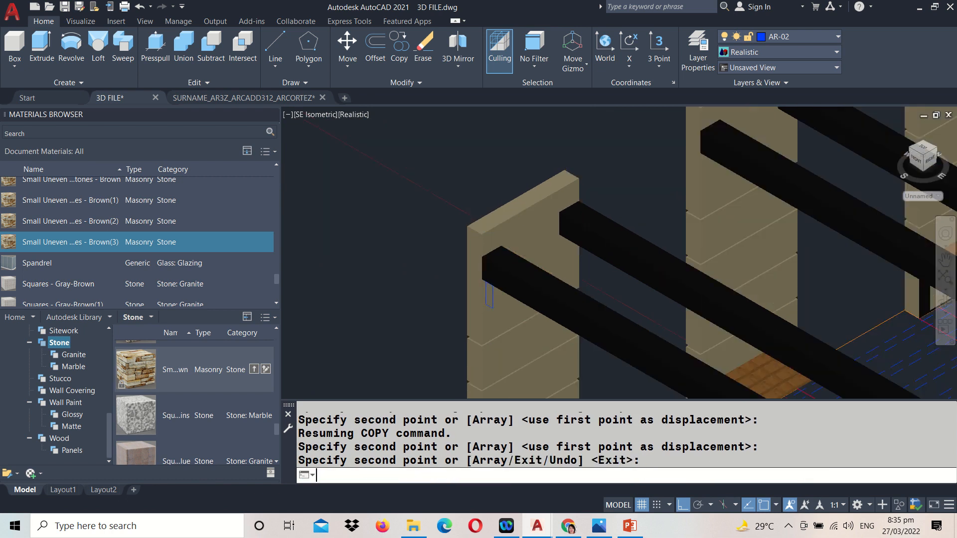
scroll(358, 286, "down", 3)
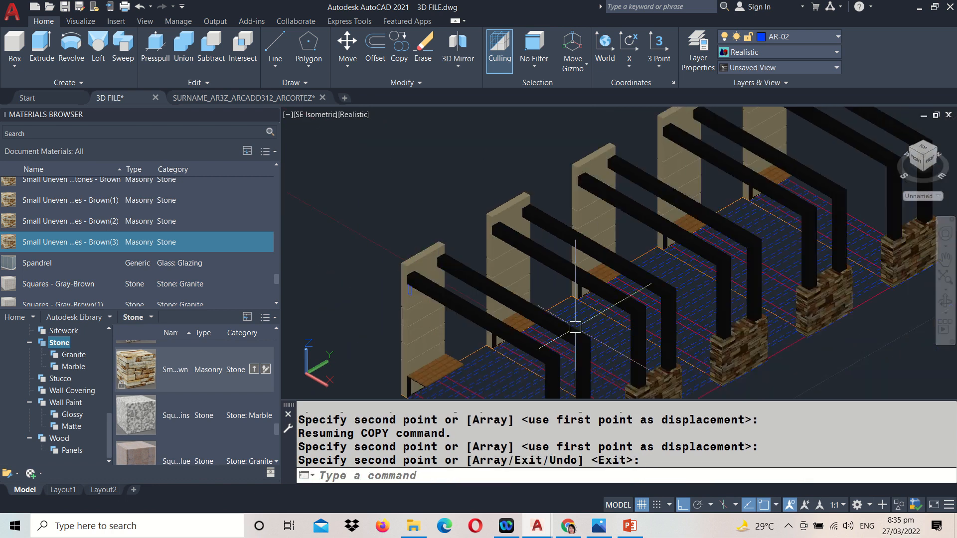
- Extrude the small blue rectangle under the first beam by -10 so it runs along the row of walls
middle_click_drag(550, 387, 512, 329)
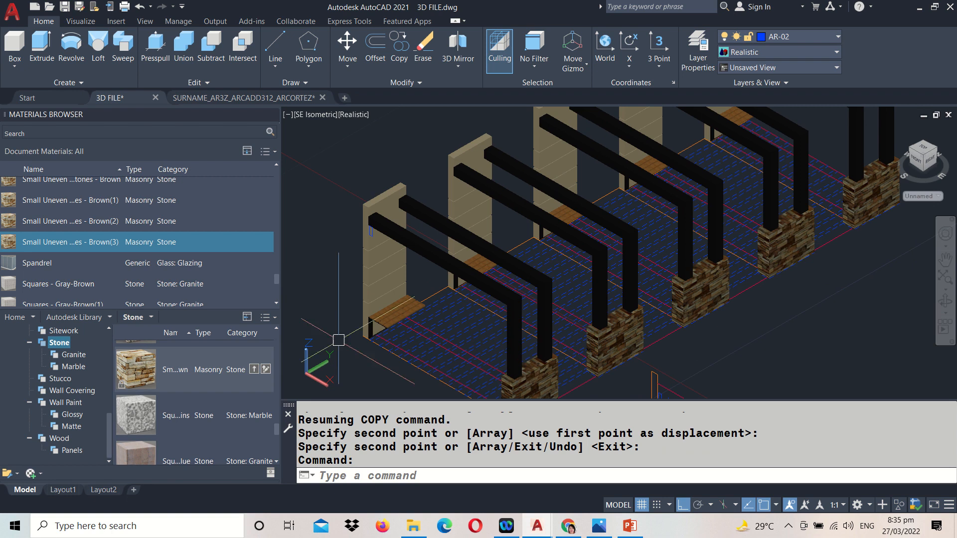
scroll(348, 234, "up", 2)
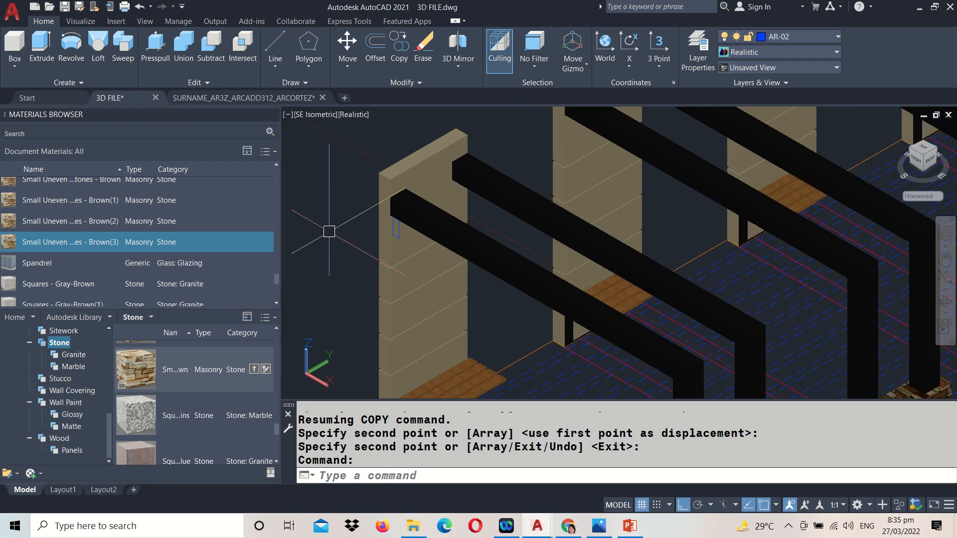
scroll(329, 233, "up", 1)
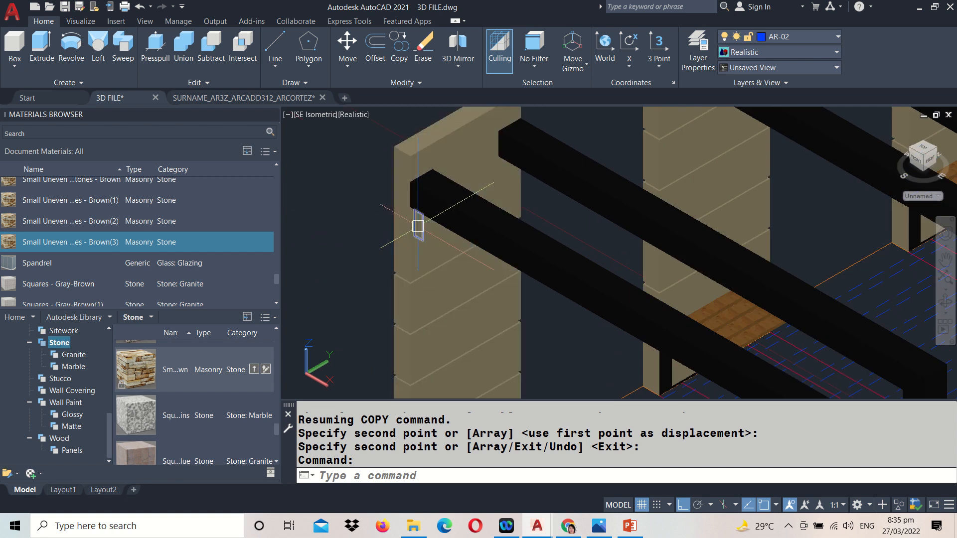
type("EXT")
key("Return")
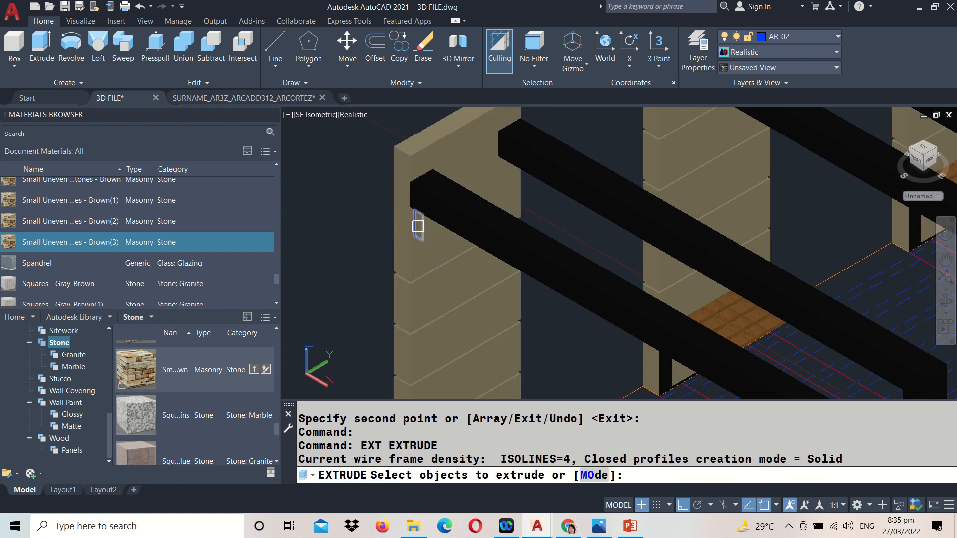
left_click(417, 226)
key("Return")
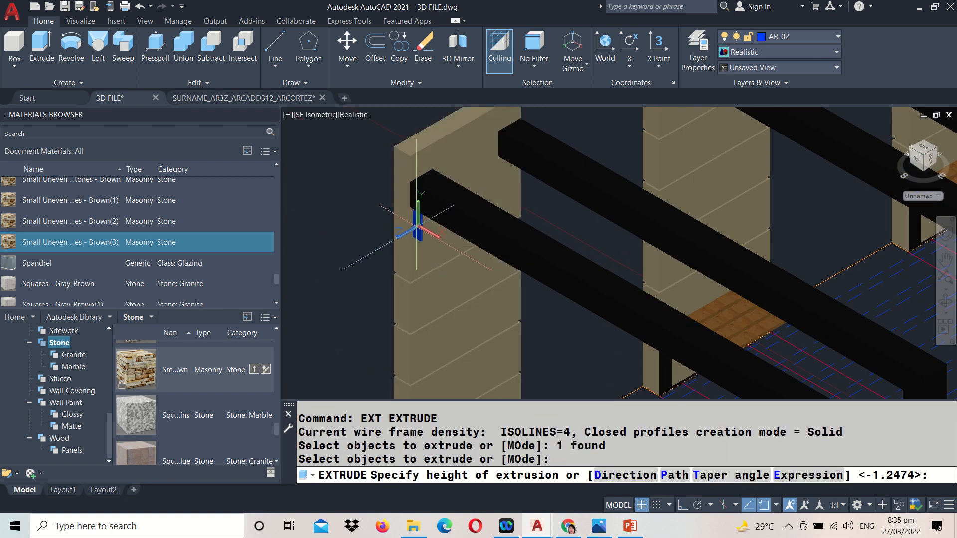
type("-10")
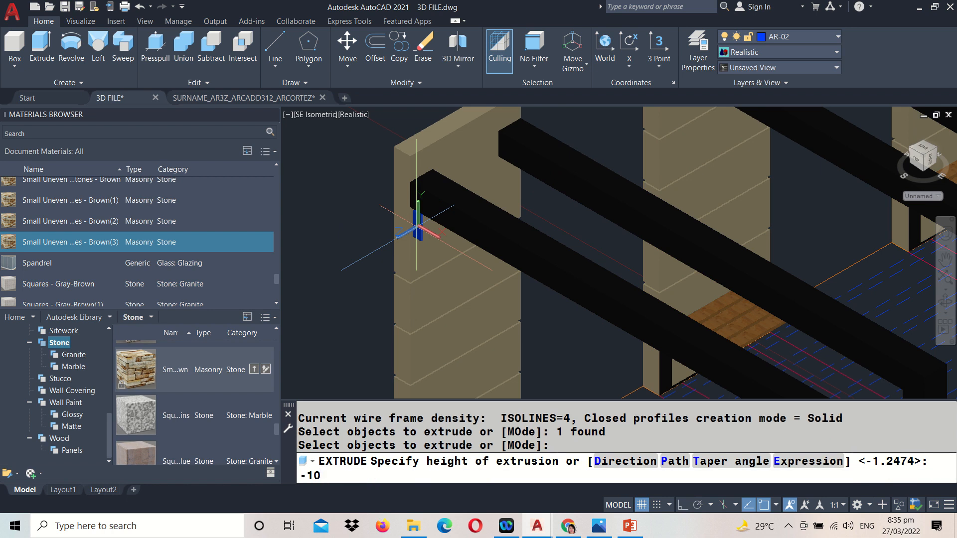
key("Return")
scroll(397, 261, "down", 3)
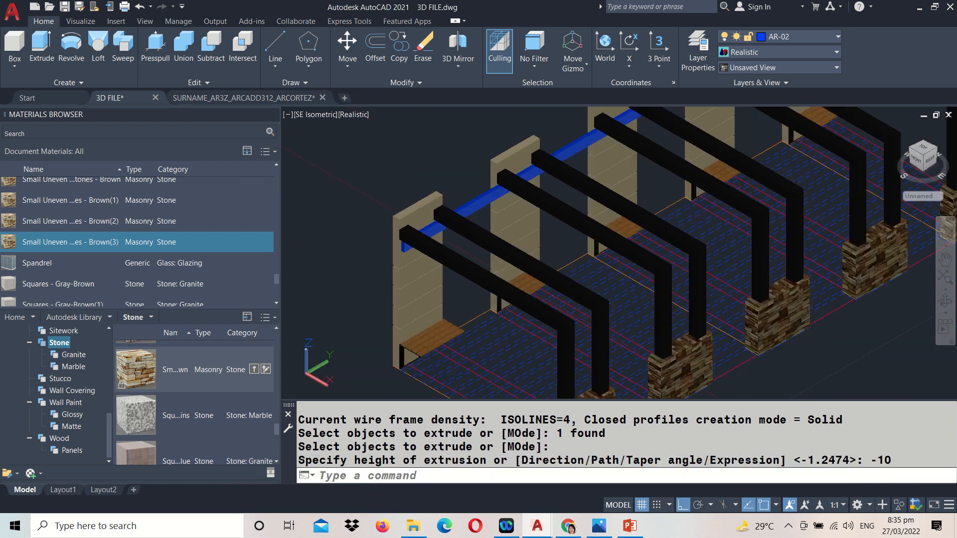
middle_click_drag(778, 143, 733, 291)
middle_click_drag(788, 271, 781, 162)
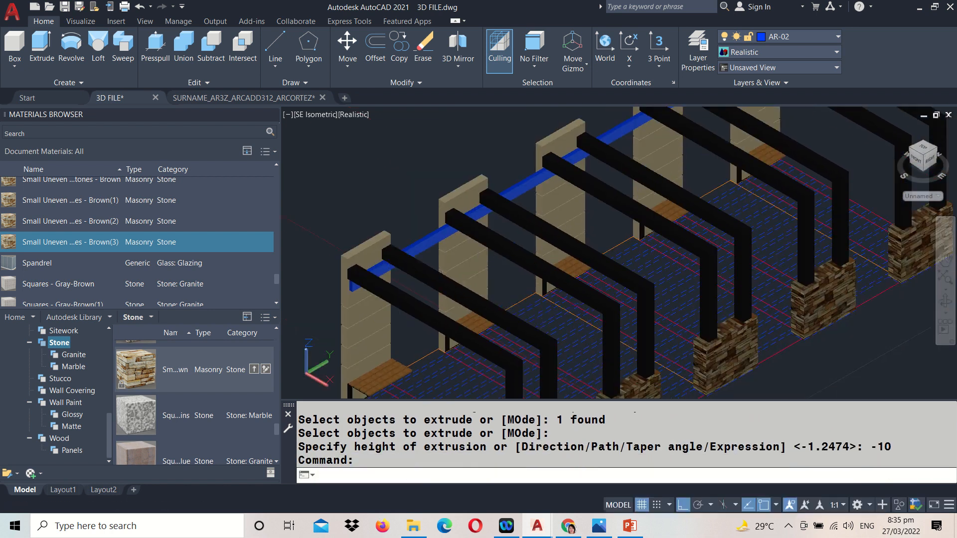
middle_click_drag(514, 326, 523, 253)
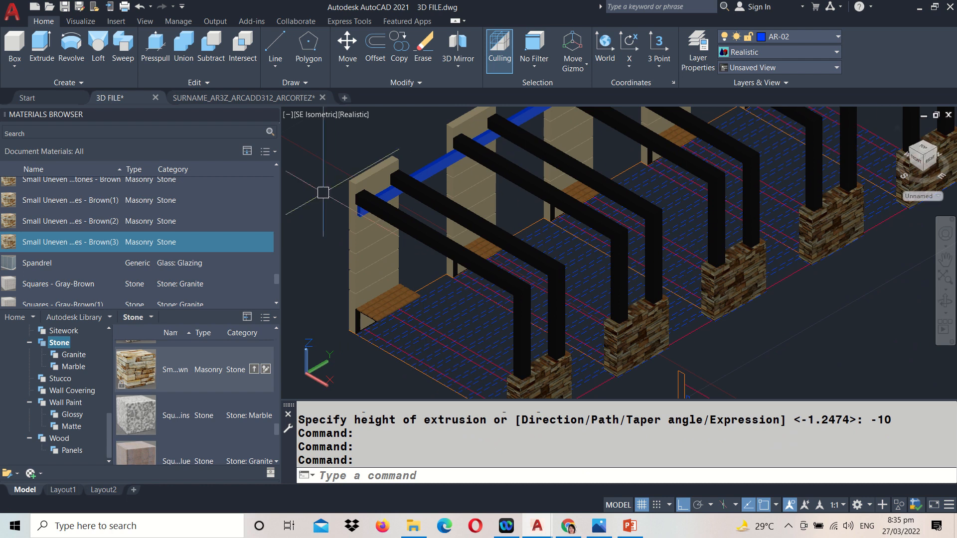
scroll(323, 193, "up", 5)
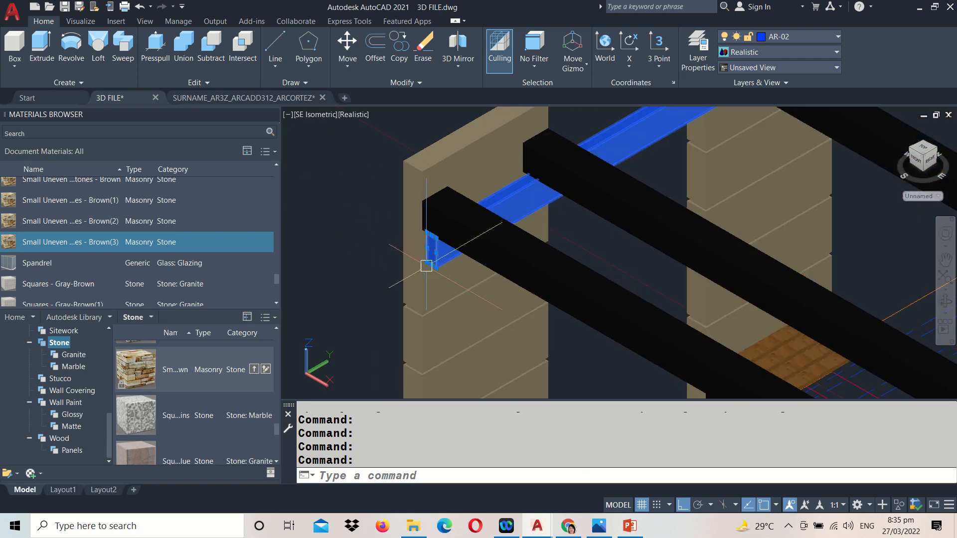
left_click(427, 266)
left_click(432, 264)
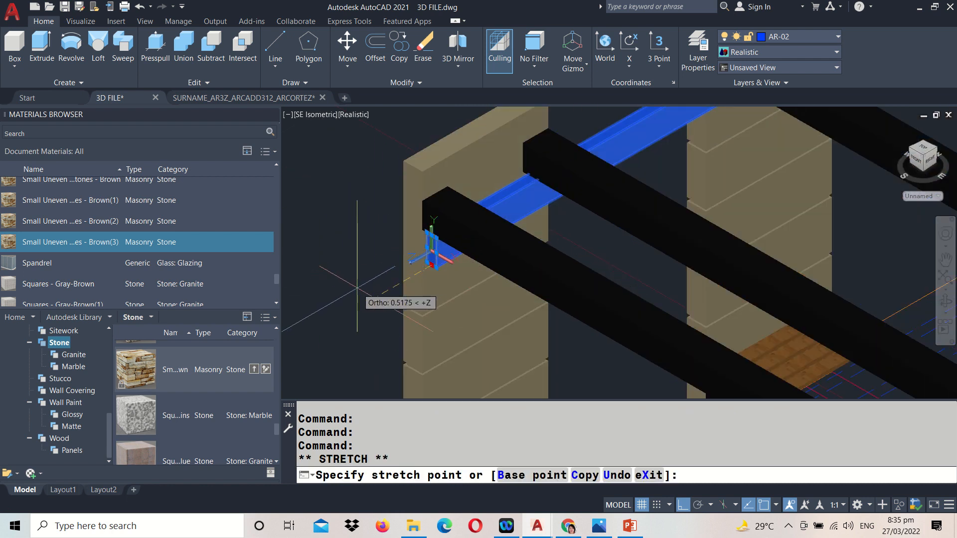
scroll(357, 288, "down", 3)
key("Escape")
scroll(364, 279, "up", 6)
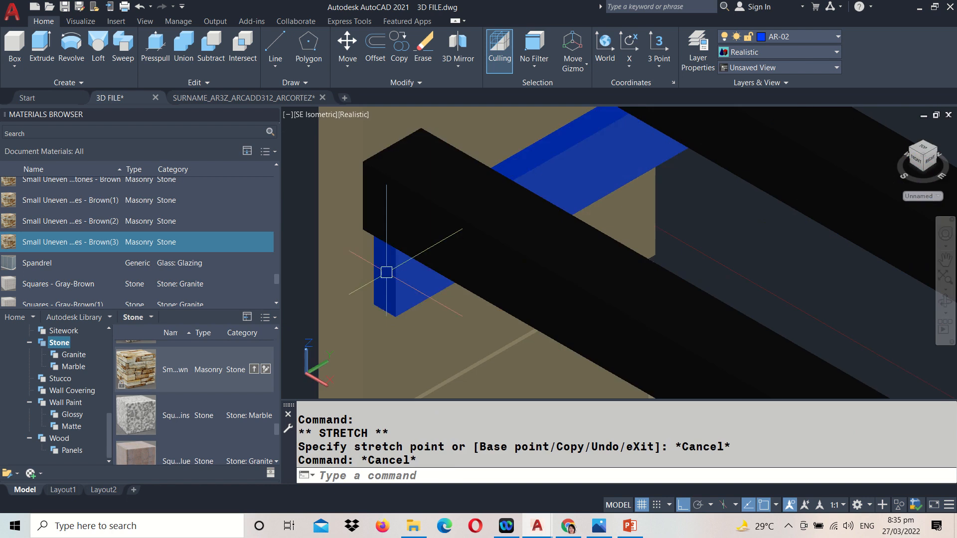
left_click(395, 282)
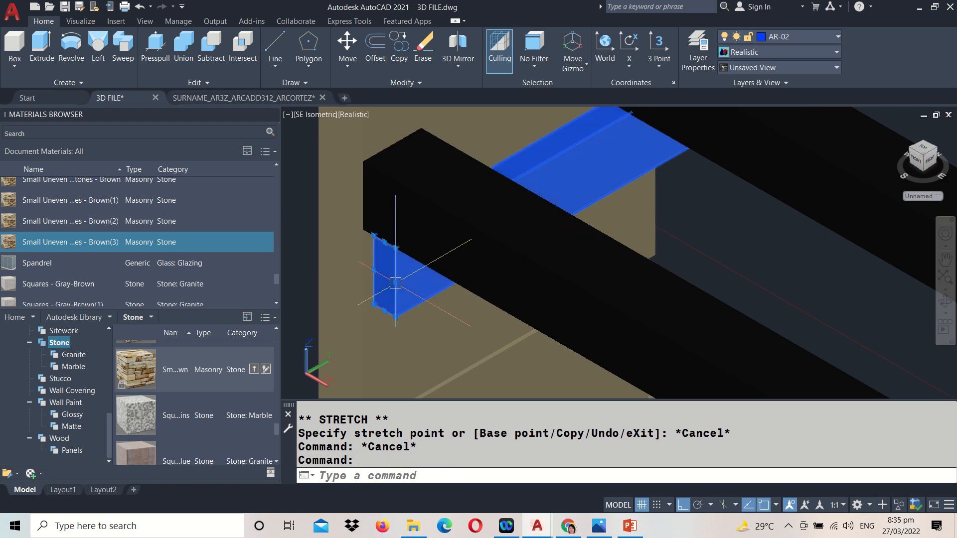
left_click(395, 282)
key("Escape")
scroll(396, 283, "down", 6)
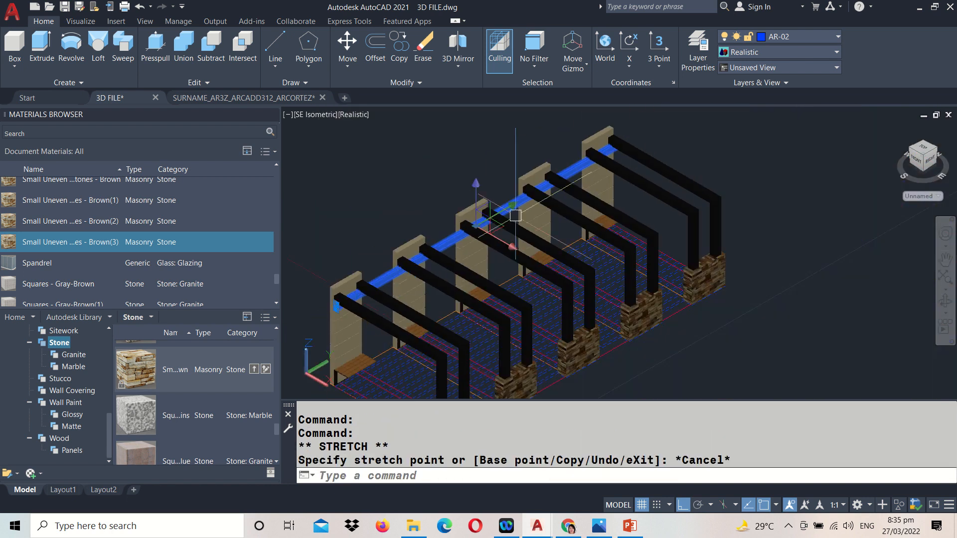
key("Escape")
- Switch the view to 2D Wireframe and stretch the slat's far end 1 unit outward beyond the last wall
scroll(622, 148, "up", 5)
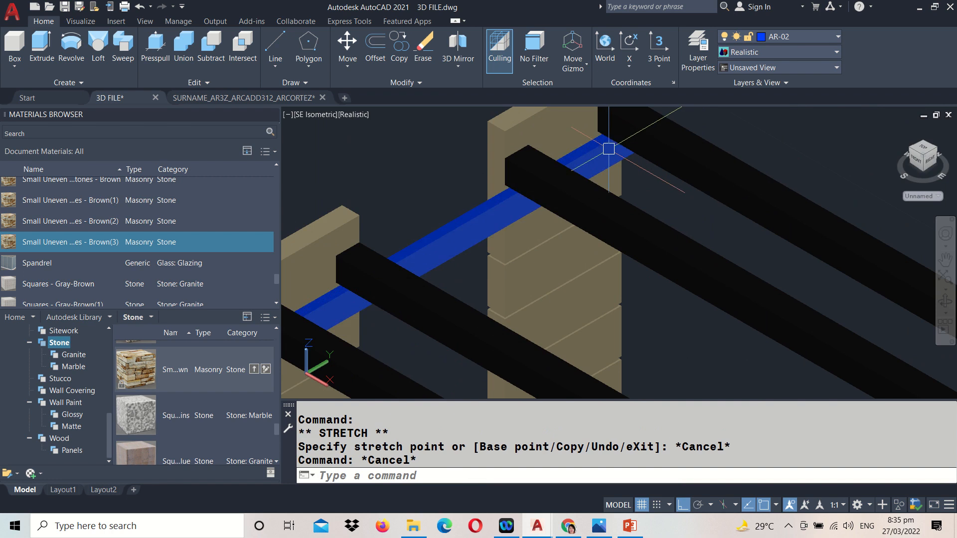
left_click(363, 115)
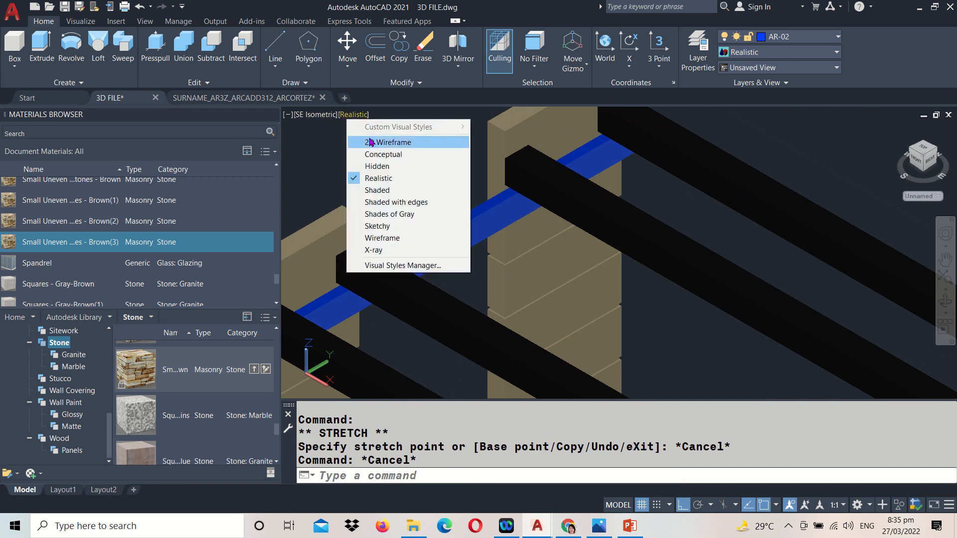
left_click(387, 143)
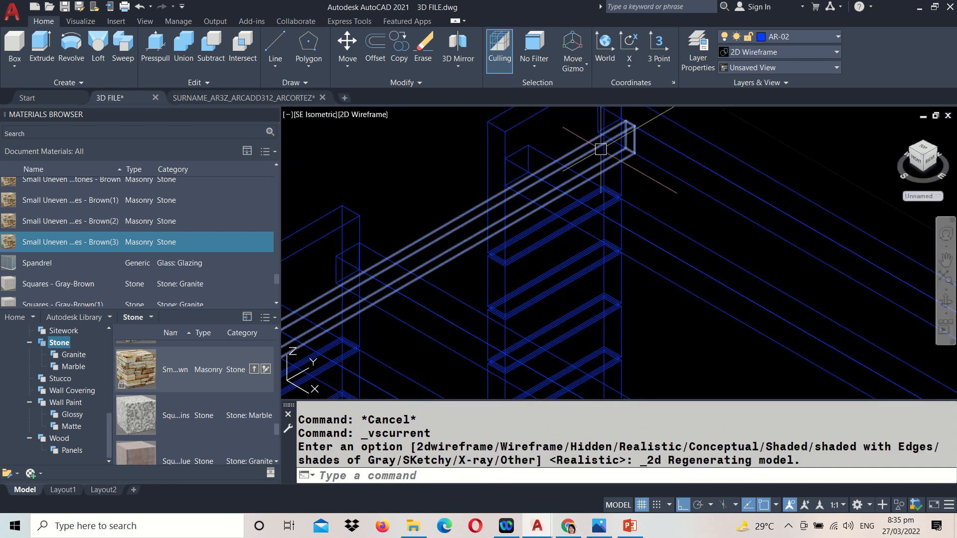
left_click(631, 137)
scroll(630, 137, "down", 3)
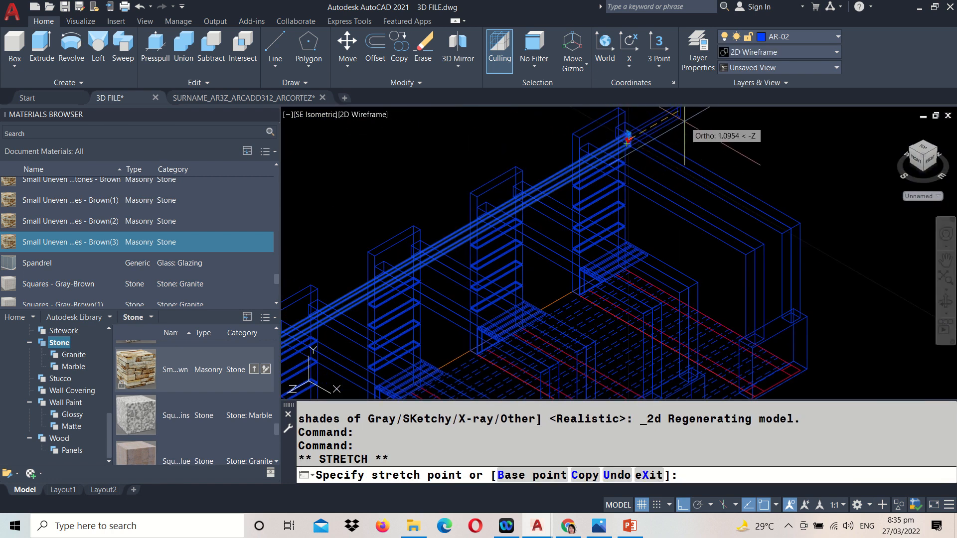
key("Return")
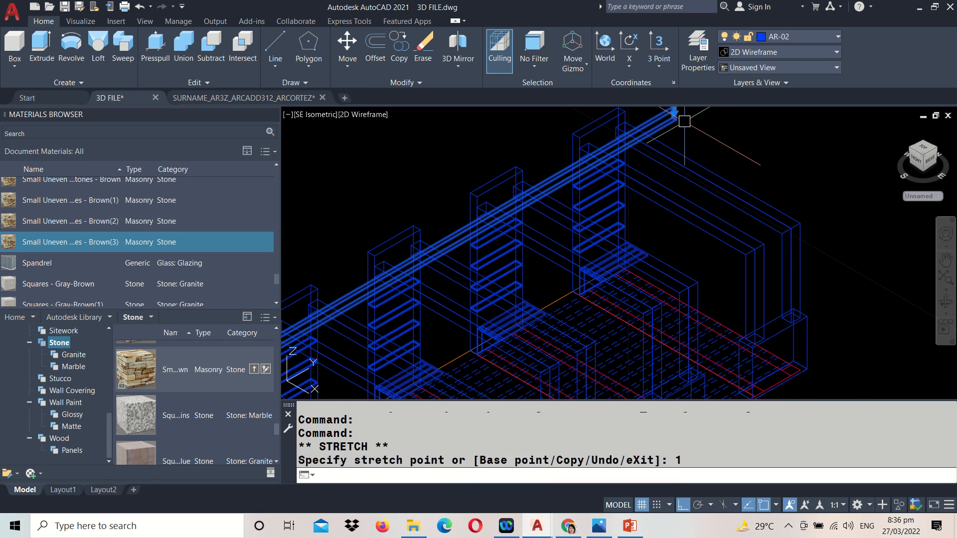
- Move the lengthened slat .5 back along its length toward the first wall
scroll(684, 121, "down", 2)
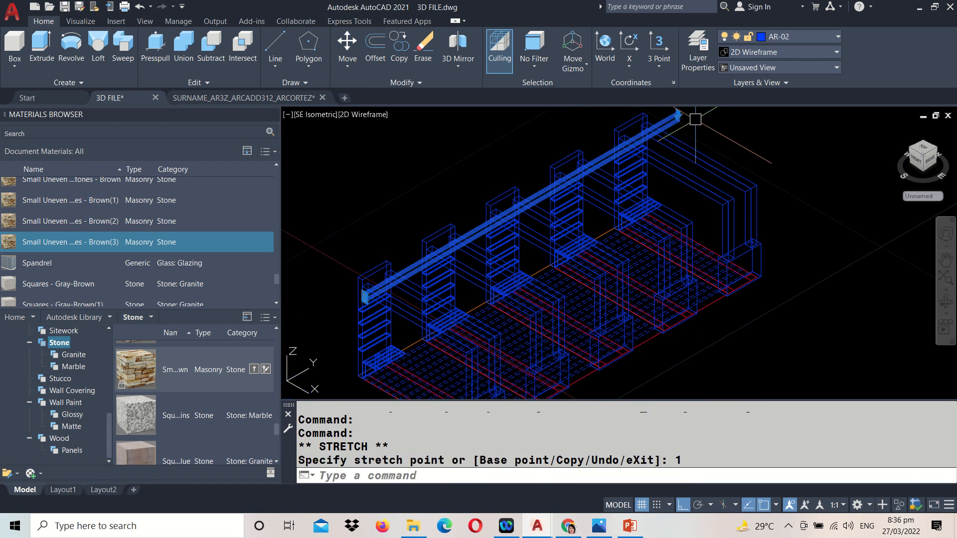
scroll(696, 119, "up", 4)
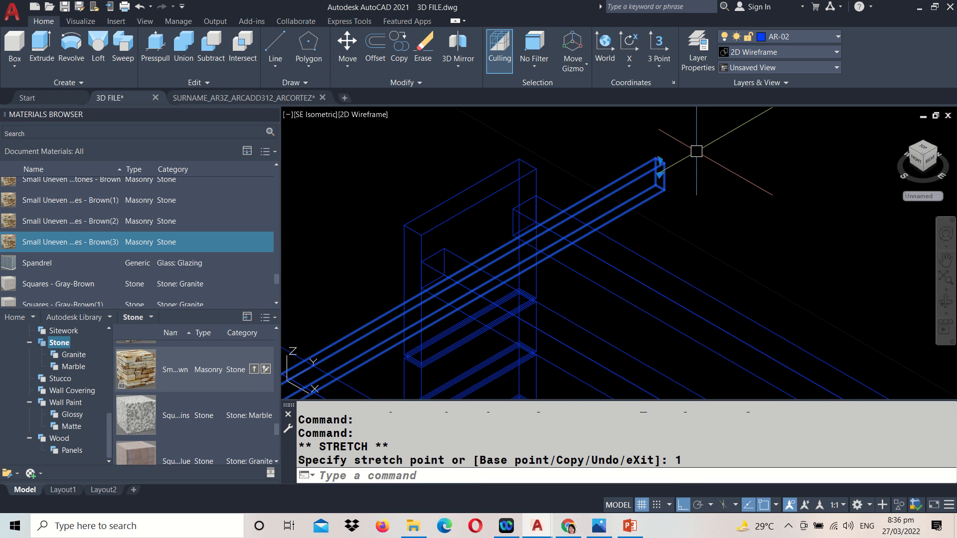
key("Return")
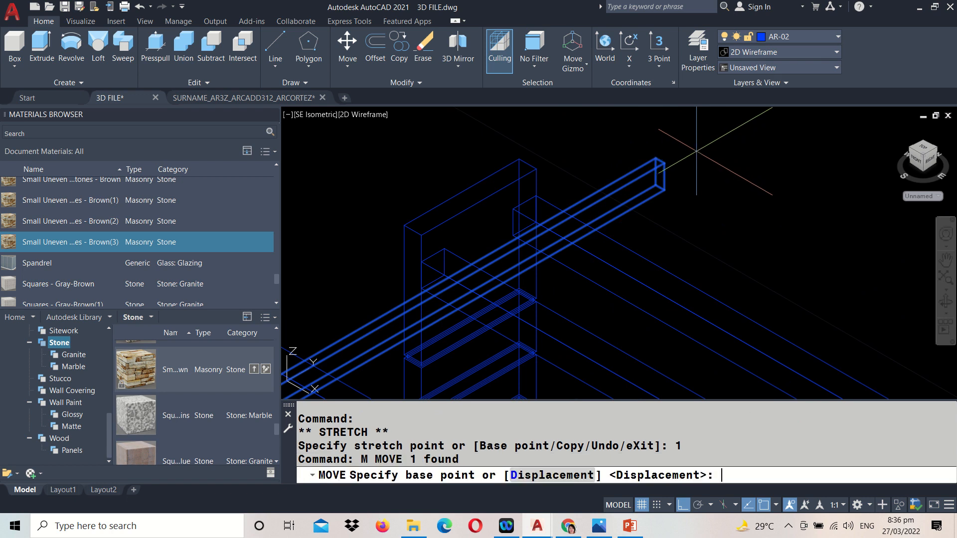
left_click(664, 190)
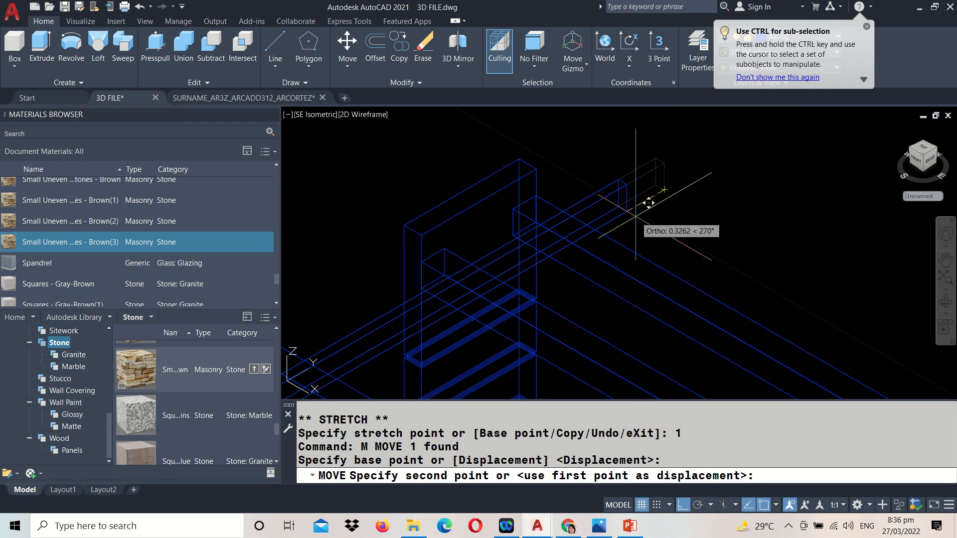
type(".")
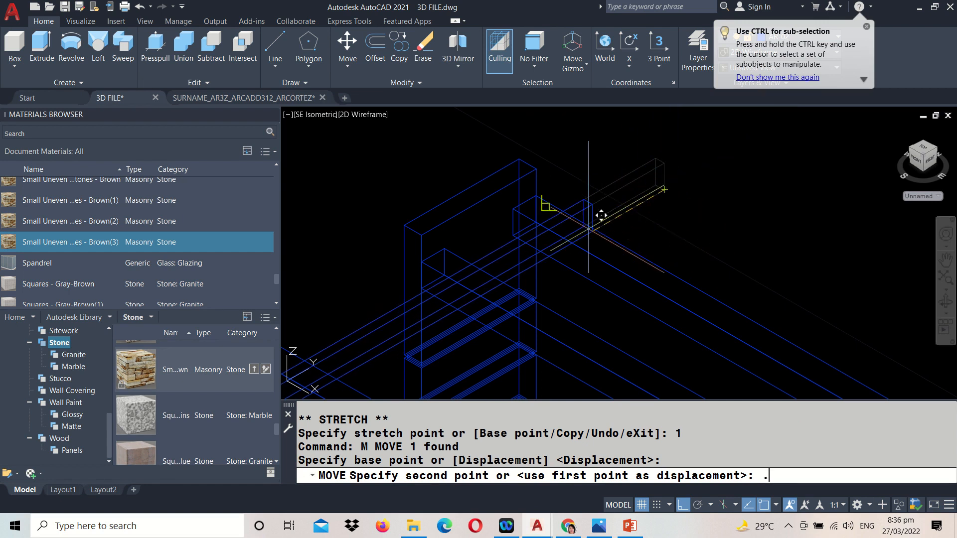
type("5")
key("Return")
scroll(679, 173, "down", 5)
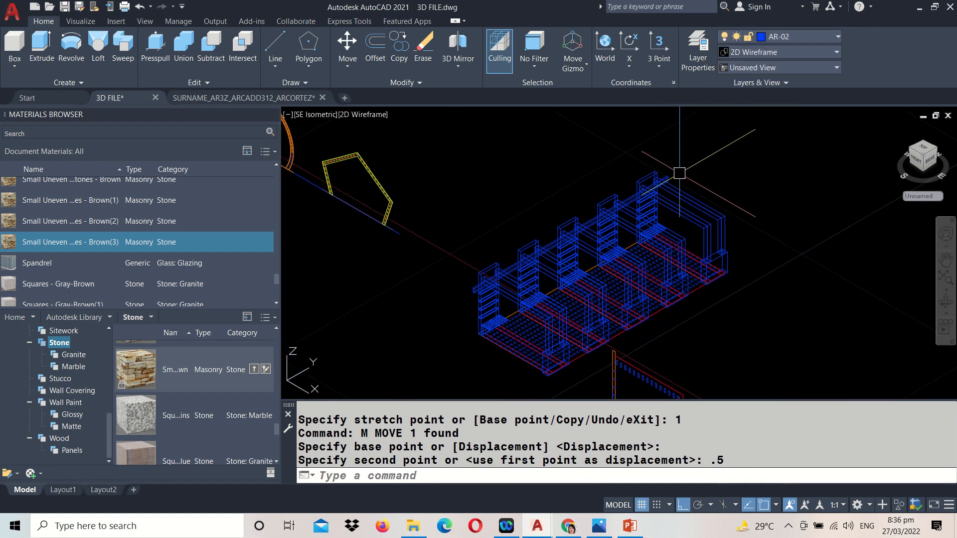
- Set the visual style back to Realistic
type("VS")
key("Return")
type("R")
key("Return")
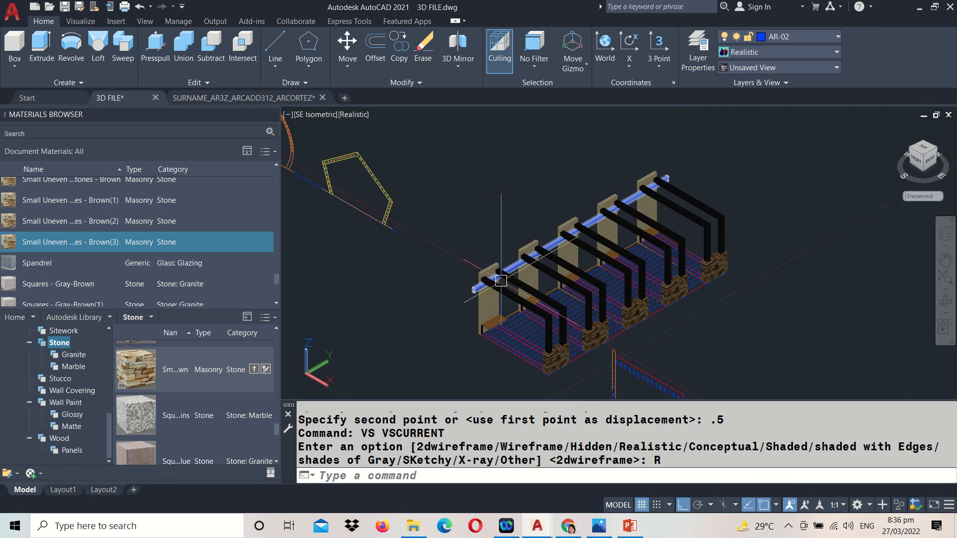
scroll(452, 294, "up", 5)
middle_click_drag(770, 193, 540, 367)
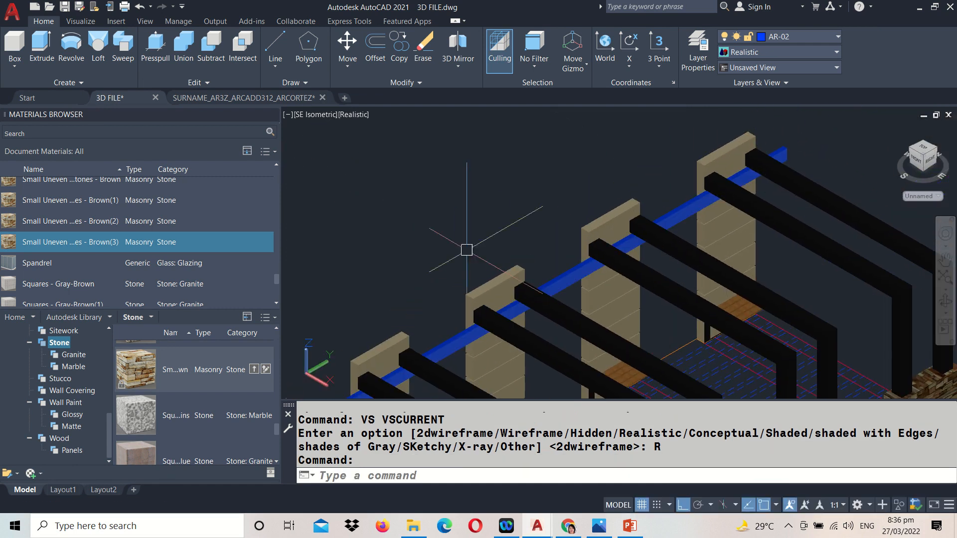
- Match the blue slat's properties to those of the first black frame
scroll(467, 251, "down", 4)
type("M")
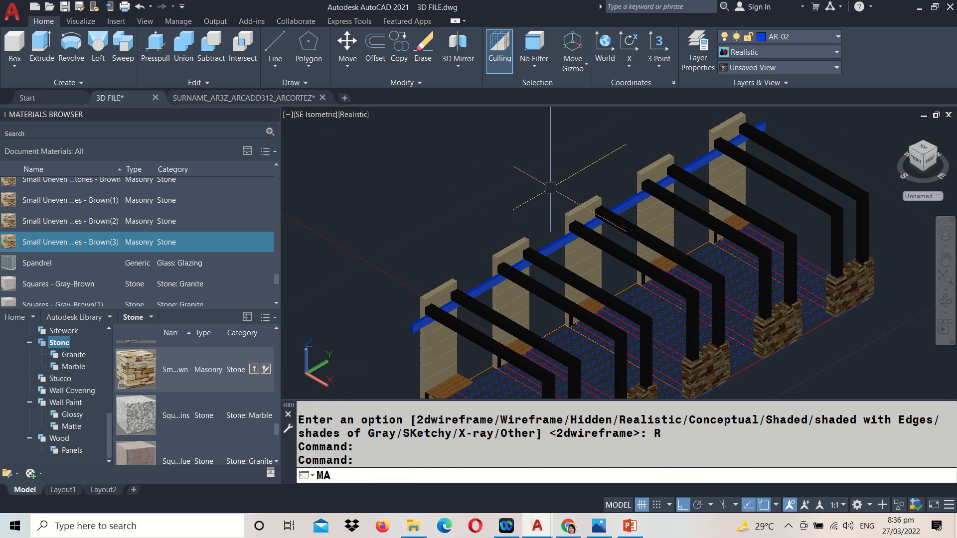
type("A")
key("Return")
scroll(491, 274, "up", 2)
left_click(439, 340)
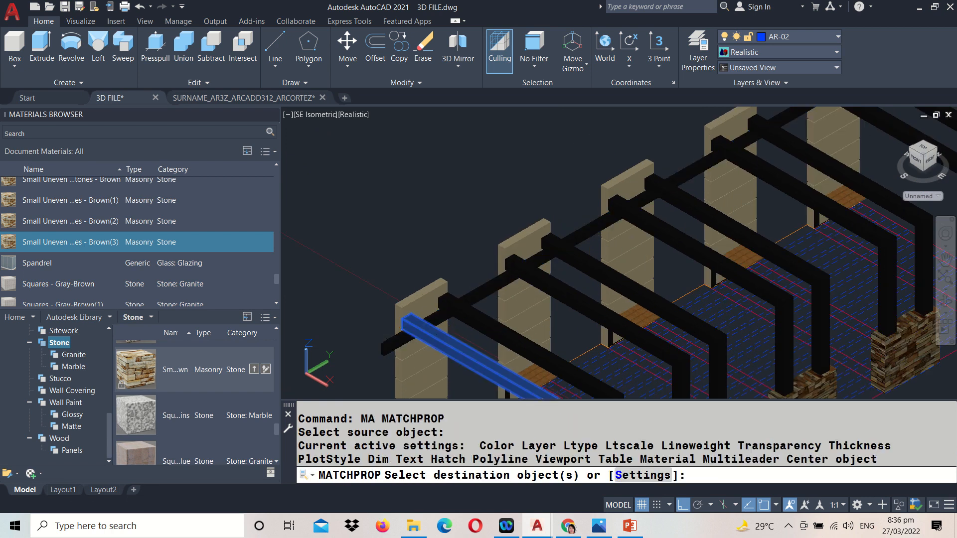
left_click(387, 339)
key("Return")
scroll(483, 195, "down", 4)
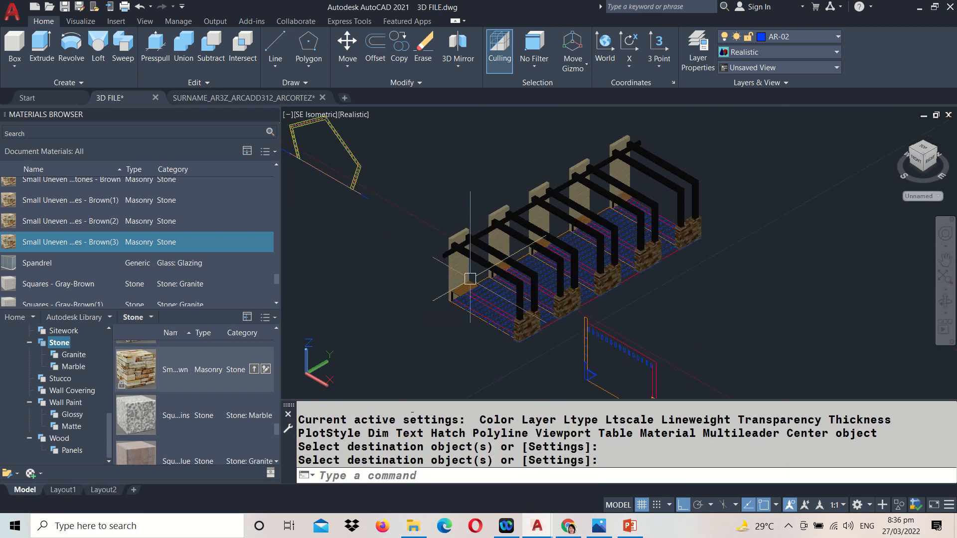
- Copy the slat to the next two elevation rectangles, using the midpoint of the first small rectangle's top edge as base point
scroll(473, 256, "up", 2)
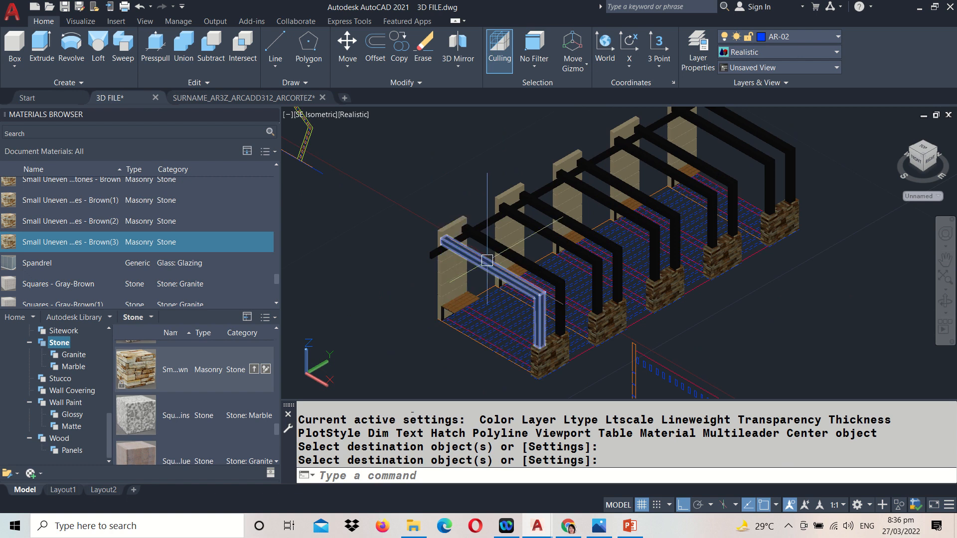
scroll(487, 261, "up", 1)
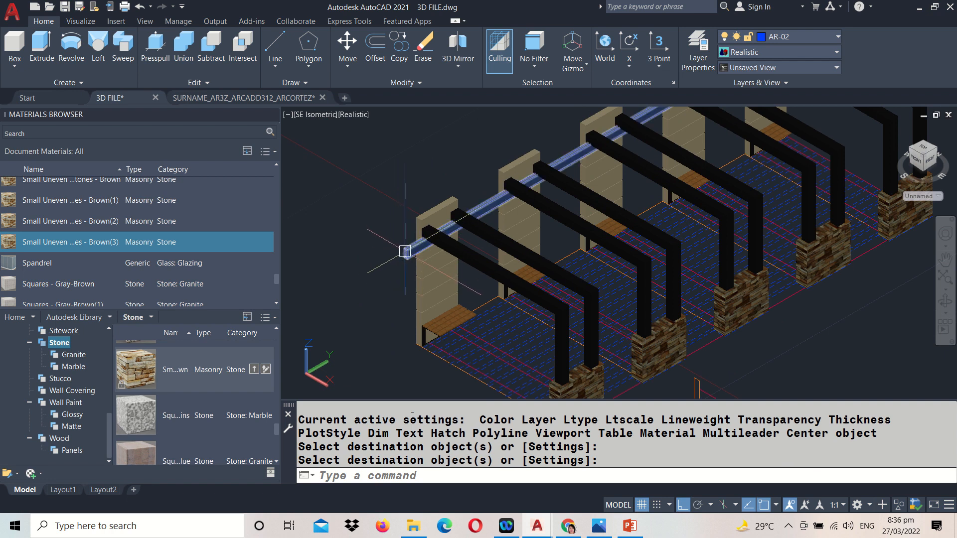
type("co")
key("Return")
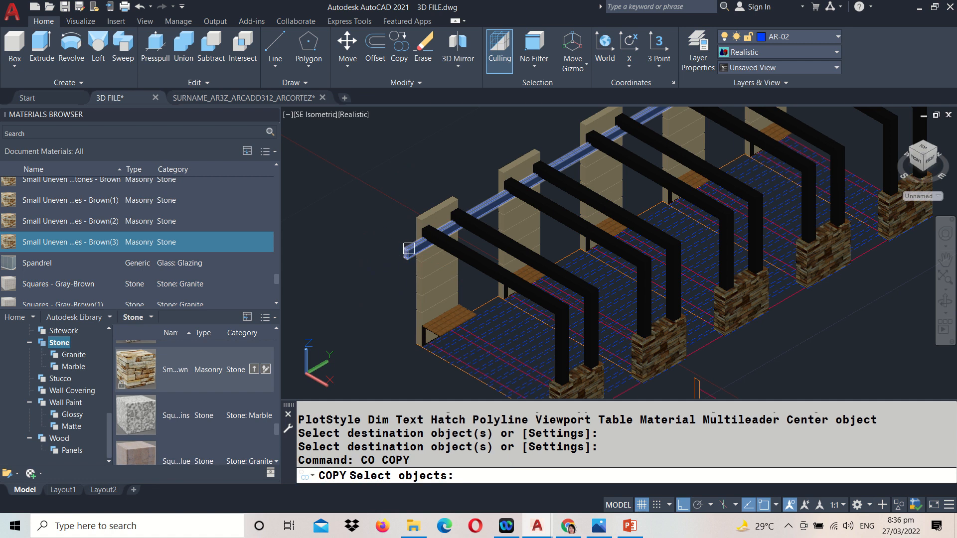
scroll(408, 249, "up", 4)
left_click(404, 259)
key("Return")
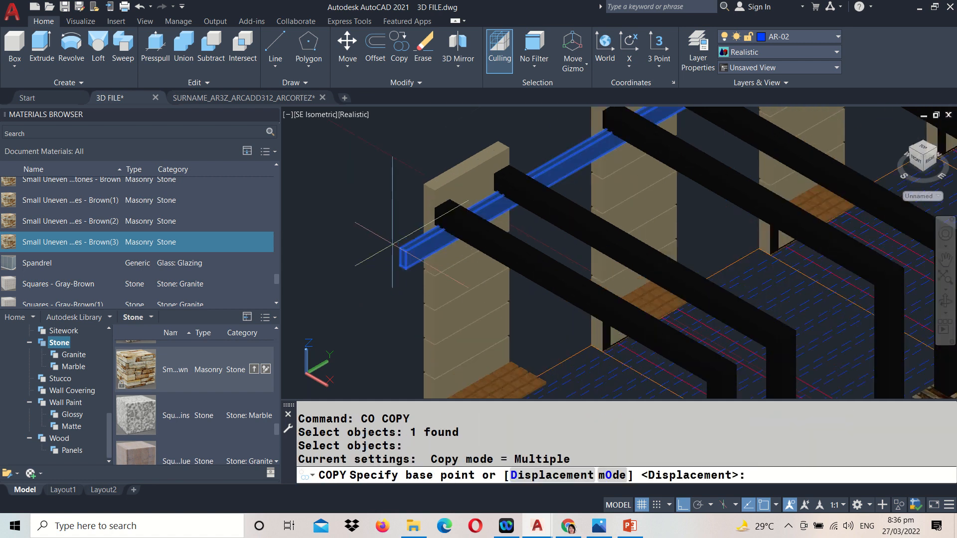
scroll(399, 349, "down", 6)
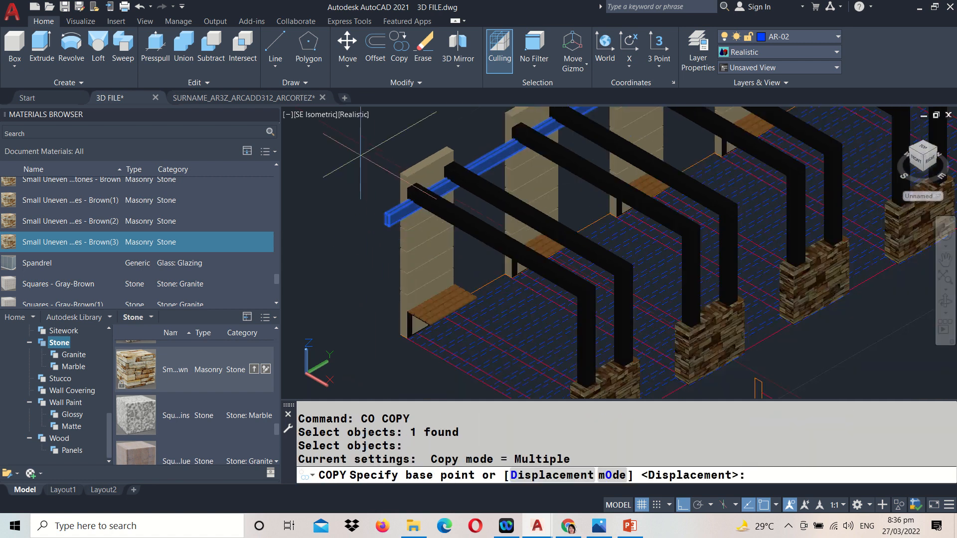
middle_click_drag(592, 296, 491, 231)
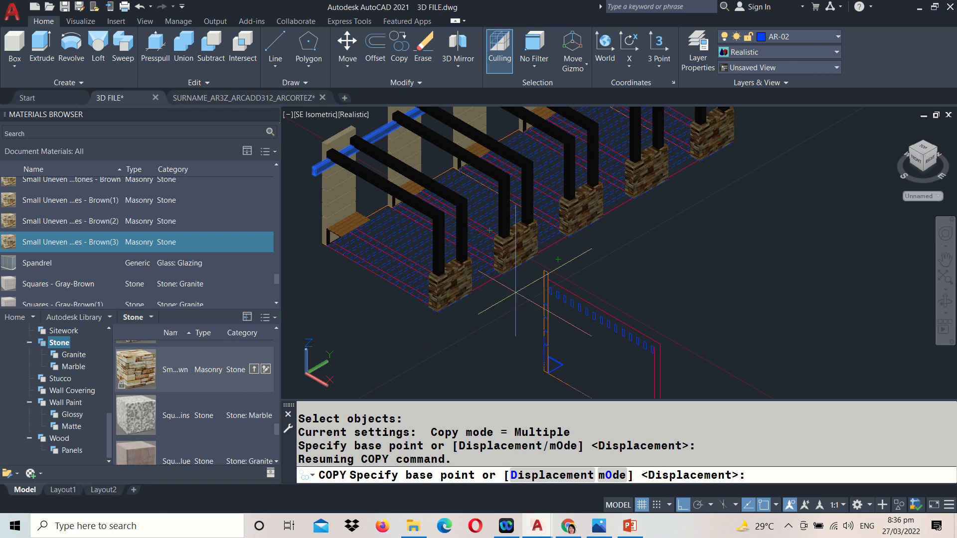
scroll(544, 318, "up", 5)
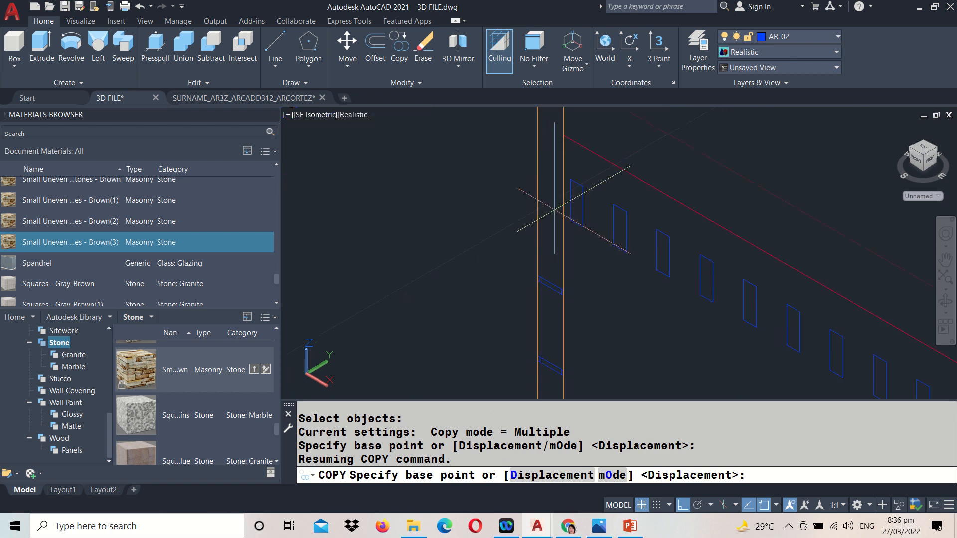
scroll(574, 181, "up", 3)
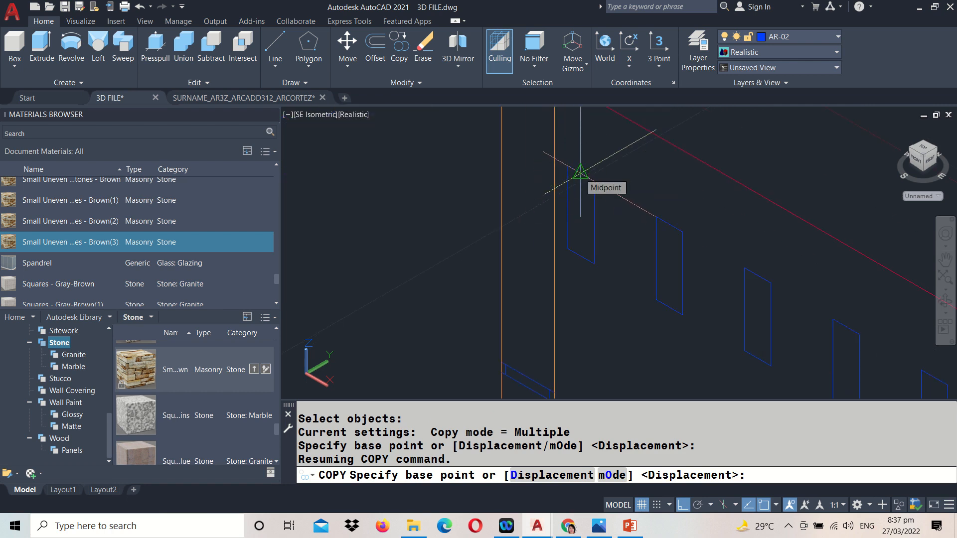
left_click(581, 172)
left_click(669, 224)
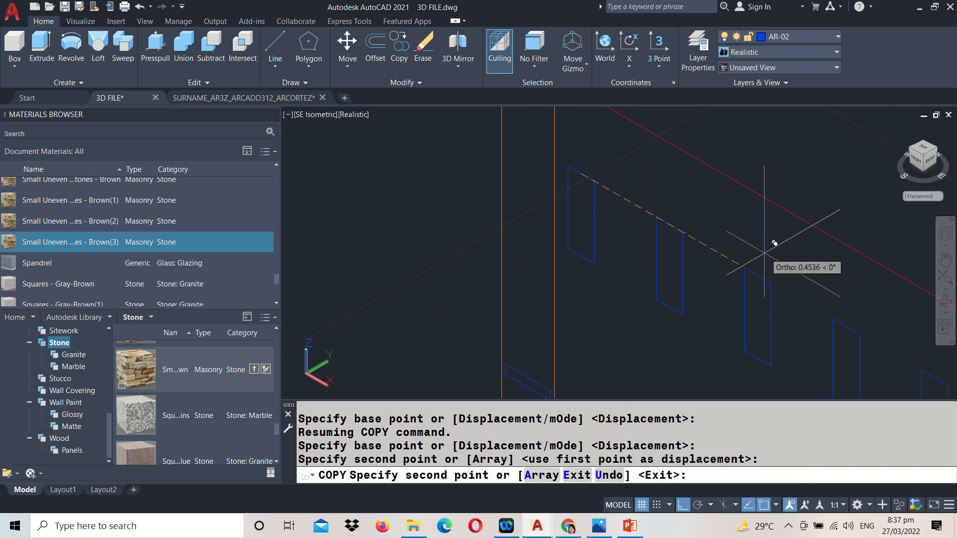
left_click(760, 272)
- Place slat copies at the top-edge midpoints of the next three small rectangles along the elevation's beam
middle_click_drag(823, 285, 591, 180)
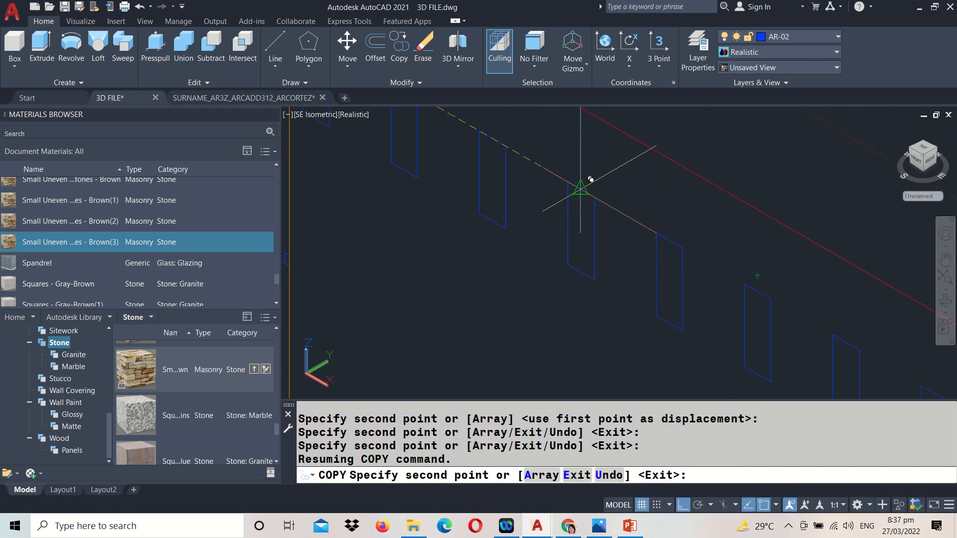
left_click(591, 180)
left_click(758, 279)
left_click(772, 299)
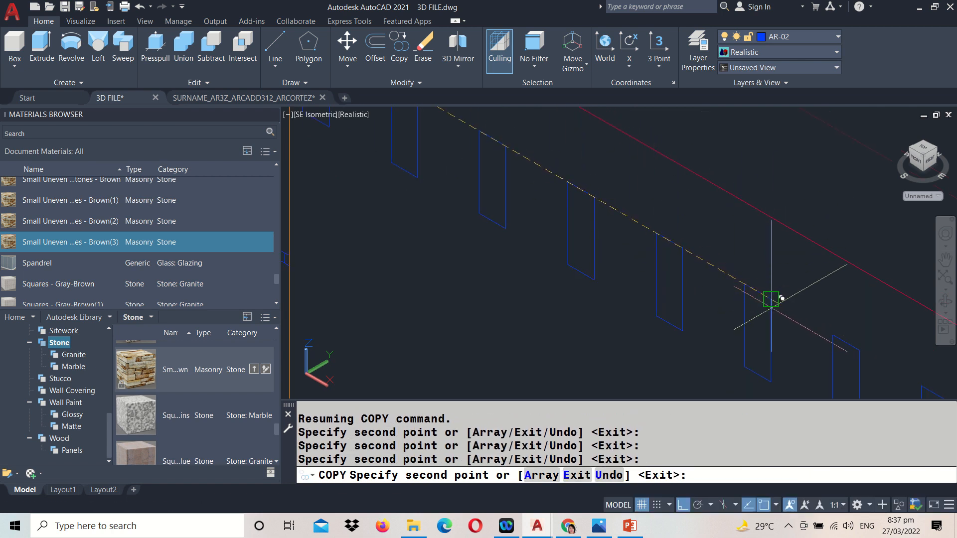
middle_click_drag(782, 298, 565, 199)
- Copy the slat onward to the top-edge midpoints of the following small rectangles along the elevation's beam
left_click(619, 207)
left_click(704, 259)
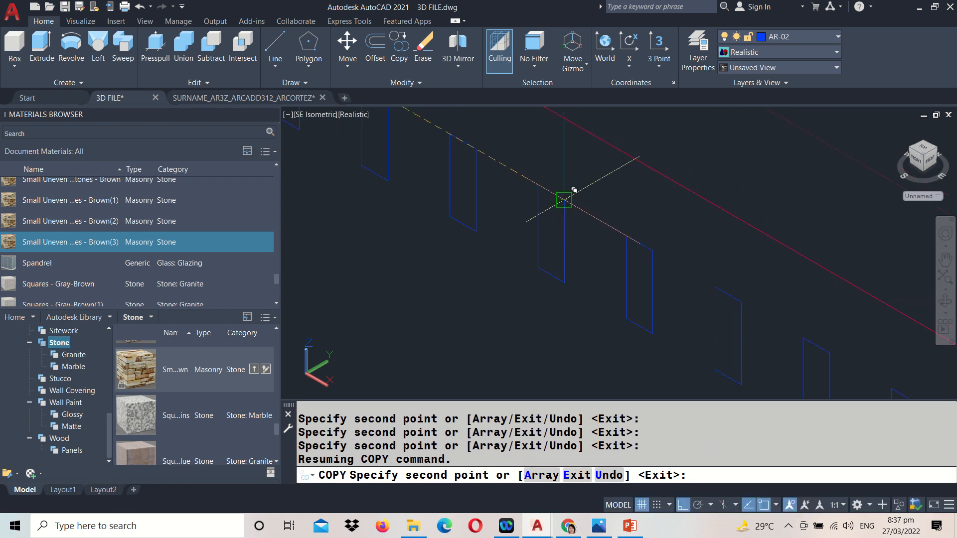
left_click(551, 191)
left_click(627, 236)
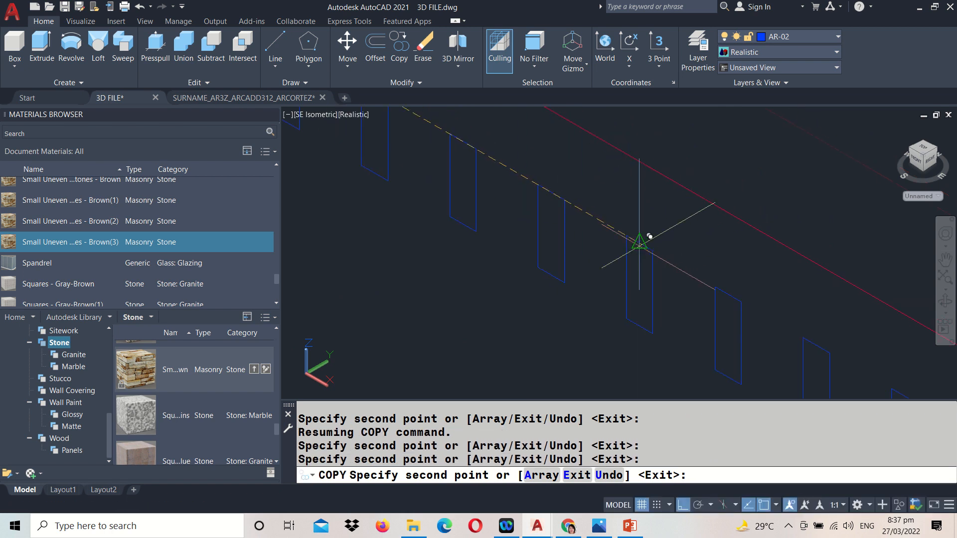
left_click(741, 302)
middle_click_drag(742, 302, 575, 230)
left_click(562, 220)
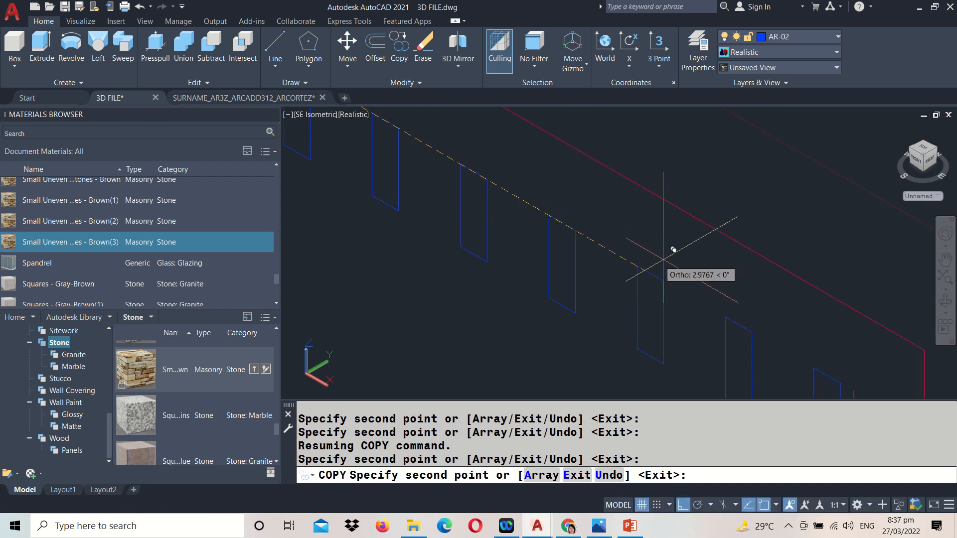
- Complete the slat run by placing copies at the last two small rectangles near the beam's end
middle_click_drag(735, 314, 612, 162)
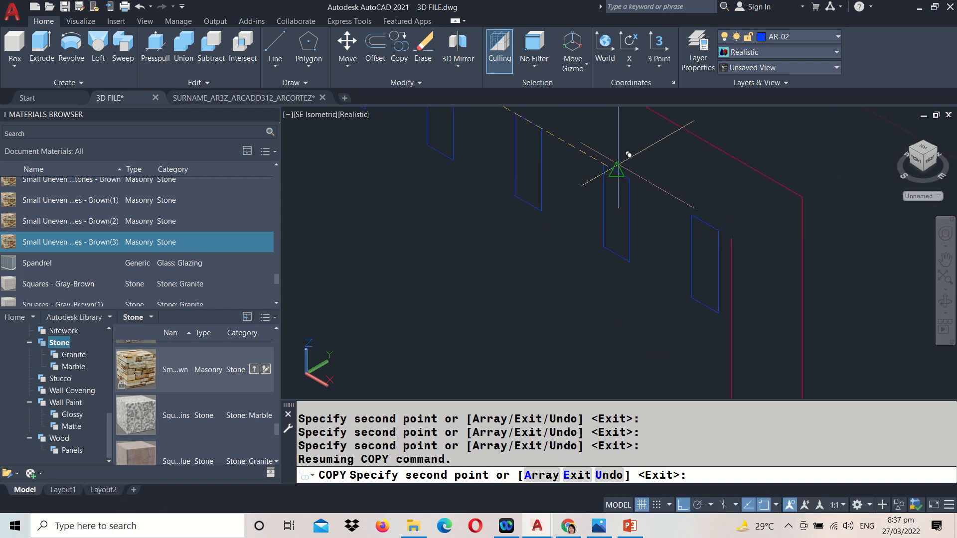
left_click(621, 162)
left_click(697, 227)
key("Return")
scroll(697, 227, "down", 5)
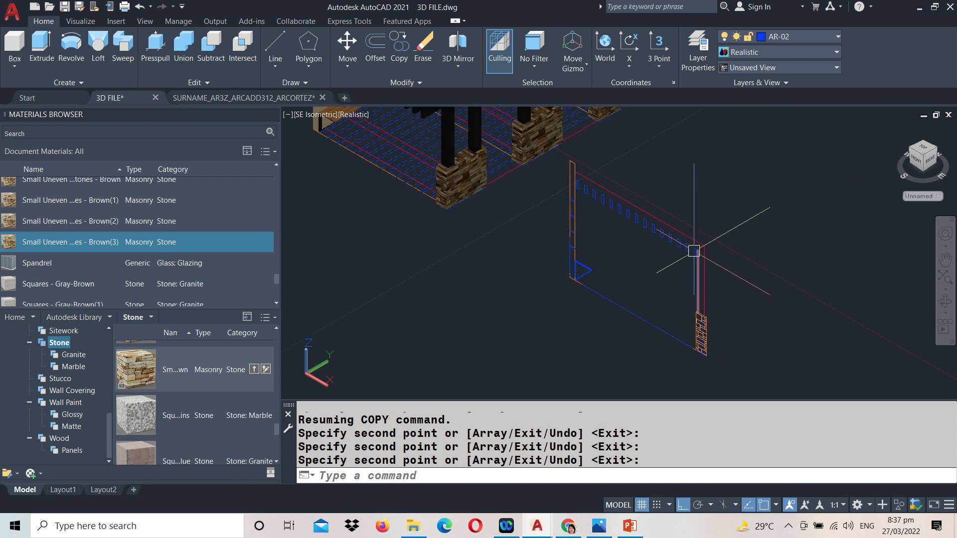
- Erase the elevation drawing standing beside the 3D structure, including its leftover object
middle_click_drag(647, 214, 635, 335)
middle_click_drag(699, 272, 679, 123)
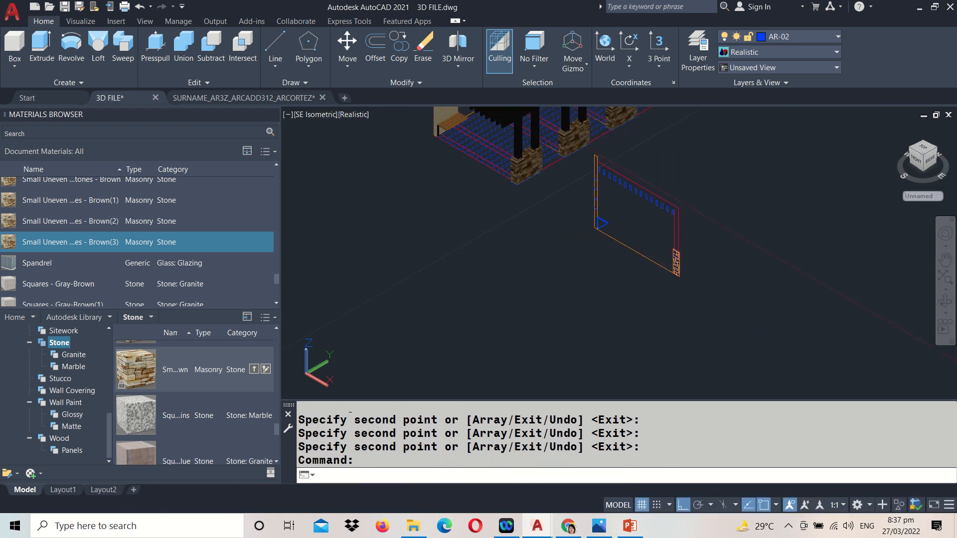
left_click(735, 309)
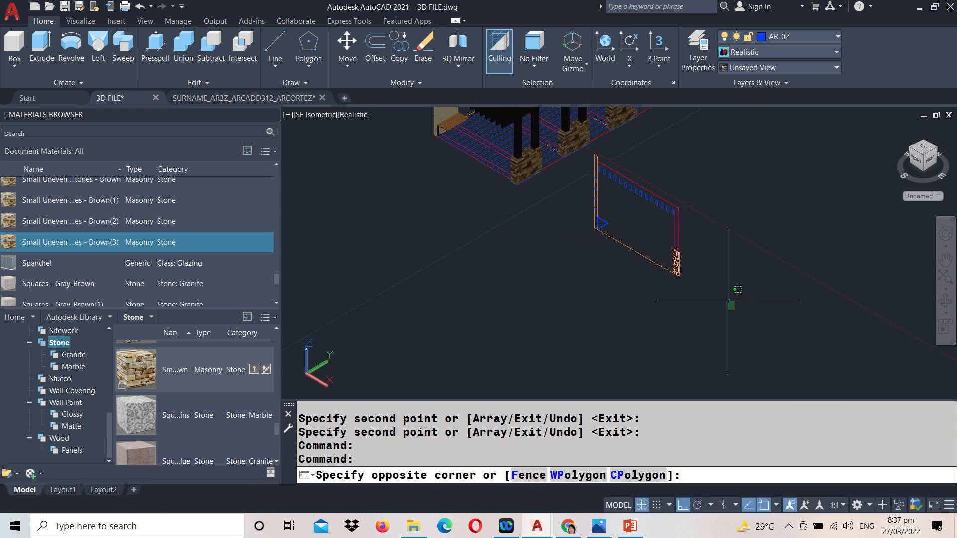
left_click(593, 158)
key("Return")
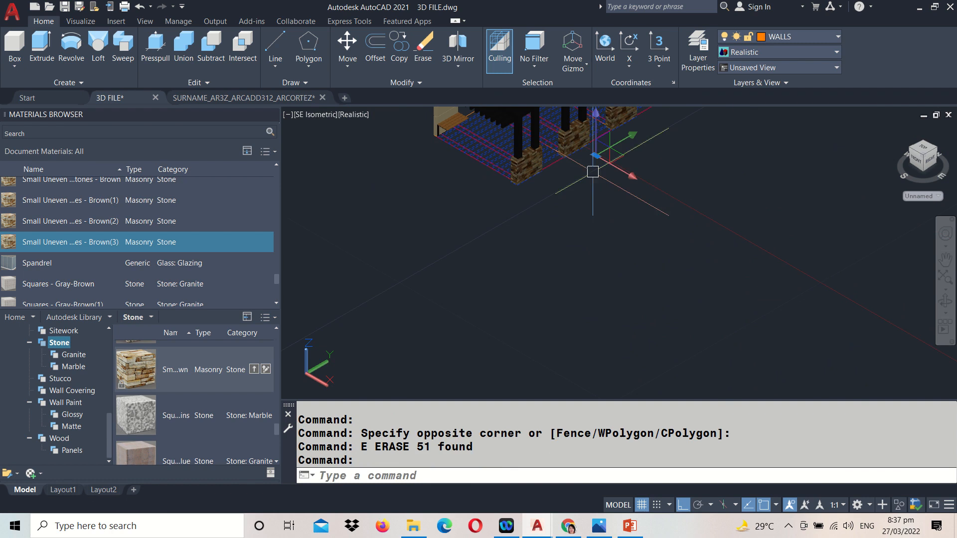
left_click(609, 149)
key("space")
- Erase the red and dashed blue plan lines on the floor between the bench wall and the first stone pier
mouse_move(585, 214)
middle_mouse_down()
mouse_move(711, 321)
mouse_move(713, 341)
middle_mouse_up()
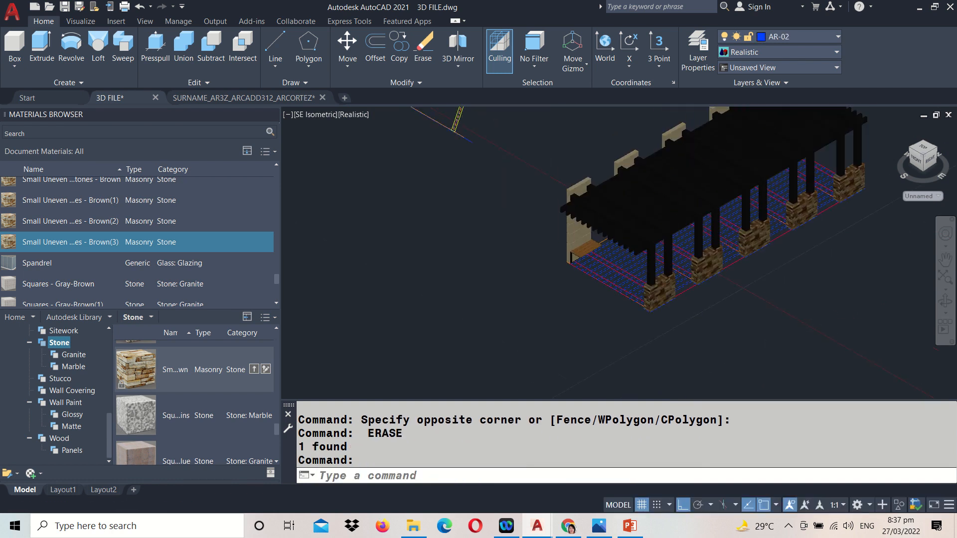
scroll(680, 186, "up", 5)
middle_click_drag(380, 292, 421, 256)
scroll(528, 331, "up", 3)
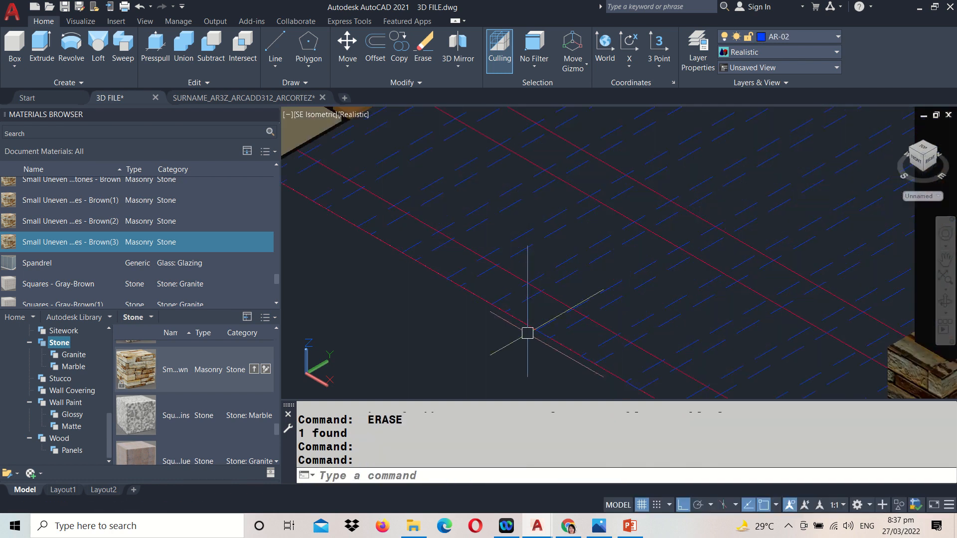
left_click(573, 310)
left_click(527, 258)
type("E")
key("Return")
scroll(528, 259, "down", 3)
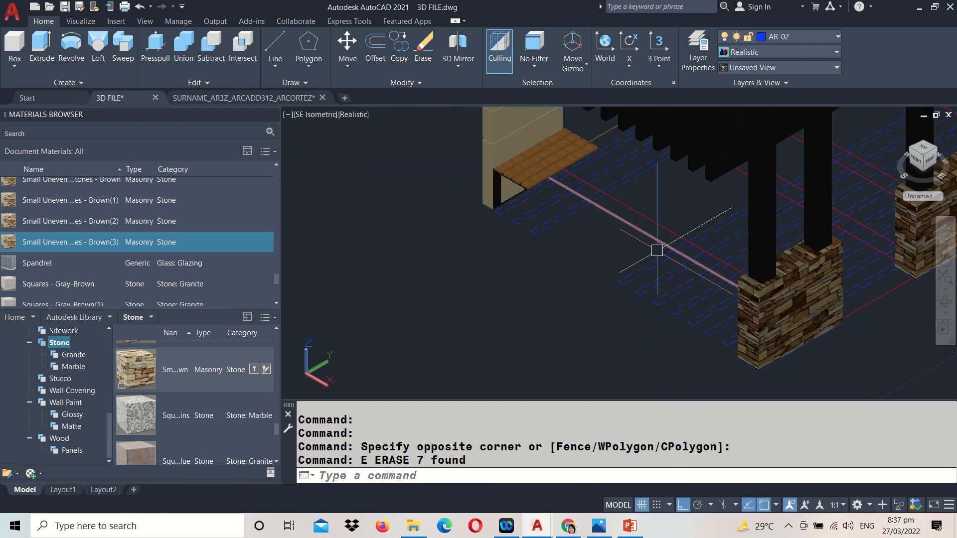
left_click(620, 246)
left_click(648, 279)
key("space")
- Erase the leftover dashed blue plan lines at the foot of the bench wall
left_click(480, 196)
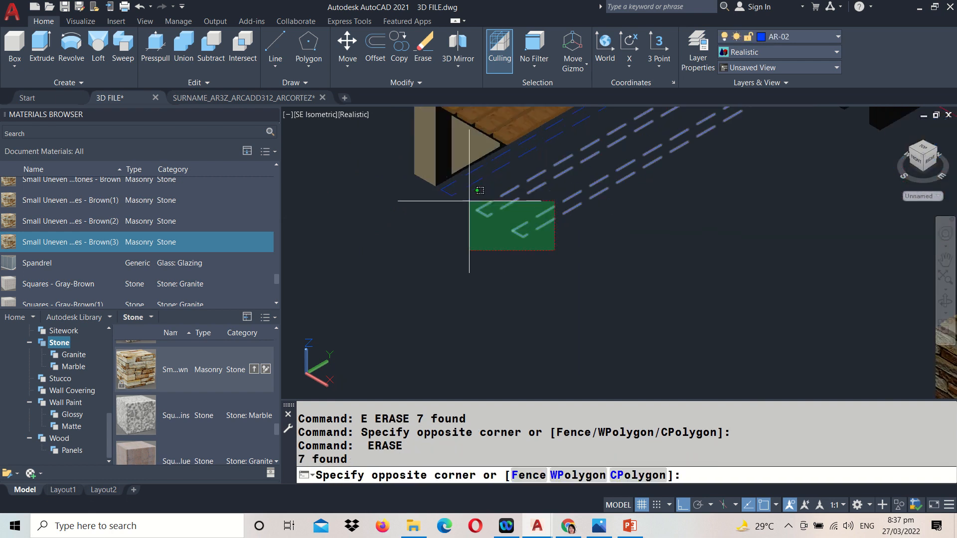
left_click(448, 188)
key("space")
left_click(448, 188)
key("space")
- Erase the red and dashed blue plan lines between the first two stone piers
middle_click_drag(693, 279, 605, 140)
scroll(633, 267, "up", 3)
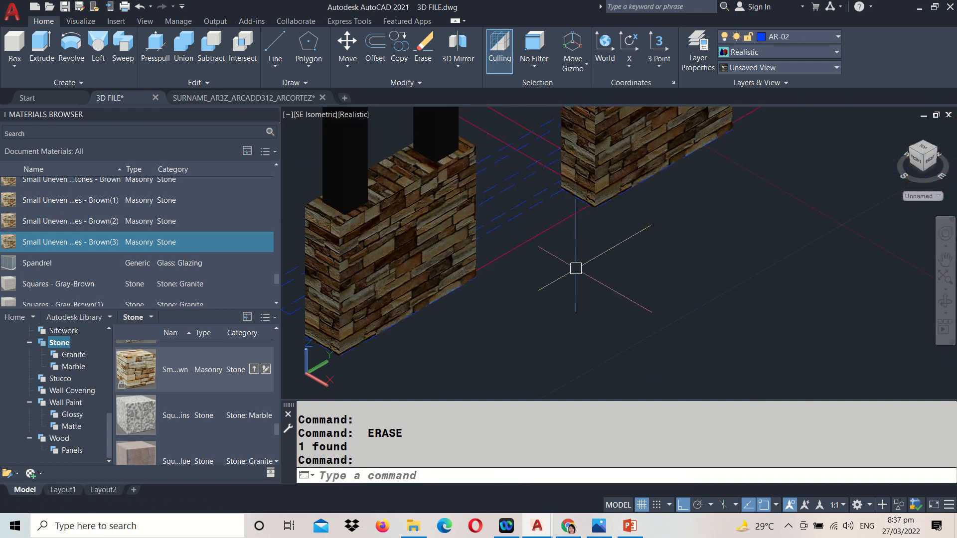
key("space")
left_click(543, 269)
left_click(517, 128)
key("Return")
- Erase the plan outline under the first stone pier and the plan lines running to the second pier
middle_click_drag(517, 128, 663, 123)
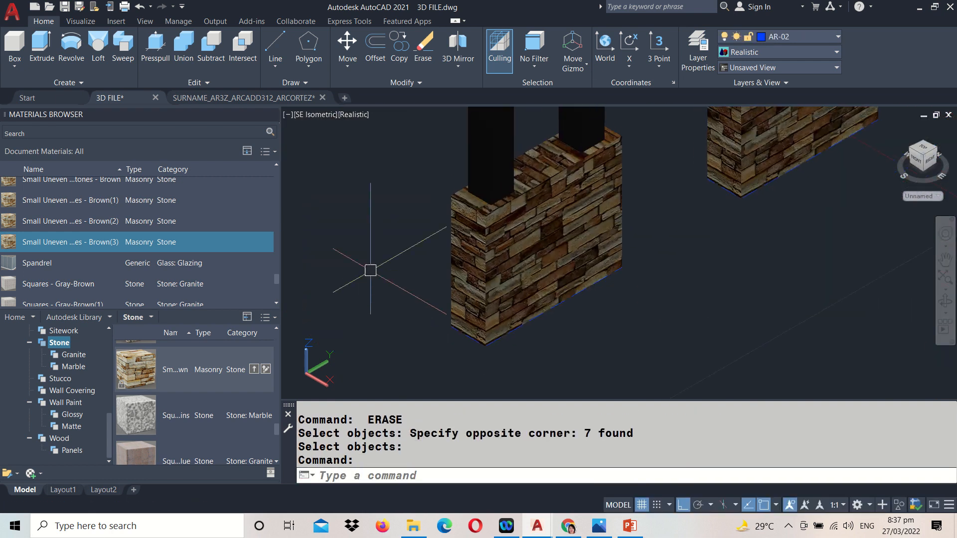
left_click(370, 235)
scroll(371, 236, "down", 3)
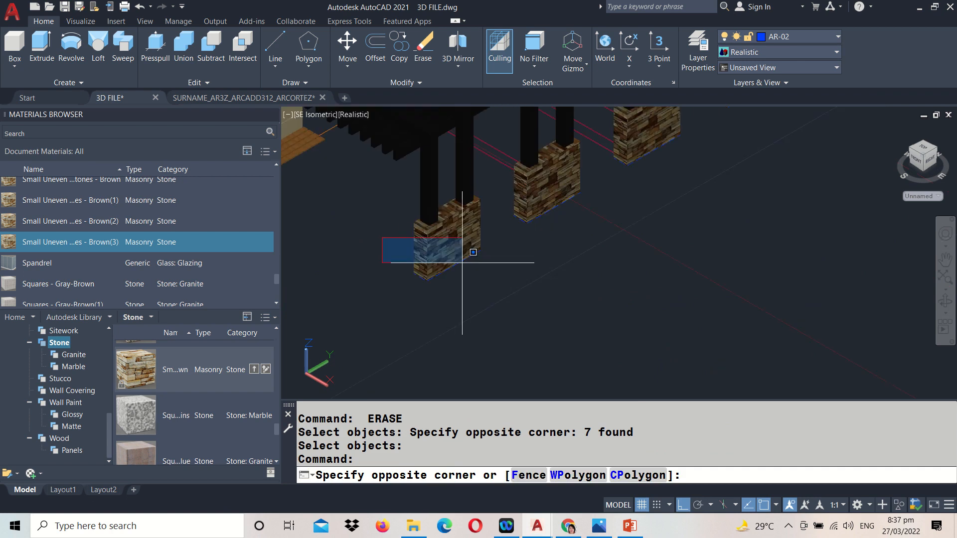
left_click(556, 300)
key("space")
left_click(505, 180)
left_click(526, 234)
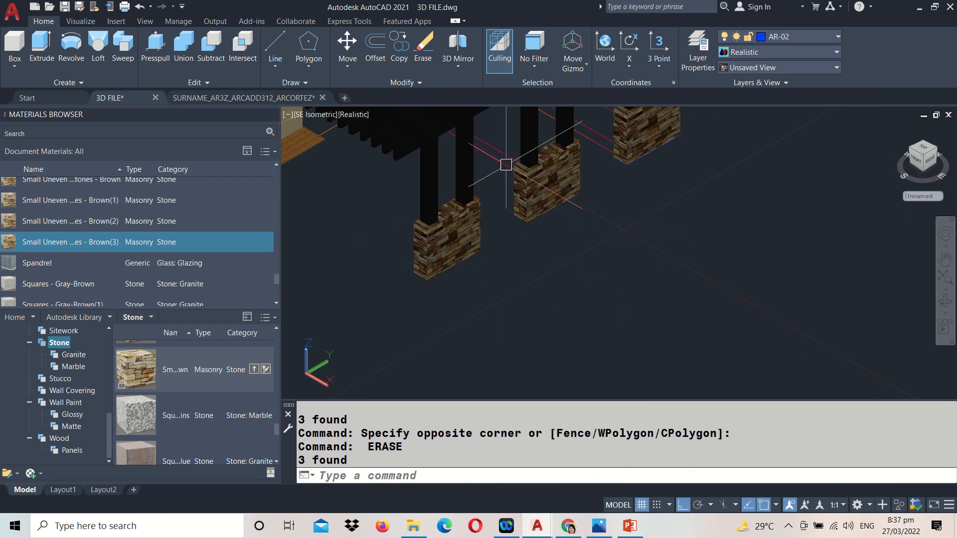
left_click(504, 154)
key("space")
- Erase the red and orange plan lines between the middle stone piers
scroll(586, 222, "up", 4)
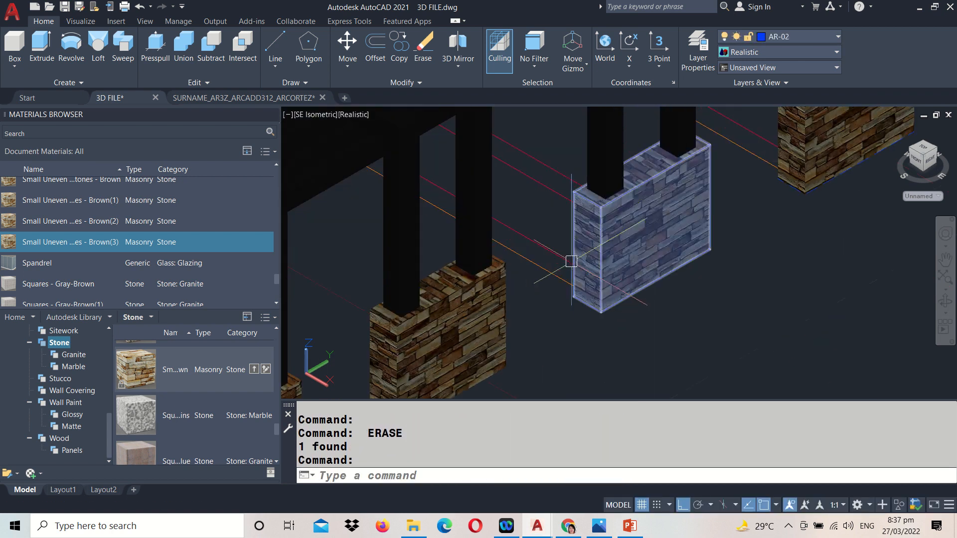
left_click(550, 243)
left_click(535, 291)
key("space")
left_click(611, 202)
left_click(494, 110)
key("space")
- Erase the red plan lines running to the next stone pier and the outline at its base
middle_click_drag(553, 308, 683, 278)
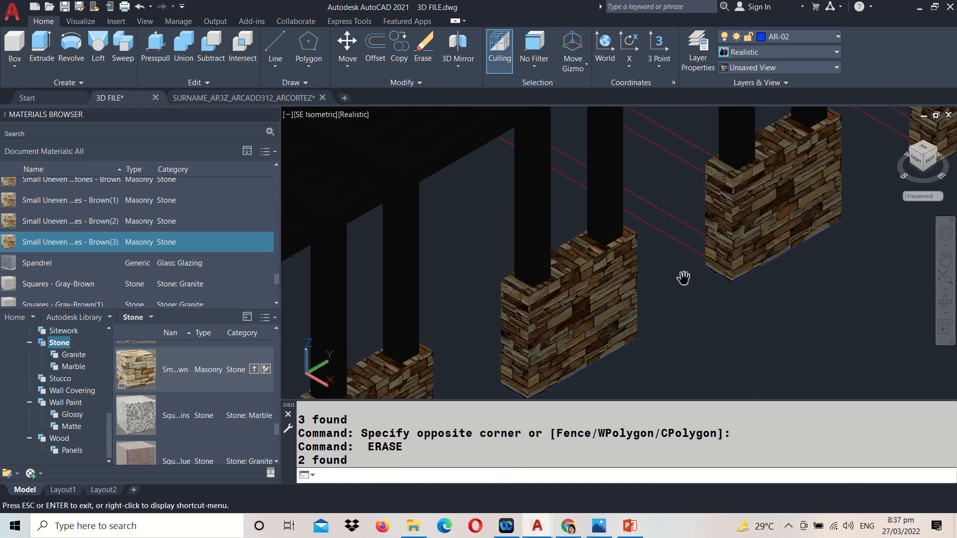
left_click(688, 257)
left_click(665, 145)
key("space")
middle_click_drag(665, 145, 587, 112)
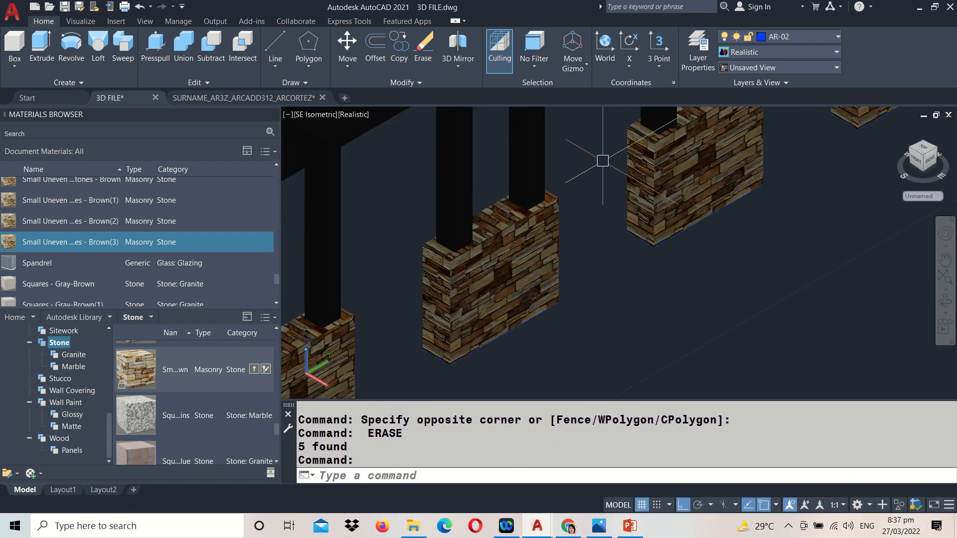
left_click(823, 280)
left_click(643, 220)
key("space")
- Erase the remaining plan outline around the base of the following stone pier
middle_click_drag(487, 321, 385, 306)
left_click(473, 171)
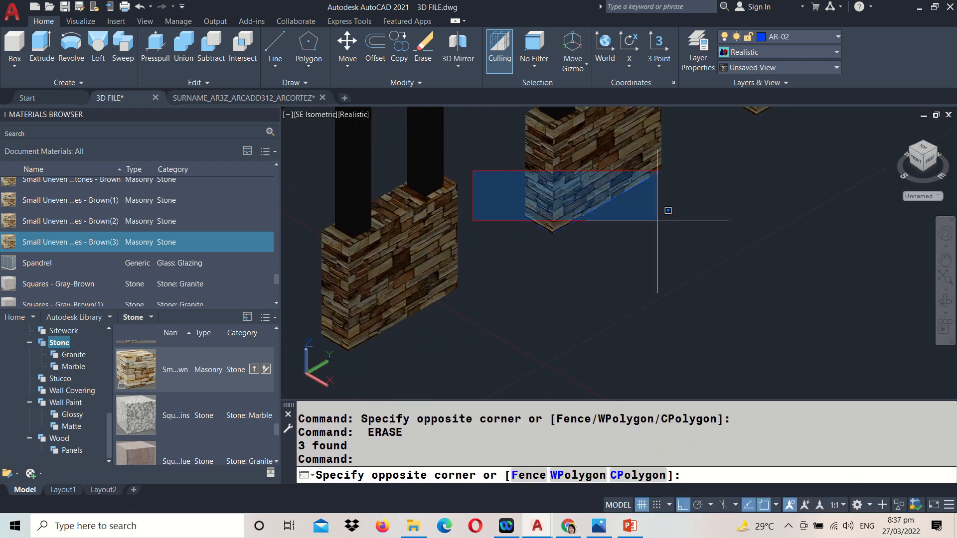
left_click(720, 228)
left_click(502, 139)
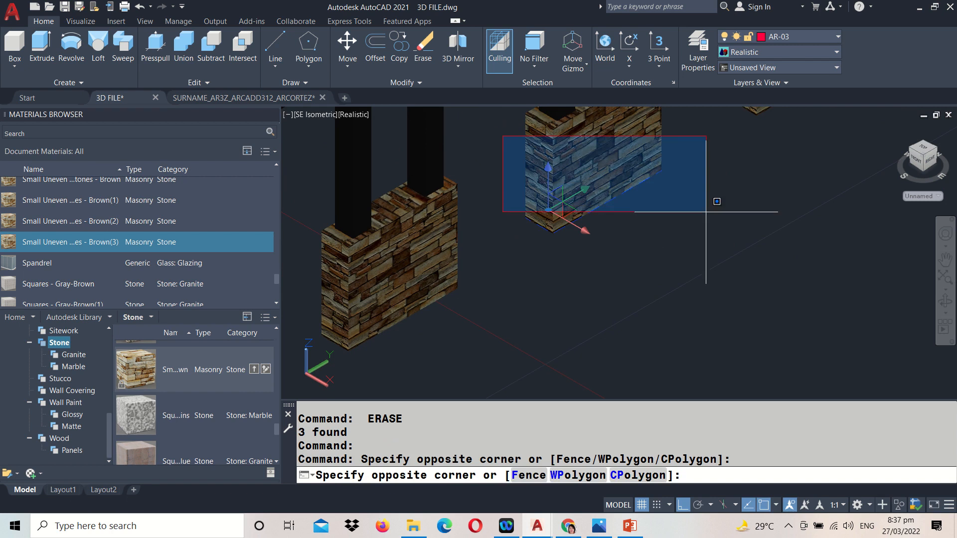
left_click(680, 232)
key("space")
- Erase the red and orange plan lines running to the last stone pier and the outline at its base
middle_click_drag(681, 232, 813, 269)
scroll(616, 218, "up", 2)
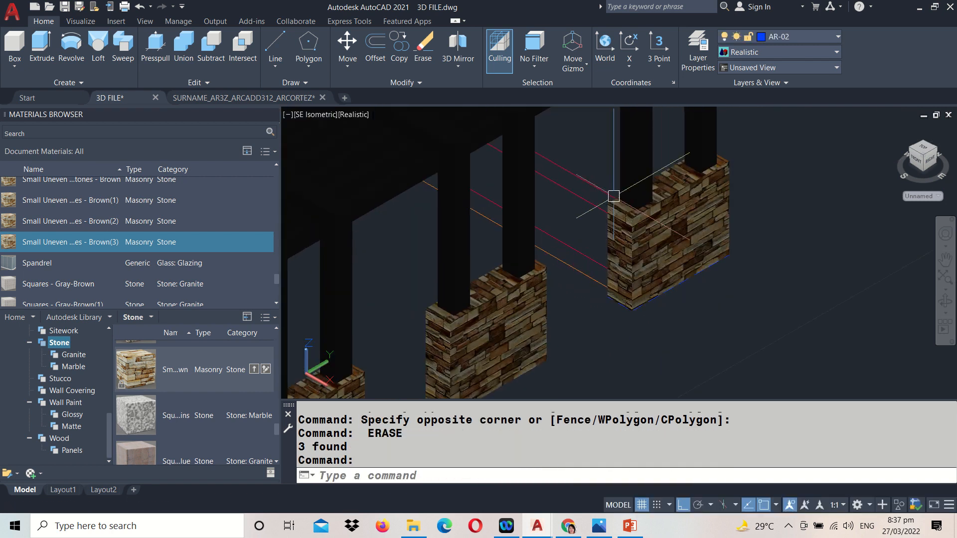
left_click(593, 170)
left_click(568, 306)
key("space")
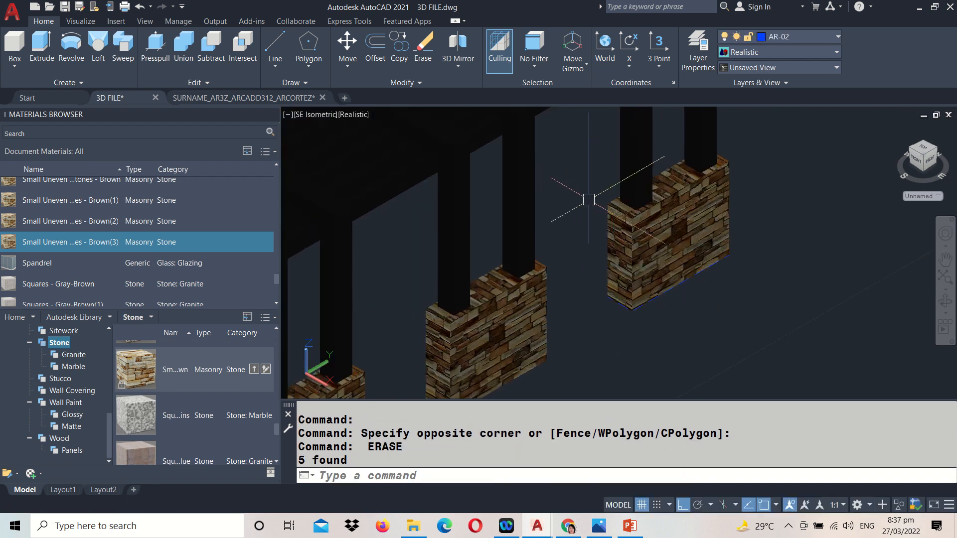
left_click(590, 208)
left_click(848, 389)
key("space")
scroll(601, 212, "down", 5)
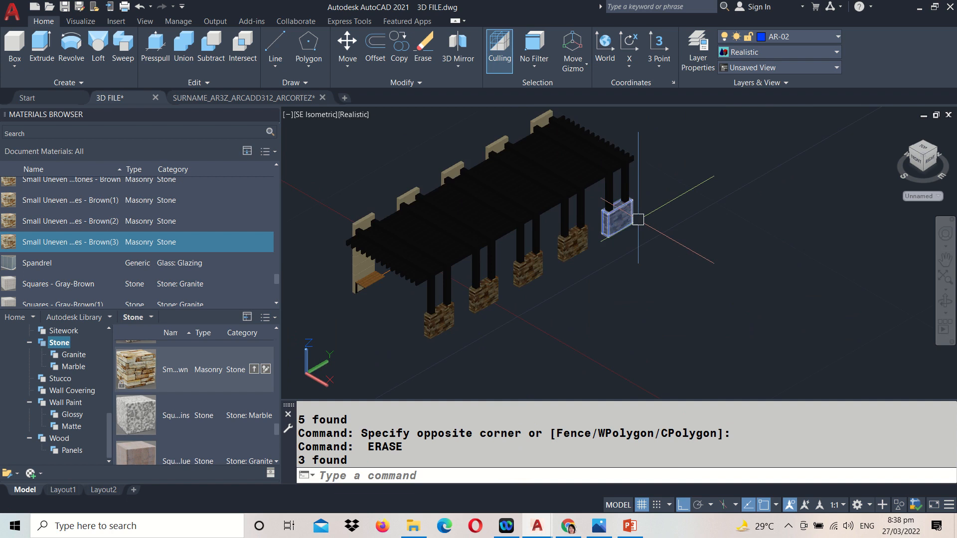
- Save the drawing with the entire structure in view
scroll(633, 209, "down", 3)
key("Escape")
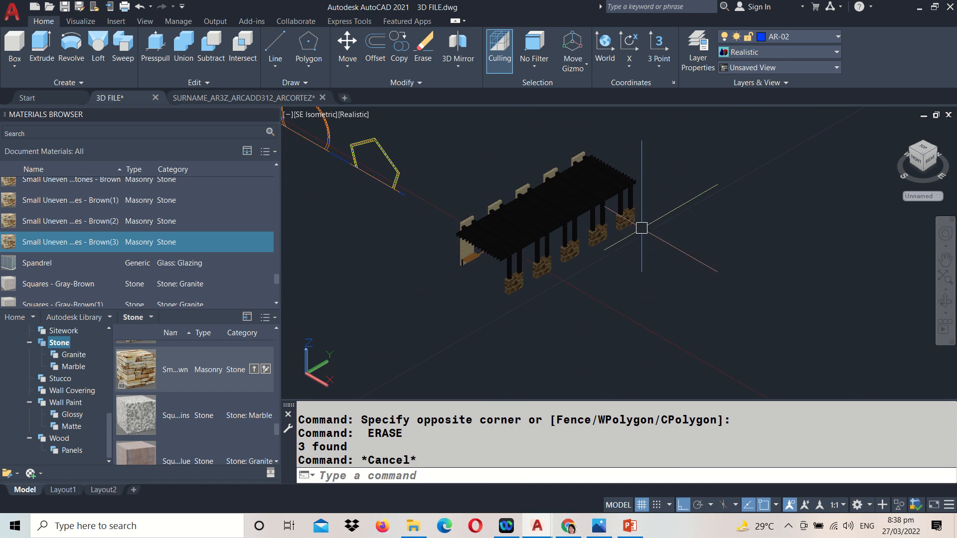
key("ctrl+s")
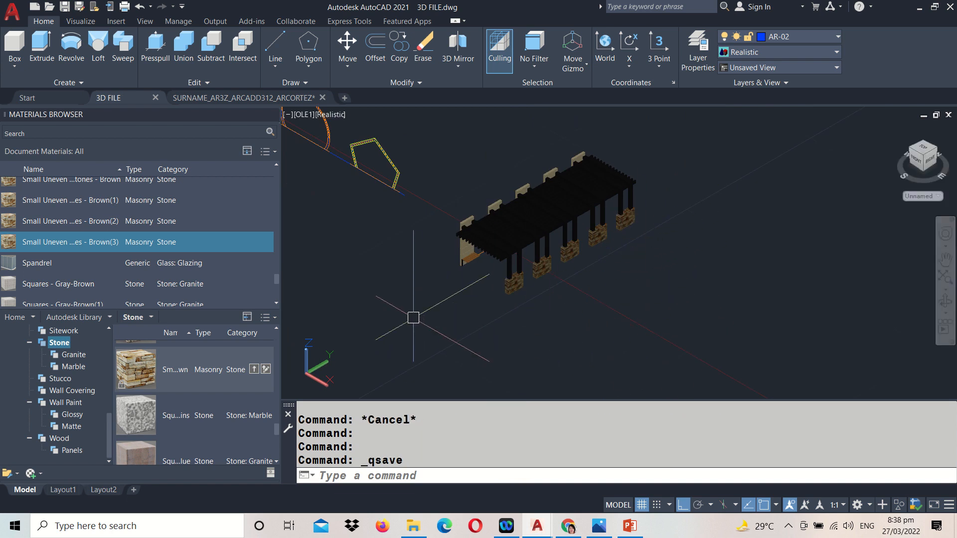
key("ctrl+s")
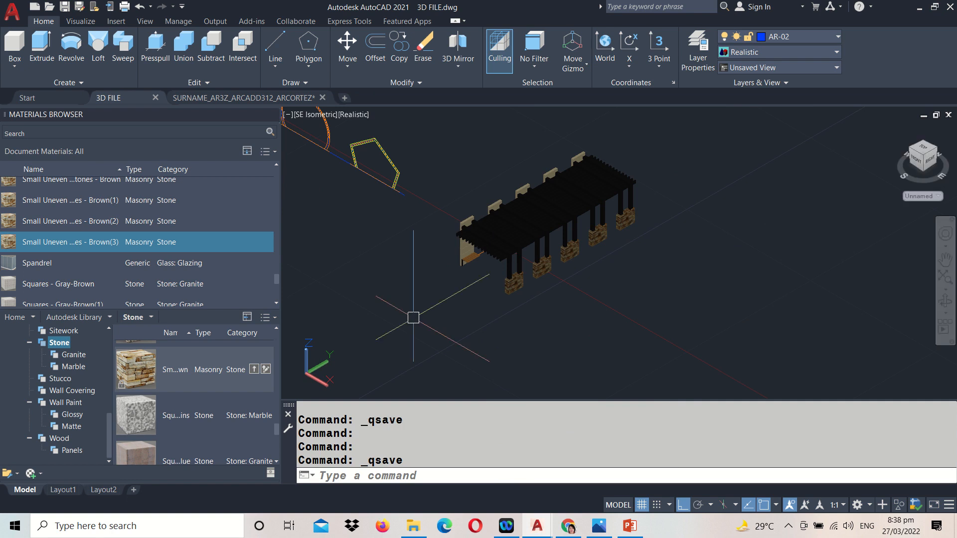
- Switch the viewport to the Top view, framed on the structure
left_click(311, 115)
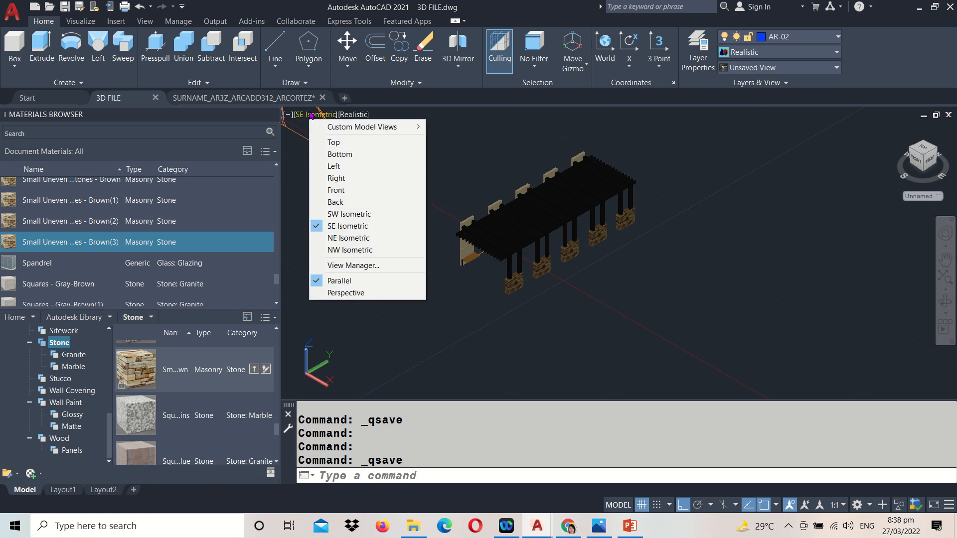
left_click(338, 141)
middle_click_drag(853, 247, 502, 220)
scroll(528, 217, "up", 2)
scroll(528, 217, "up", 1)
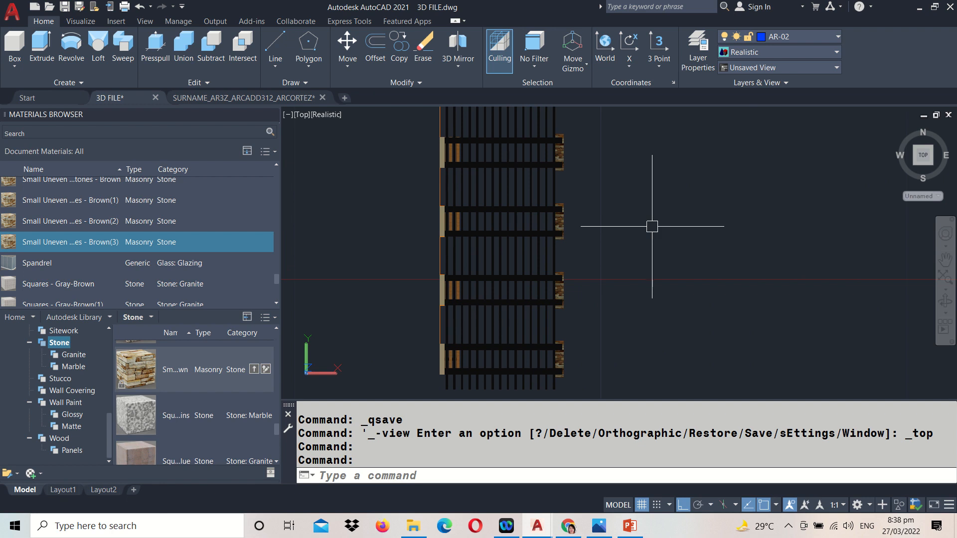
left_click(397, 41)
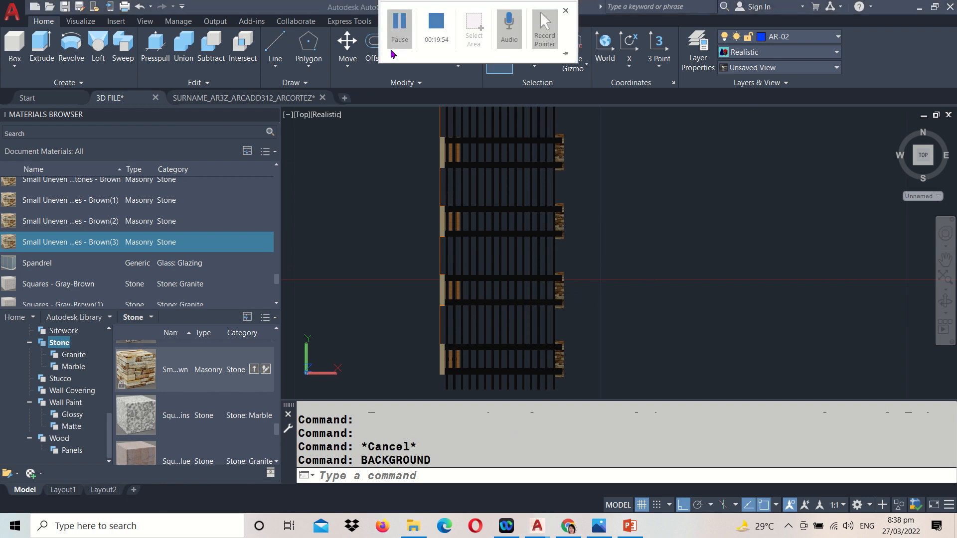
left_click(372, 209)
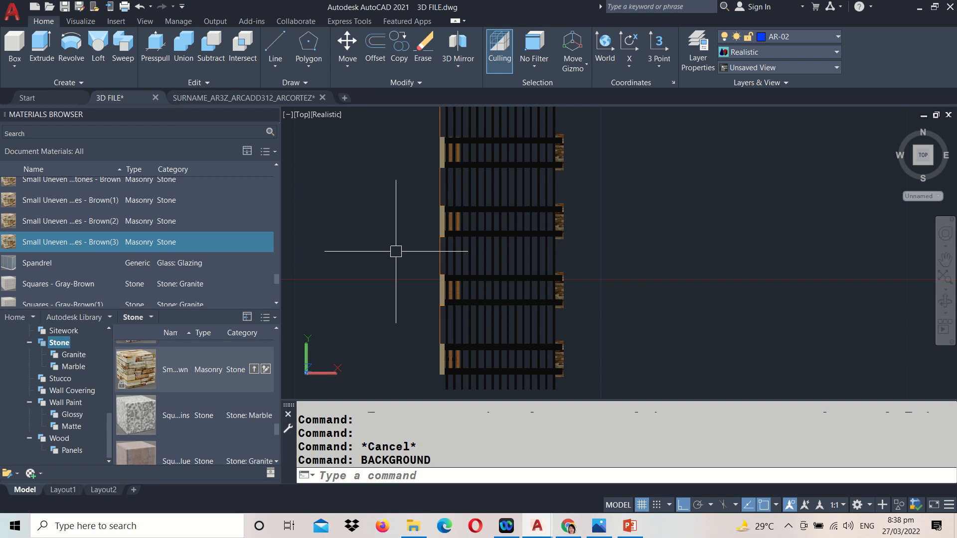
- Place a camera in front of the structure's near end, with its target inside the slatted frame
scroll(403, 225, "down", 3)
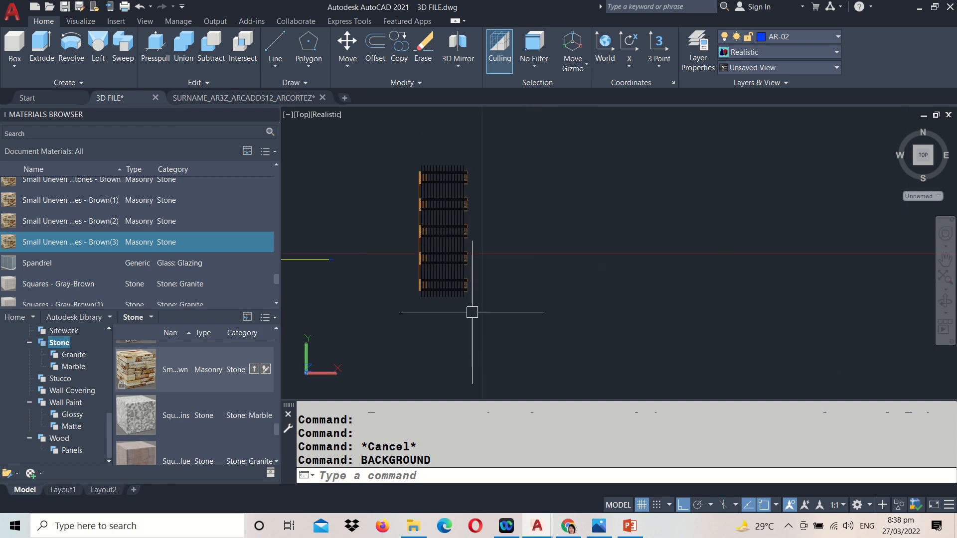
type("CZ")
key("BackSpace")
key("BackSpace")
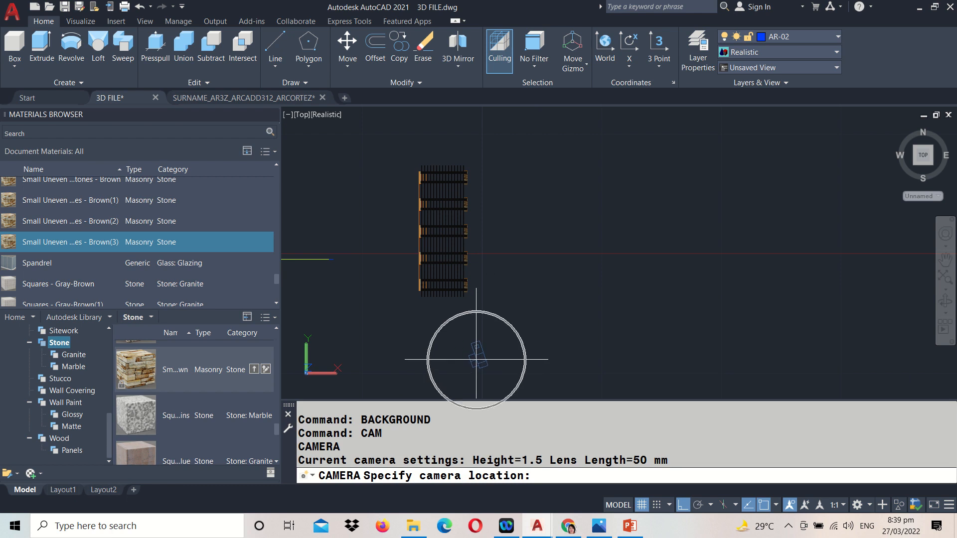
left_click(476, 359)
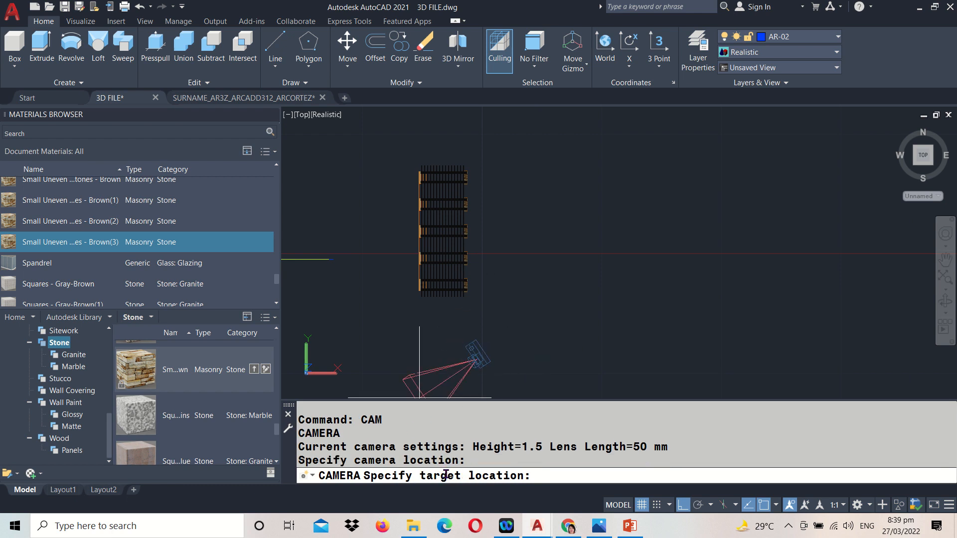
left_click(434, 257)
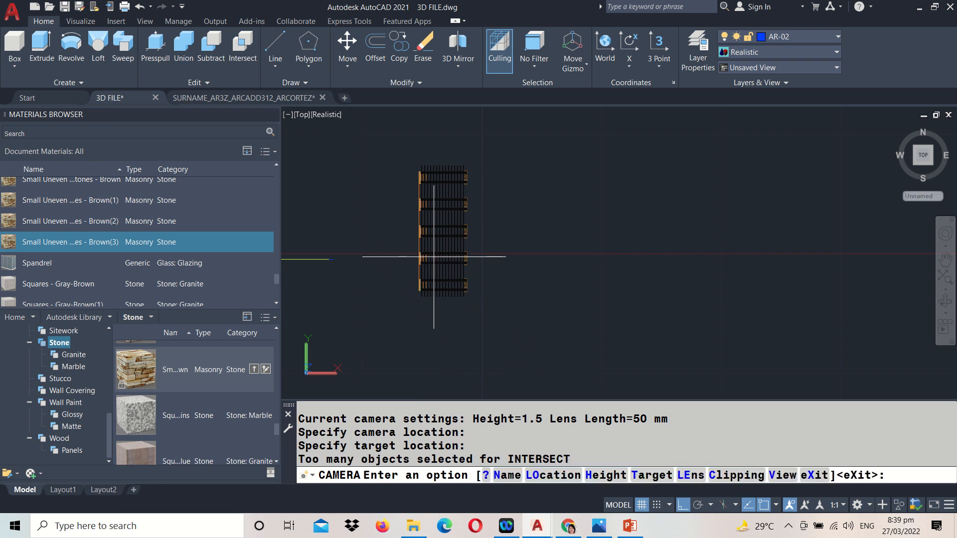
key("Return")
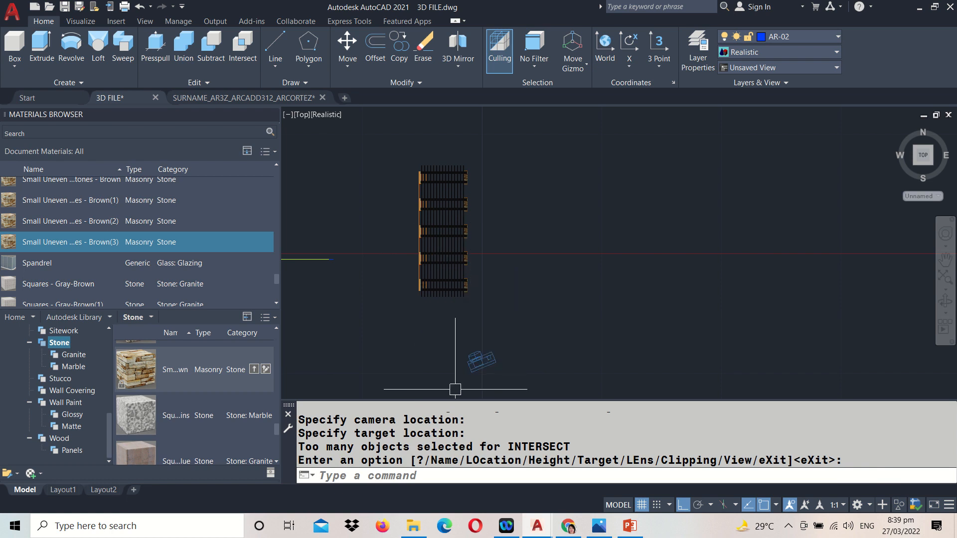
- Move the camera straight back, farther away from the structure's near end
left_click(476, 361)
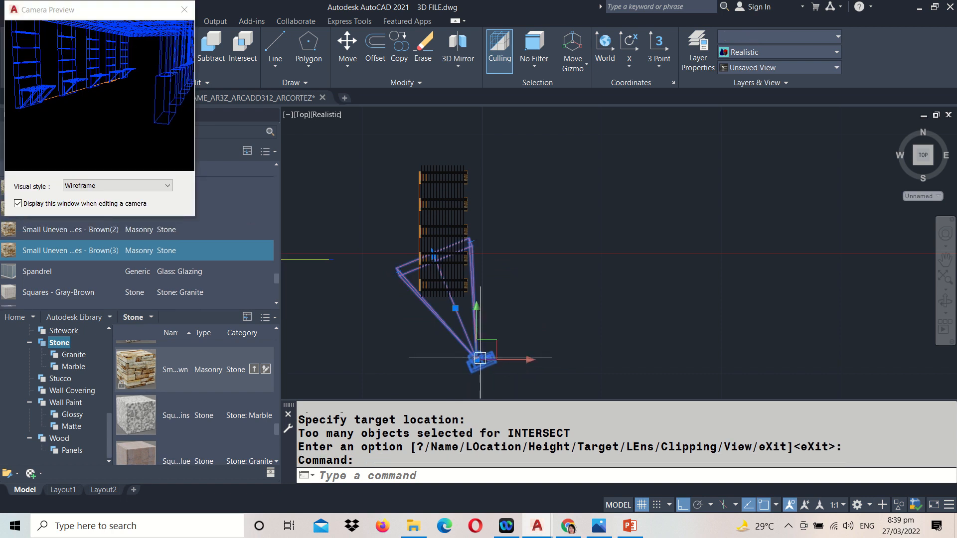
scroll(433, 319, "down", 2)
left_click(460, 345)
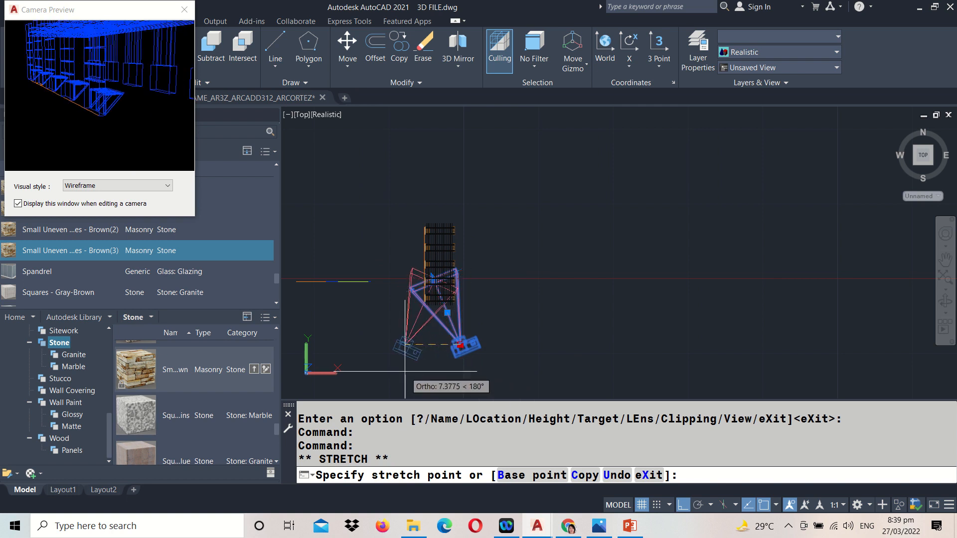
left_click(470, 370)
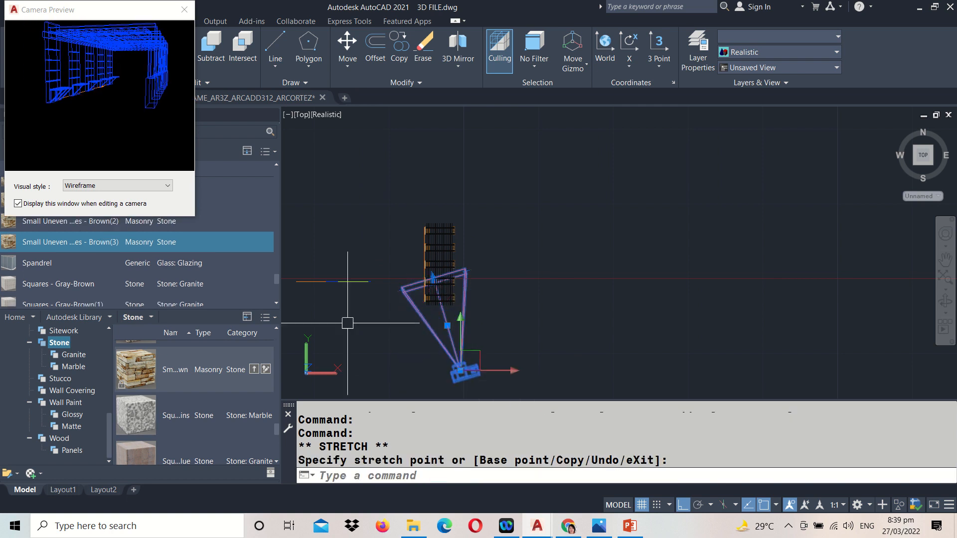
- Try the Realistic and Hidden styles in the camera preview and set its visual style to Shades of Gray
left_click(98, 187)
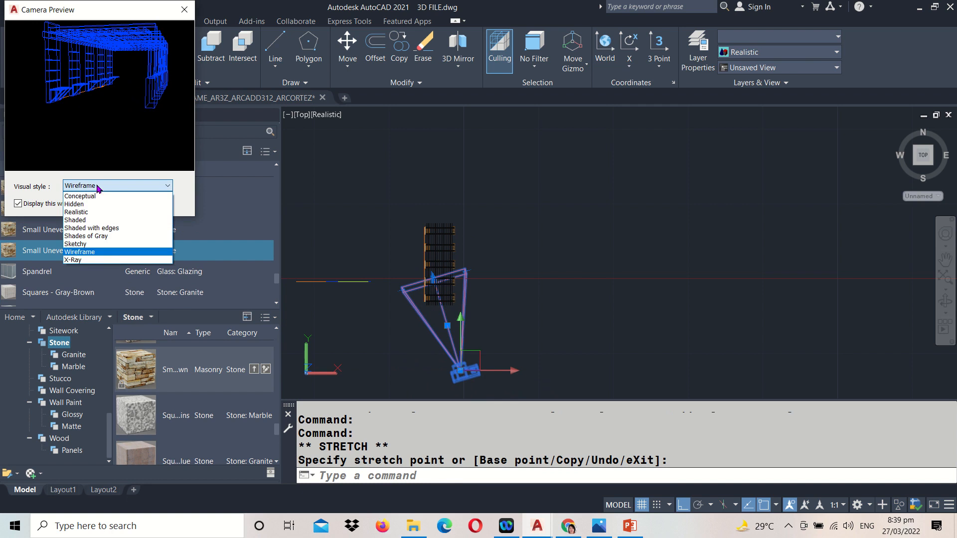
left_click(95, 212)
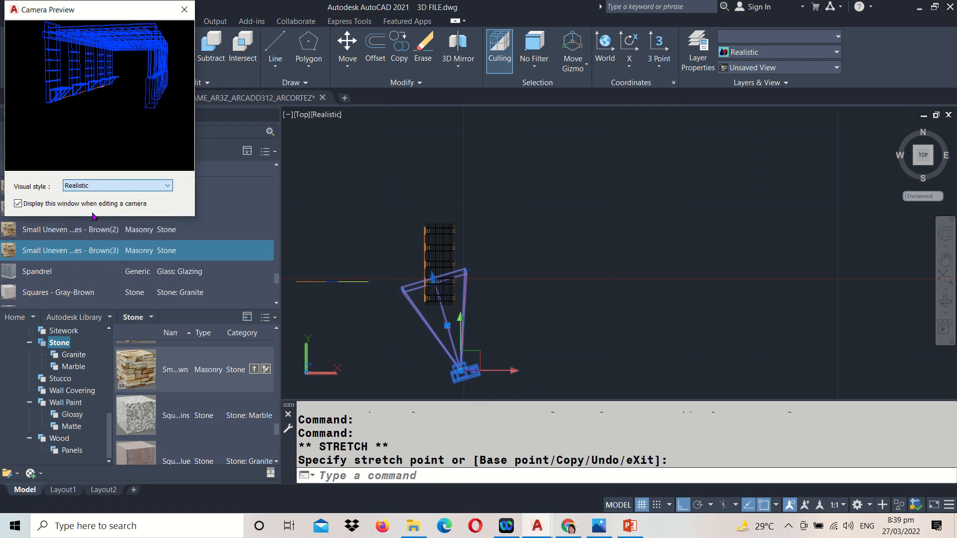
left_click(124, 188)
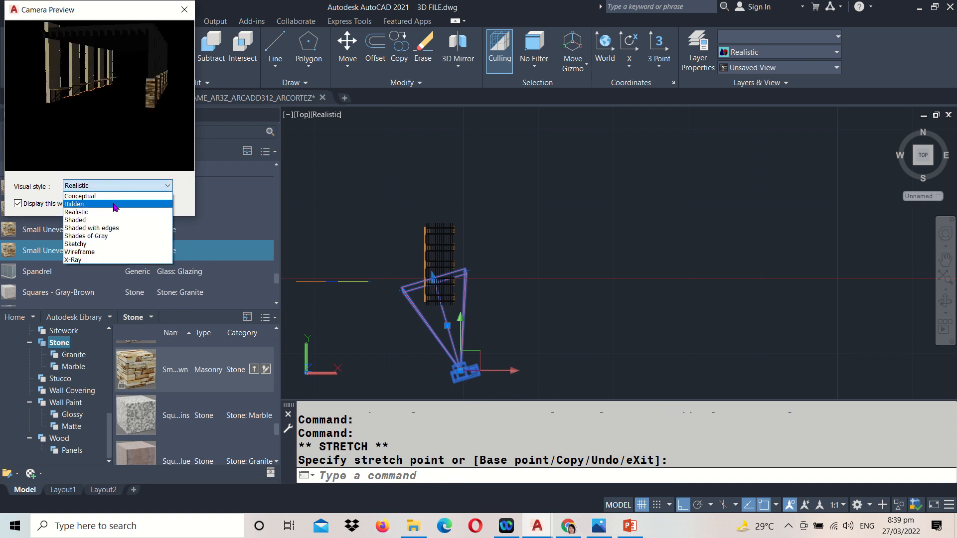
left_click(115, 204)
left_click(120, 185)
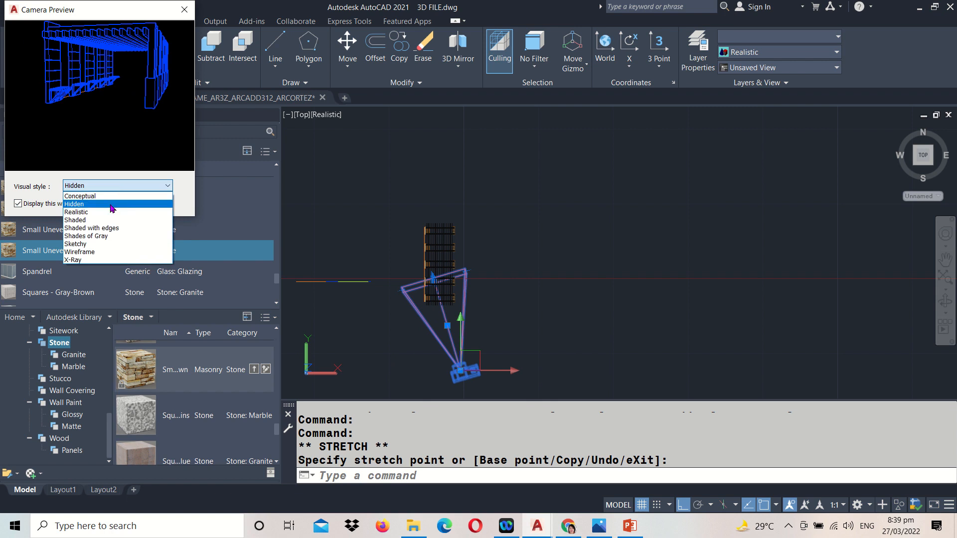
left_click(103, 231)
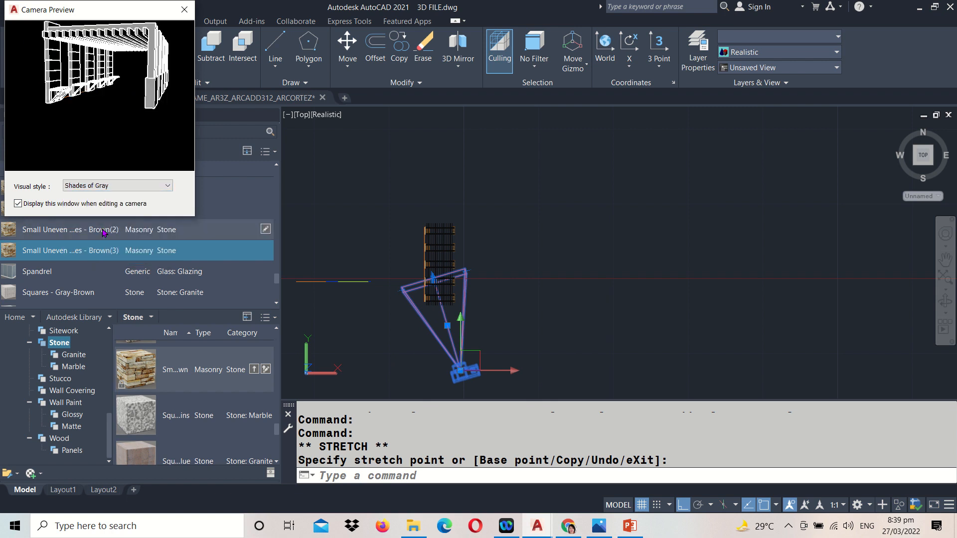
- Shift the camera location sideways to compare both front corners, and leave it diagonally off the stone-pier corner
left_click(461, 370)
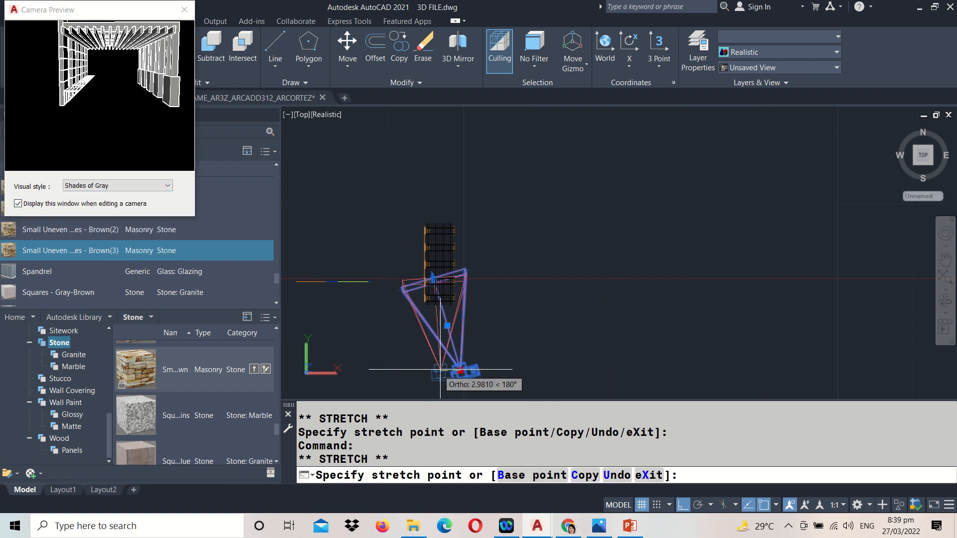
left_click(392, 365)
left_click(391, 370)
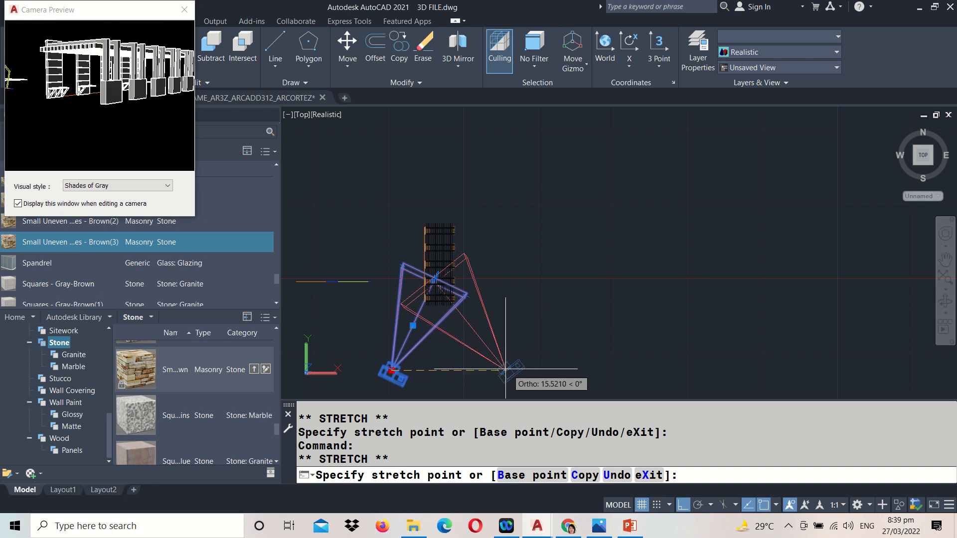
left_click(512, 366)
left_click(512, 366)
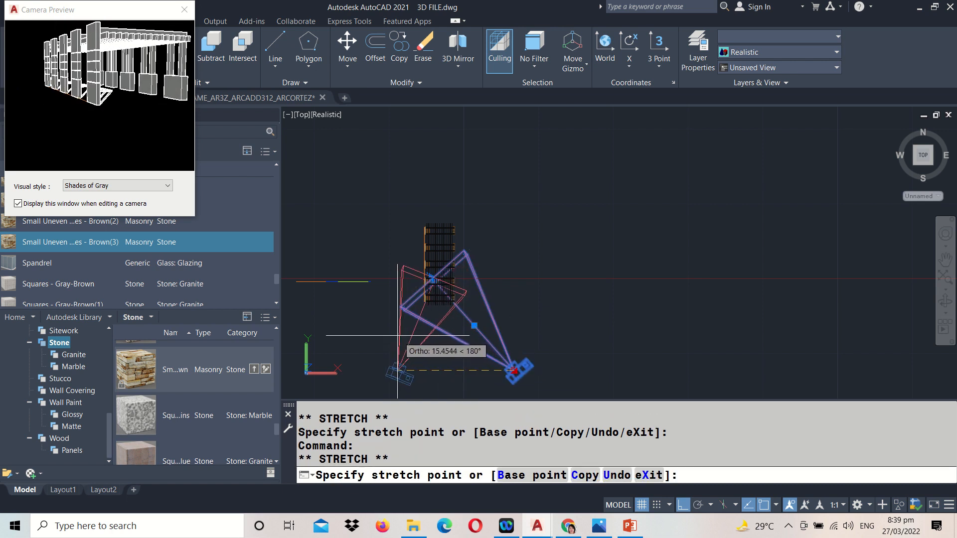
left_click(405, 368)
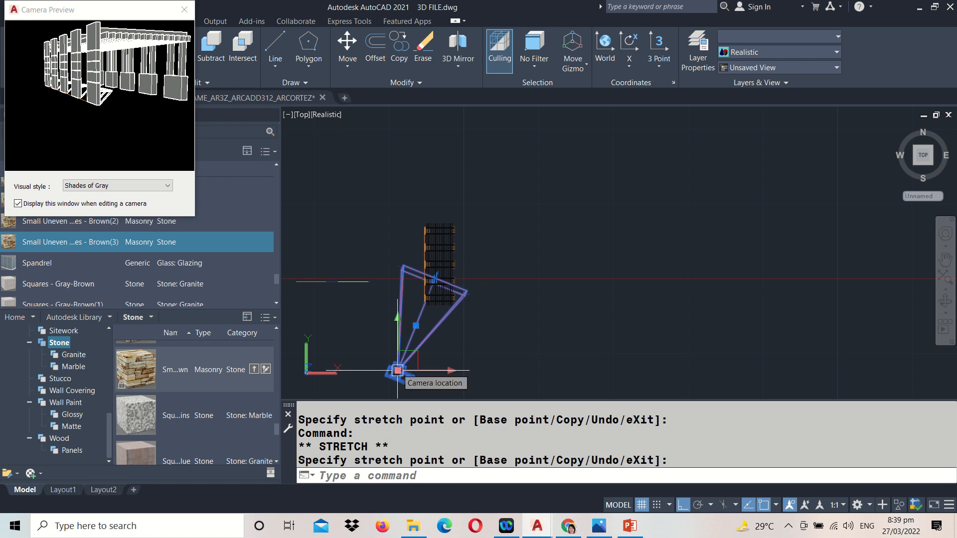
left_click(397, 371)
left_click(498, 371)
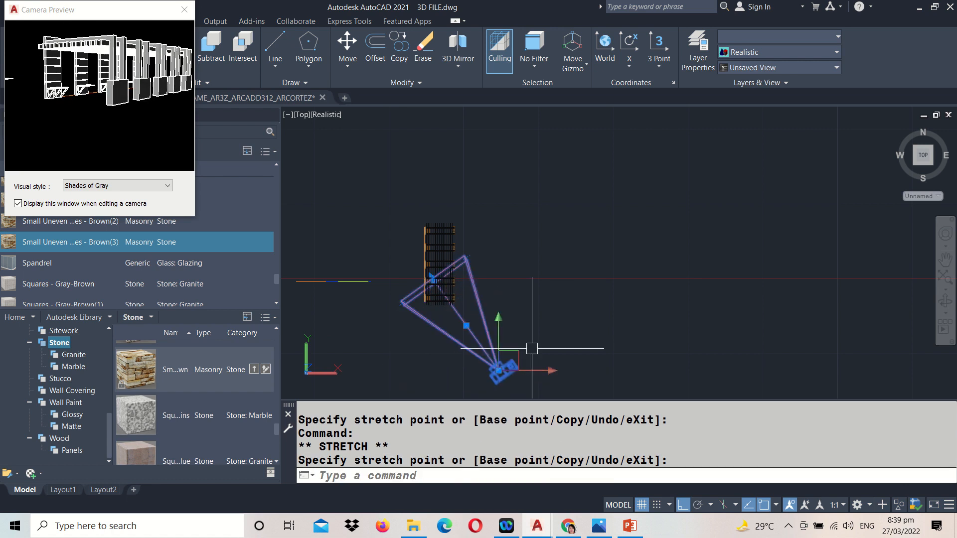
- Set the viewport to the camera's view of the structure and deselect the camera
right_click(474, 336)
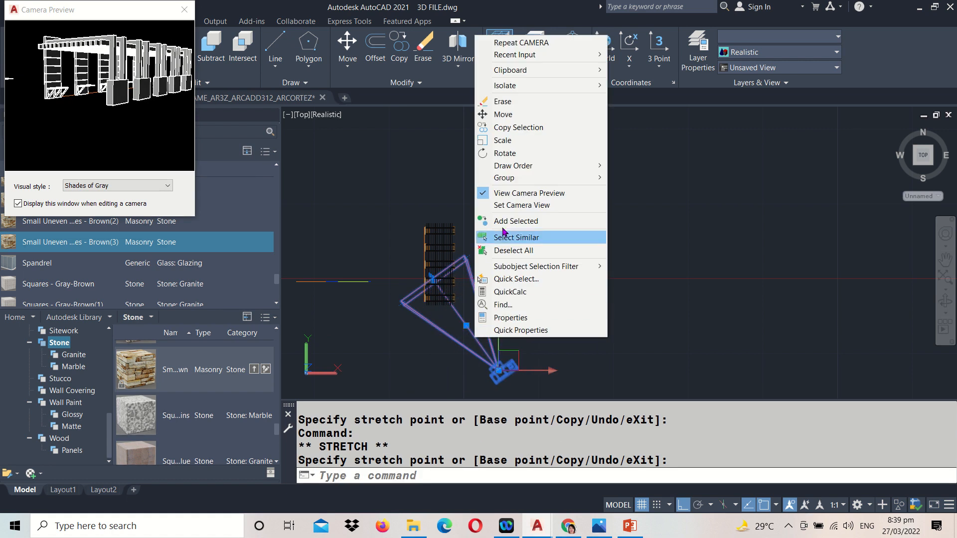
left_click(513, 210)
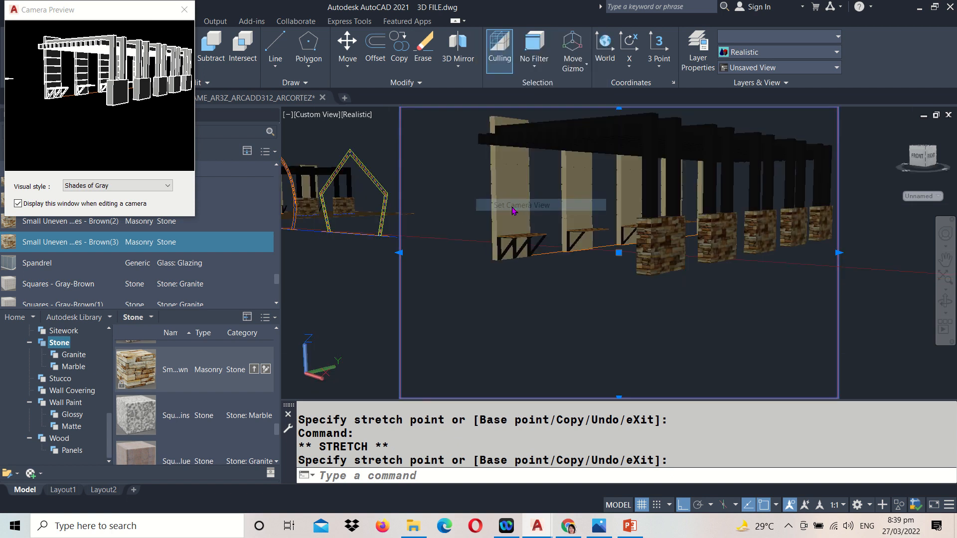
key("Escape")
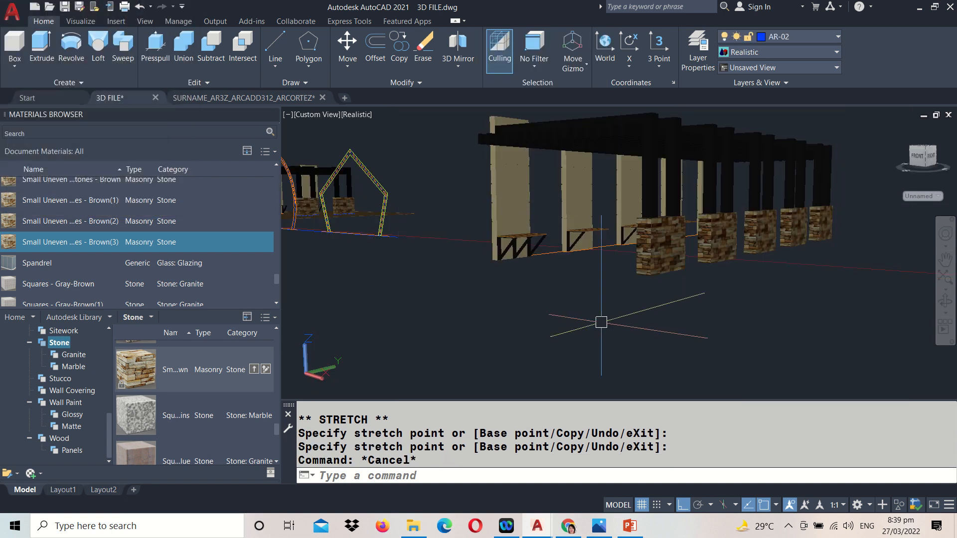
- Examine the structure's wall panels, benches, slats and stone piers from several angles, along with the neighbouring copy on the brown ground
middle_click_drag(632, 280, 614, 300)
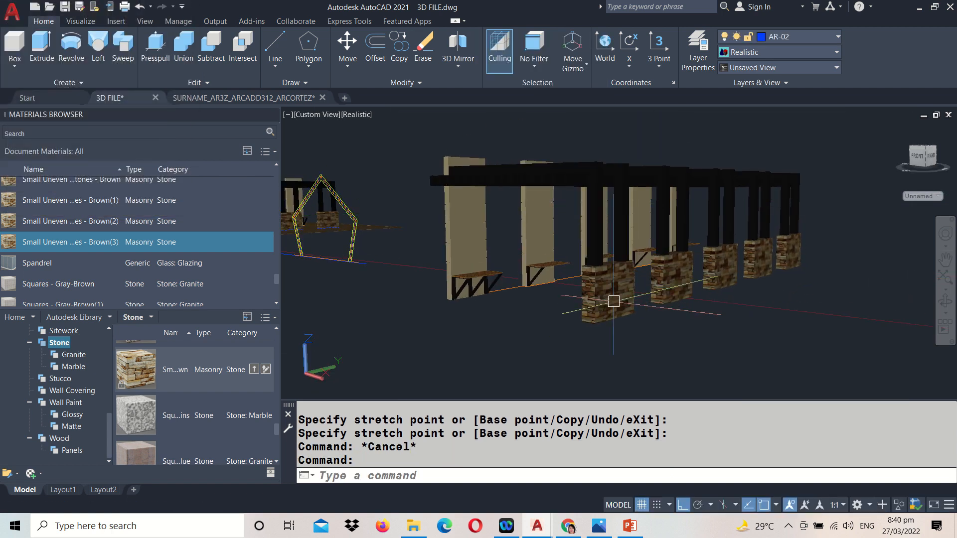
type("3DO")
key("Return")
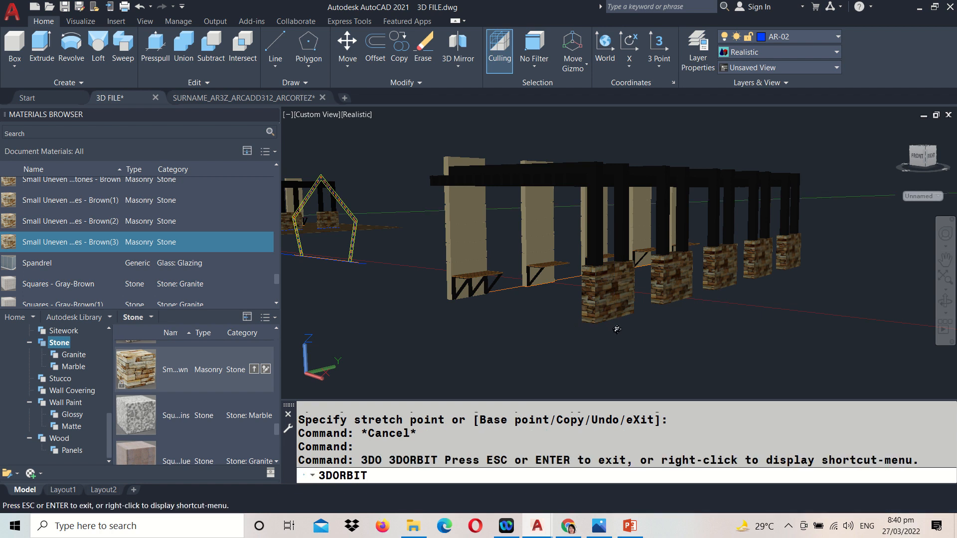
left_click_drag(617, 330, 600, 307)
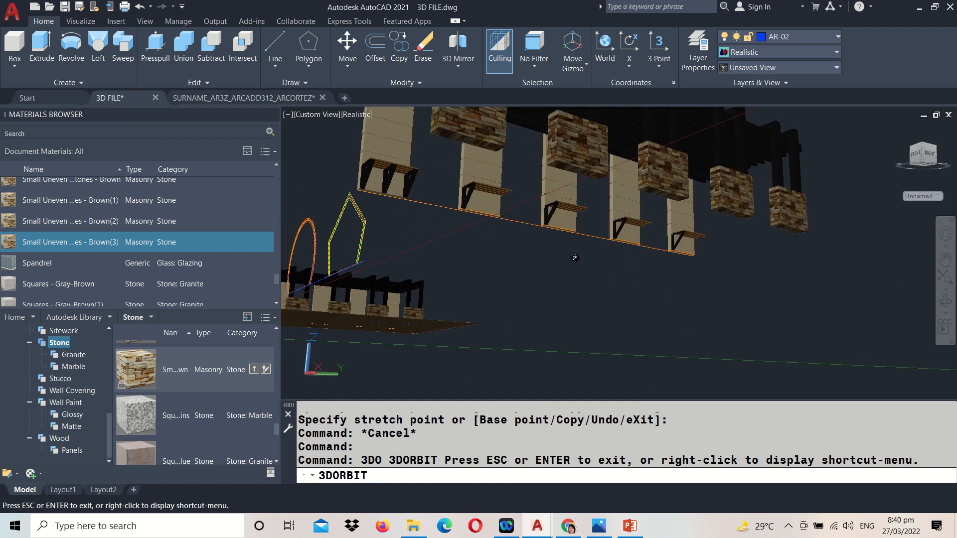
left_click_drag(575, 258, 576, 275)
mouse_move(423, 251)
left_mouse_down()
mouse_move(504, 316)
mouse_move(446, 266)
left_mouse_up()
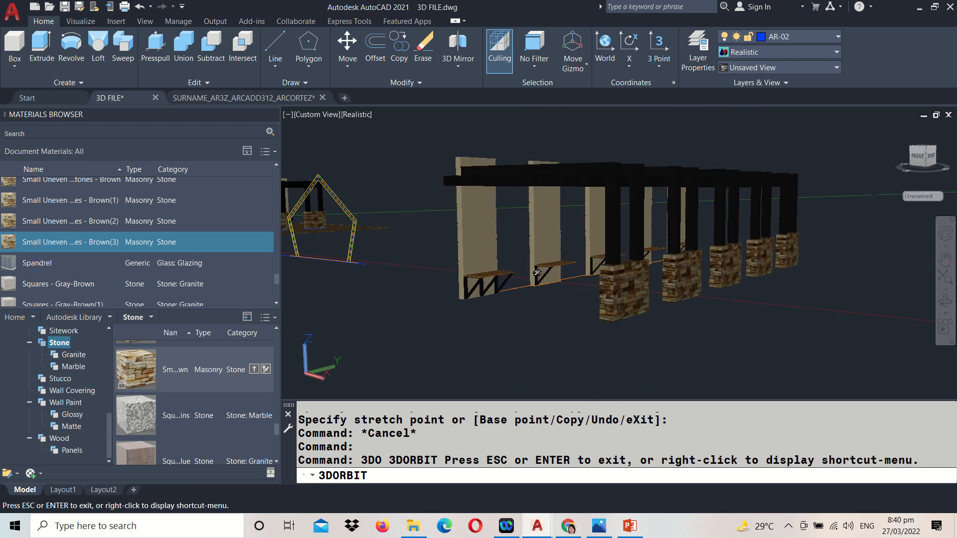
scroll(546, 284, "up", 3)
left_click_drag(521, 297, 553, 244)
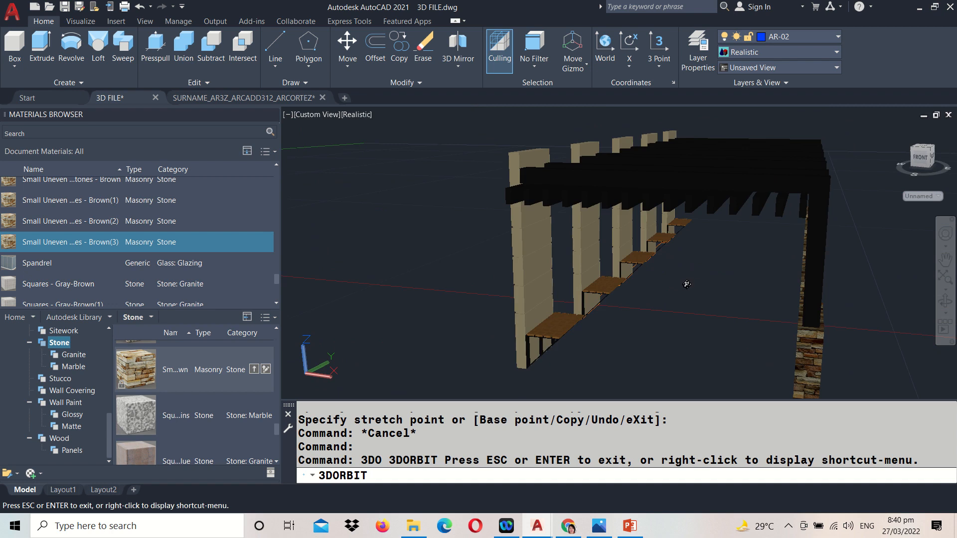
middle_click_drag(687, 284, 636, 238)
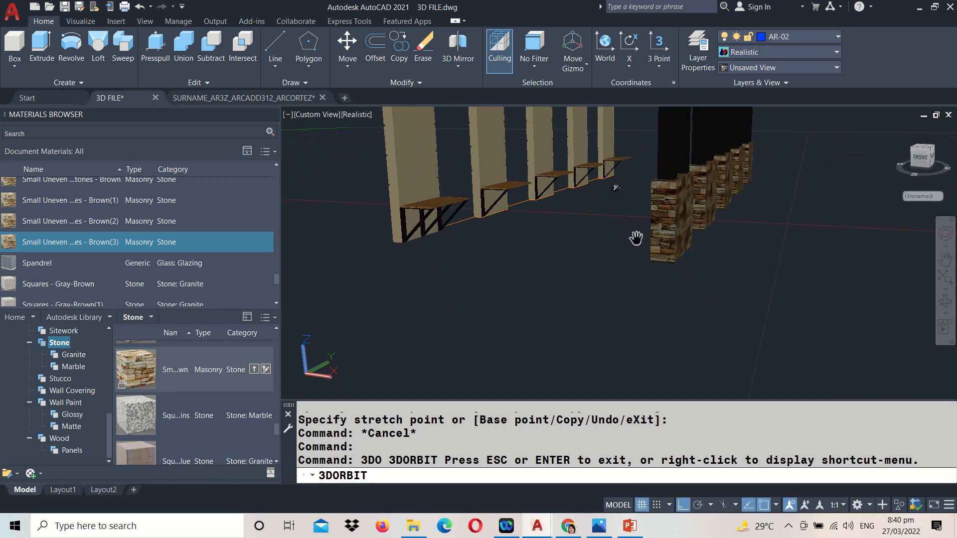
left_click_drag(616, 188, 611, 253)
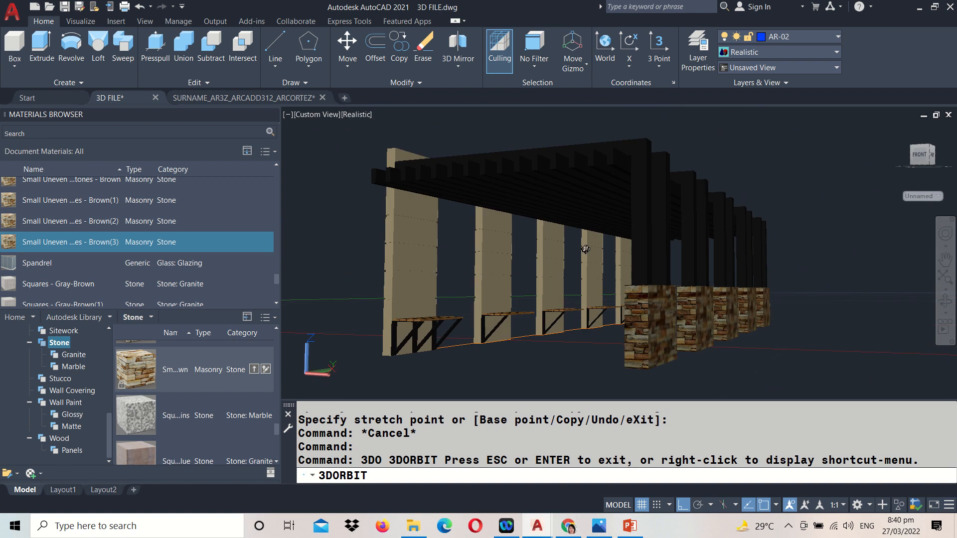
scroll(586, 249, "up", 1)
middle_click_drag(586, 250, 596, 253)
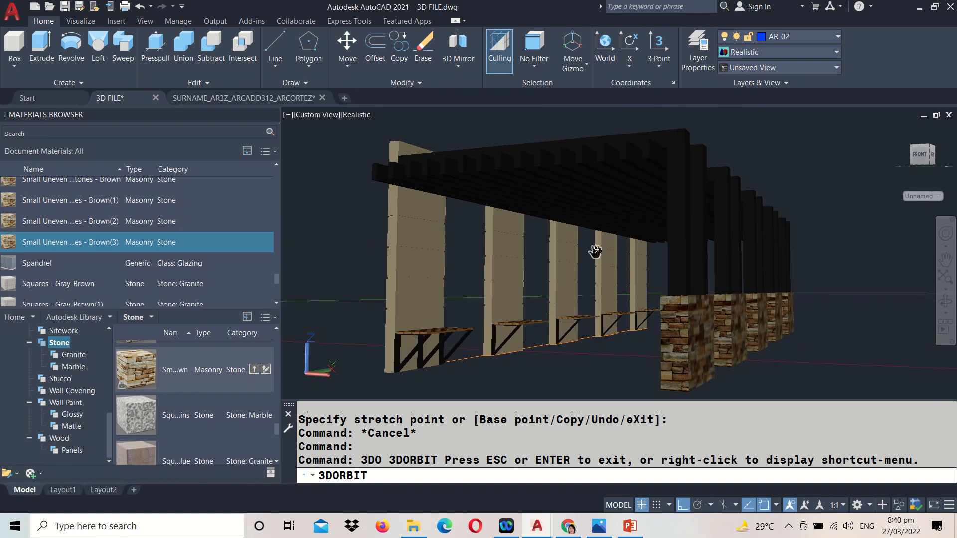
key("Escape")
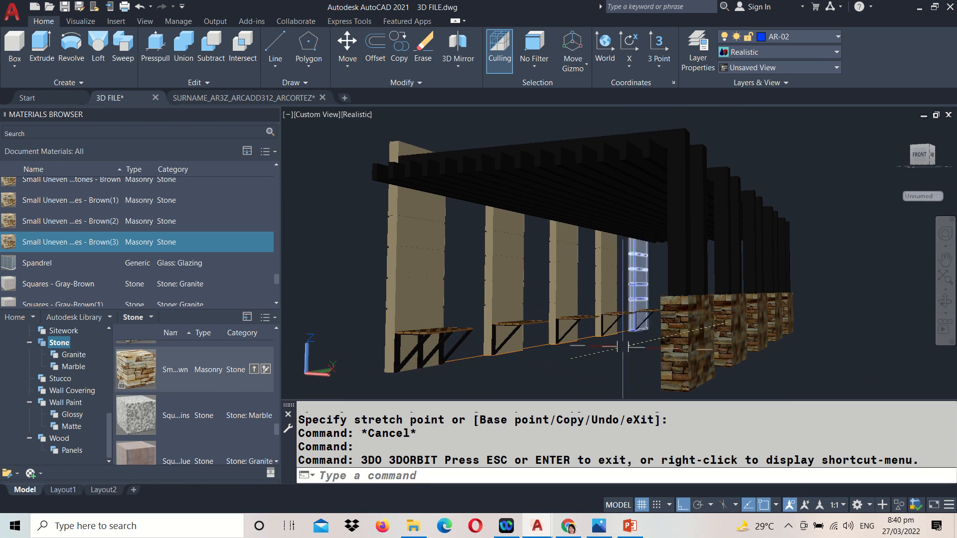
middle_click_drag(605, 329, 648, 316, "shift")
middle_click_drag(419, 305, 848, 379)
scroll(534, 288, "up", 5)
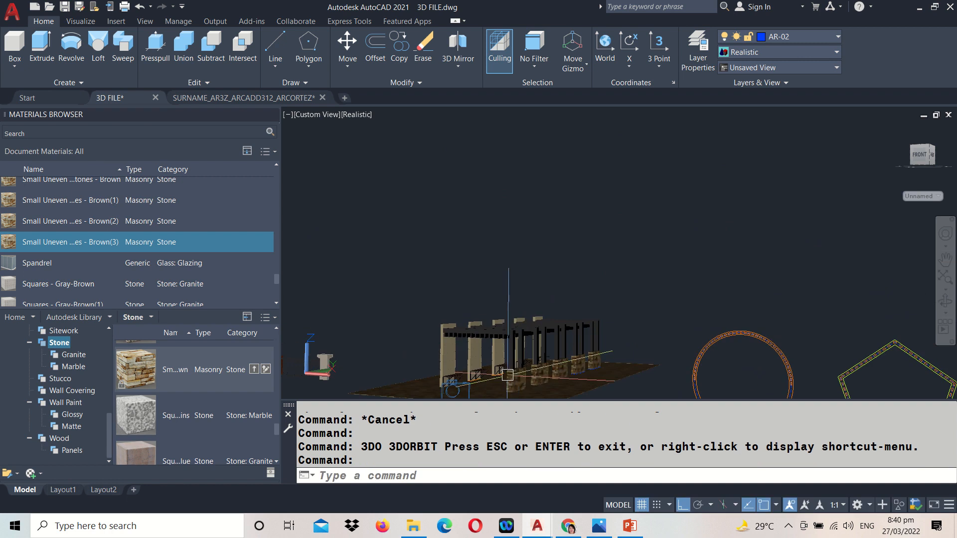
scroll(533, 288, "down", 4)
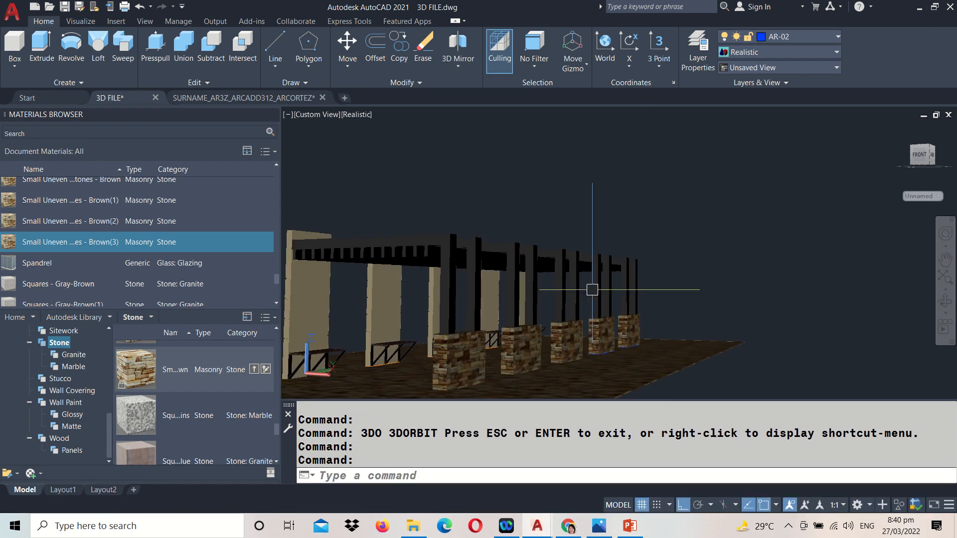
scroll(430, 305, "down", 4)
middle_click_drag(430, 305, 322, 145, "shift")
- Switch the viewport to the SE Isometric view with the 2D Wireframe visual style
left_click(317, 115)
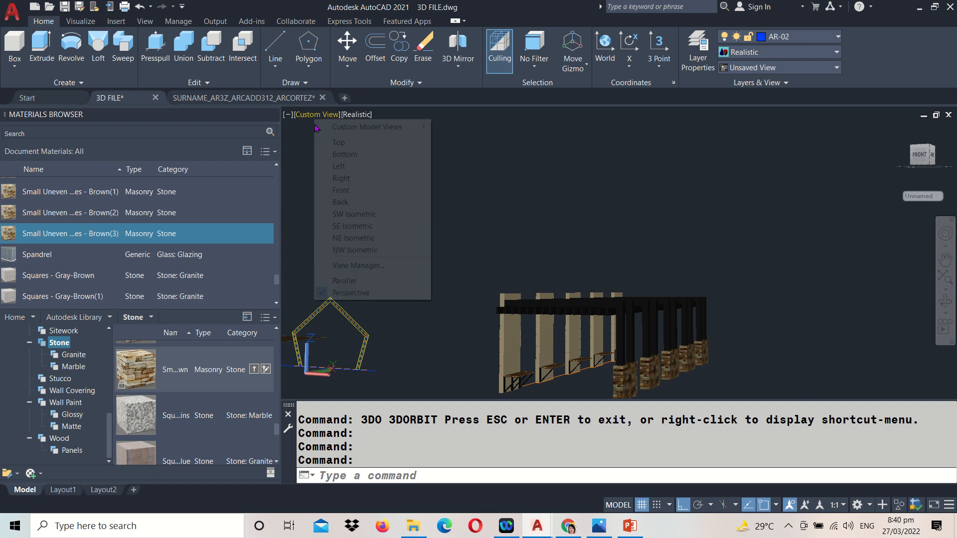
left_click(344, 227)
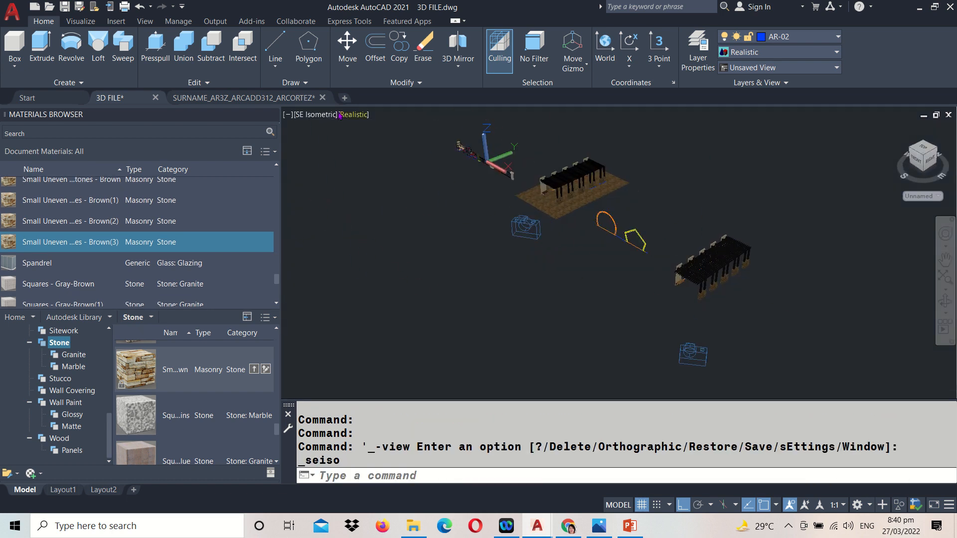
left_click(354, 116)
left_click(394, 143)
scroll(633, 240, "up", 5)
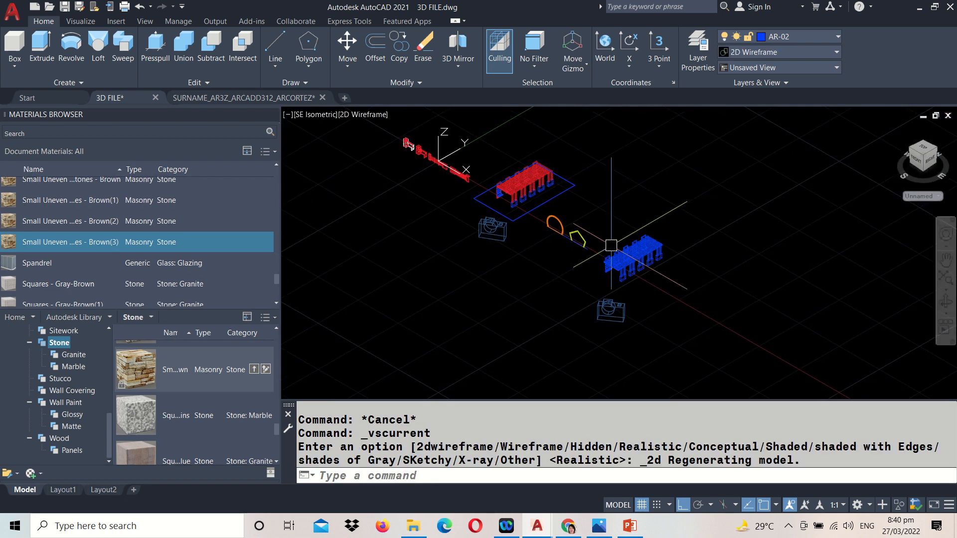
- Create a thin rectangular ground box around the footprint of the blue structure, with a height of -0.025
scroll(632, 240, "up", 4)
scroll(589, 207, "down", 2)
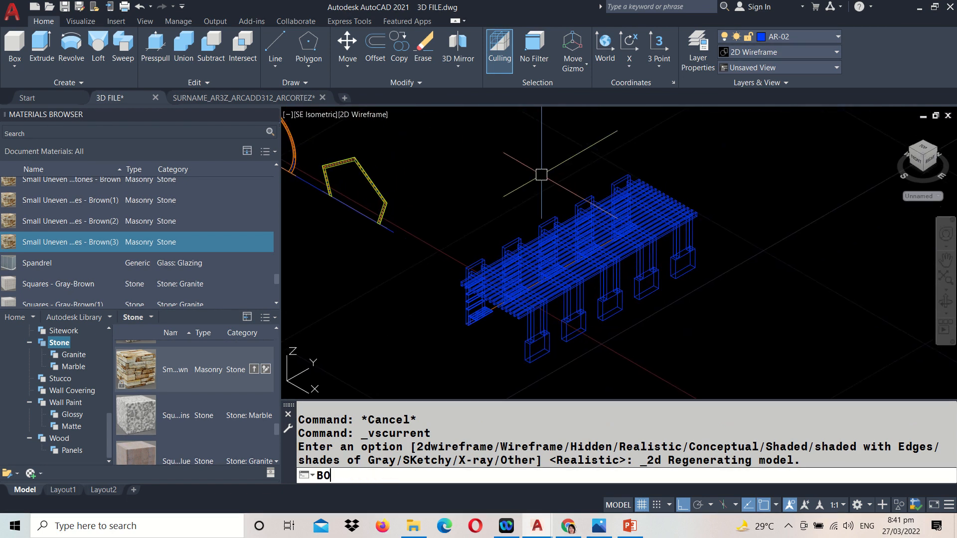
type("BOX")
key("Return")
scroll(419, 214, "down", 4)
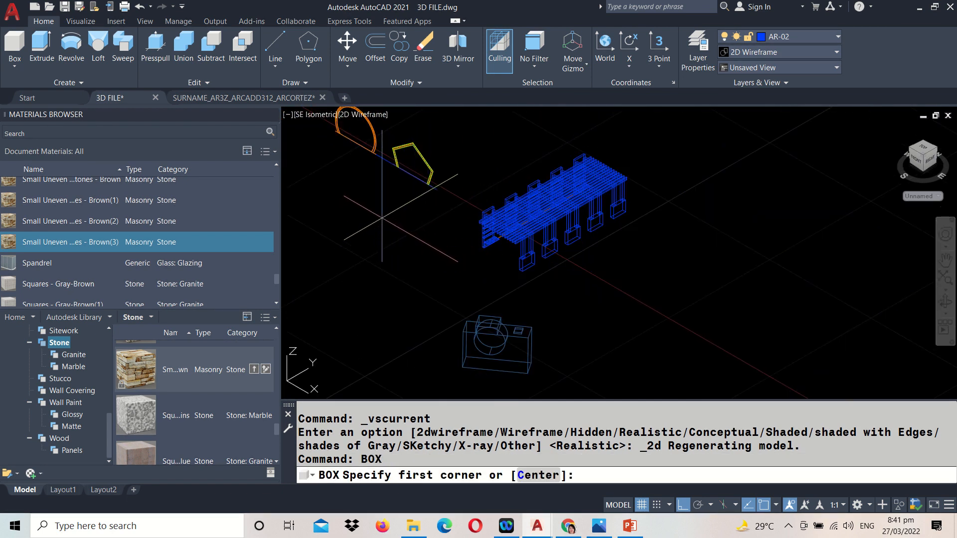
left_click(383, 216)
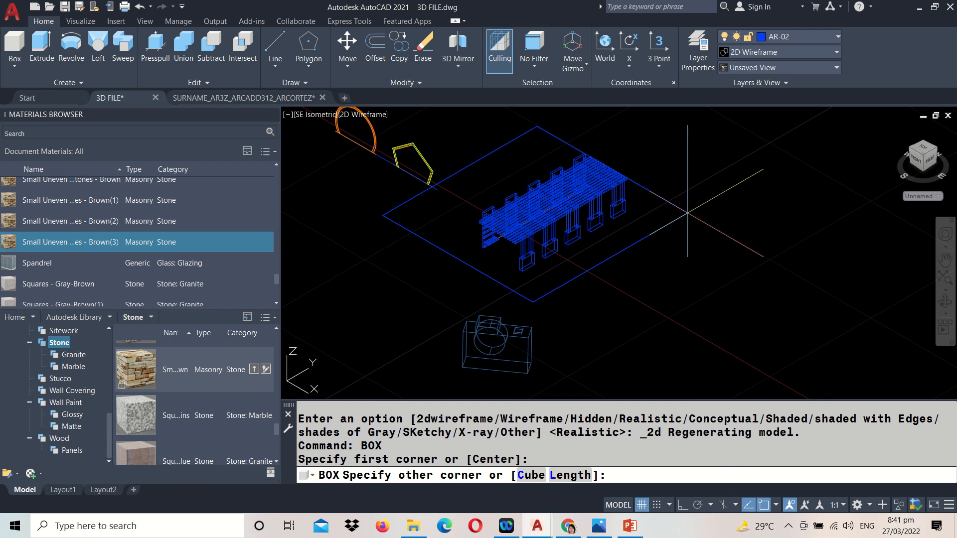
left_click(687, 213)
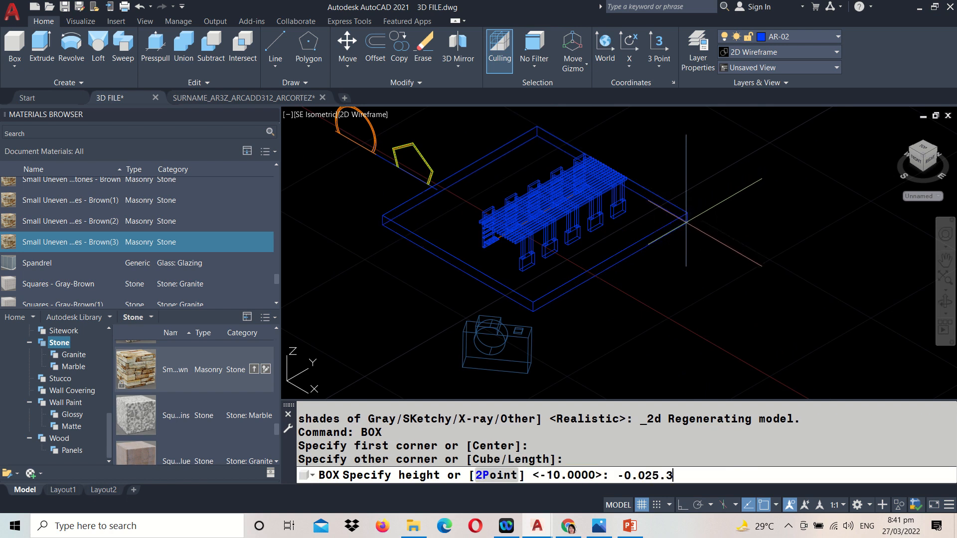
type("-0.025")
key("Return")
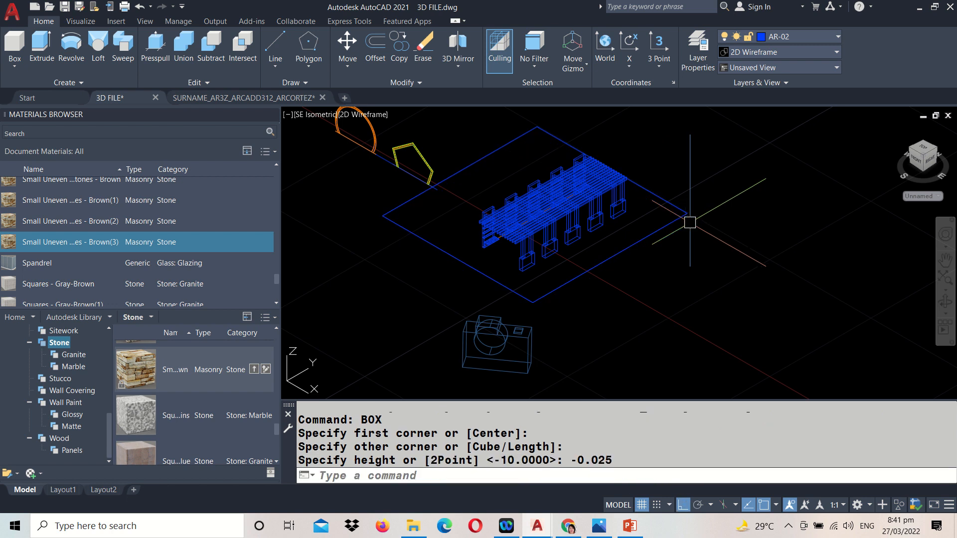
- Move the ground slab about 1.6 units along the X axis to shift it under the structure
type("m")
key("Return")
left_click(637, 259)
key("Return")
left_click(648, 260)
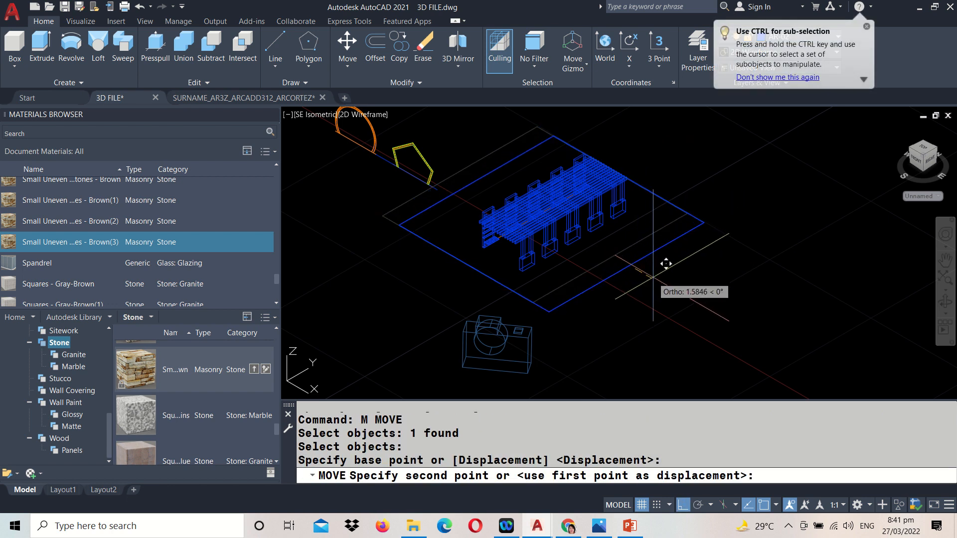
left_click(653, 277)
- Set the viewport's visual style to Realistic
type("vs")
key("Return")
type("r")
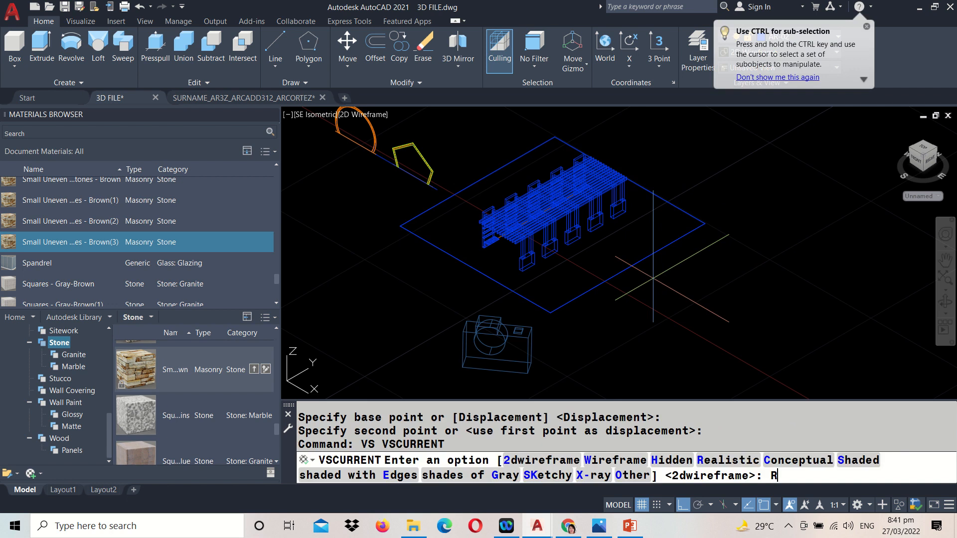
key("Return")
scroll(553, 277, "up", 3)
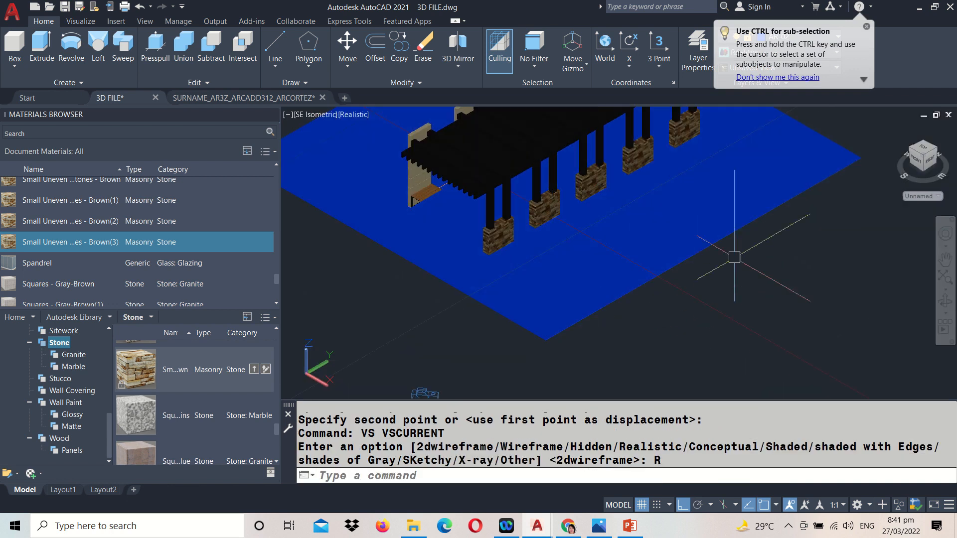
- Assign the Hedge material from the Sitework library category to the ground slab
left_click(675, 215)
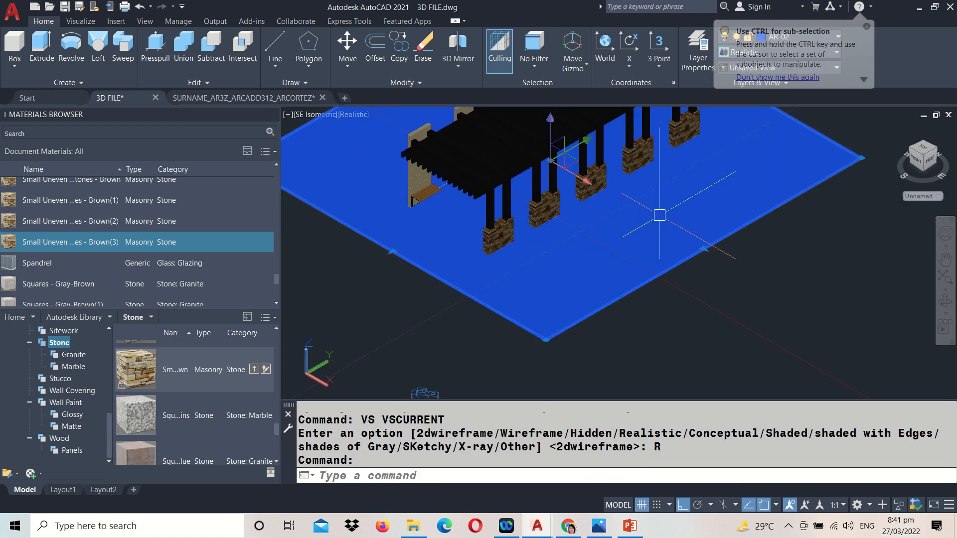
scroll(52, 405, "up", 2)
left_click(63, 403)
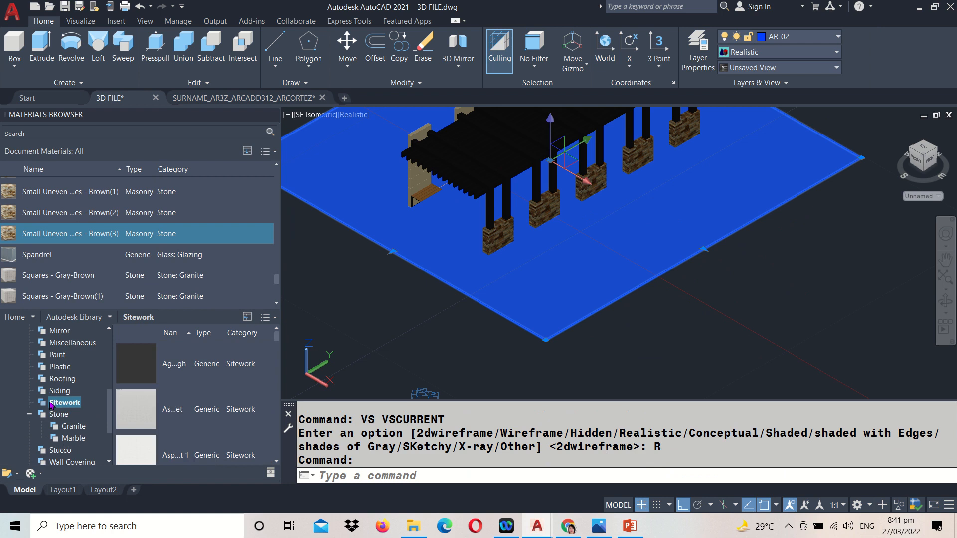
scroll(149, 375, "down", 5)
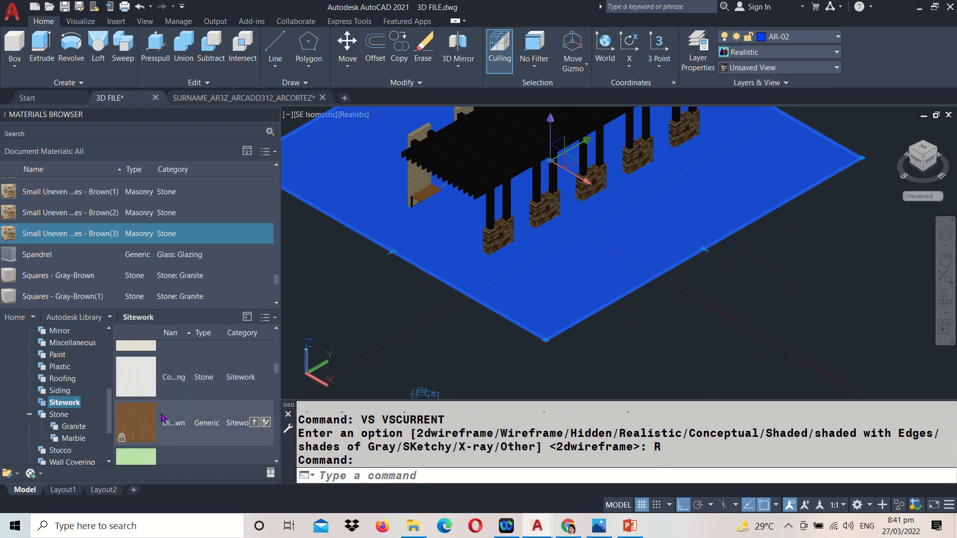
scroll(161, 418, "down", 2)
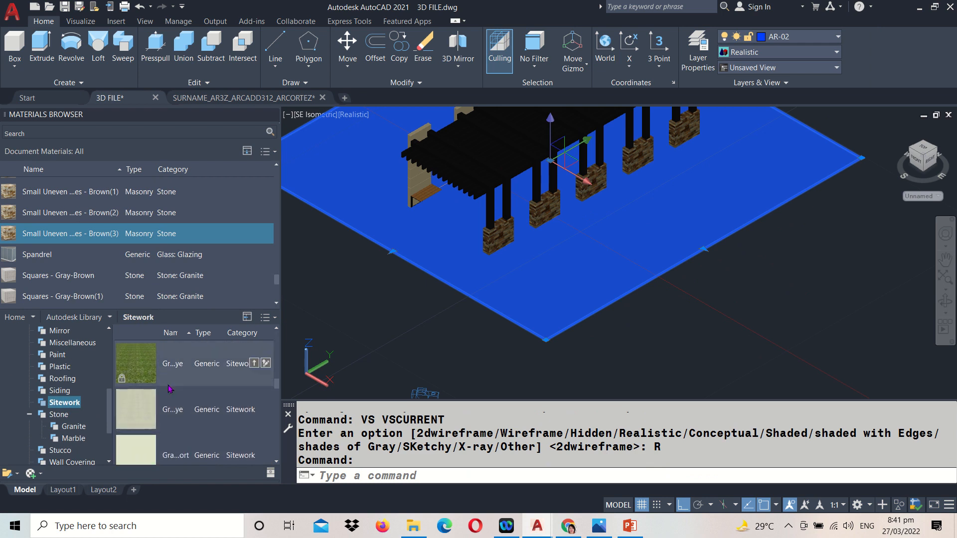
scroll(168, 389, "down", 3)
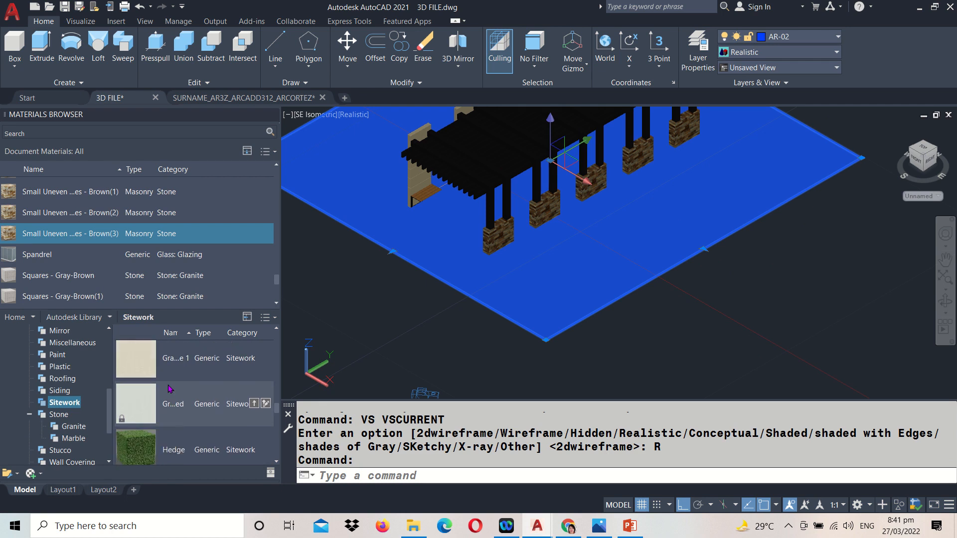
scroll(222, 447, "down", 1)
left_click_drag(254, 448, 556, 257)
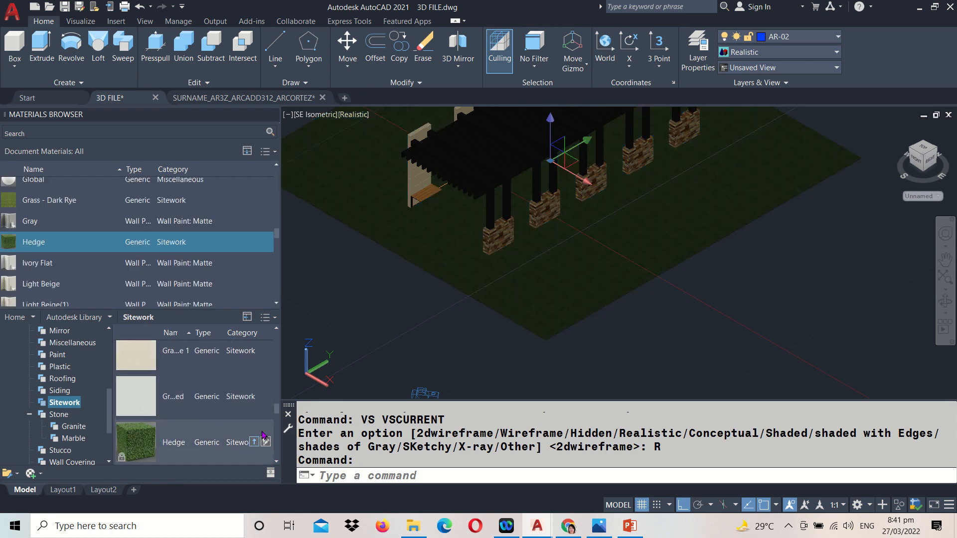
- Apply the Pavers - Square Brick Red material from the Sitework category to the ground slab
scroll(556, 256, "up", 5)
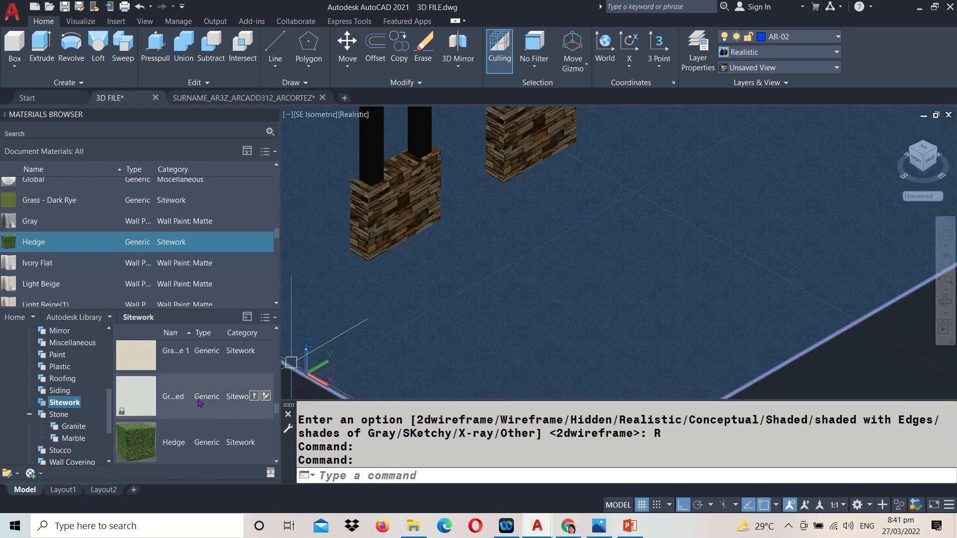
scroll(188, 386, "down", 3)
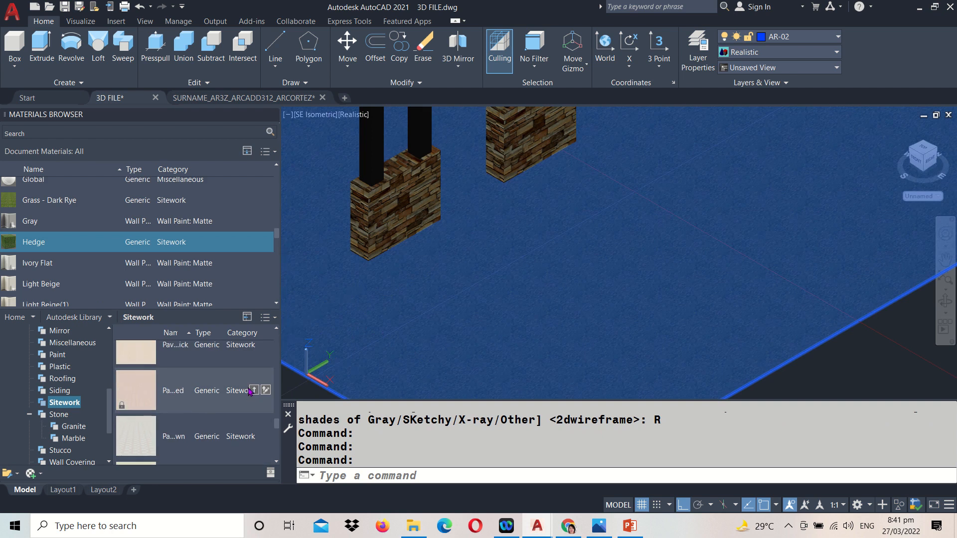
left_click_drag(253, 396, 434, 338)
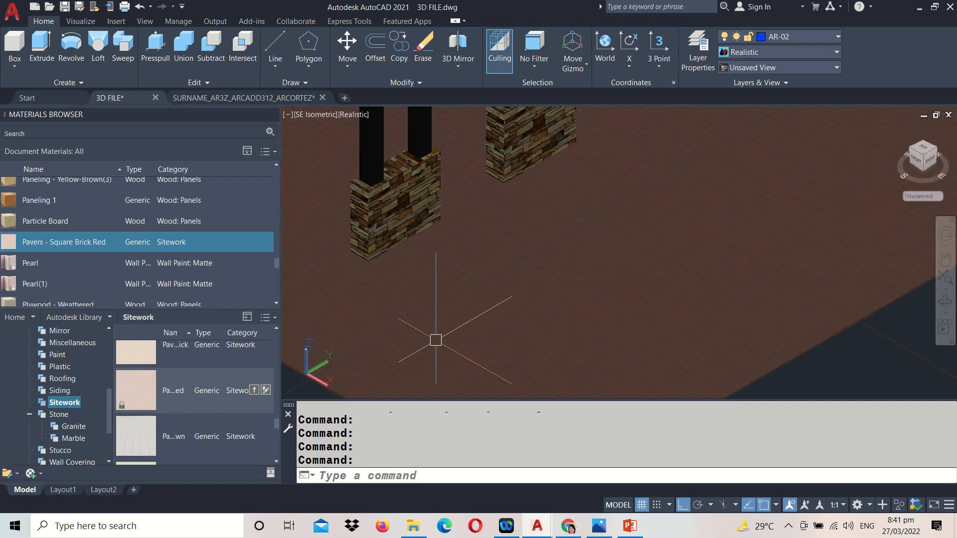
- Assign the Grass - Dark Rye material from the Sitework category to the ground slab
scroll(492, 299, "down", 5)
scroll(526, 293, "up", 5)
left_click(526, 293)
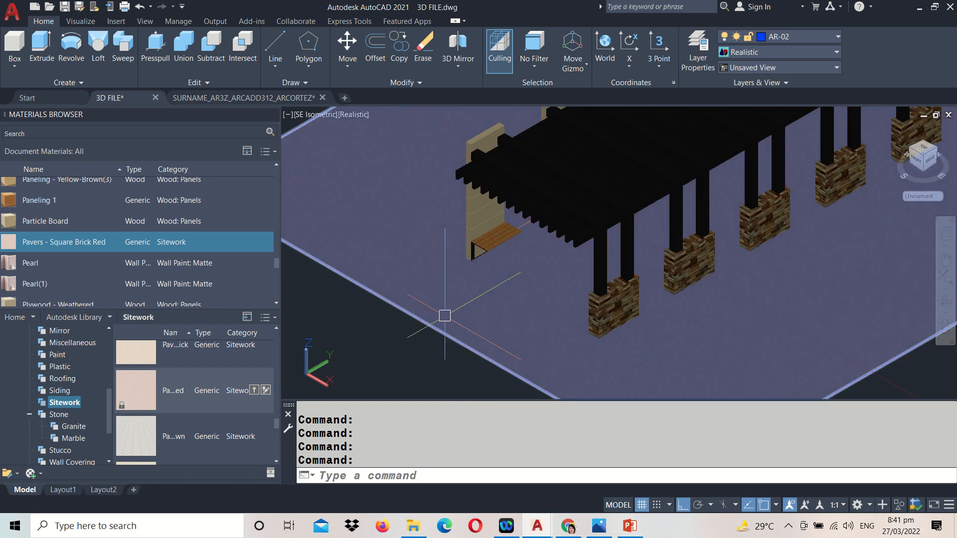
scroll(178, 387, "up", 3)
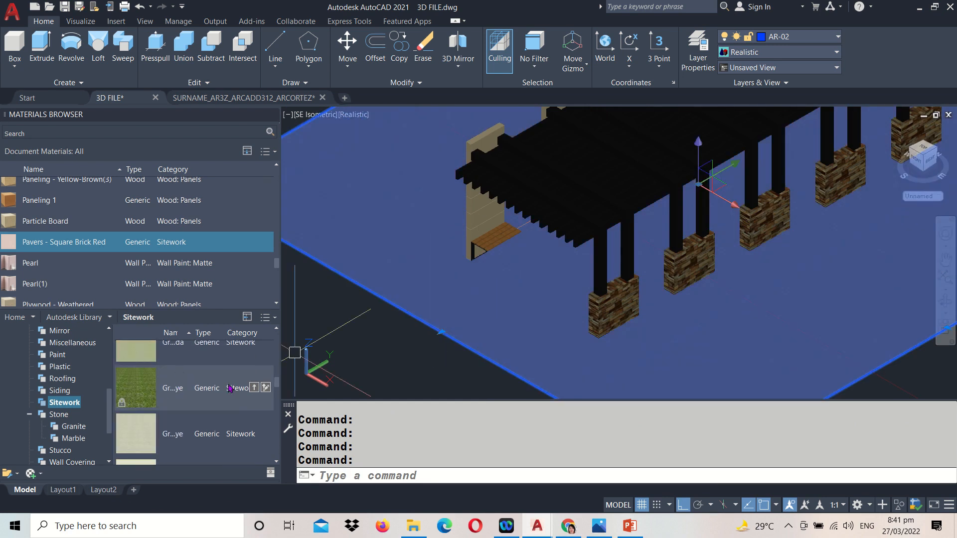
left_click(255, 394)
- Select the camera in front of the structure and set the viewport to its camera view
scroll(441, 275, "down", 5)
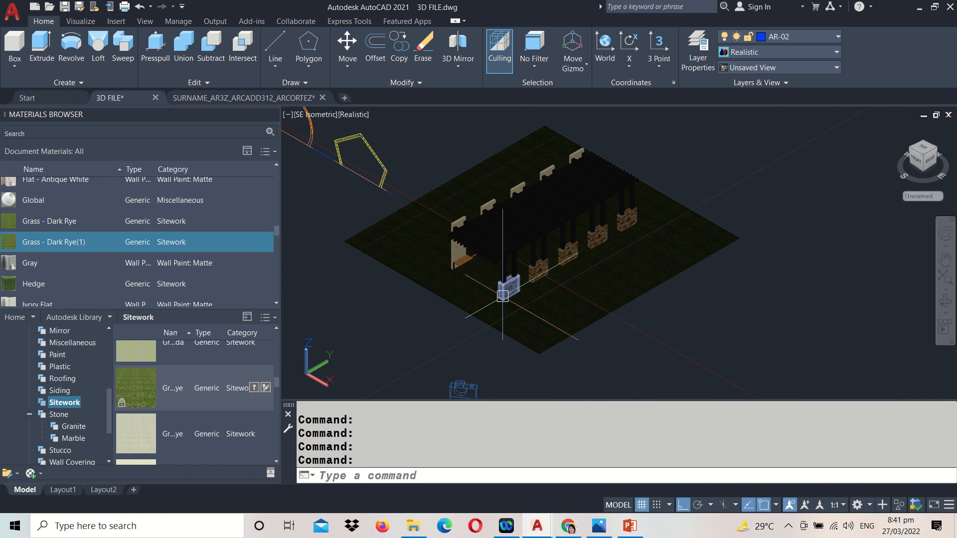
middle_click_drag(473, 391, 487, 371)
left_click(487, 372)
left_click(486, 372)
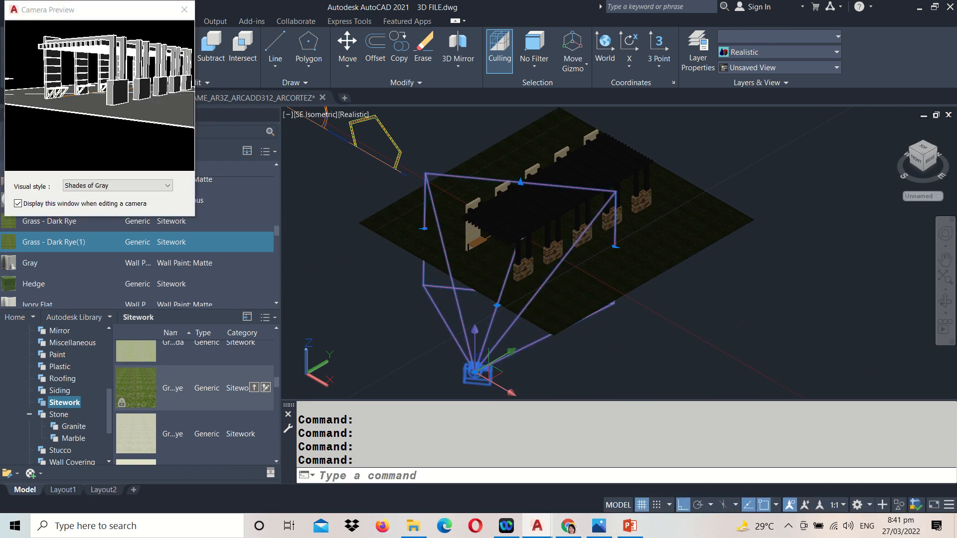
right_click(528, 366)
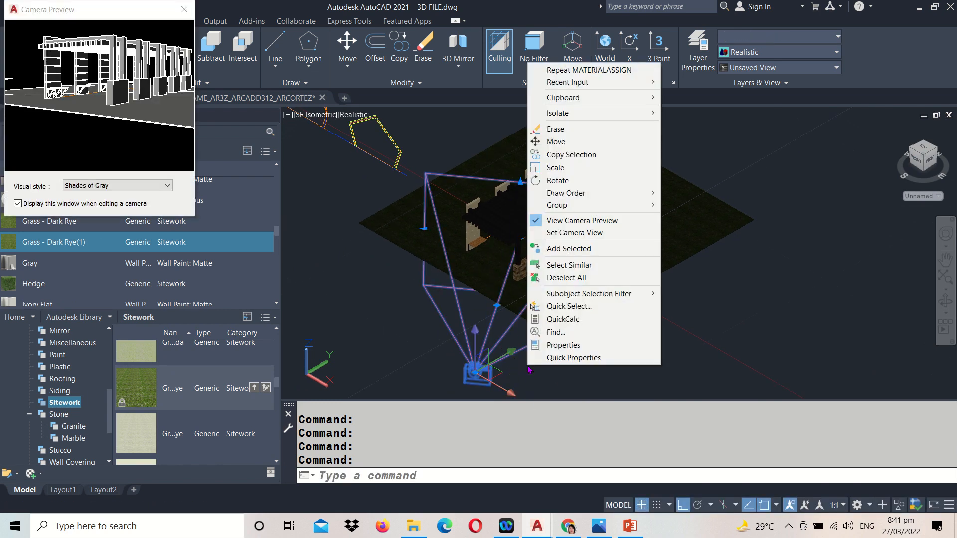
left_click(578, 233)
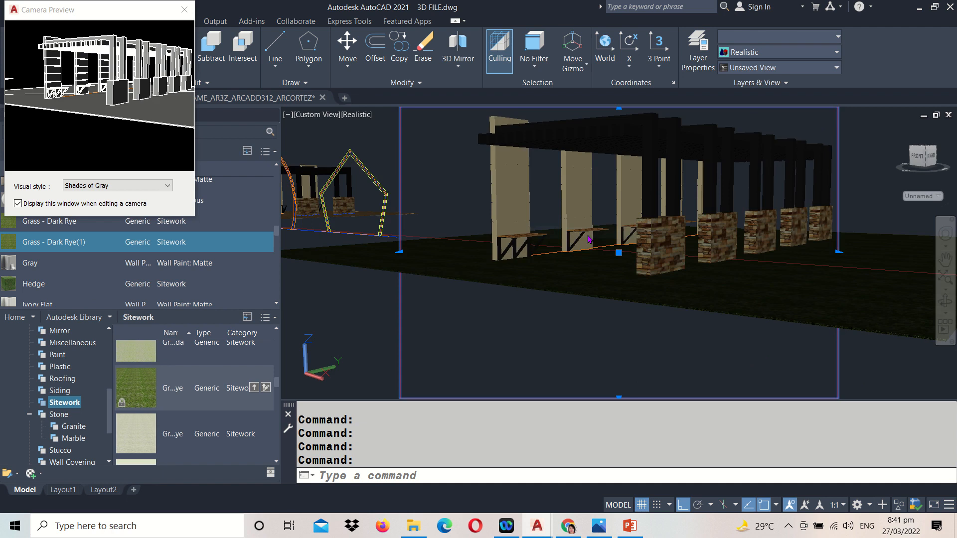
- Adjust the perspective view to frame the wall panels, benches, black slats and stone piers on the grass, and deselect the camera
mouse_move(618, 241)
middle_mouse_down("shift")
mouse_move(598, 272)
mouse_move(616, 268)
mouse_move(616, 241)
middle_mouse_up("shift")
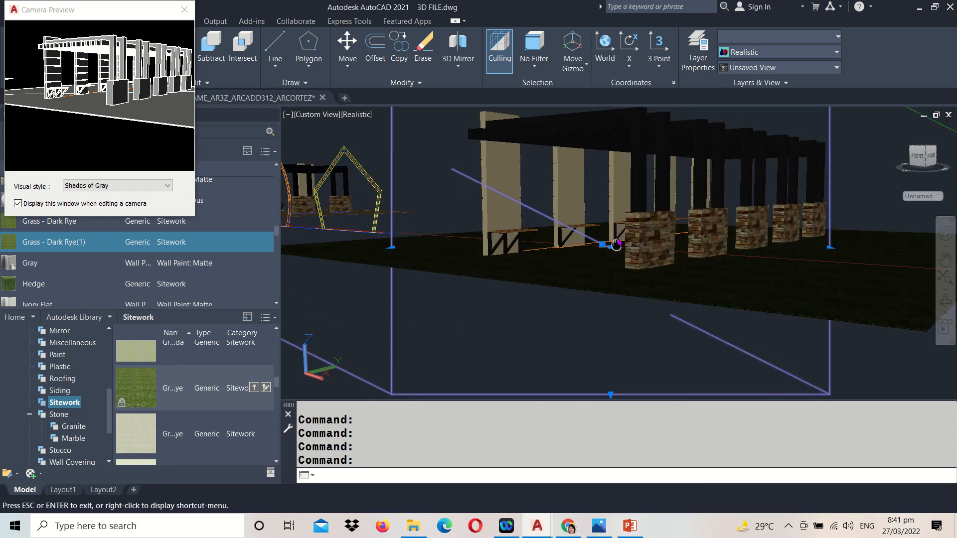
key("Return")
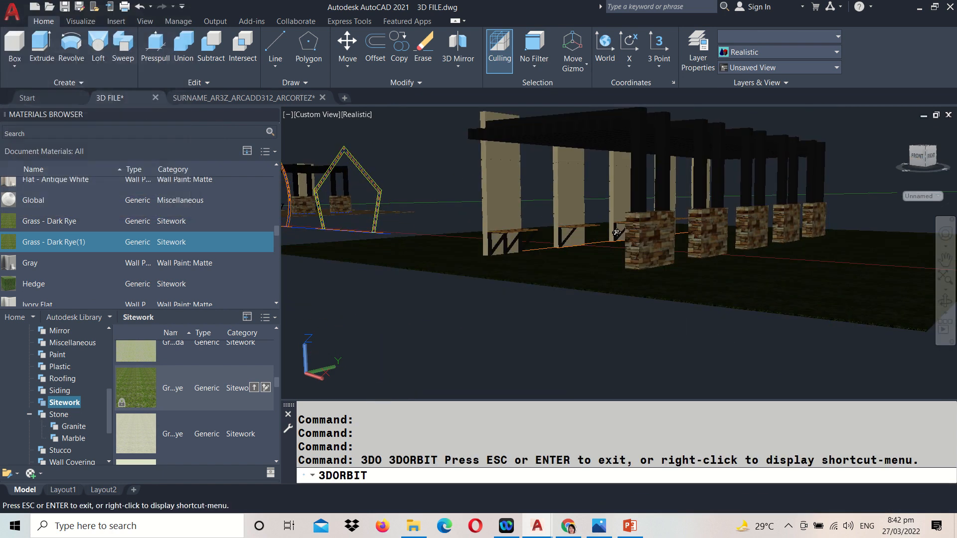
left_click_drag(606, 245, 626, 233)
scroll(708, 192, "up", 4)
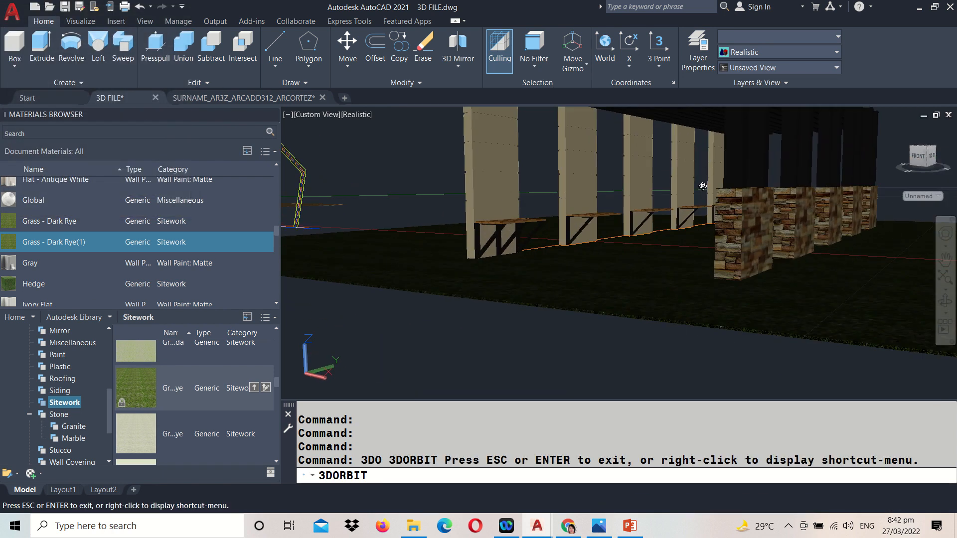
middle_click_drag(701, 186, 662, 216)
left_click_drag(617, 213, 628, 226)
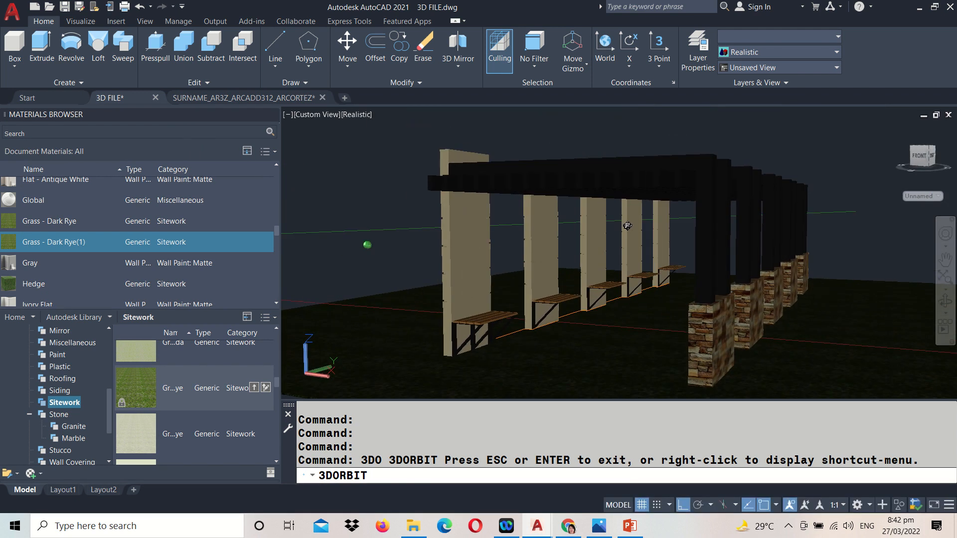
middle_click_drag(628, 226, 611, 220)
key("Escape")
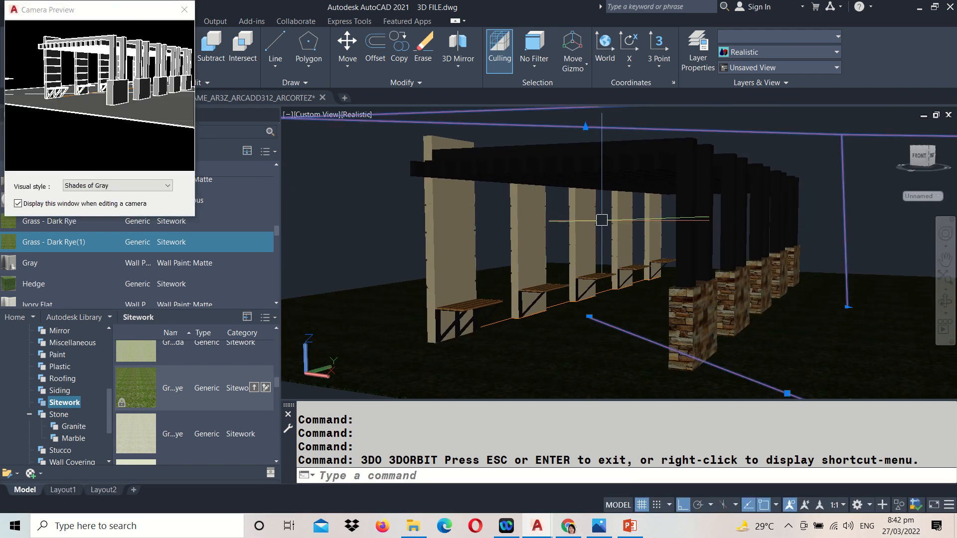
key("Escape")
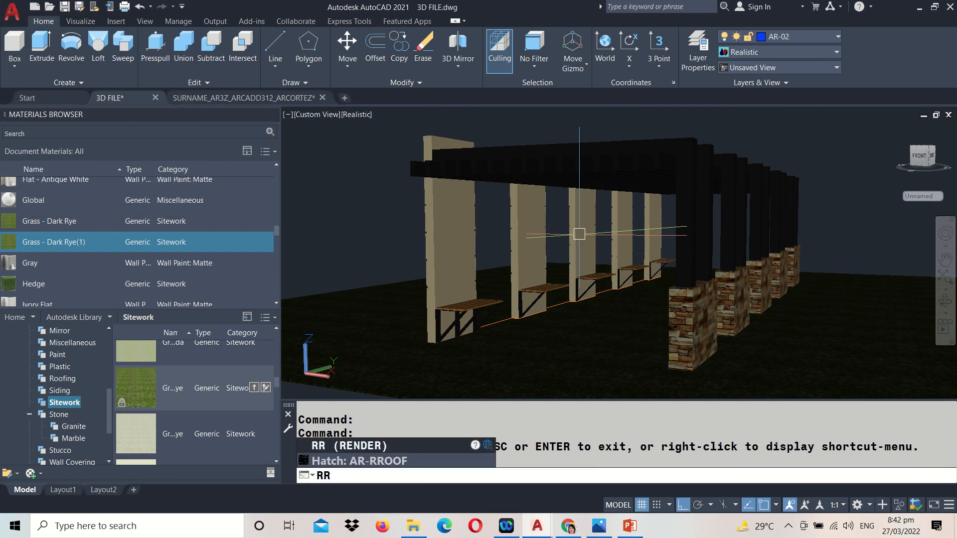
- Try to render the current perspective of the structure, and return to the 3D FILE drawing
key("Return")
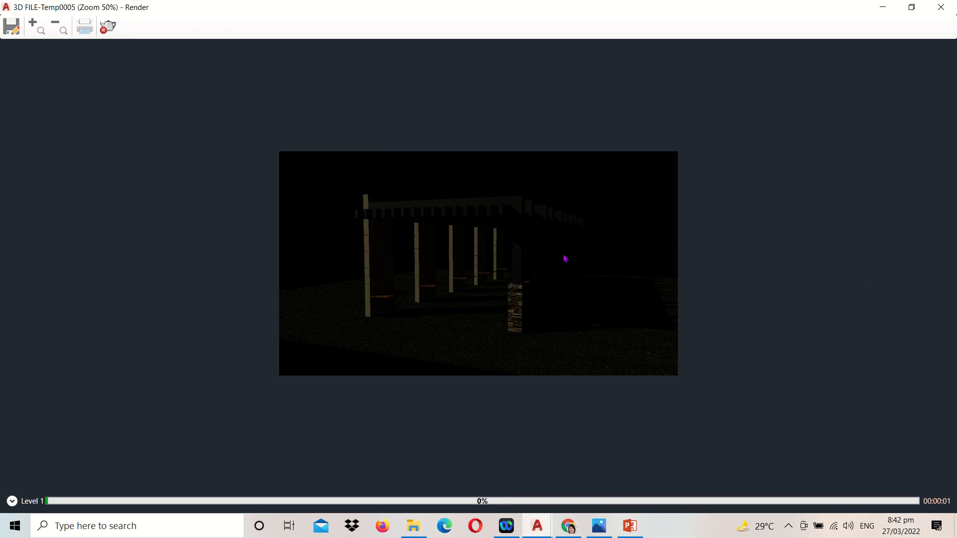
mouse_move(311, 2)
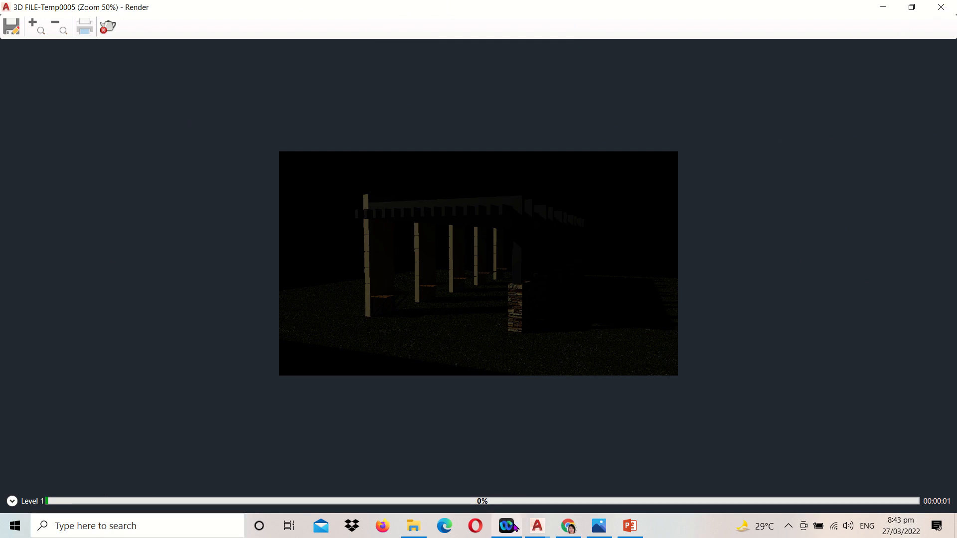
mouse_move(537, 526)
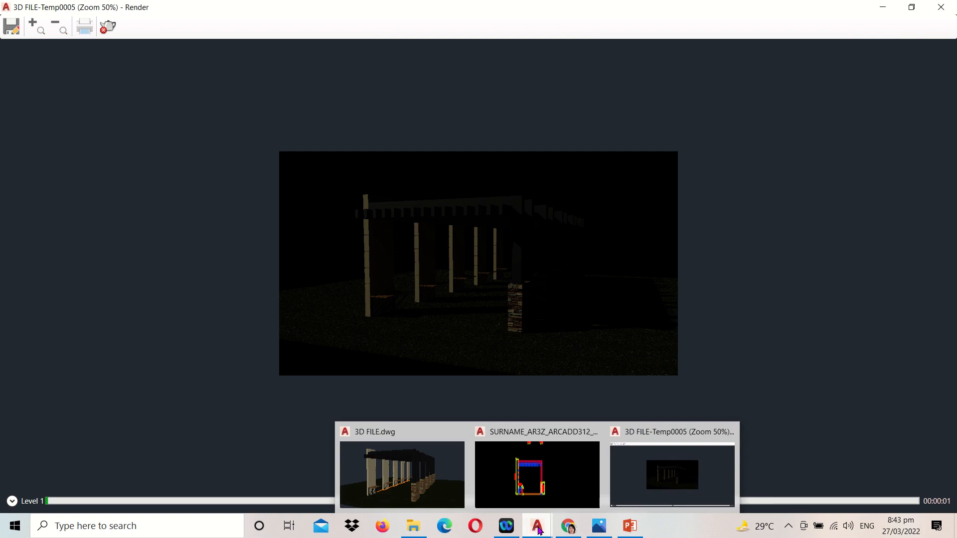
left_click(649, 482)
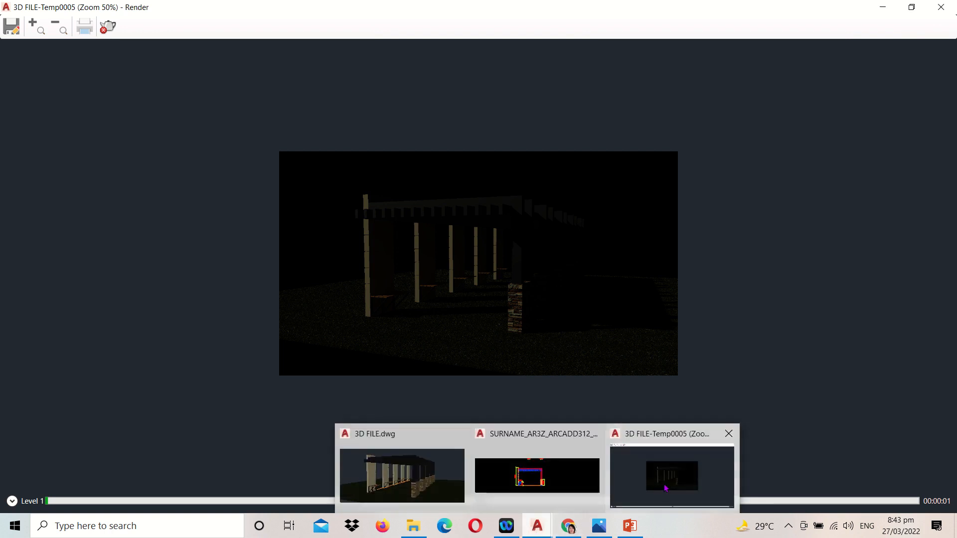
mouse_move(531, 524)
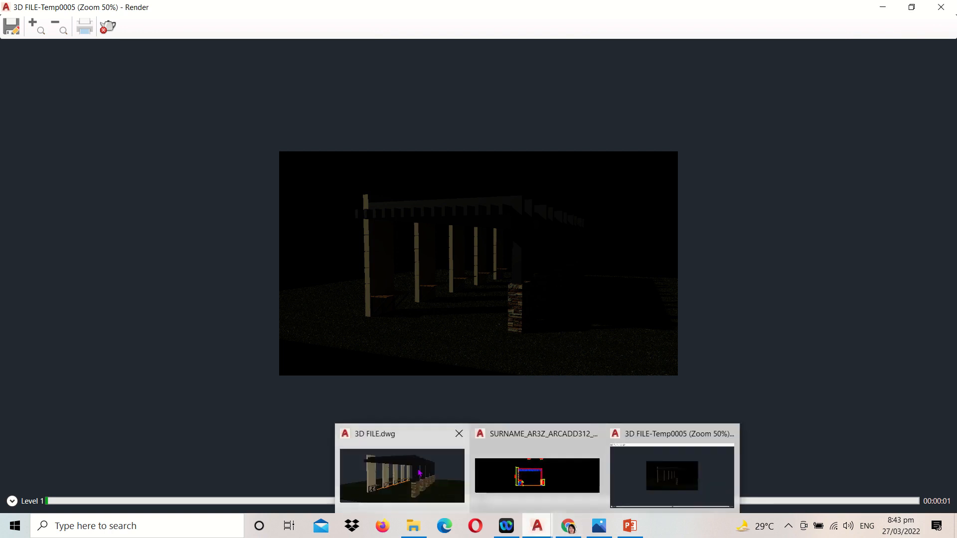
left_click(420, 473)
mouse_move(862, 2)
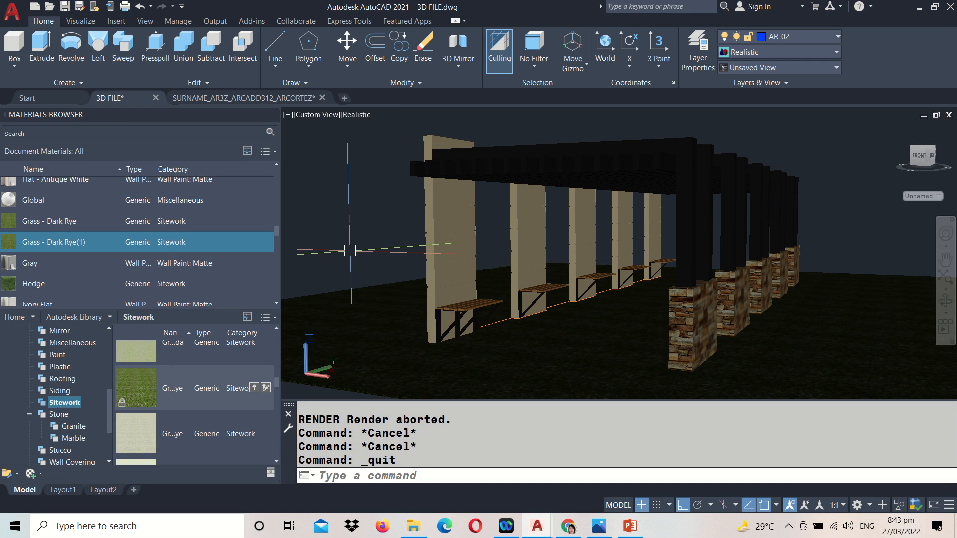
- Set the viewport background type to Sun & Sky with its default settings
type("BAC")
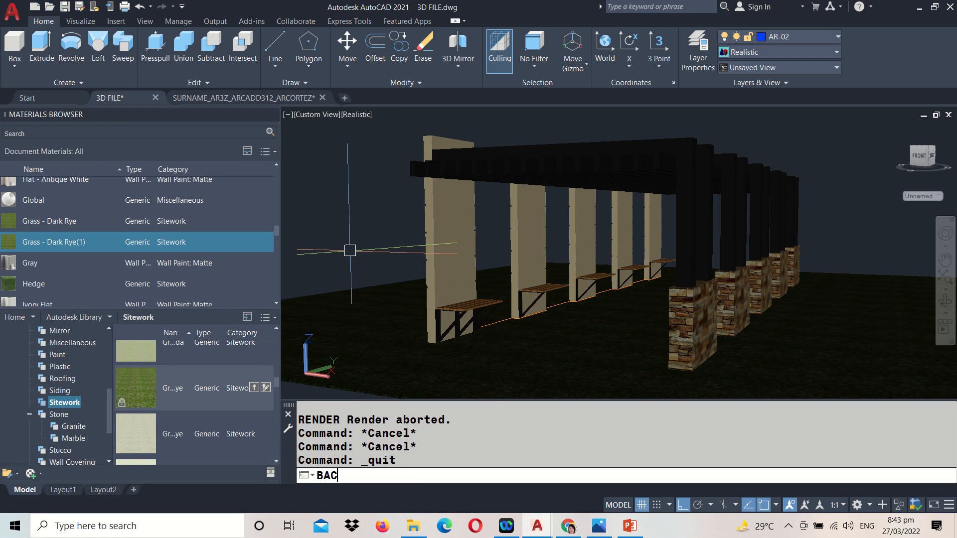
type("KGROUND")
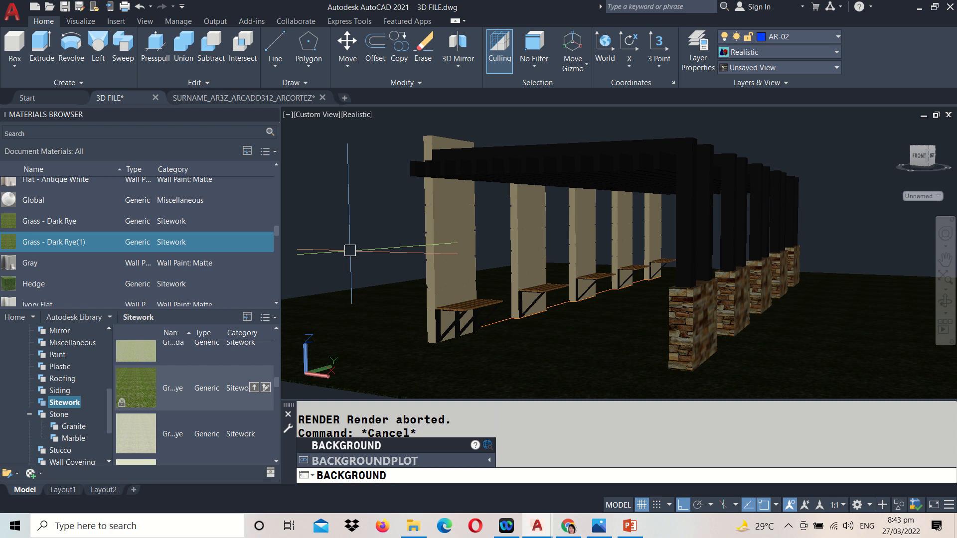
key("Return")
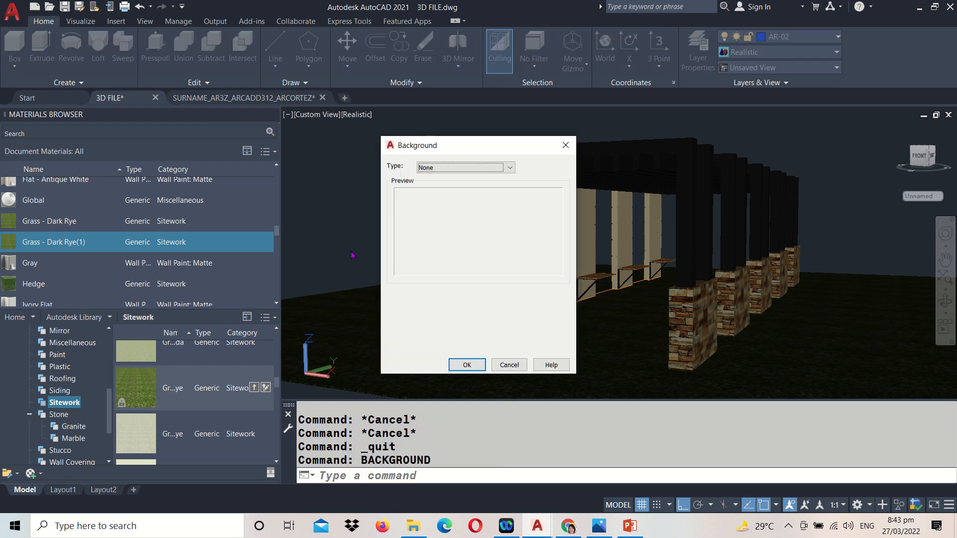
left_click(454, 168)
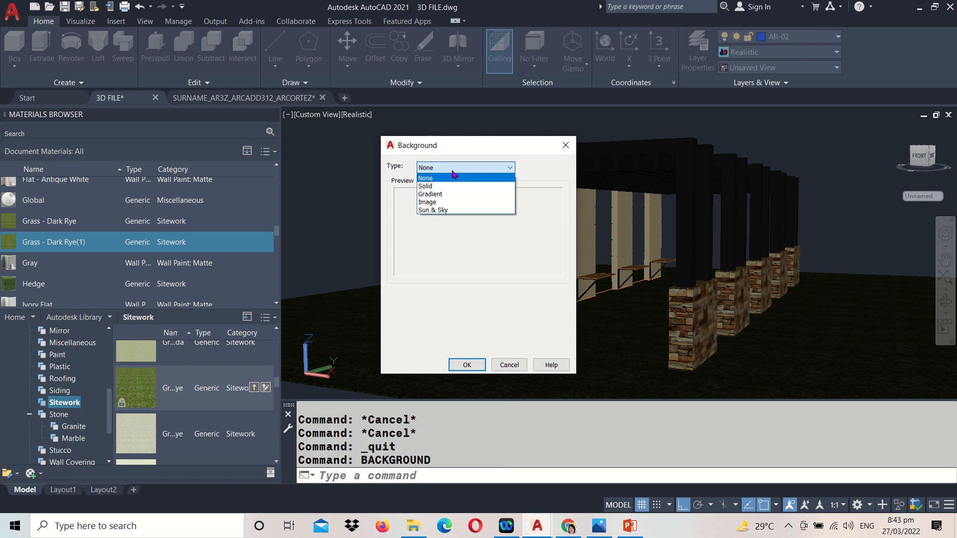
left_click(452, 210)
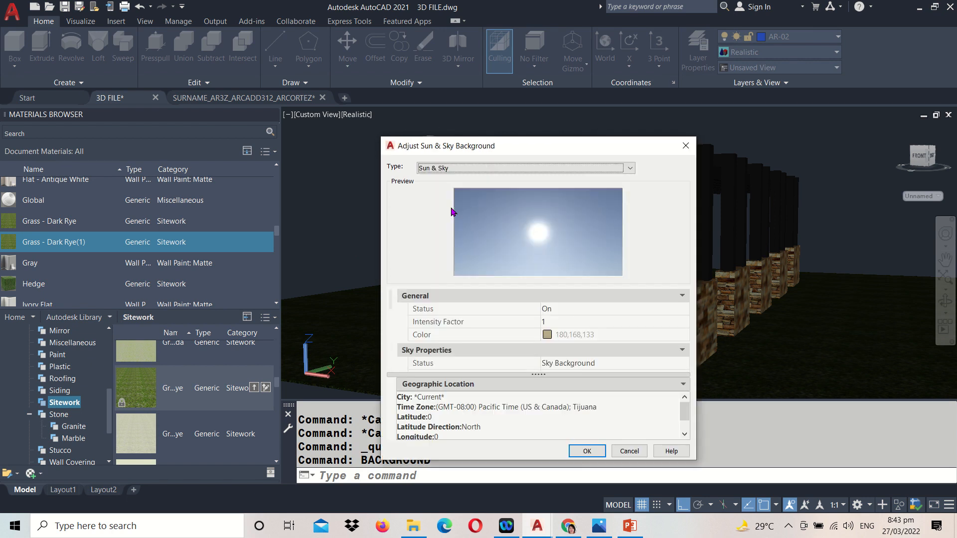
left_click(587, 451)
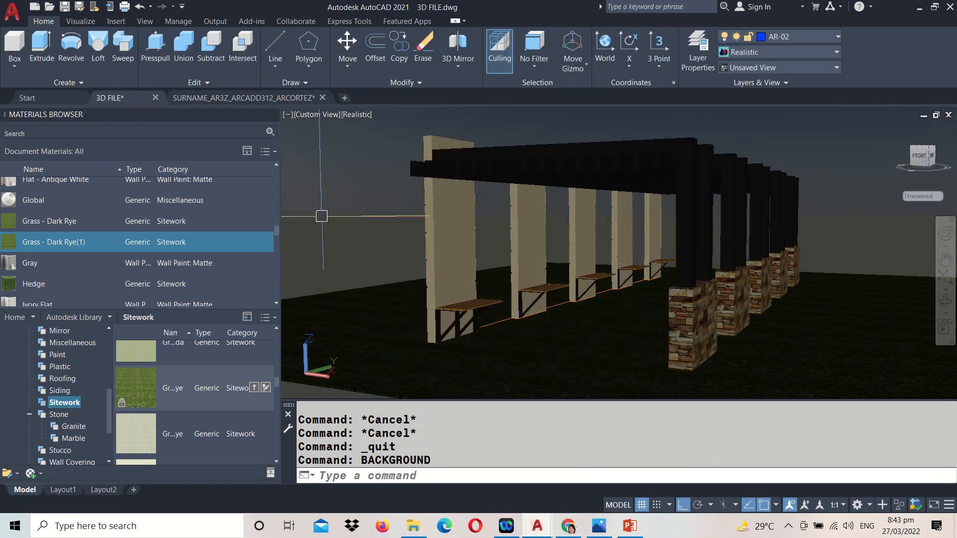
- Open the render presets manager with RPREF and choose the Low preset with a render size of 1280 x 720 px - HDTV
type("R")
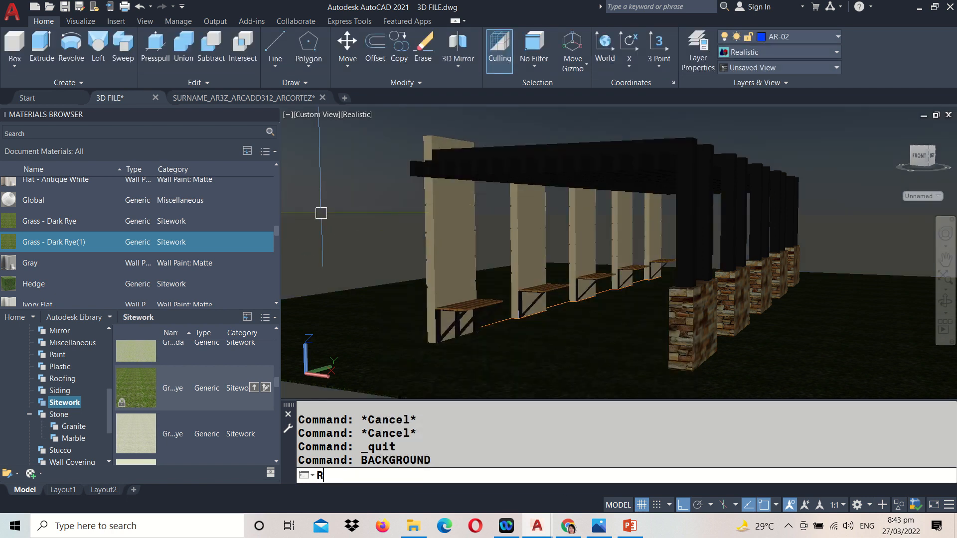
type("PREF")
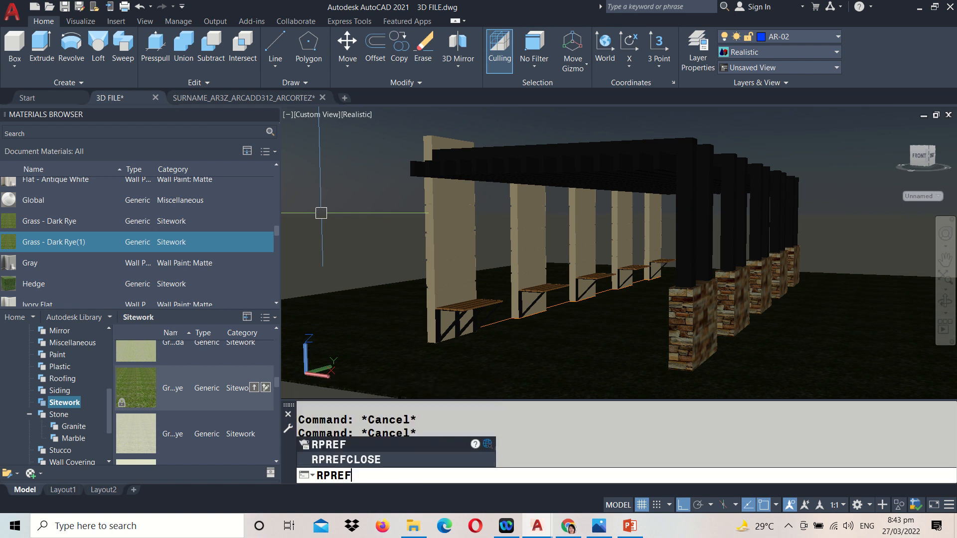
key("Return")
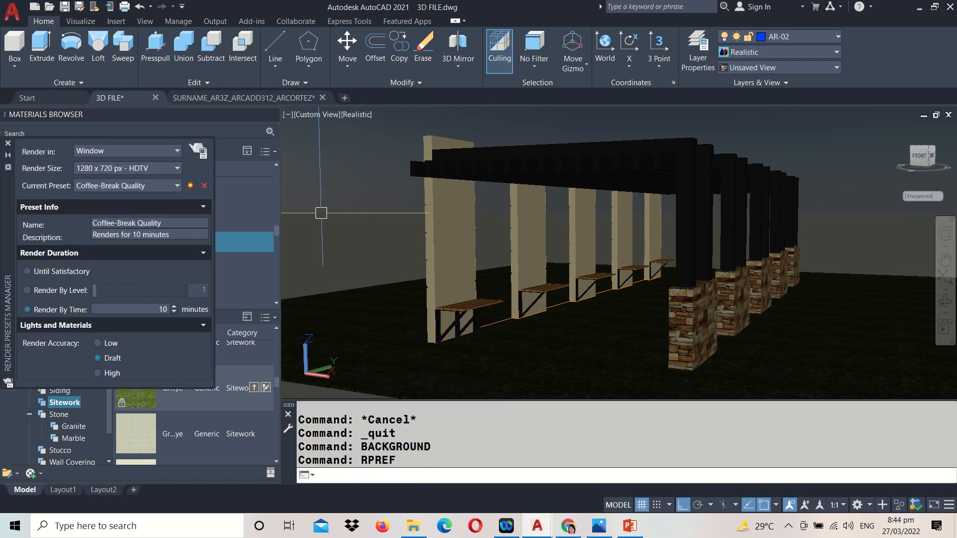
left_click(126, 188)
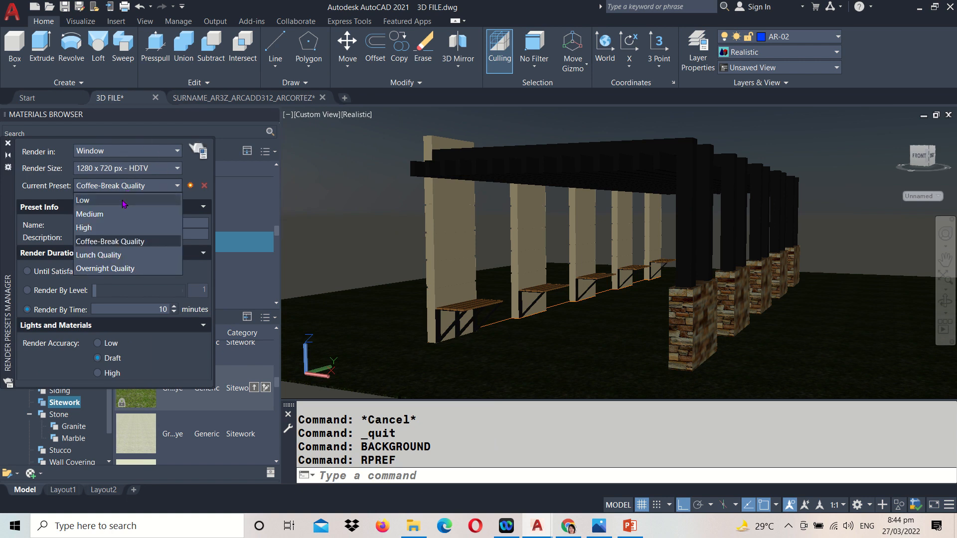
left_click(125, 201)
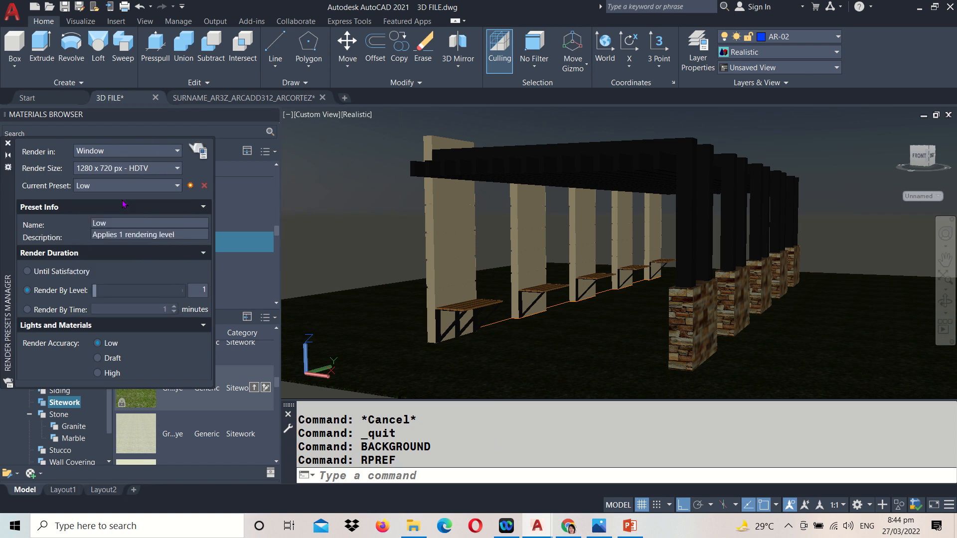
left_click(137, 170)
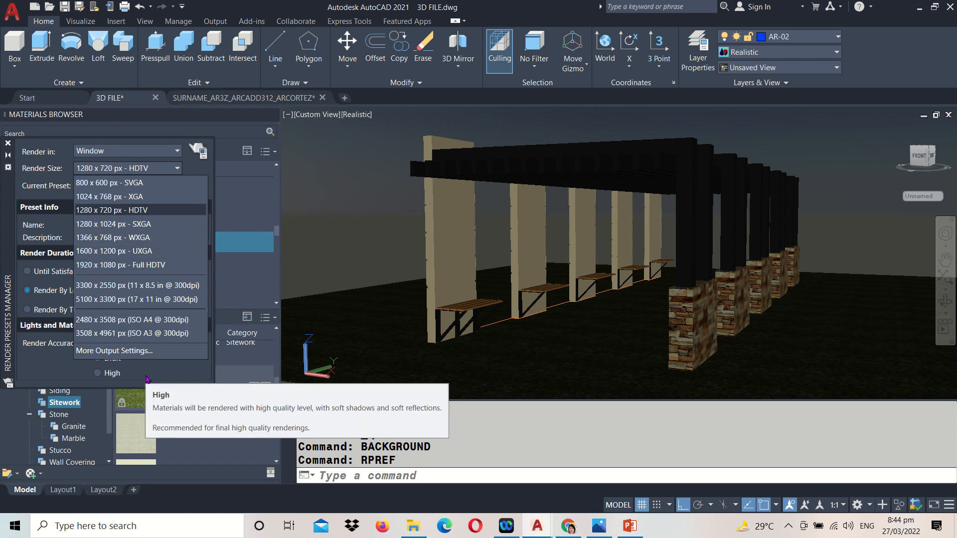
left_click(101, 211)
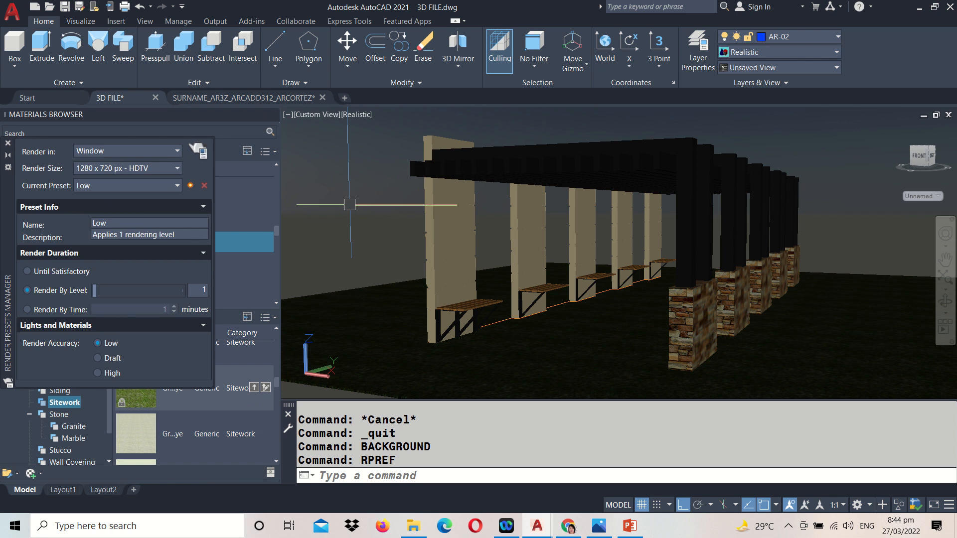
- Render the current perspective with the Low preset and return to the 3D FILE drawing
type("RR")
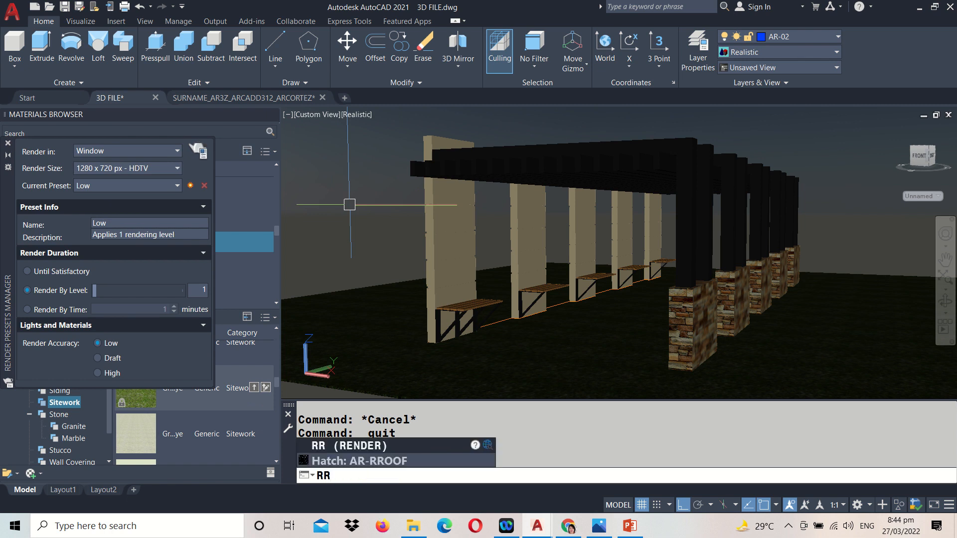
key("Return")
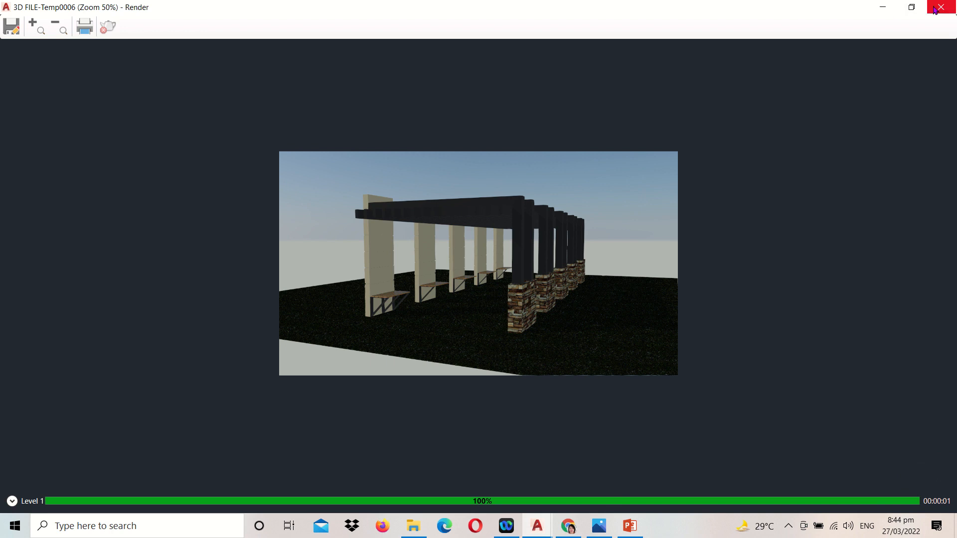
left_click(883, 9)
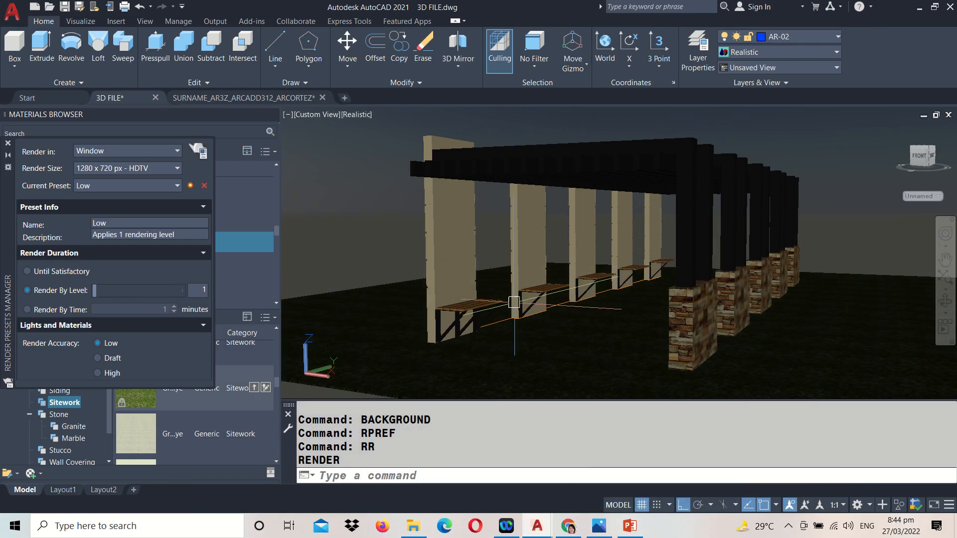
- Orbit the perspective with 3DORBIT toward the stone piers and slat ends, leaving nothing selected
left_click(436, 265)
type("3DO")
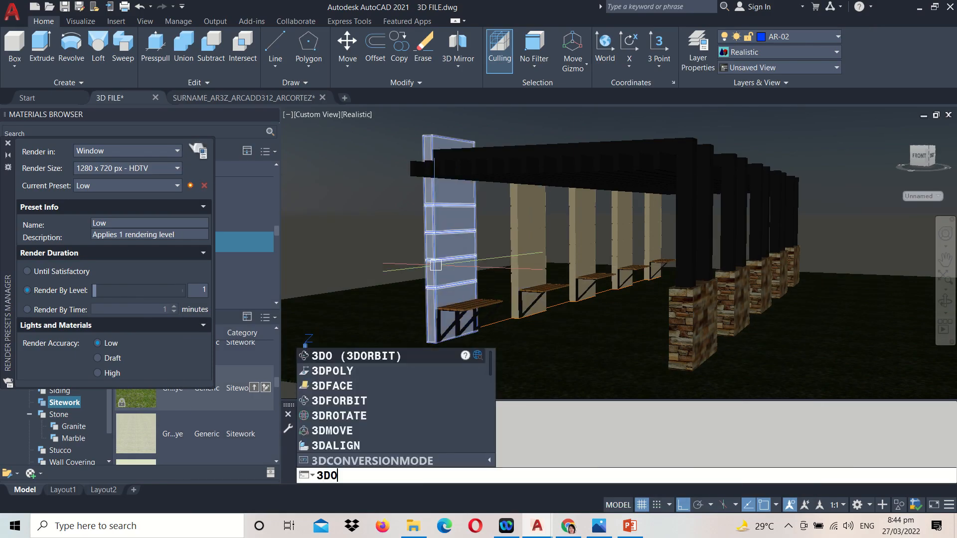
key("Return")
left_click_drag(421, 252, 289, 252)
key("Escape")
key("Escape")
- Switch the render preset to Medium, render the orbited view and bring up the resulting image
left_click(120, 191)
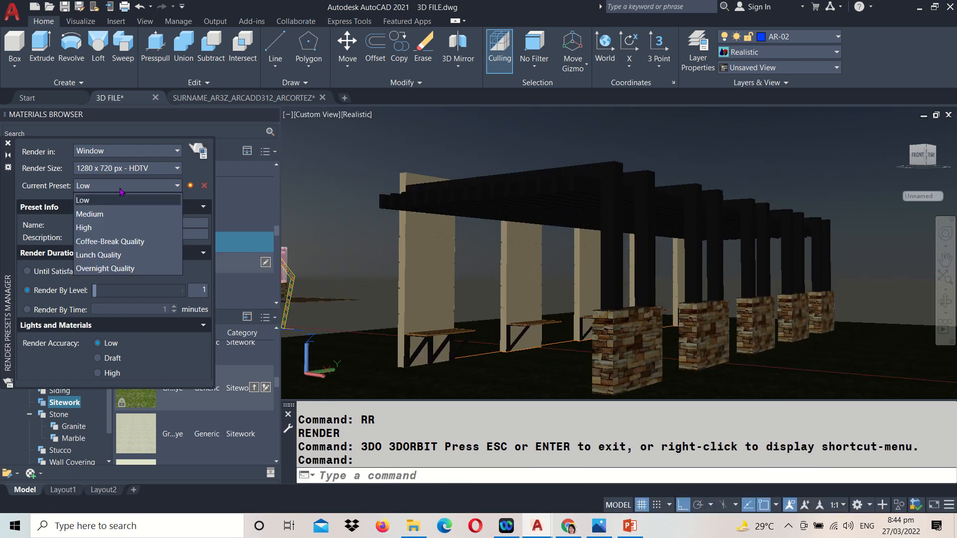
left_click(167, 217)
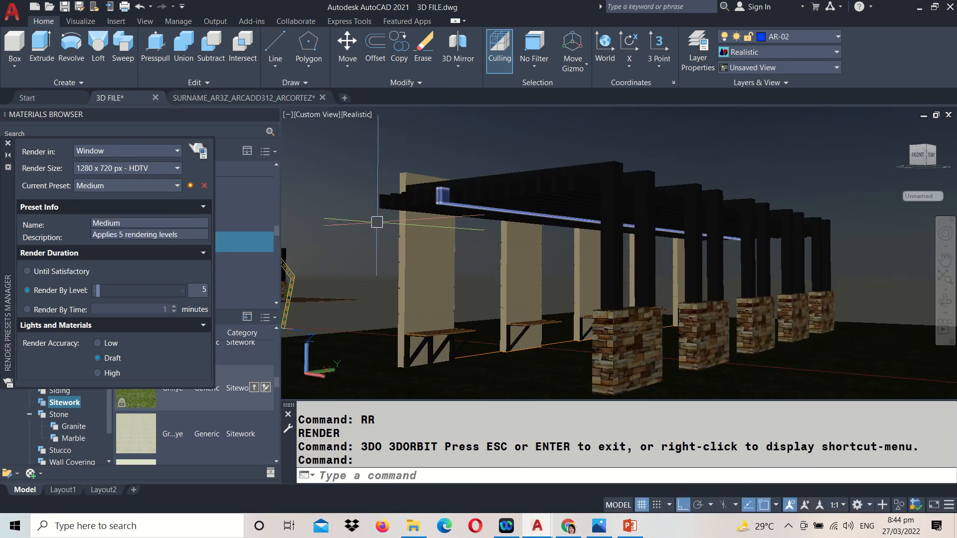
type("RR")
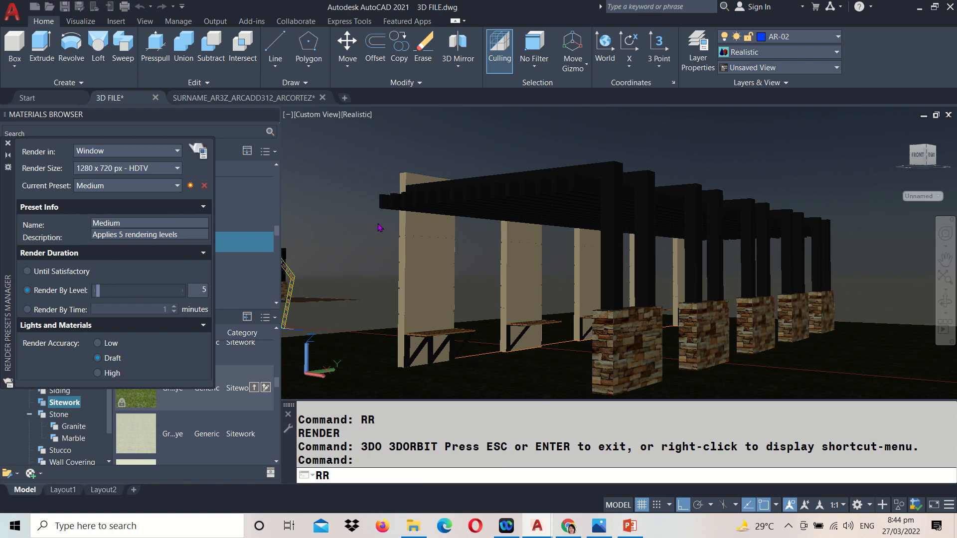
key("Return")
mouse_move(537, 533)
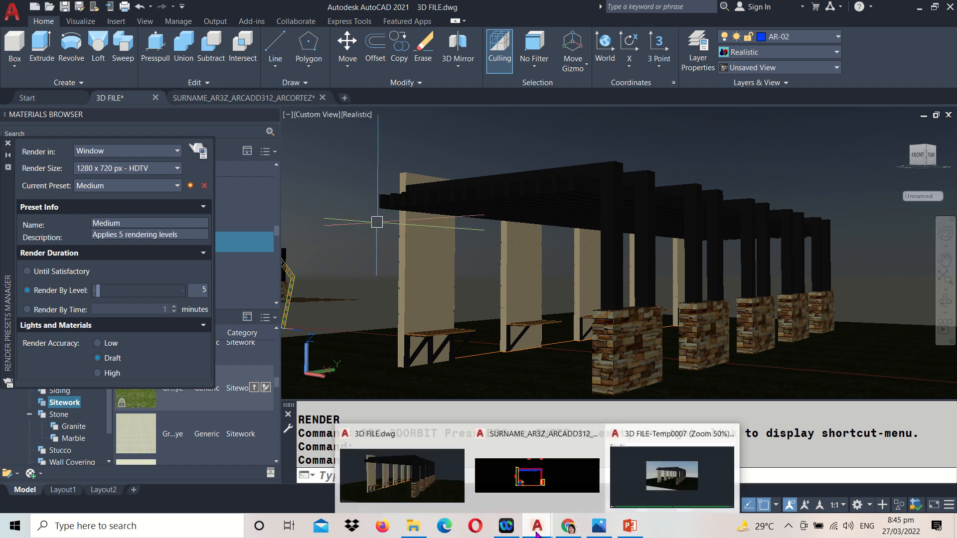
left_click(651, 433)
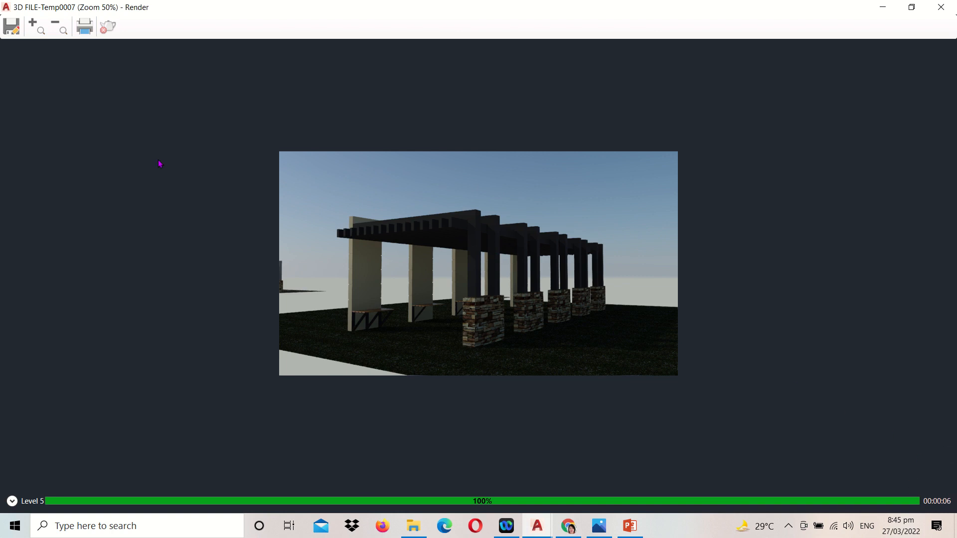
- Compare the Low and Medium renders in the render history, collapse it and return to the 3D FILE drawing
left_click(12, 501)
left_click(40, 394)
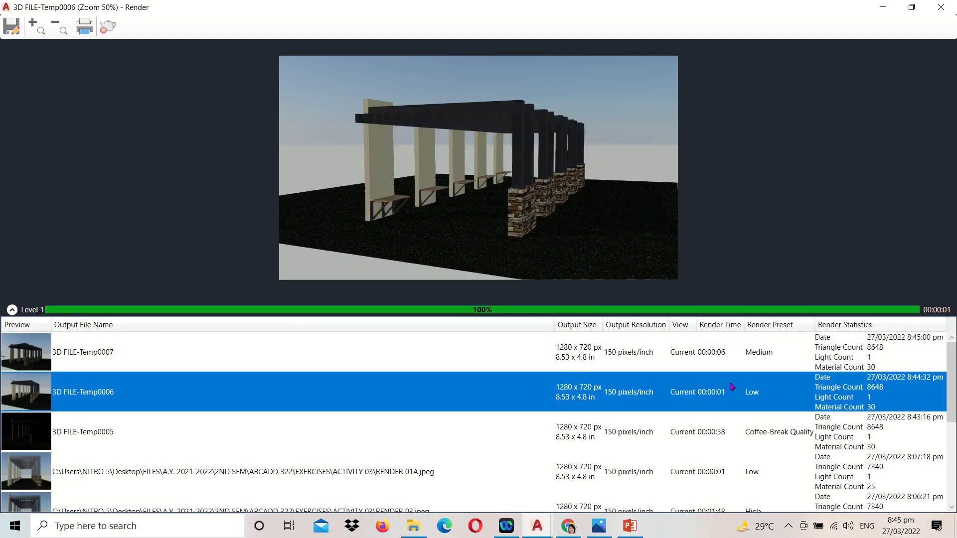
left_click(30, 354)
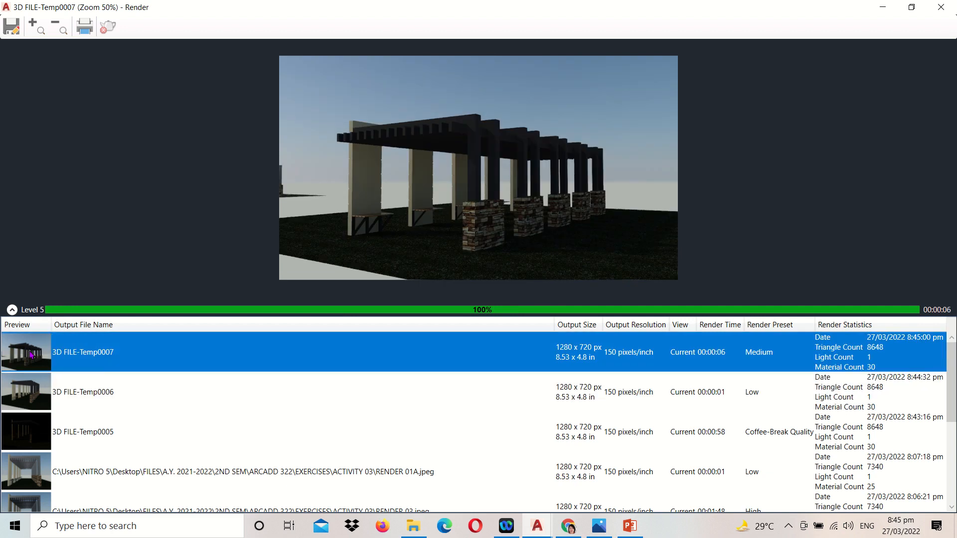
left_click(29, 384)
left_click(28, 371)
left_click(28, 388)
left_click(29, 352)
left_click(13, 311)
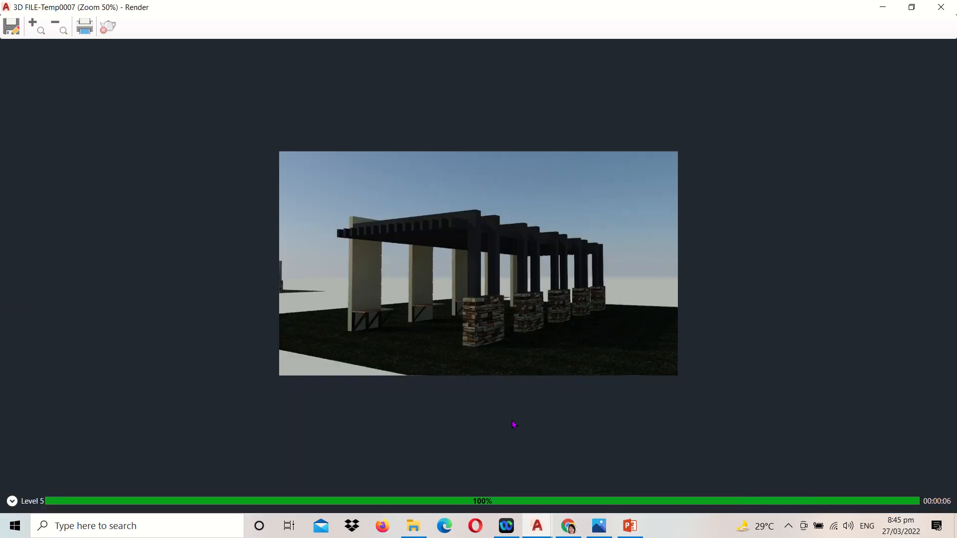
mouse_move(537, 528)
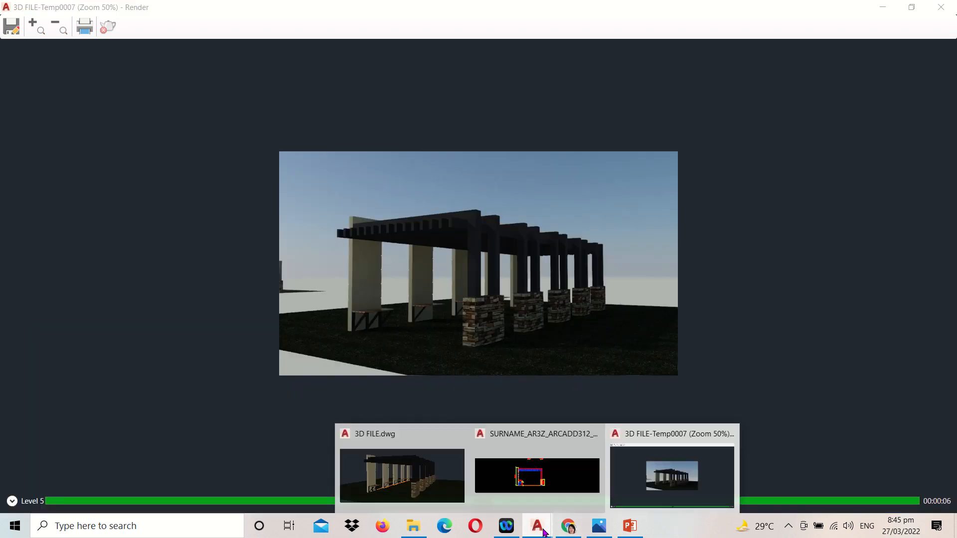
left_click(372, 452)
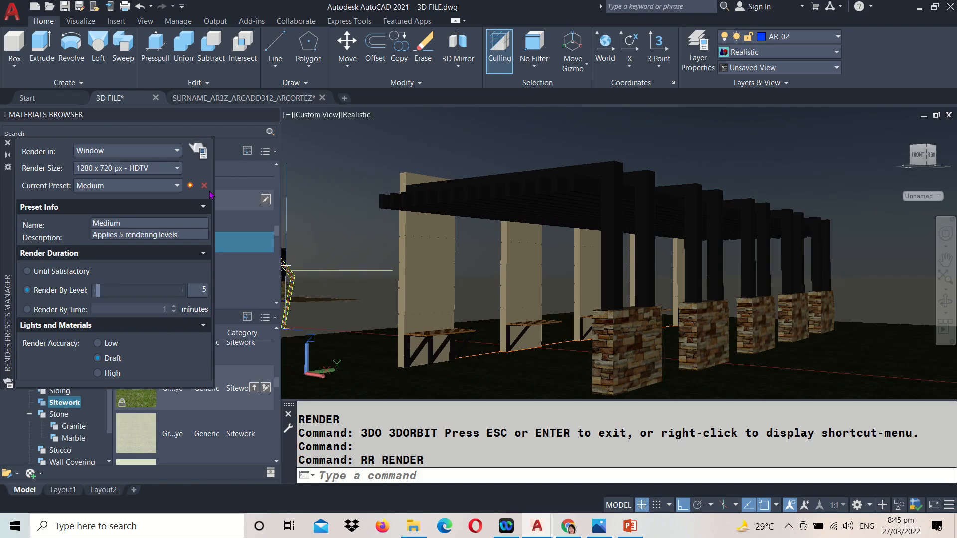
- Review the additional render output settings for image size, resolution and automatic saving, leaving them unchanged
left_click(120, 170)
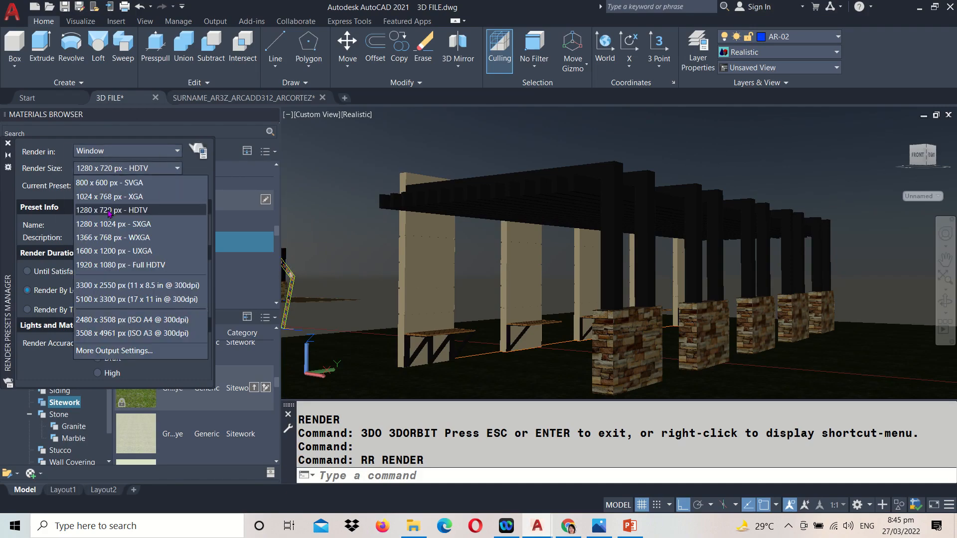
left_click(111, 351)
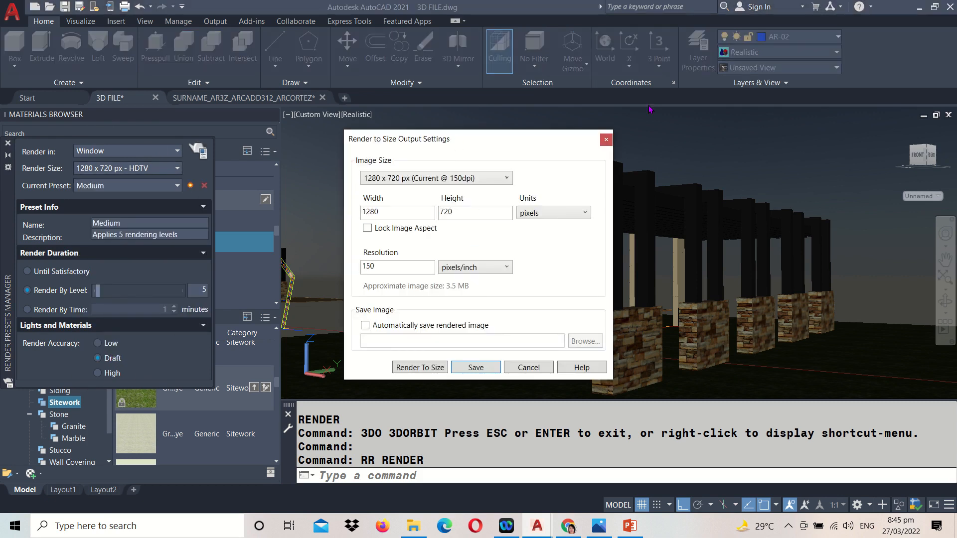
left_click(607, 140)
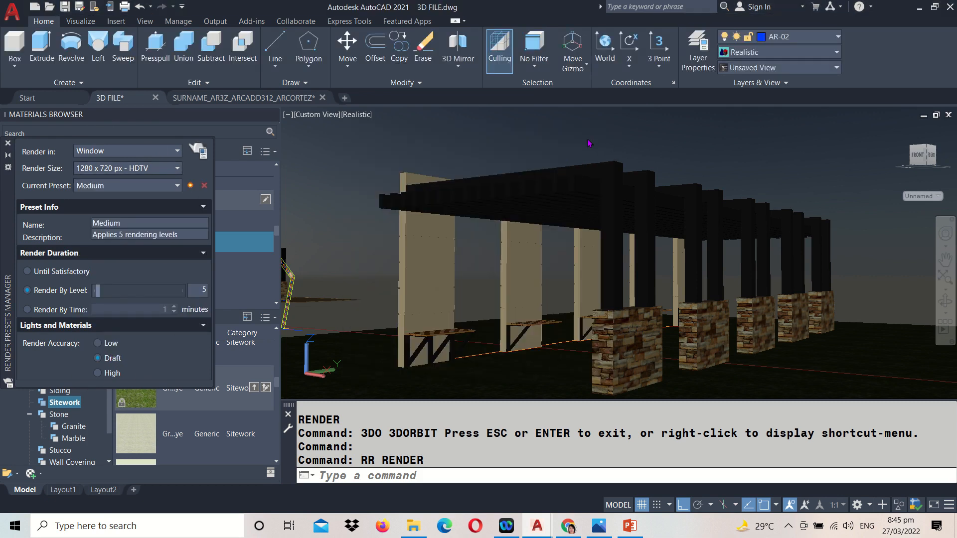
- Switch the render preset to High and render the current perspective
left_click(132, 188)
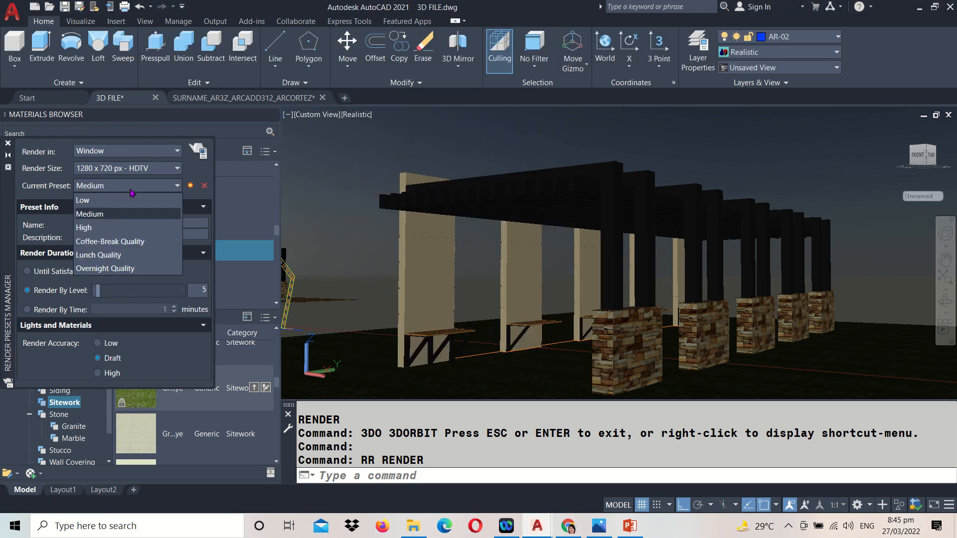
left_click(111, 228)
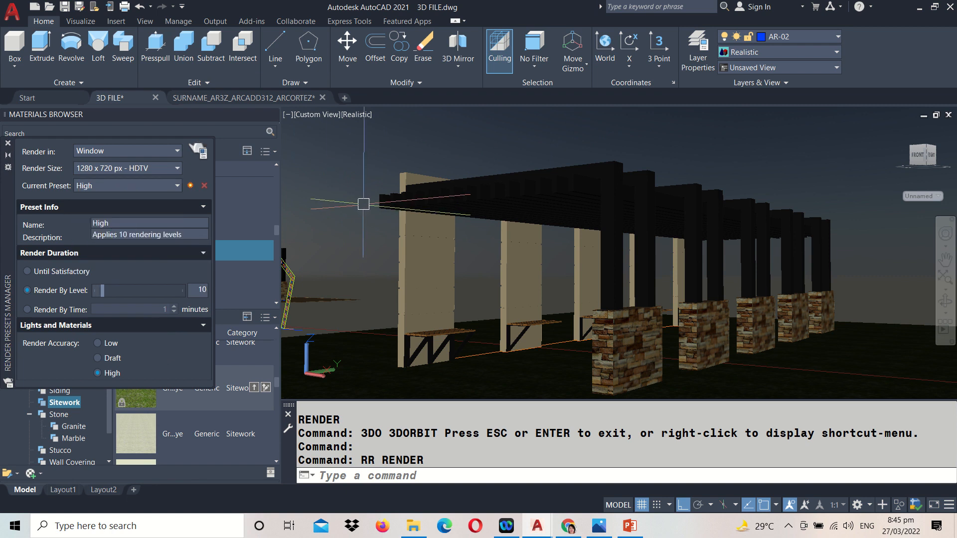
type("rr")
key("Return")
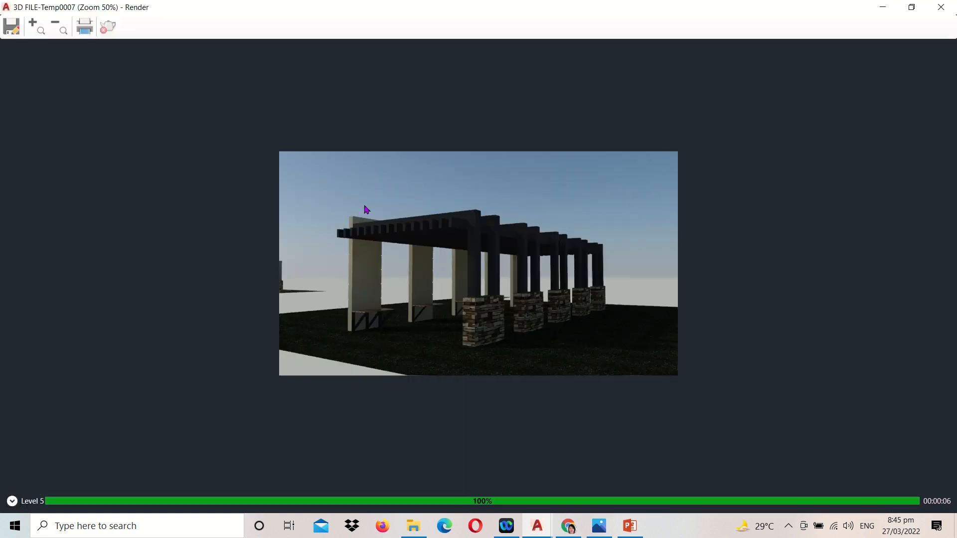
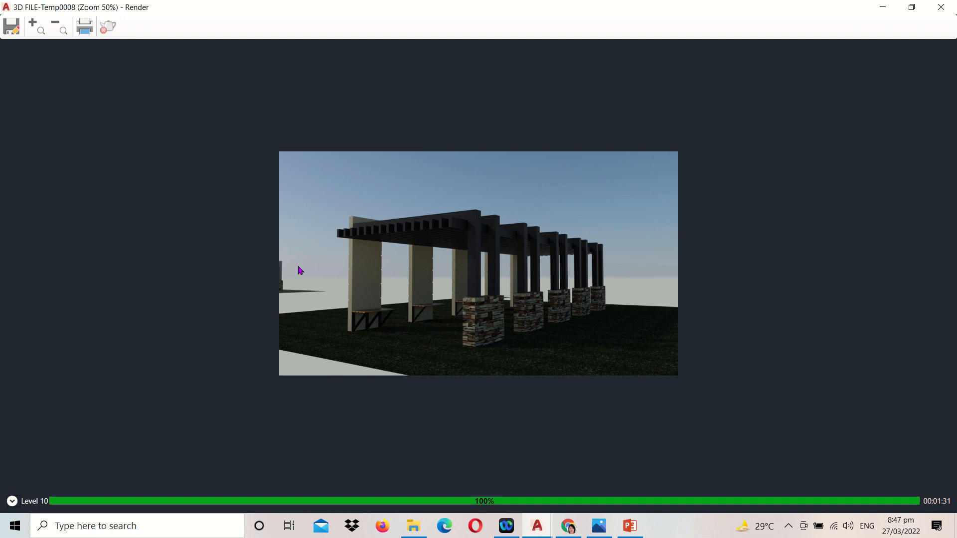
- Start saving the finished High render to the ACTIVITY 03 folder, choosing JPEG as the file type
left_click(12, 31)
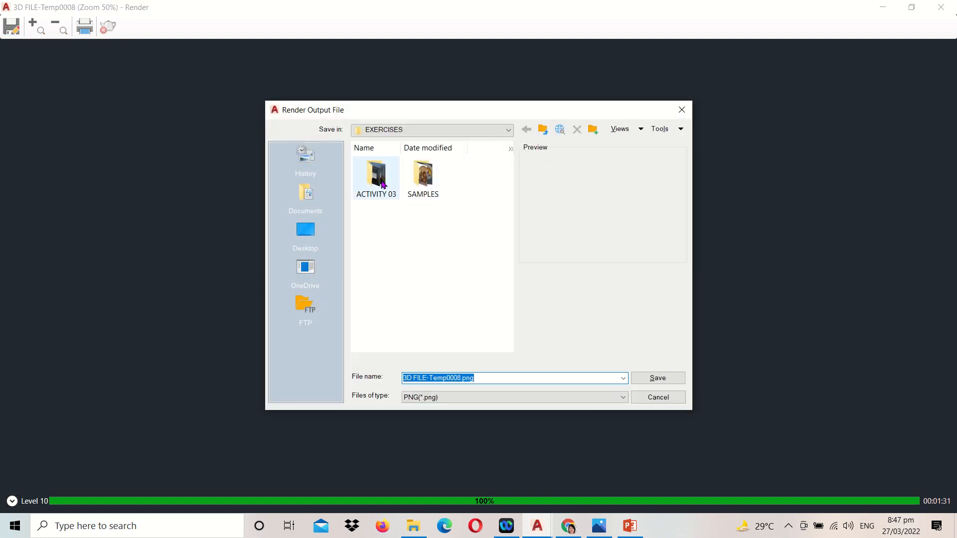
double_click(382, 179)
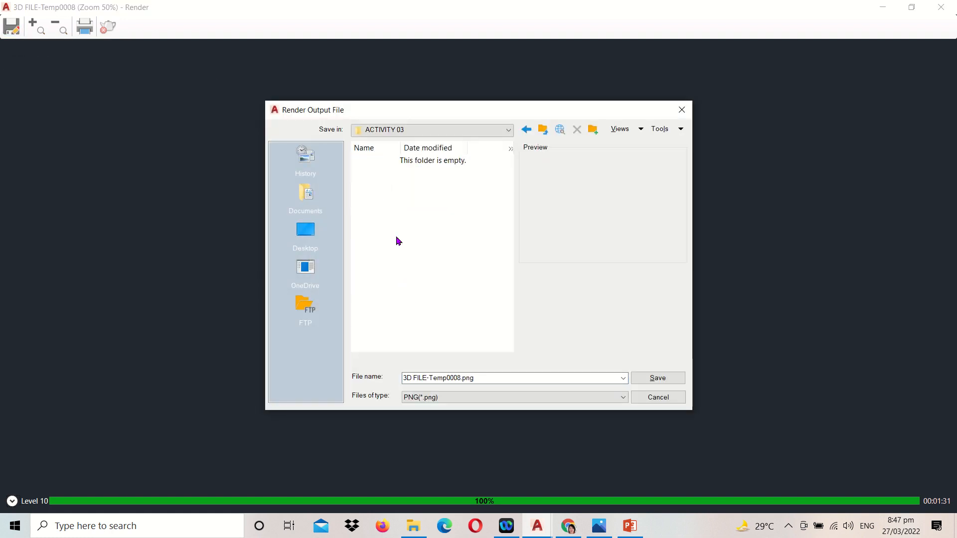
left_click(440, 400)
left_click(440, 400)
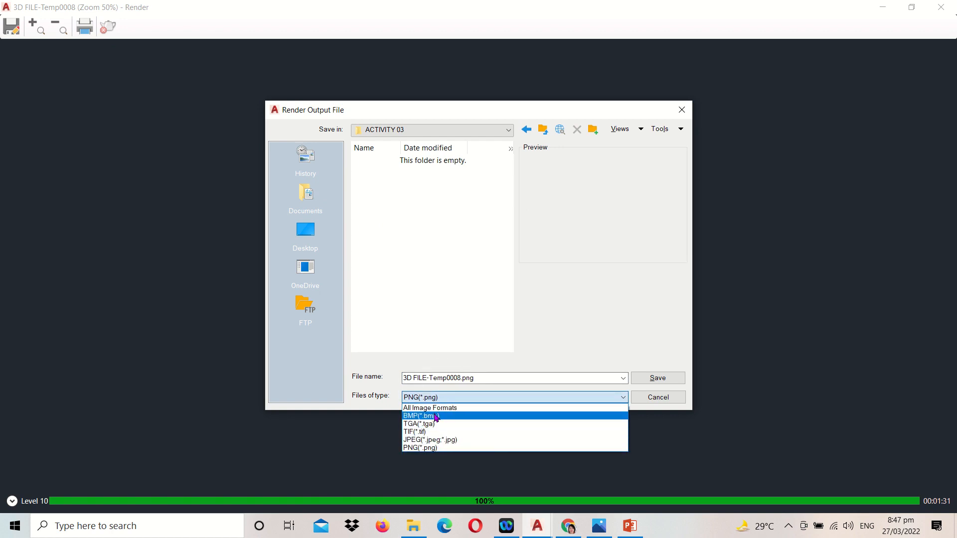
left_click(435, 440)
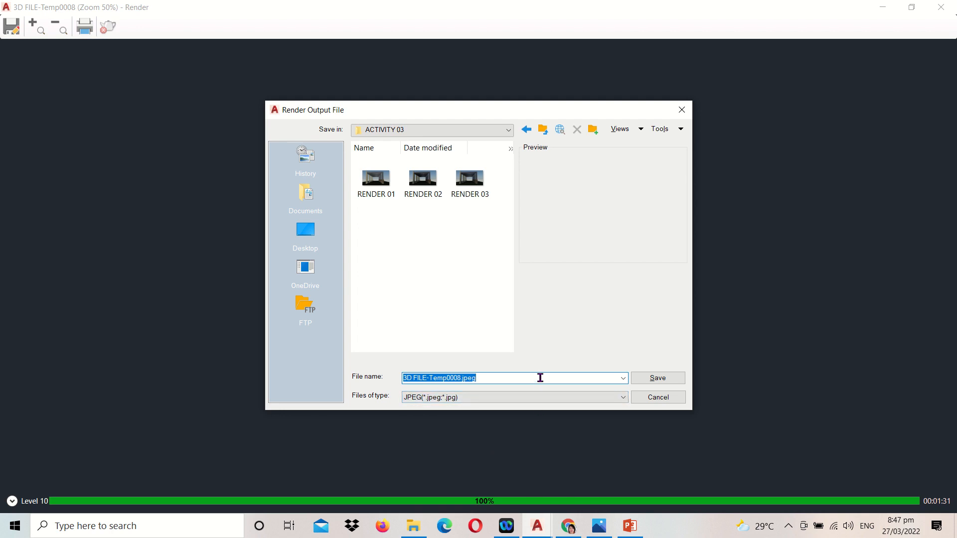
- Name the image RENDER 04, based on the existing RENDER 03 name, and save it with the offered JPG quality
left_click(469, 179)
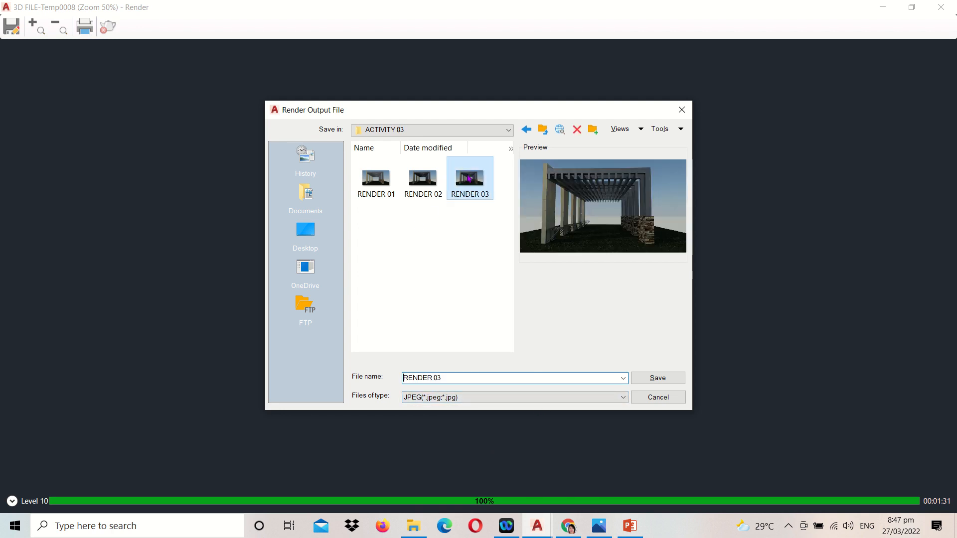
left_click(467, 379)
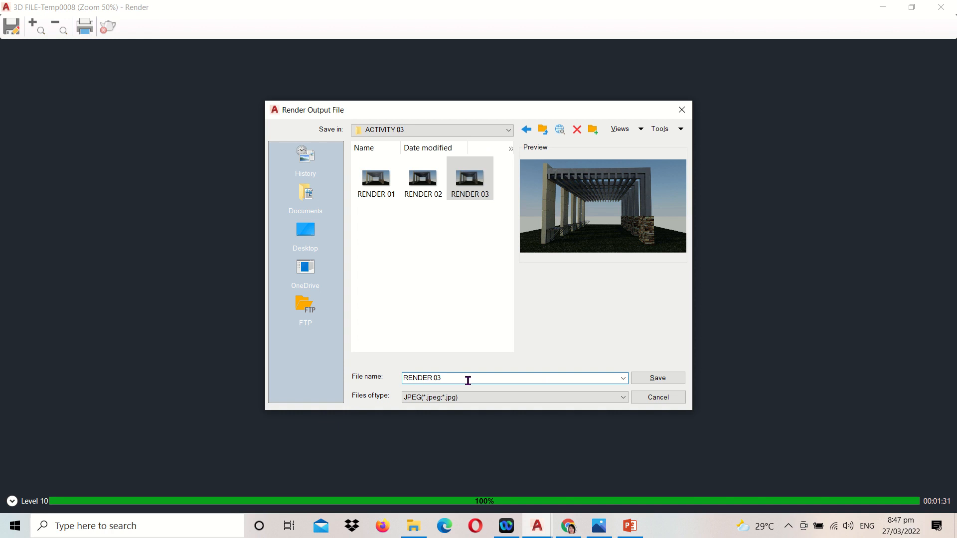
key("BackSpace")
type("4")
left_click(651, 378)
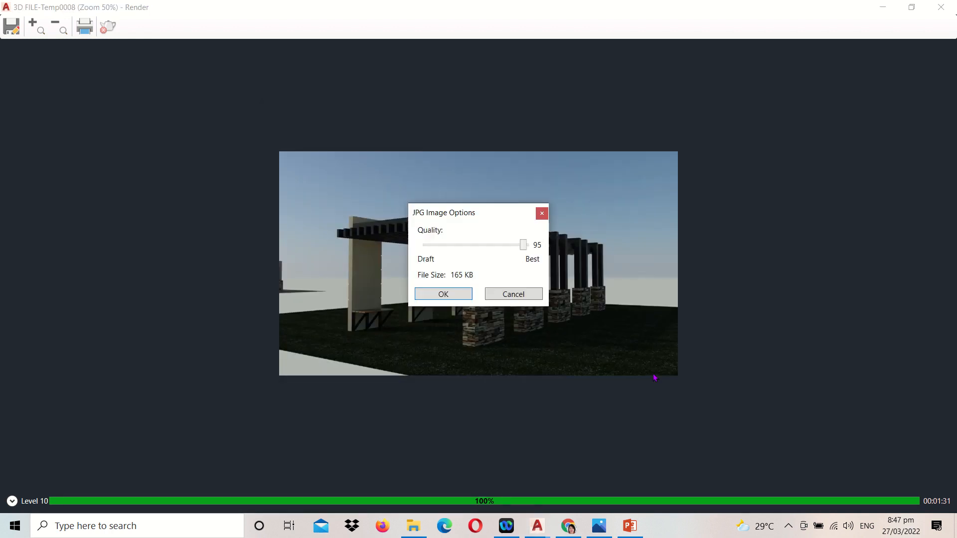
left_click(443, 293)
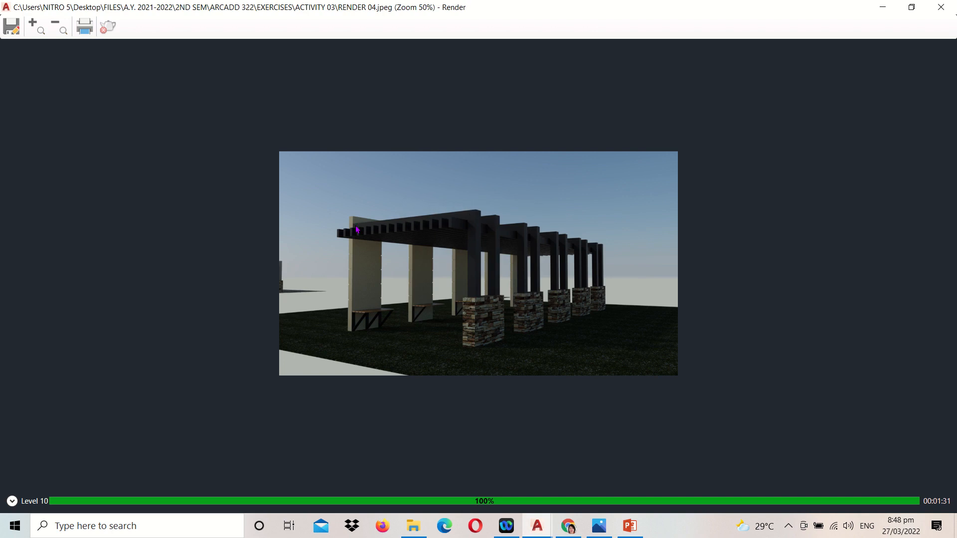